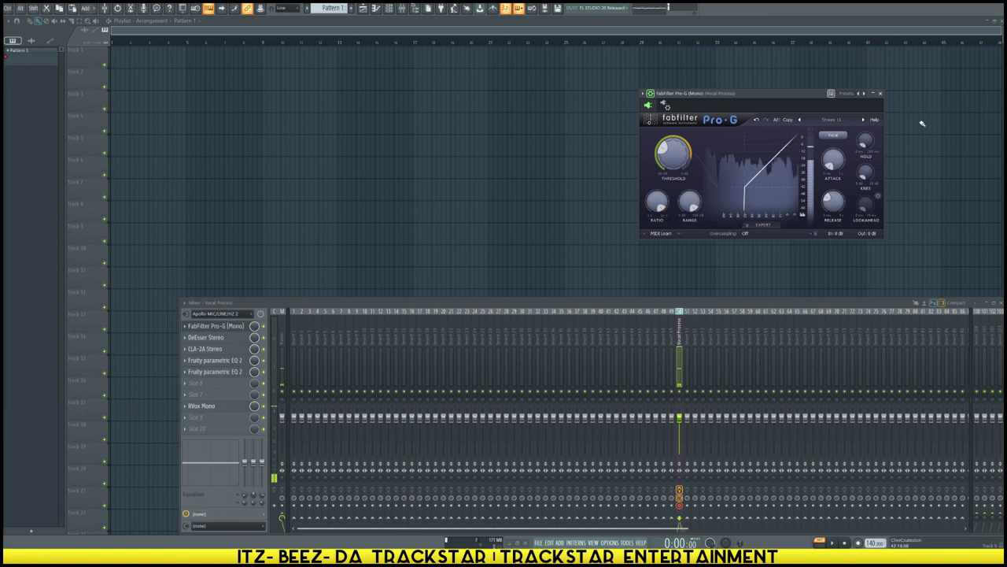
Step: Close the FabFilter Pro-G window, then add a SampleTank 3 (64bit) instrument to the channel rack
click(879, 93)
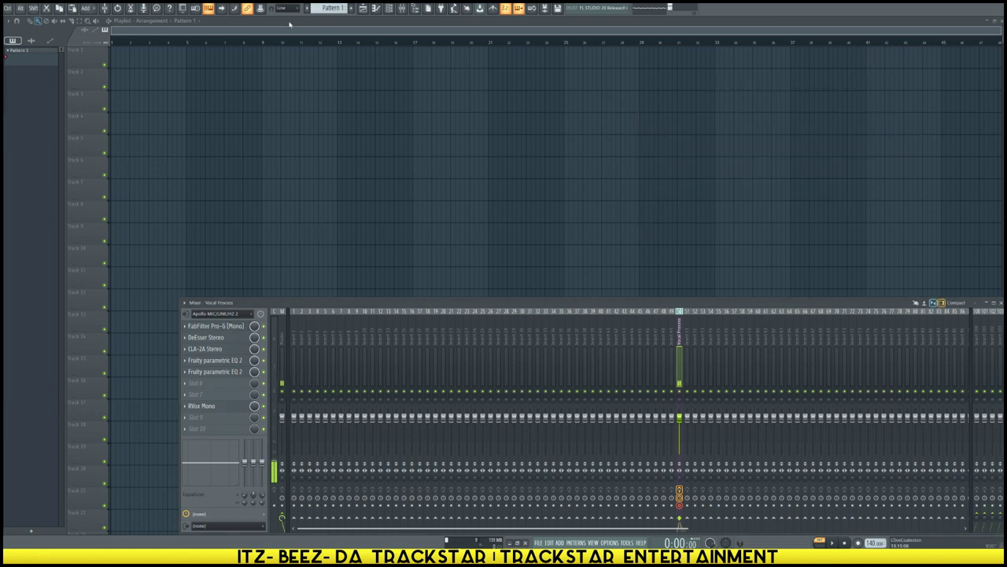
click(377, 9)
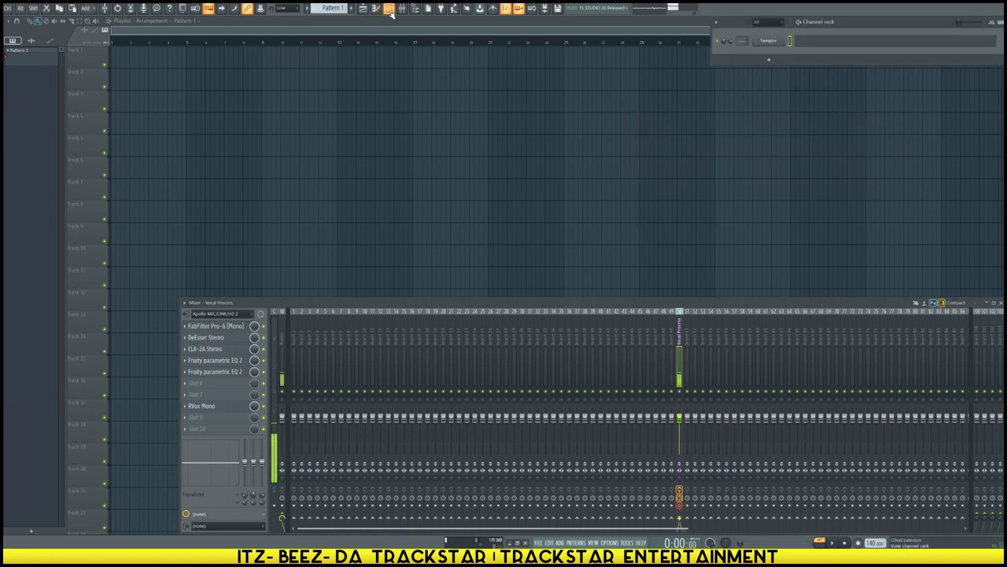
click(775, 61)
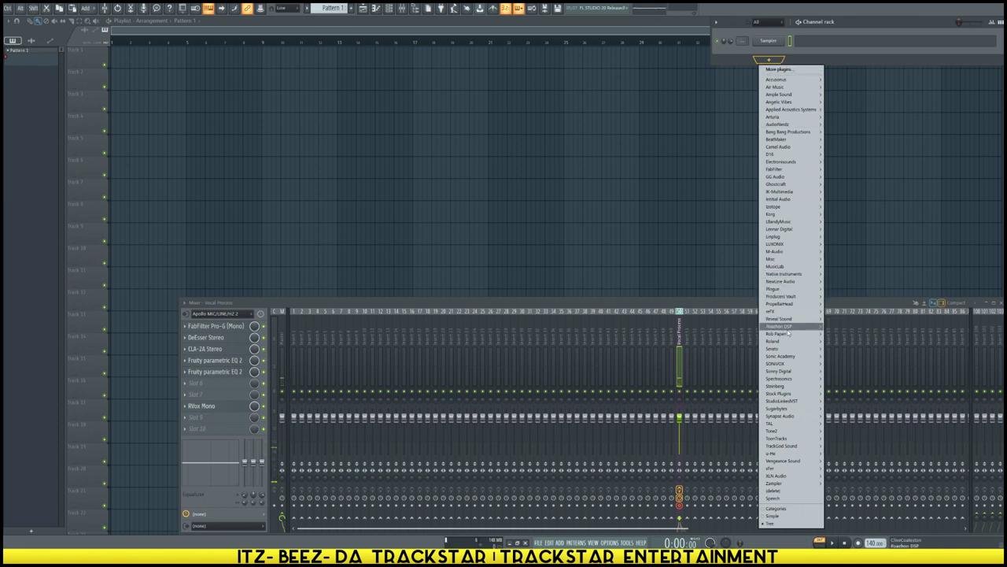
mouse_move(810, 374)
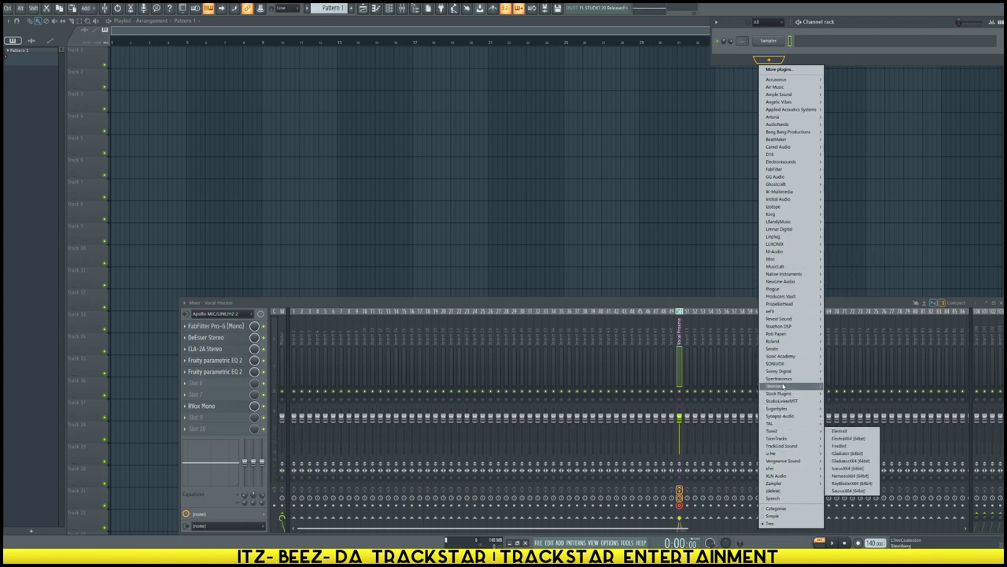
mouse_move(783, 358)
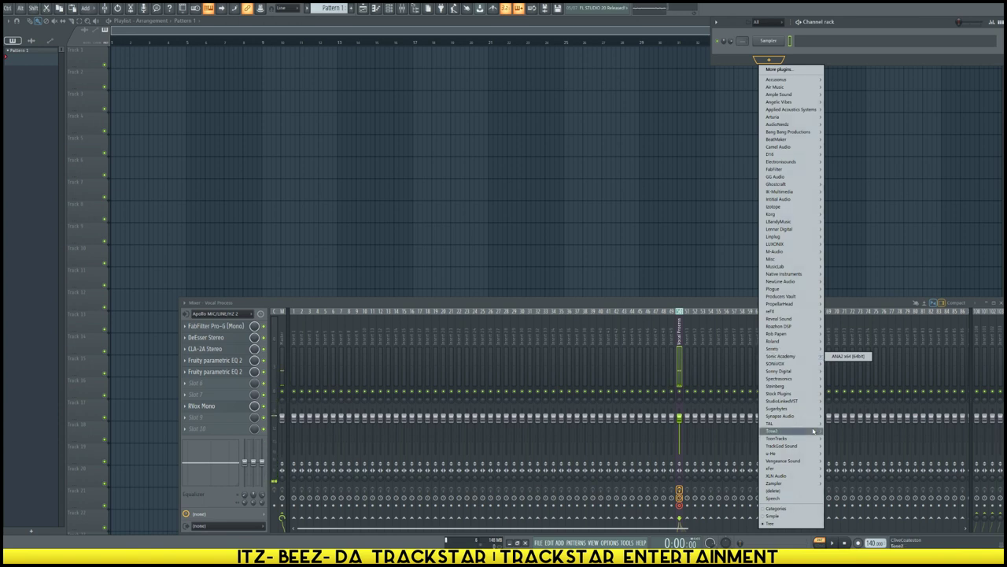
mouse_move(785, 402)
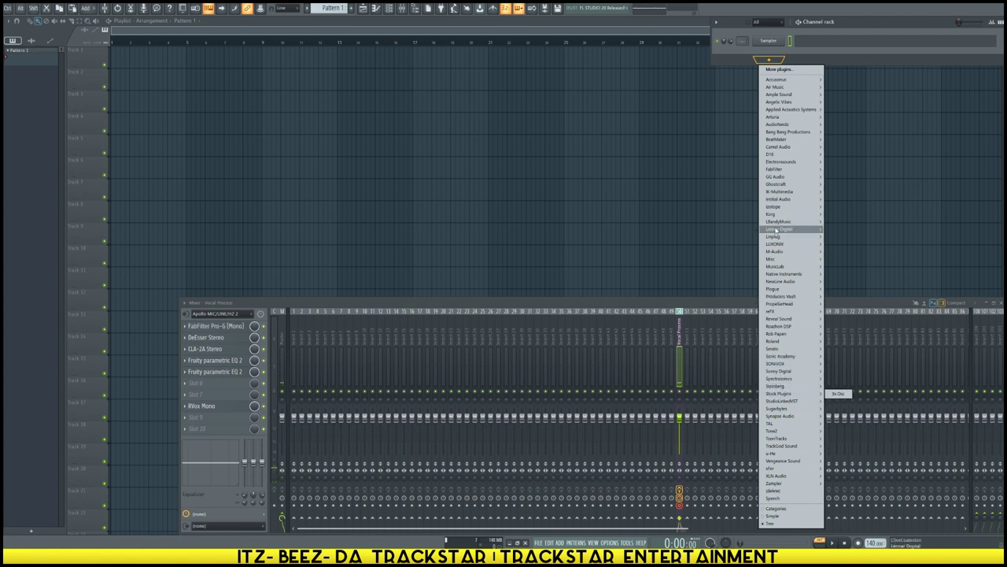
mouse_move(781, 191)
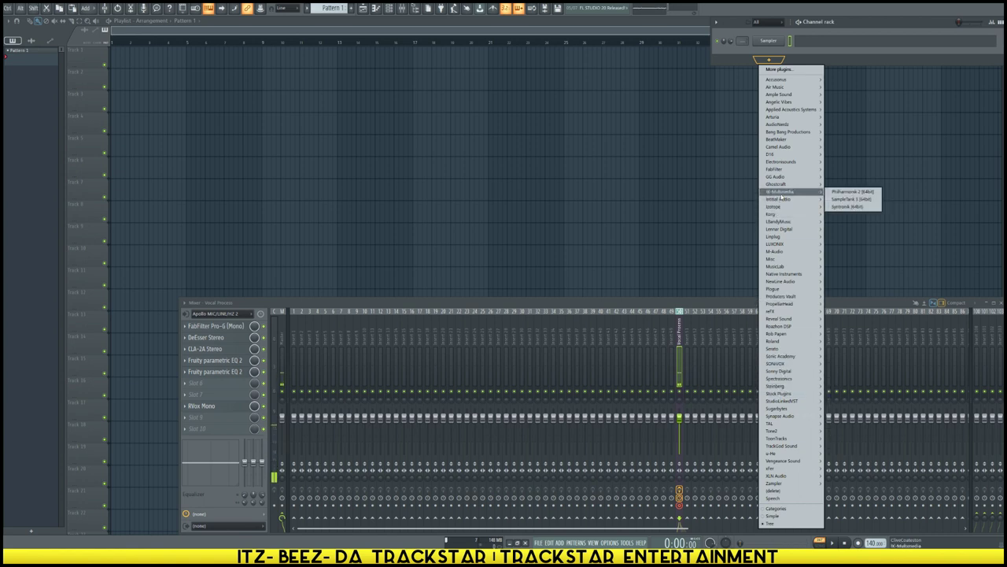
click(856, 199)
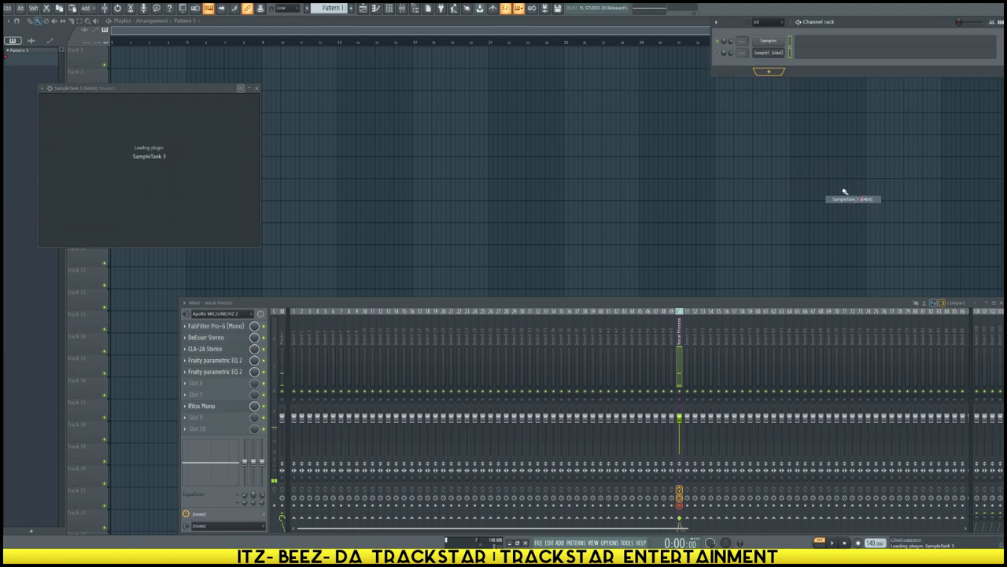
drag(243, 89, 692, 91)
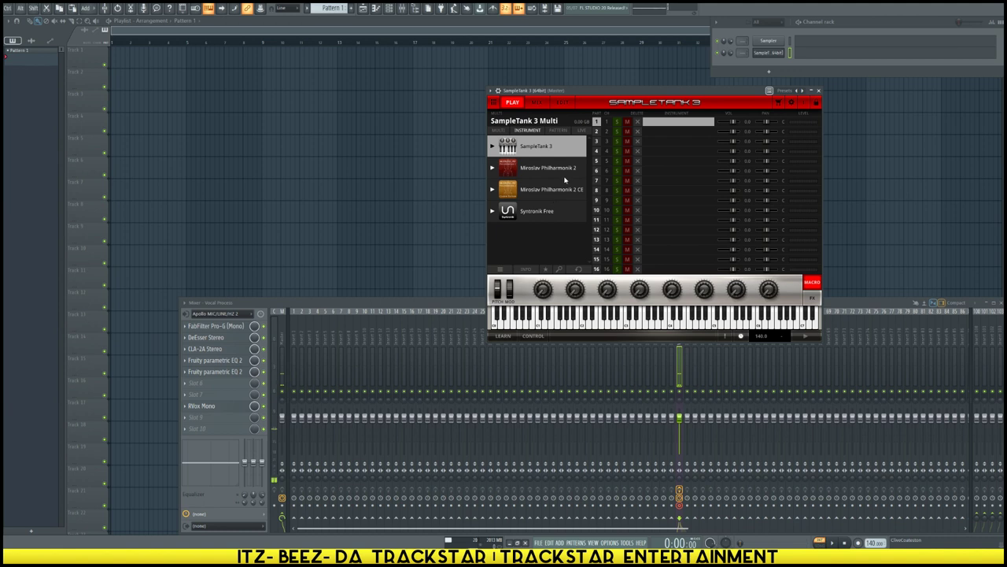
Step: Expand the Miroslav Philharmonik 2 CE library down to the Violins group under Strings, Ensemble
click(492, 190)
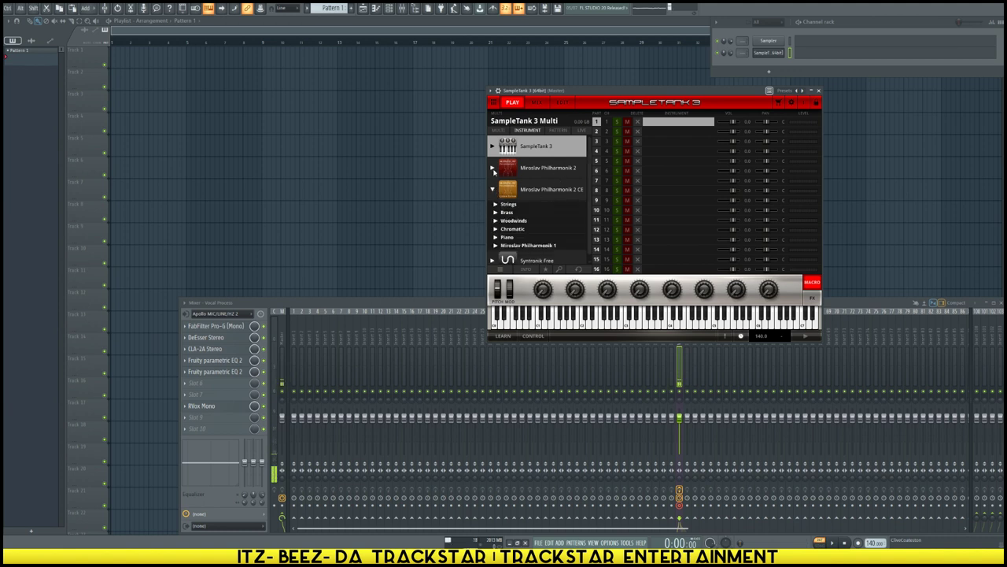
click(492, 168)
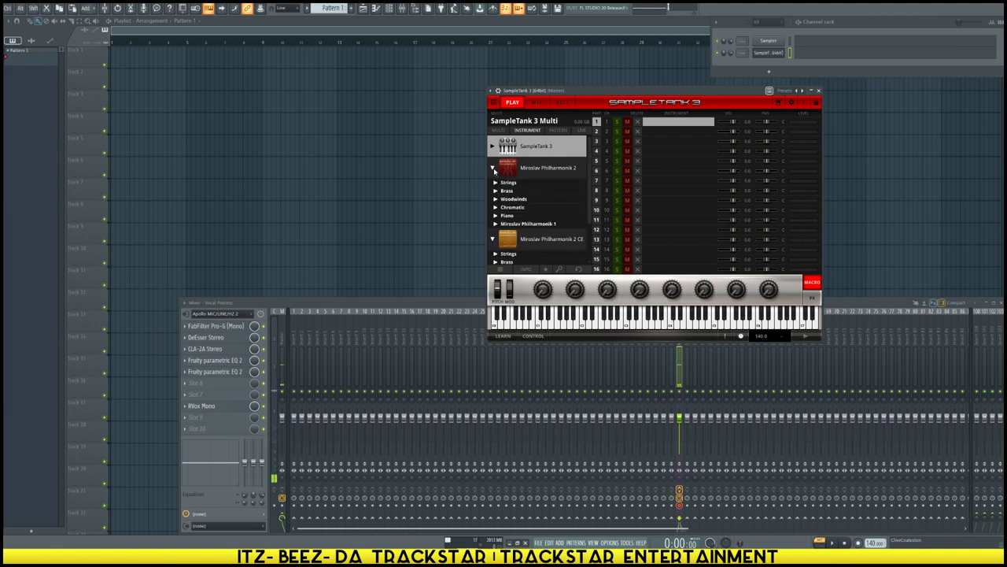
click(492, 169)
click(508, 204)
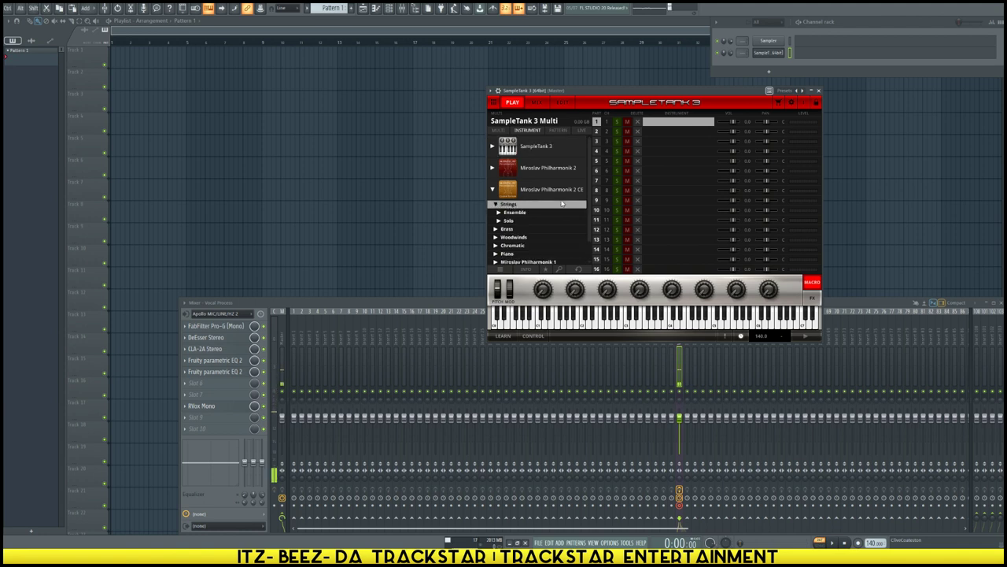
click(518, 213)
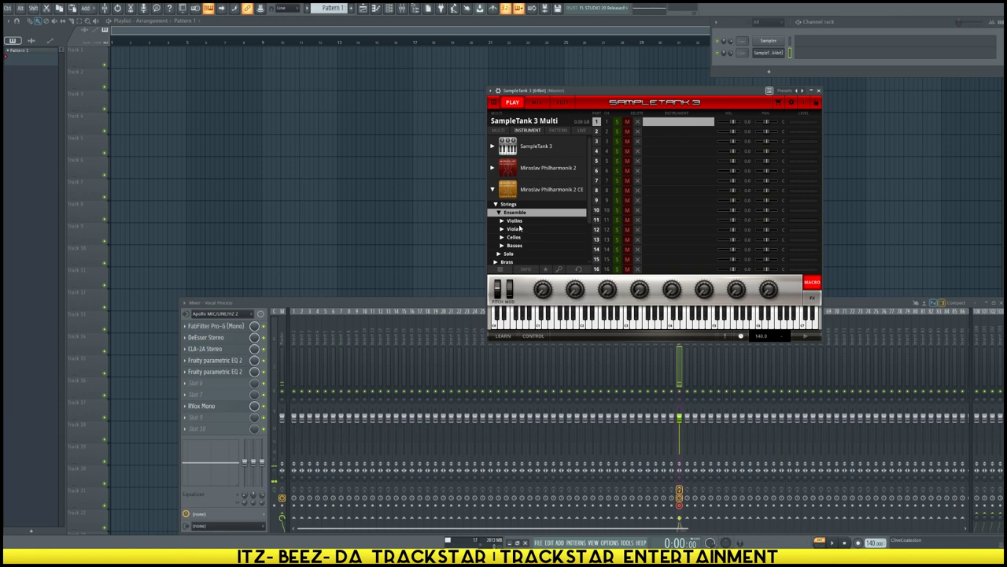
click(519, 227)
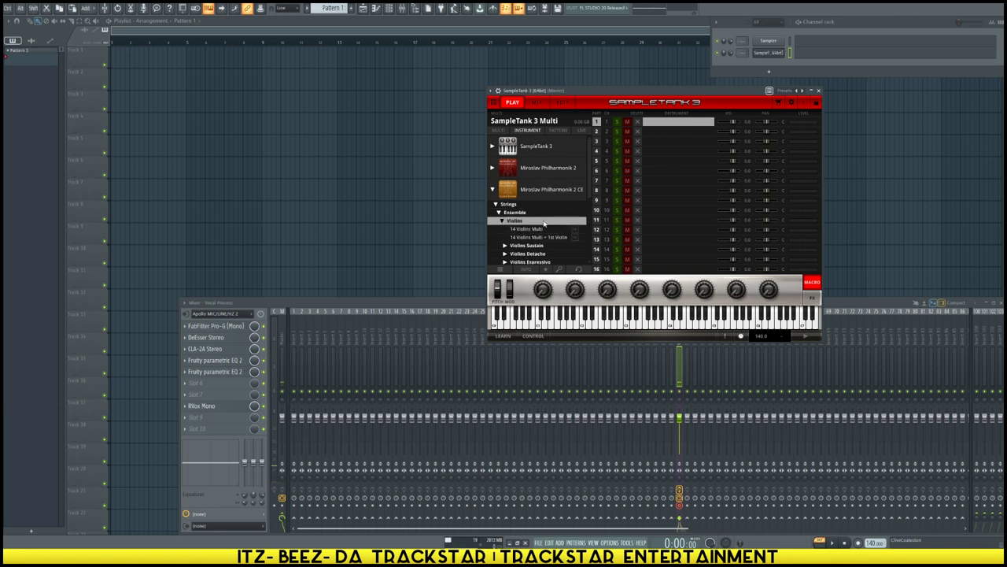
double_click(536, 220)
scroll(513, 221, down, 1)
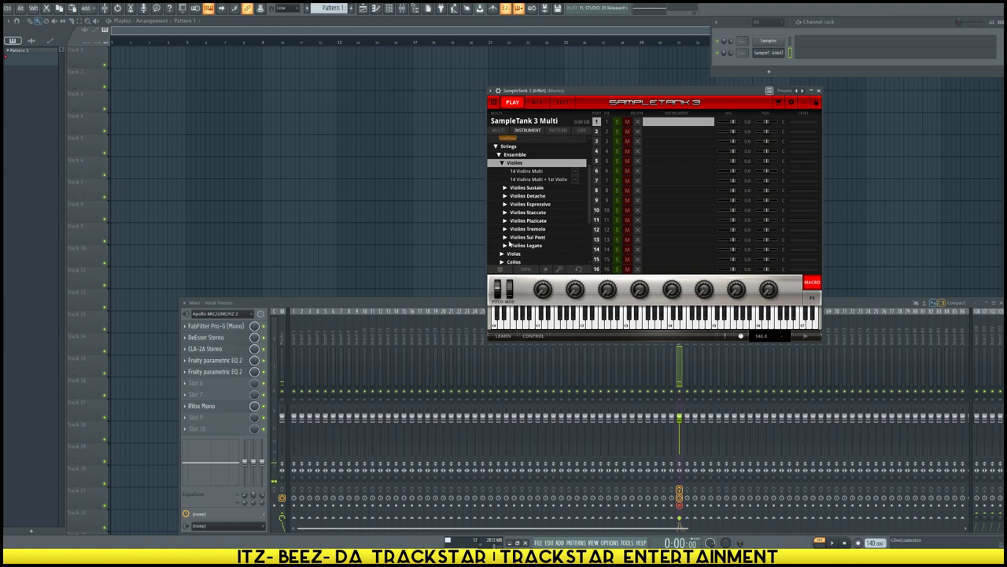
Step: Load the 14 Violins Detache 0,4 instrument into part 1 and audition it on the keyboard
click(505, 246)
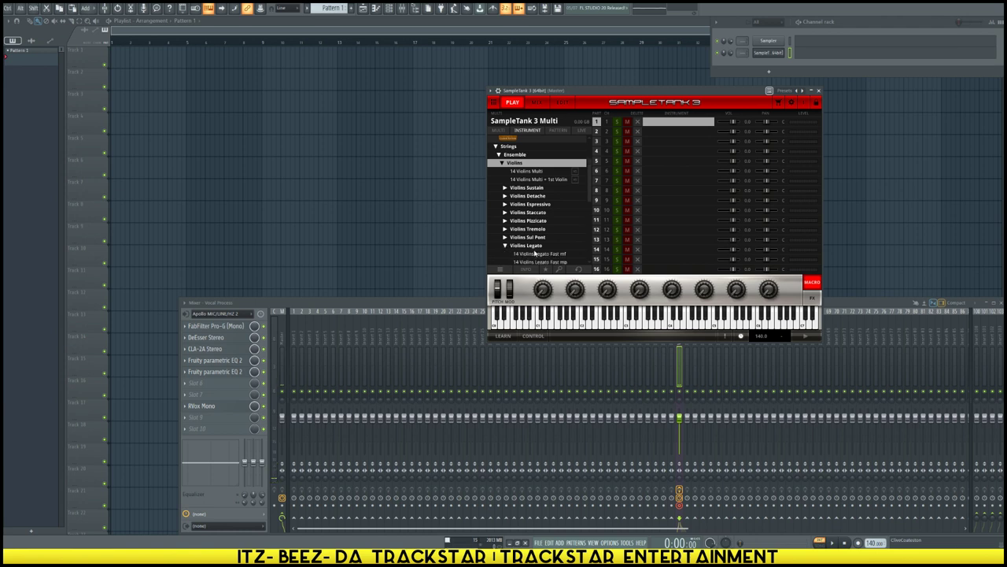
scroll(535, 252, down, 1)
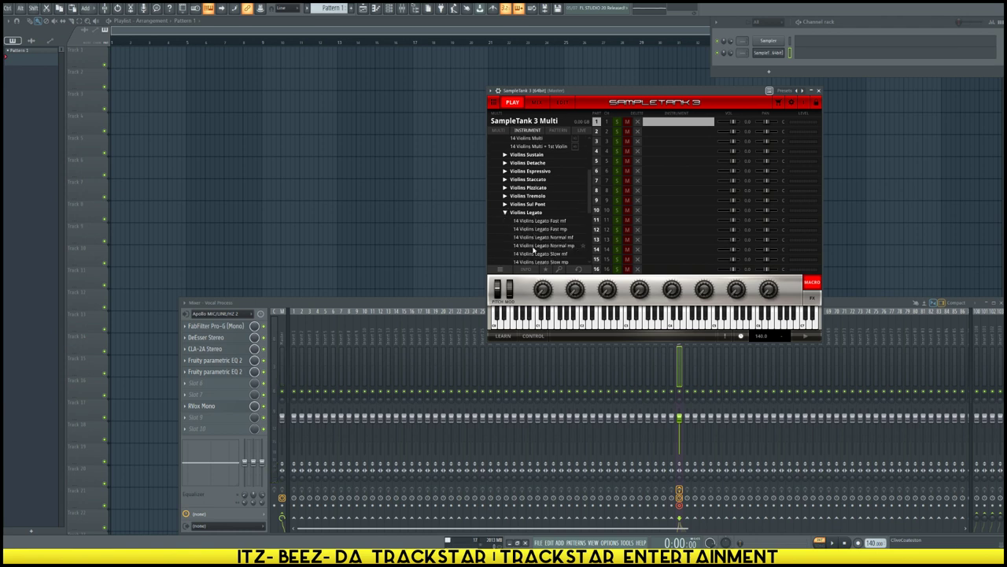
click(506, 163)
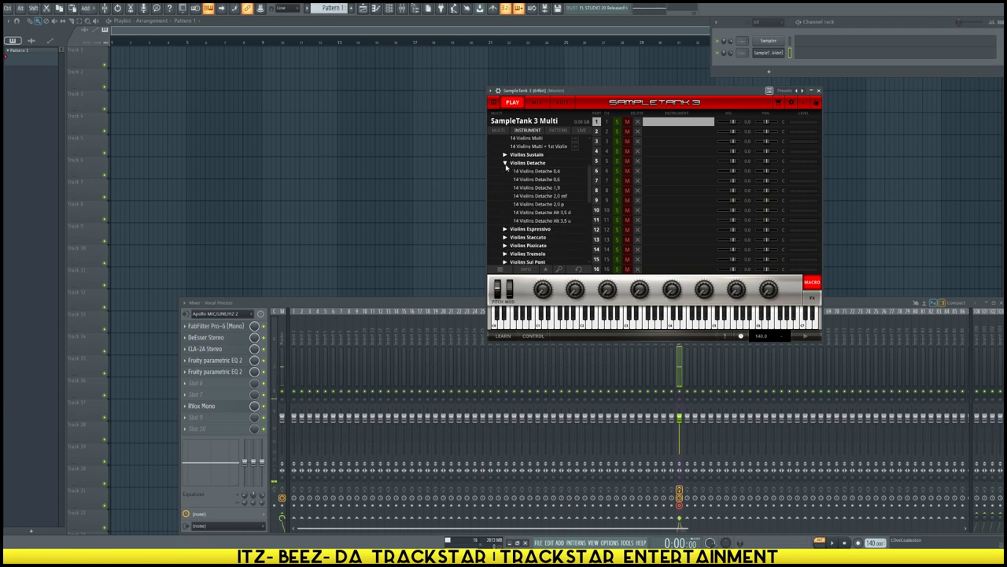
double_click(541, 172)
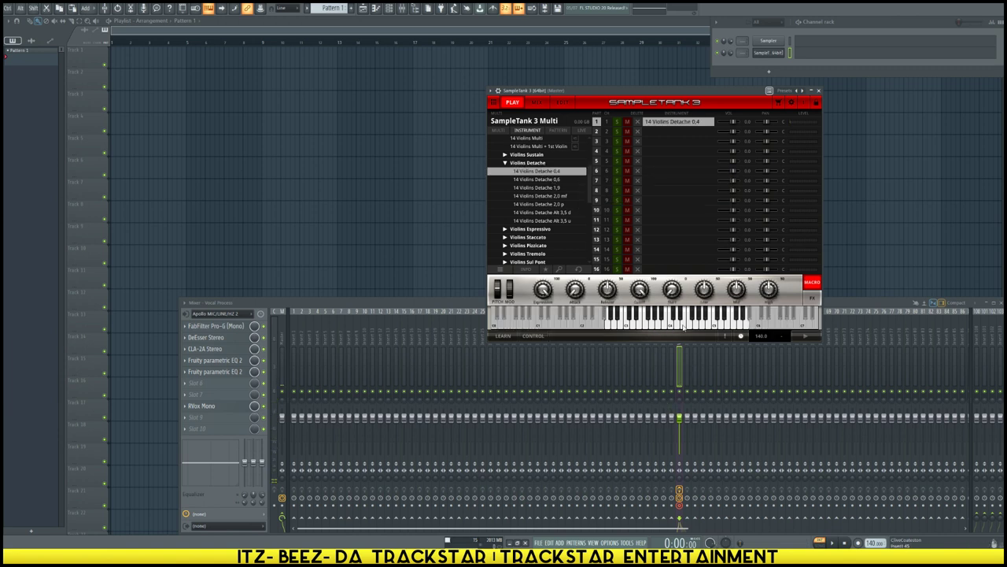
click(613, 326)
Step: Load the 14 Violins Detache 0,6 instrument into part 1 and audition several notes
double_click(527, 180)
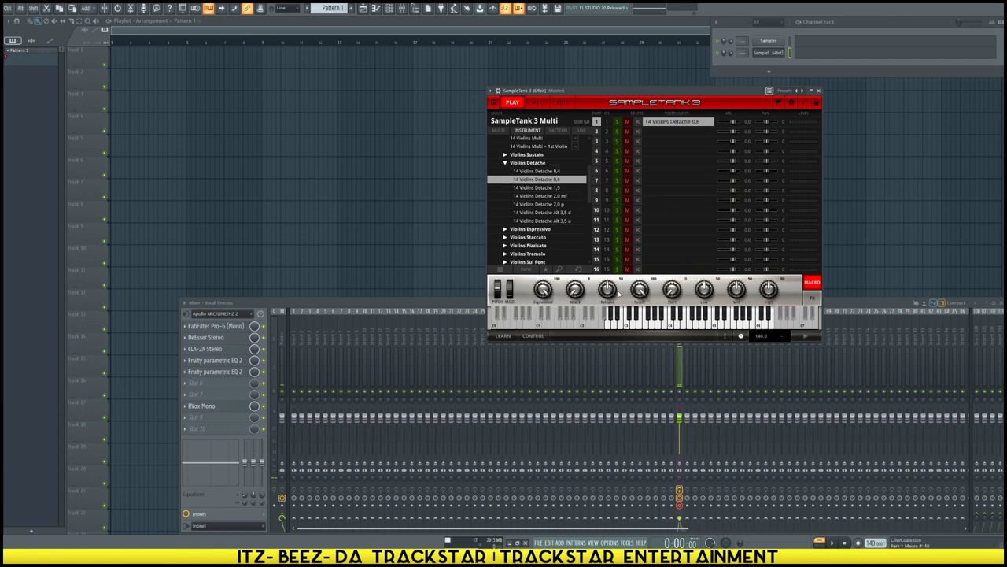
drag(628, 324, 651, 323)
drag(715, 321, 715, 323)
click(639, 323)
Step: Load the 14 Violins Detache Alt 3,5 d instrument into part 1 and audition it
click(539, 212)
click(626, 327)
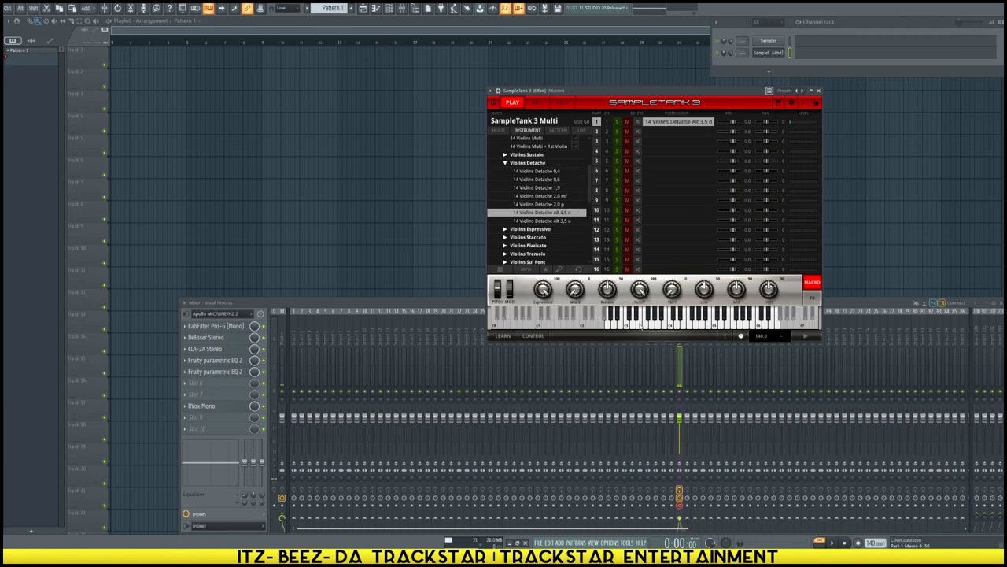
click(671, 326)
Step: Load 14 Violin Staccato 0,3 mf from the Violins Staccato group into part 1 and audition a note
click(529, 237)
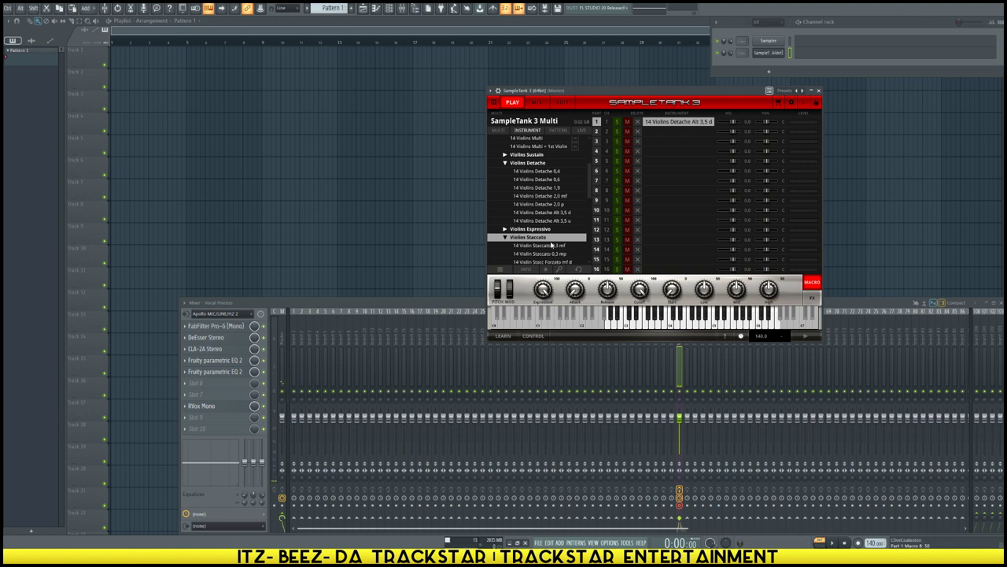
scroll(551, 246, down, 5)
double_click(548, 138)
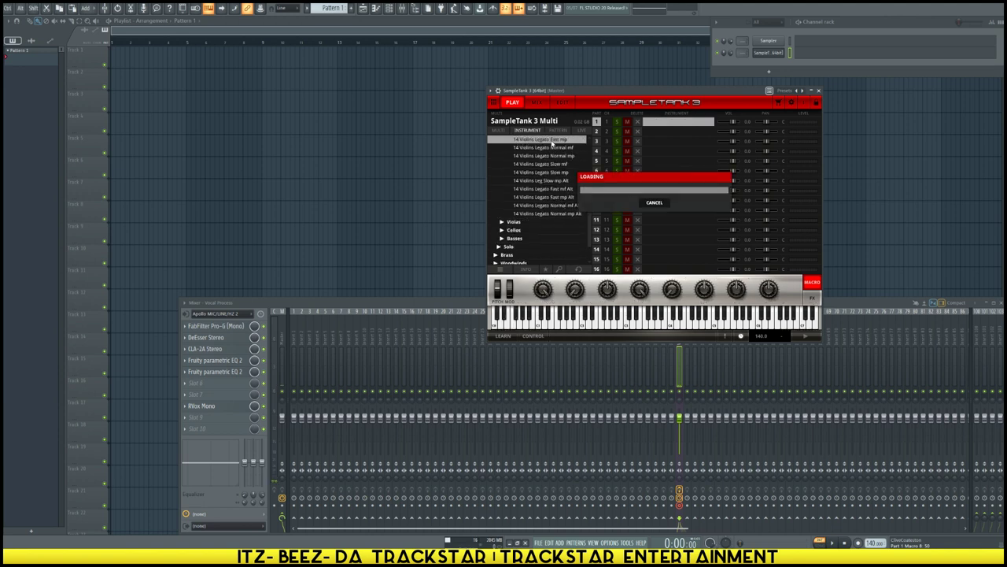
scroll(563, 215, up, 5)
scroll(553, 225, down, 3)
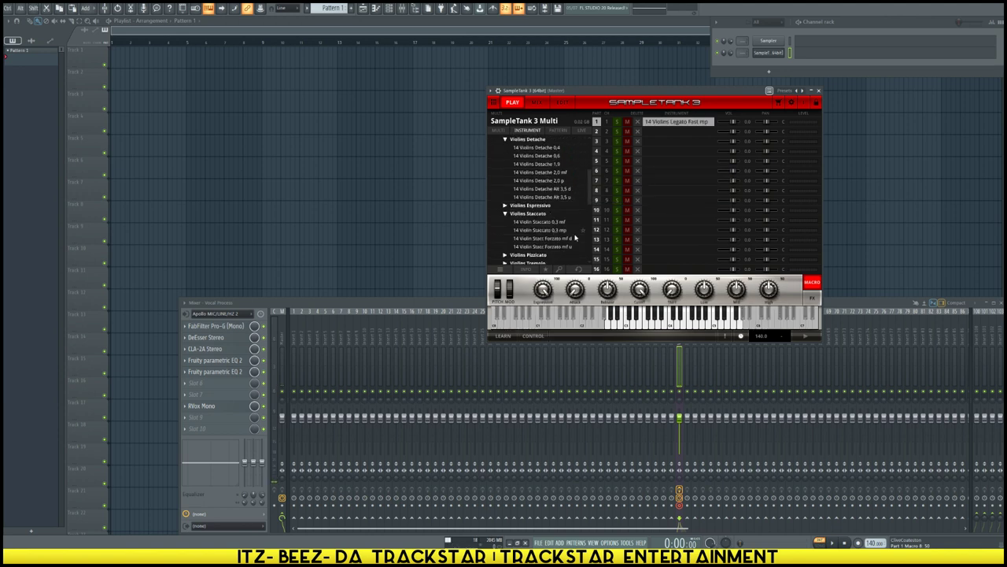
double_click(540, 213)
click(630, 325)
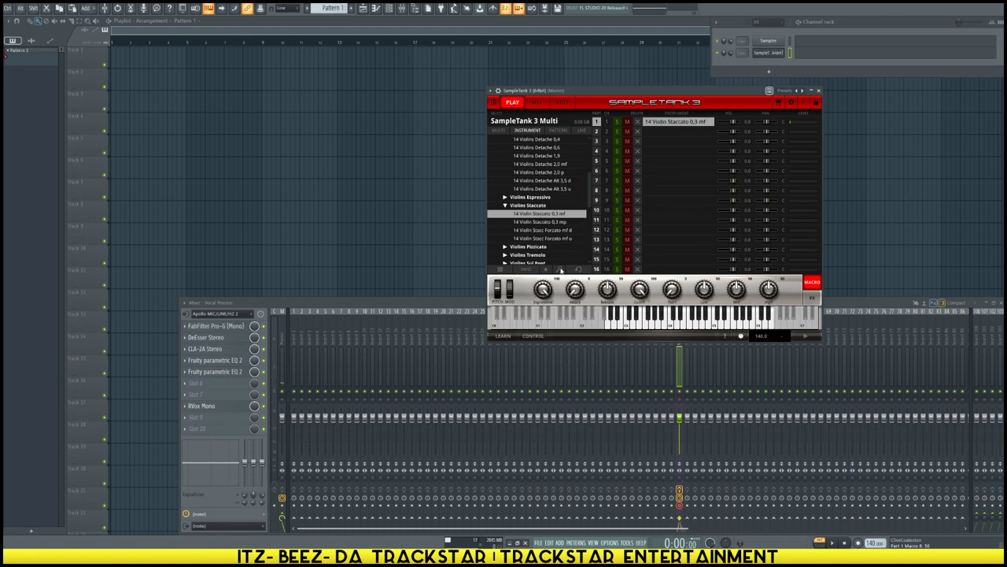
Step: Open the piano roll for the SampleTank 3 channel and set the project tempo to 100 BPM
click(814, 56)
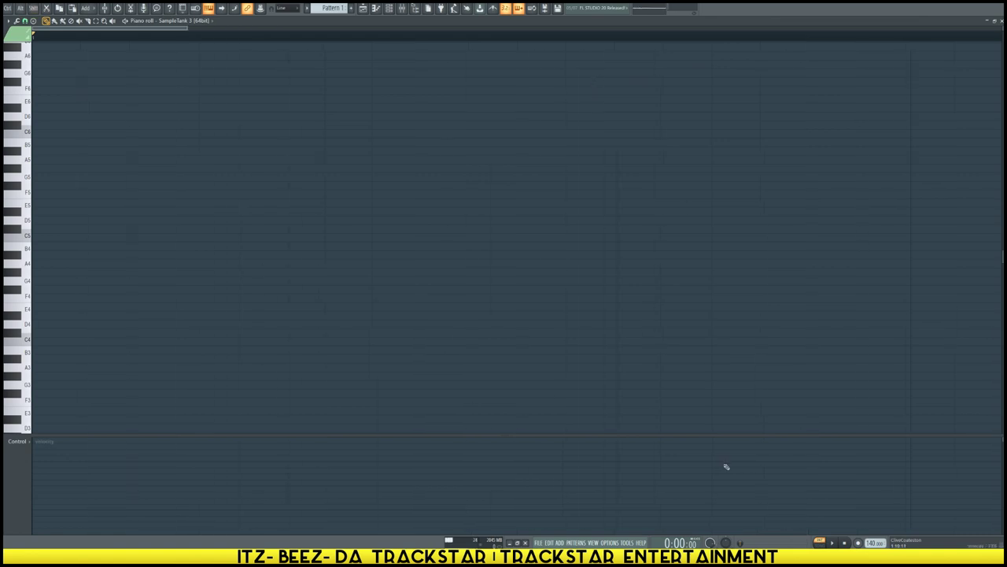
right_click(875, 543)
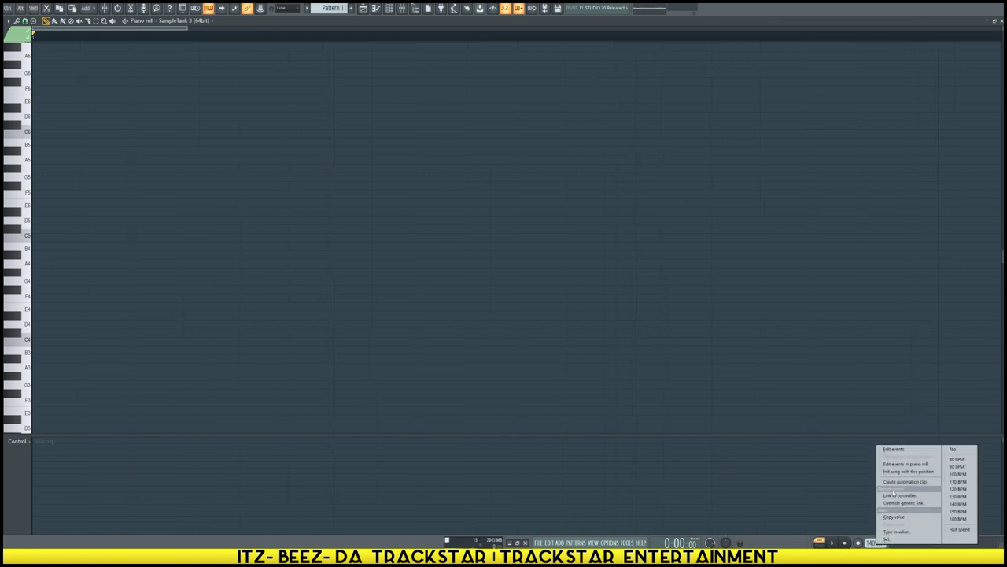
click(958, 473)
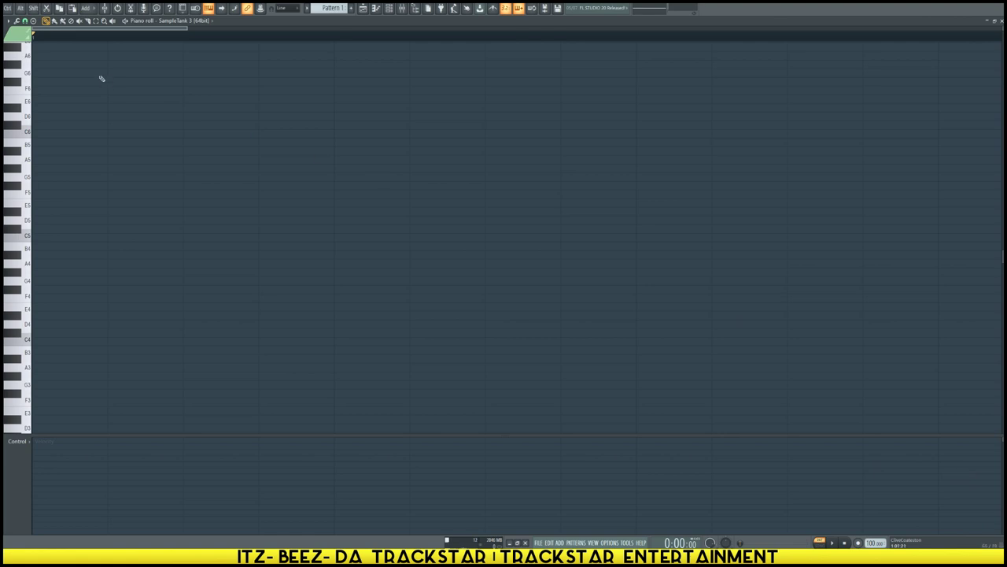
Step: Place an A4 note at the start of bar 1 and change the piano roll's snap setting
scroll(100, 37, down, 3)
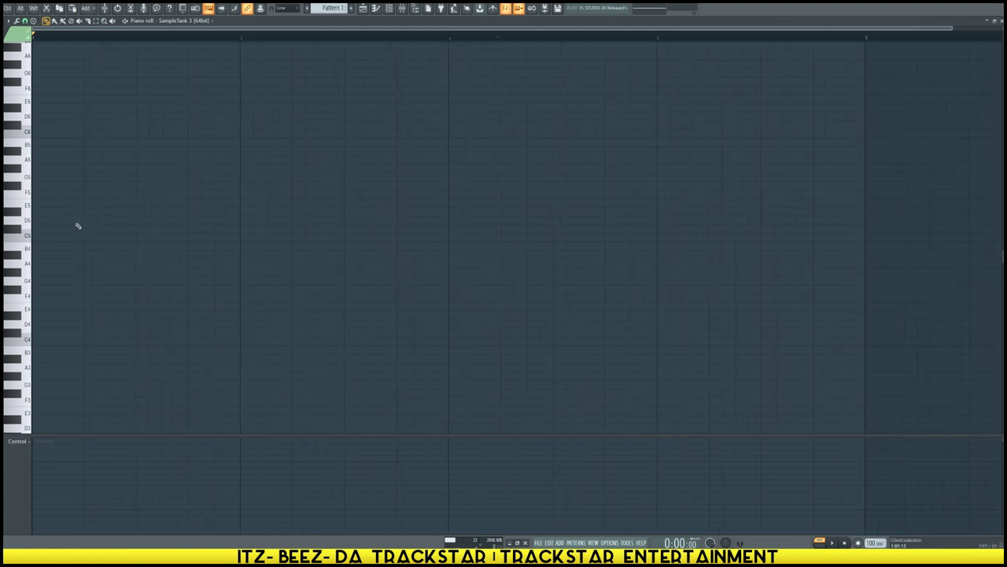
click(38, 263)
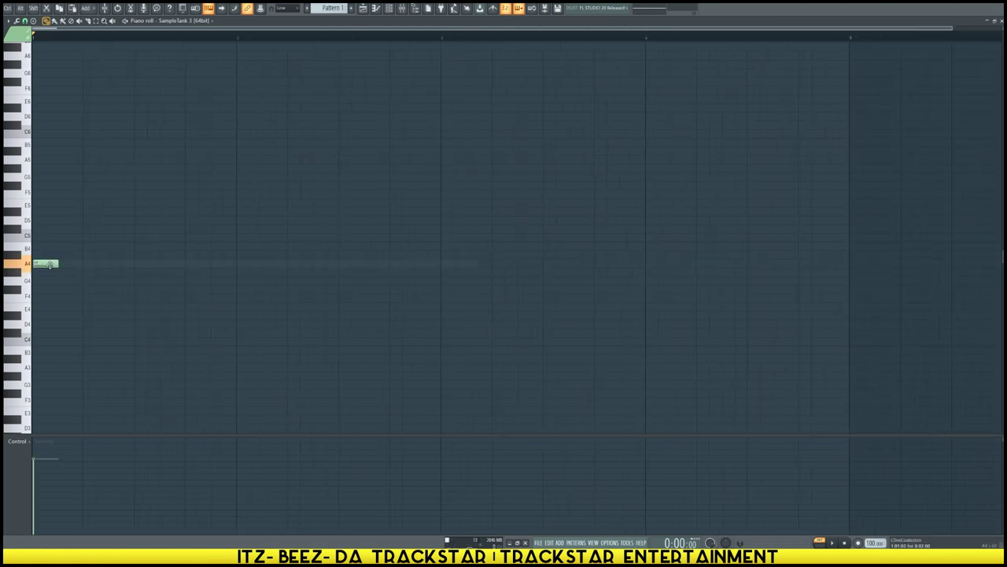
click(33, 20)
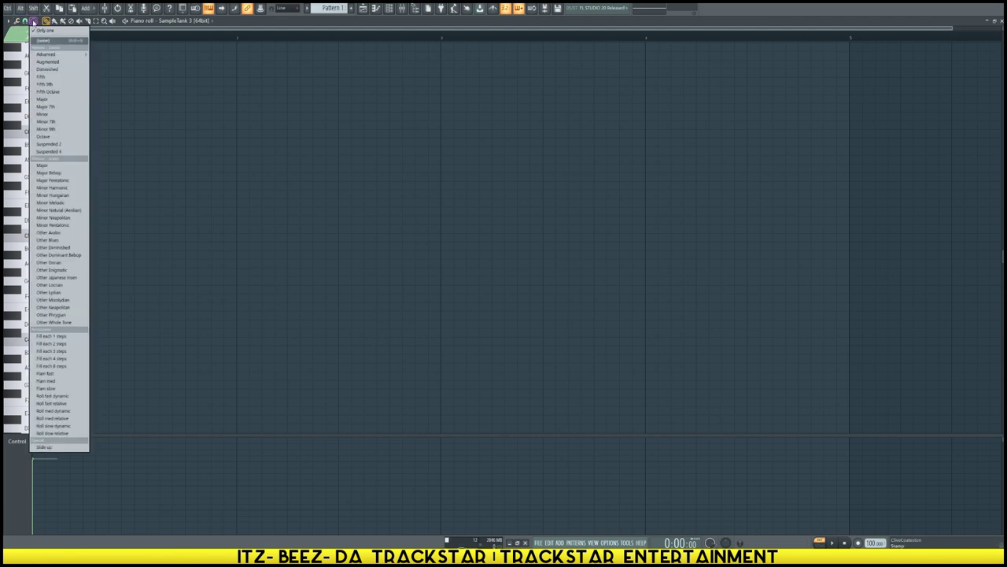
click(9, 22)
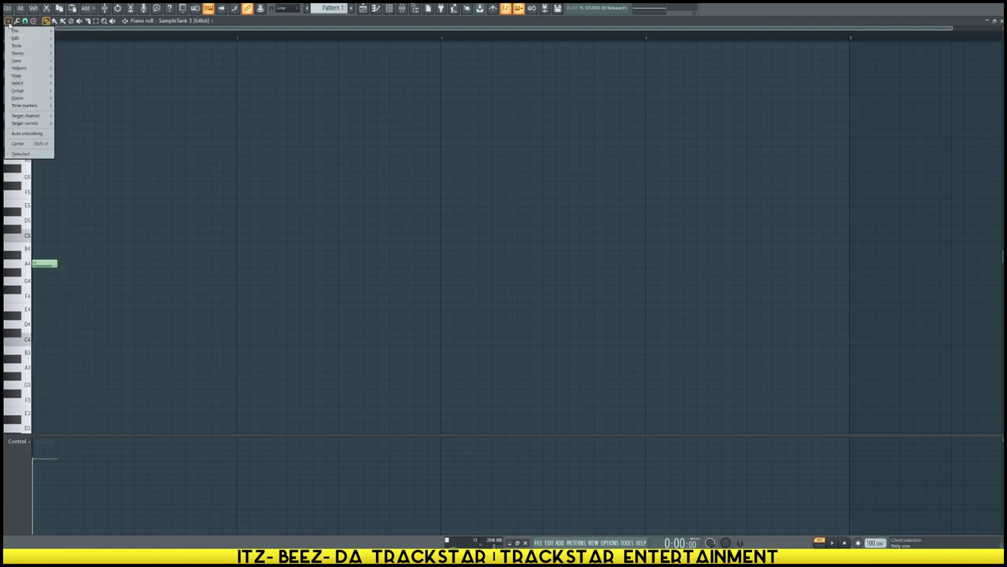
click(26, 21)
click(37, 44)
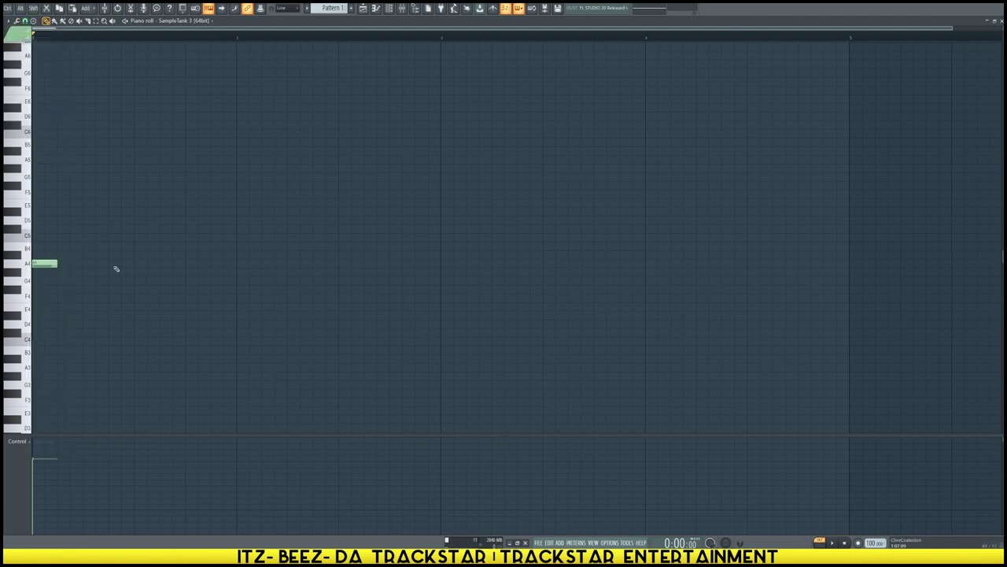
Step: Shorten the A4 note to one step, stack C5 and E5 above it and preview the chord
click(51, 264)
drag(56, 263, 51, 267)
click(36, 238)
click(37, 206)
key(space)
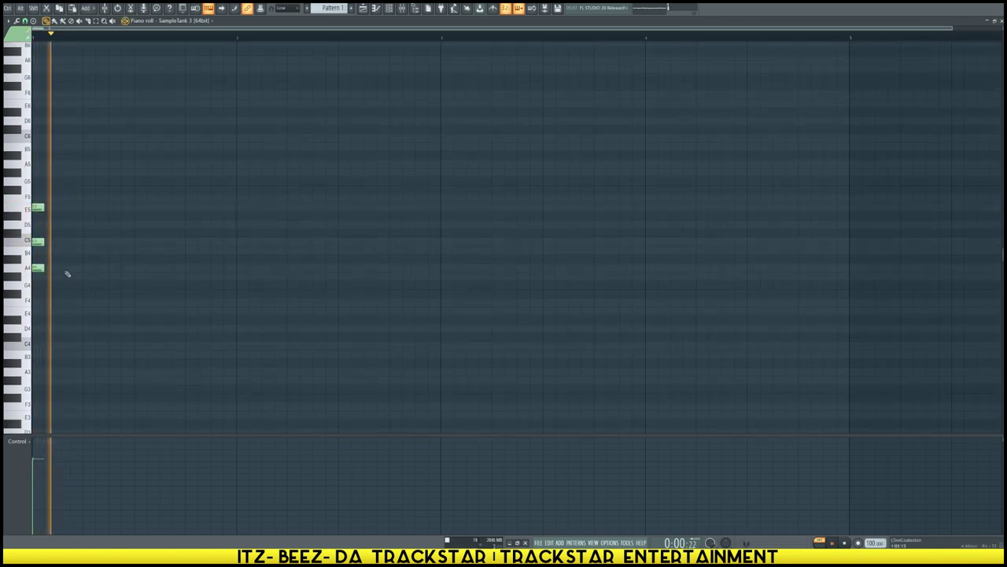
key(space)
Step: Repeat the one-step A4, C5, E5 chord on the third and fourth steps of bar 1, previewing the rhythm
click(62, 267)
click(62, 241)
click(61, 207)
key(space)
key(space)
click(76, 268)
click(75, 242)
click(74, 208)
Step: Shorten the chords on the third and fourth steps of bar 1 to half a step and preview them
drag(57, 194, 101, 291)
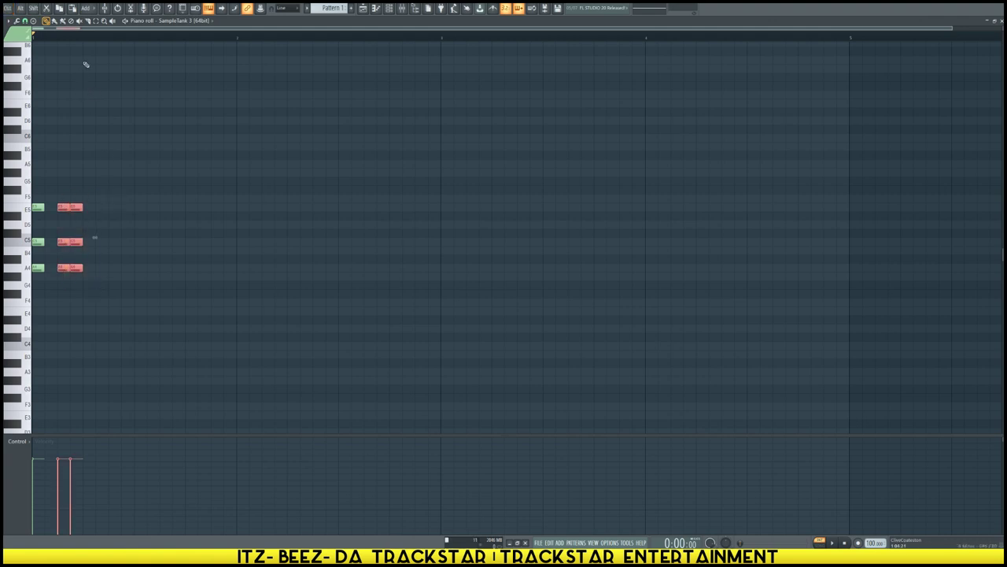
scroll(67, 38, up, 5)
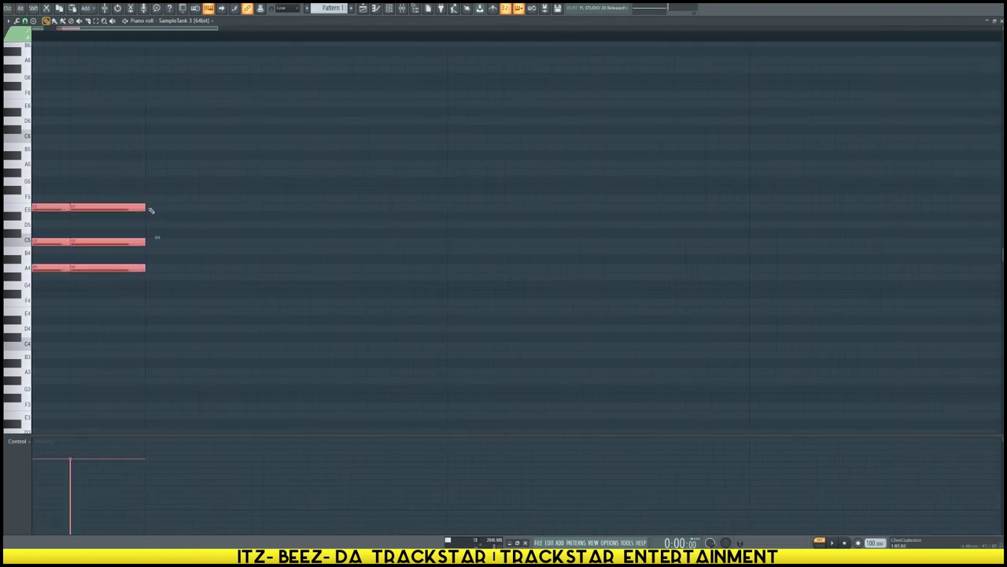
drag(145, 208, 111, 207)
key(space)
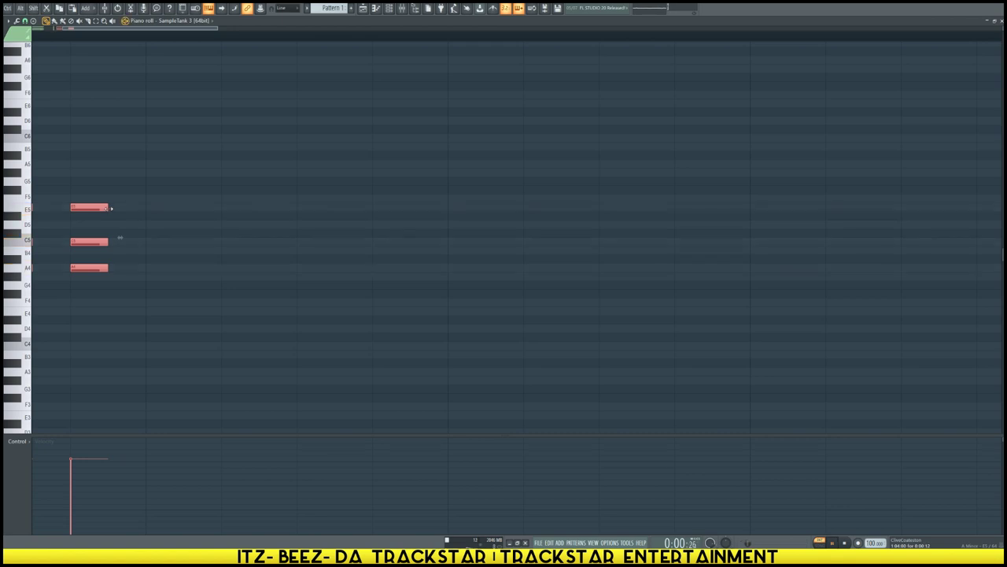
key(space)
scroll(115, 43, down, 4)
scroll(108, 39, down, 3)
key(ctrl+d)
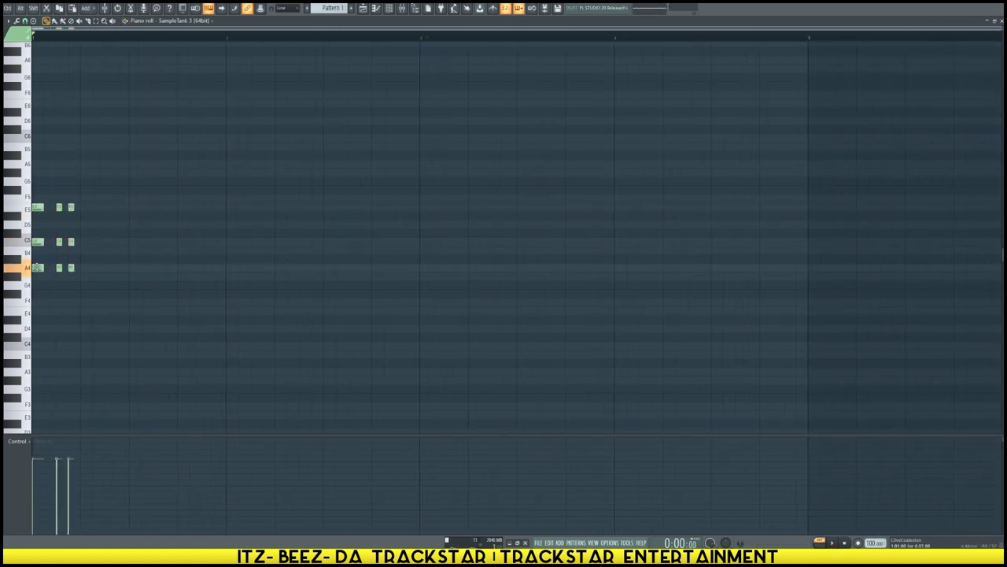
Step: Stack B4, D5 and G#5 on the fifth step of bar 1, raise the D5 to E5 and preview the chord
click(87, 250)
click(85, 224)
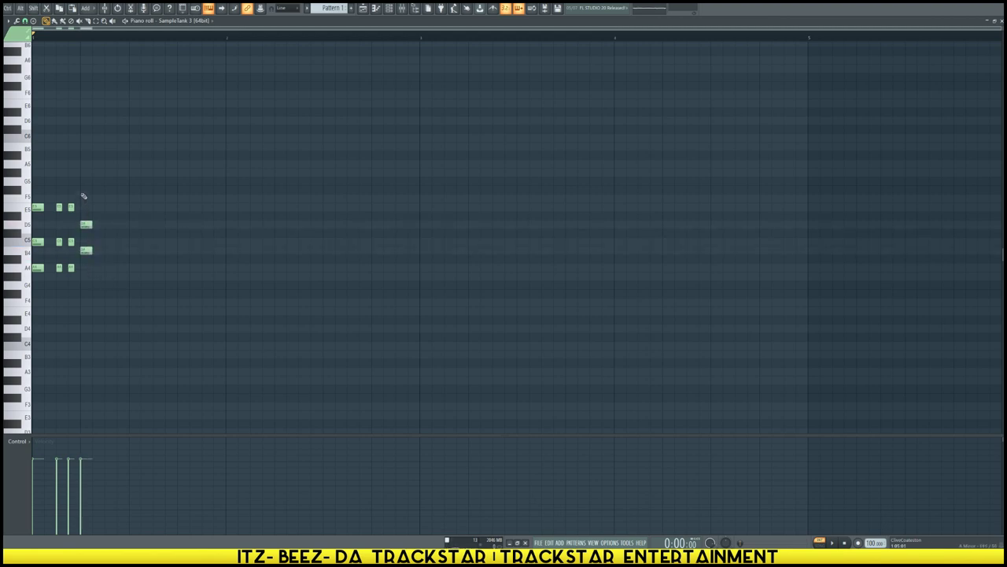
click(85, 172)
key(space)
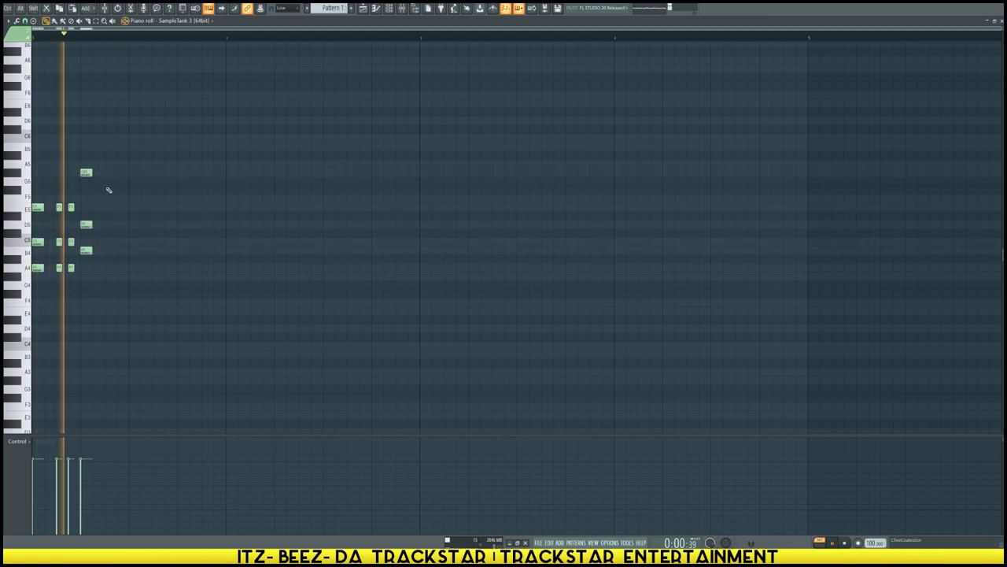
drag(86, 224, 92, 207)
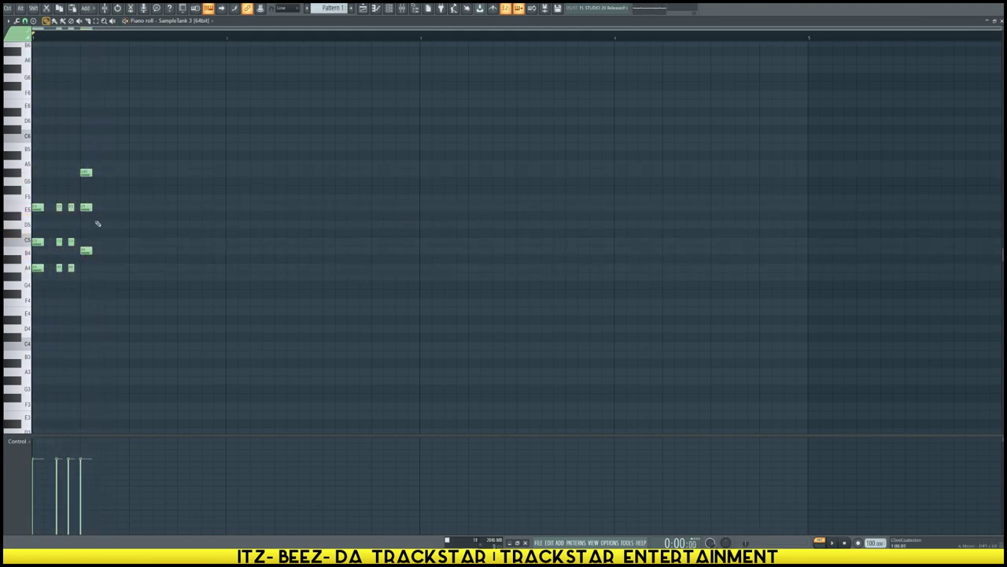
key(space)
Step: Shorten the B4, E5 and G#5 notes on the fifth step to half a step and preview the rhythm
drag(78, 278, 69, 201)
drag(92, 251, 86, 251)
drag(92, 207, 83, 207)
drag(92, 172, 86, 172)
key(space)
key(space)
Step: Place a half-step F4, A4, C5 chord on the seventh step of bar 1
click(108, 300)
click(107, 268)
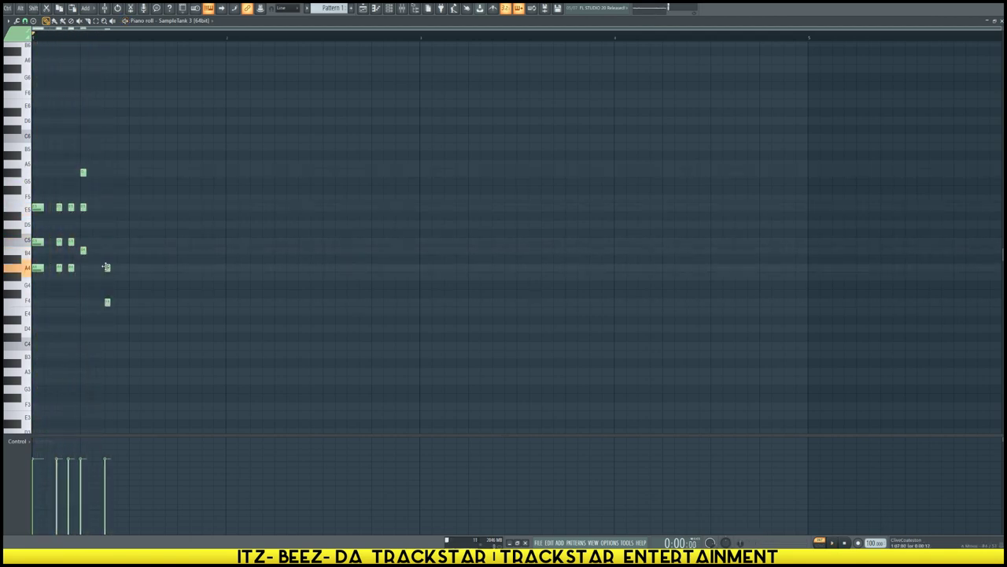
key(space)
click(107, 241)
key(space)
Step: Repeat the half-step B4, E5, G#5 chord on the sixth step of bar 1 and preview the pattern
click(95, 250)
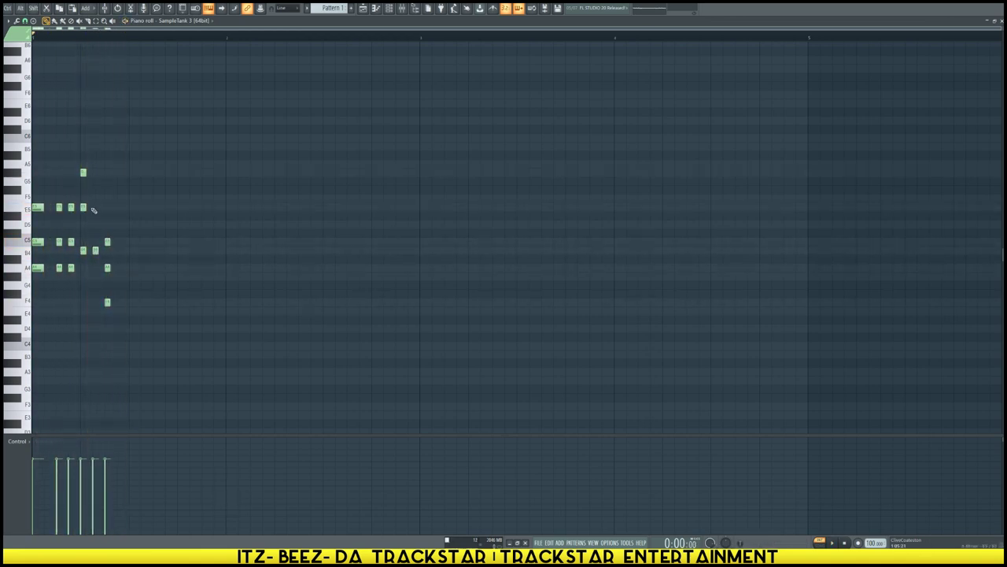
click(96, 173)
key(space)
key(space)
key(space)
Step: Move the F4, A4, C5 chord from the seventh to the eighth step of bar 1, listening to its timing
drag(115, 237, 109, 303)
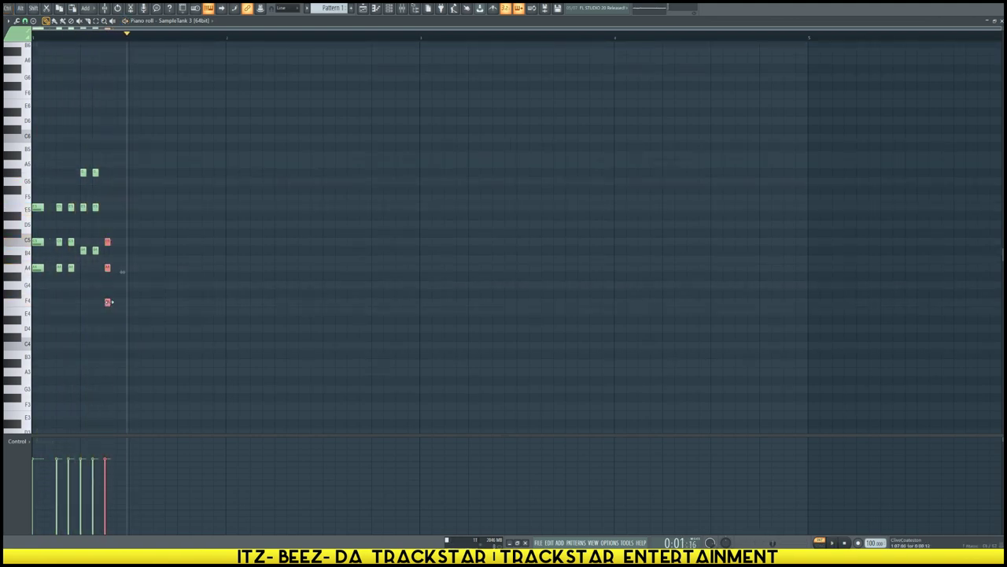
drag(108, 303, 132, 303)
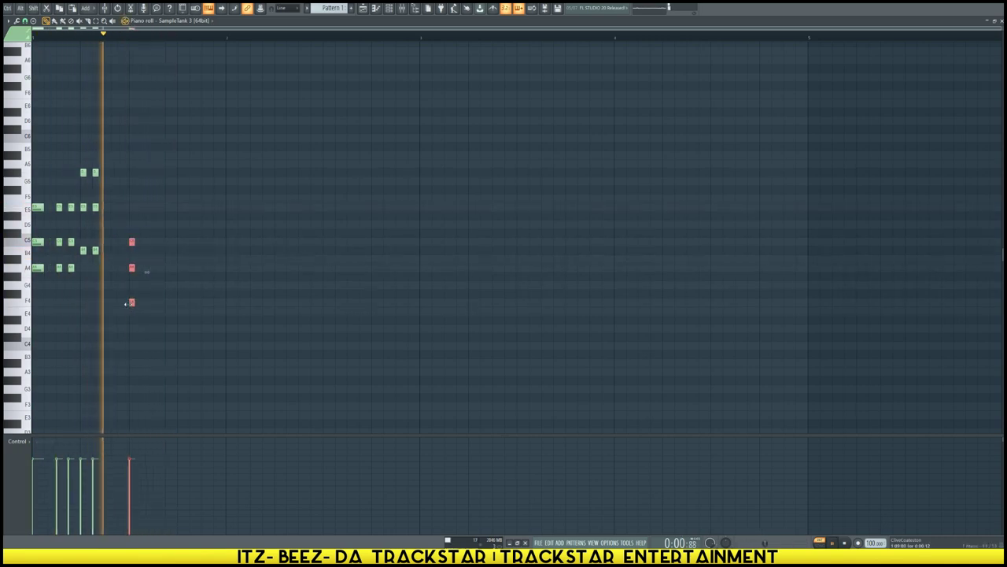
drag(133, 303, 119, 303)
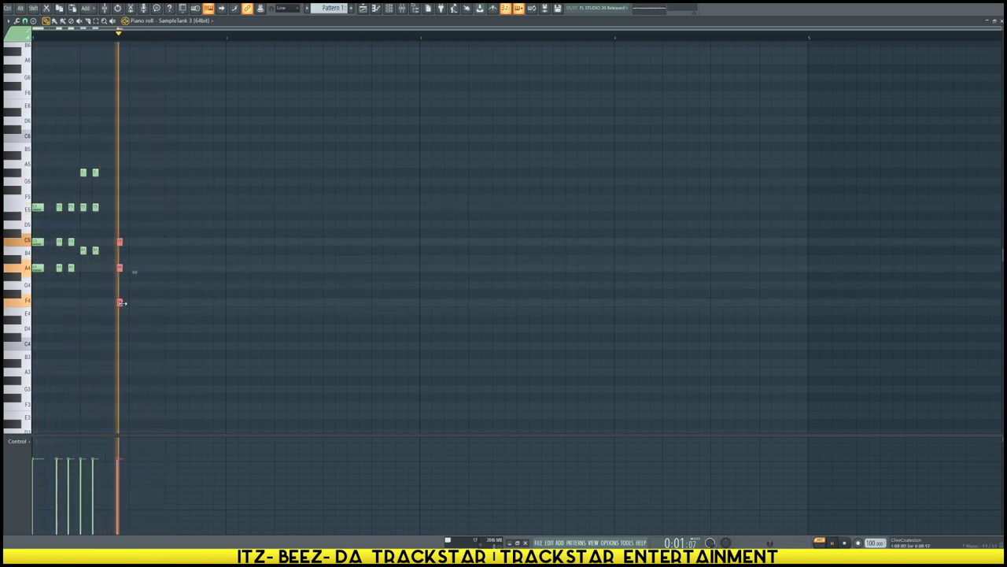
Step: Try another F4, A4, C5 chord on the eleventh step of bar 1 and preview it
click(156, 303)
key(space)
click(156, 242)
click(156, 258)
click(156, 267)
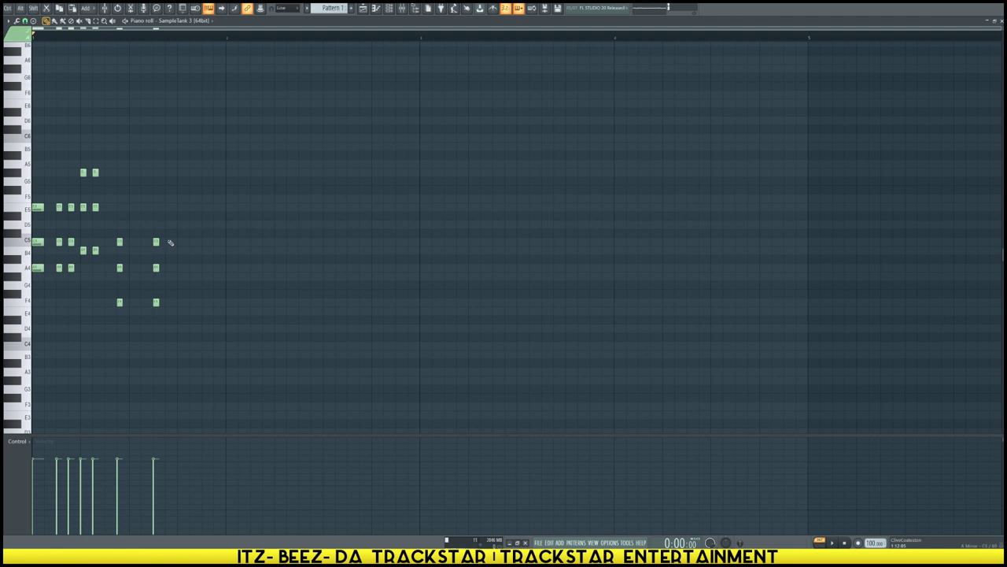
key(space)
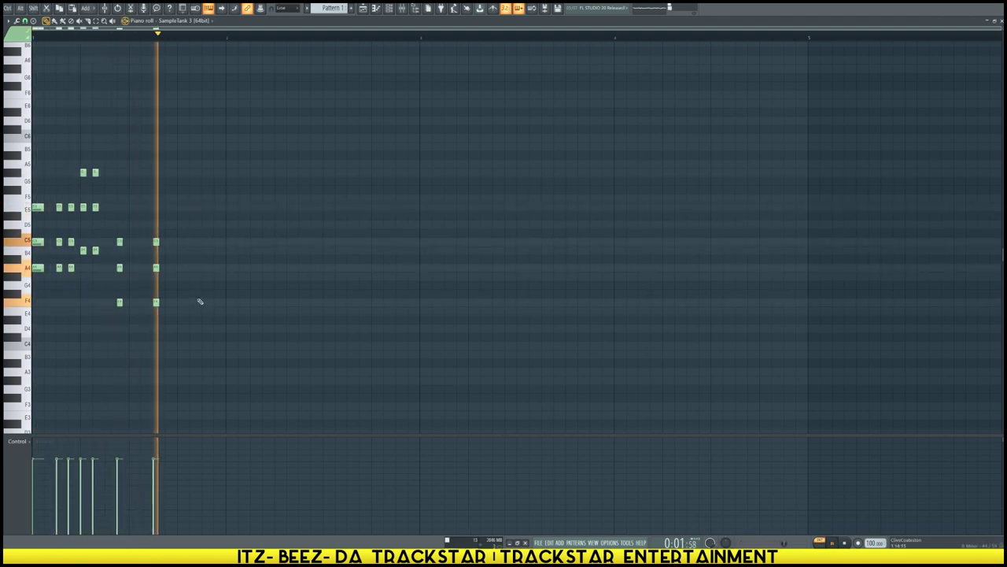
Step: Place the F4, A4, C5 chord on the tenth step, delete the one on the eleventh and preview the pattern
click(144, 302)
click(144, 267)
key(space)
click(144, 241)
right_click(156, 242)
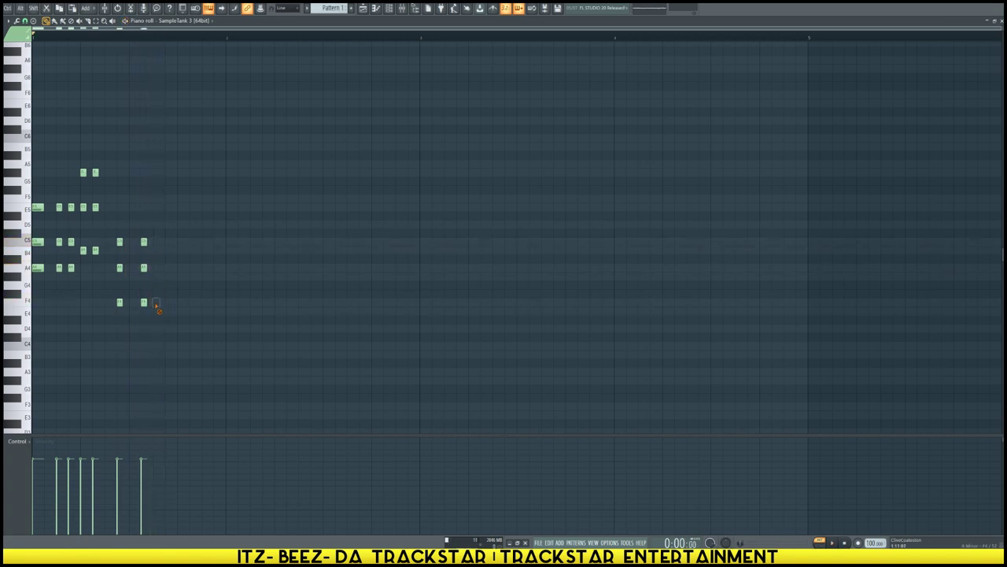
key(space)
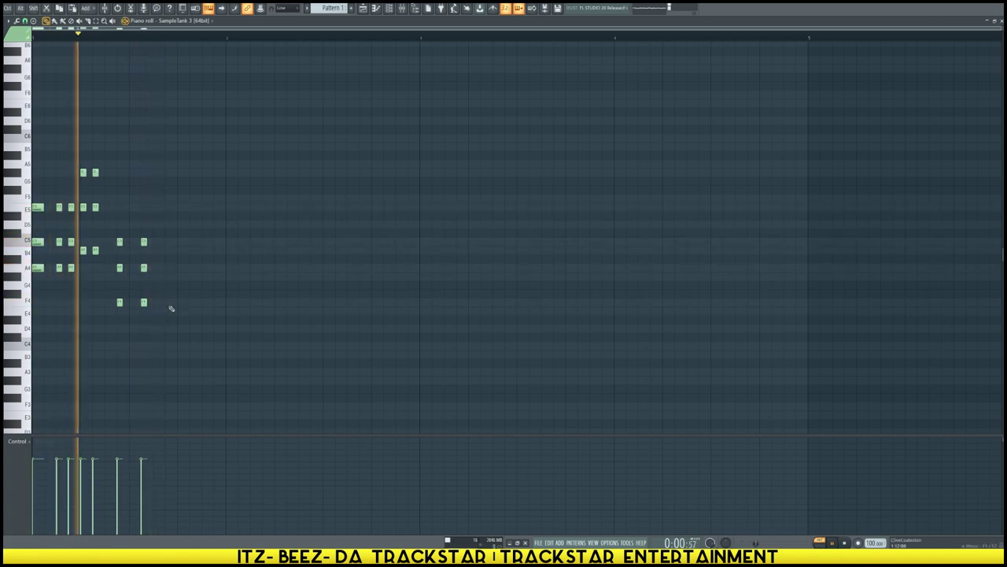
key(space)
Step: Add F4, A4, C5 on the twelfth step and E4, G#4, B4 on the thirteenth step of bar 1, previewing the changes
click(168, 302)
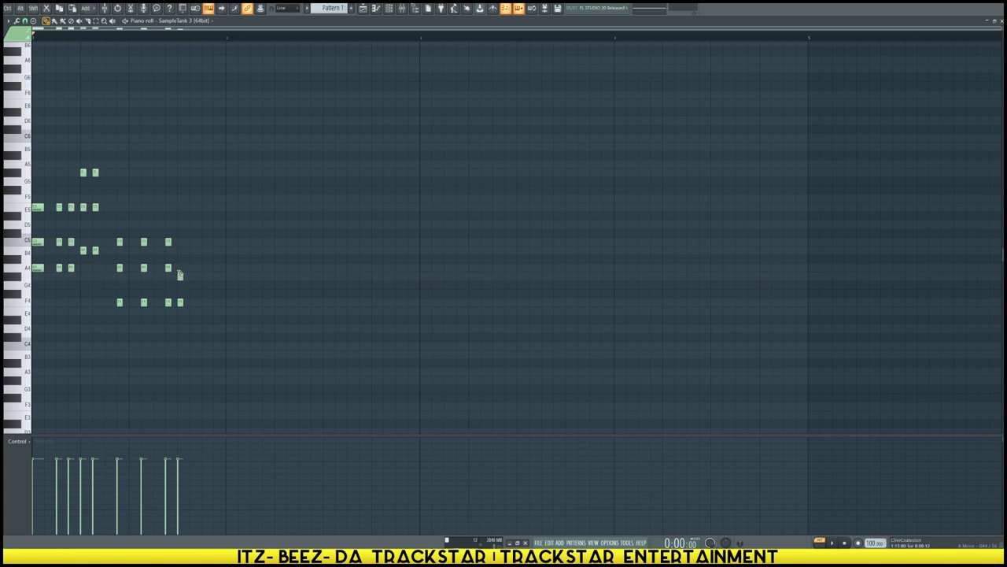
key(space)
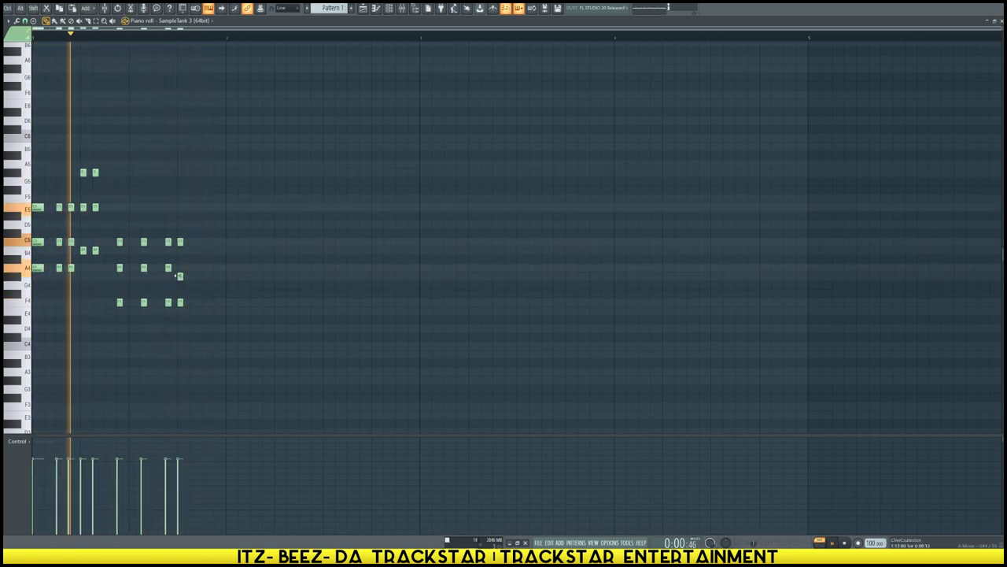
key(space)
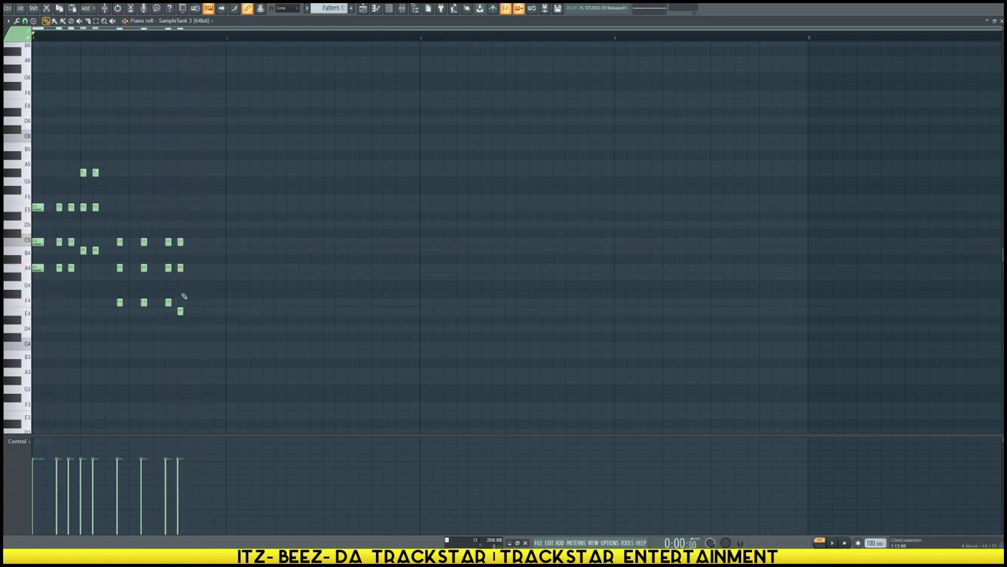
key(space)
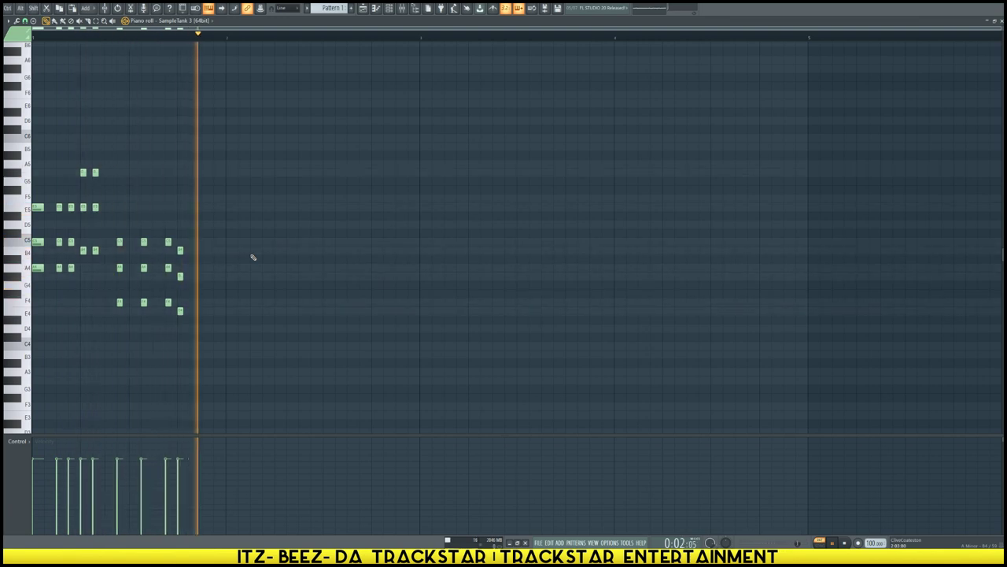
Step: Repeat the E4, G#4, B4 chord on the fifteenth step of bar 1 and stop playback
click(205, 310)
click(205, 276)
click(204, 258)
drag(204, 252, 203, 250)
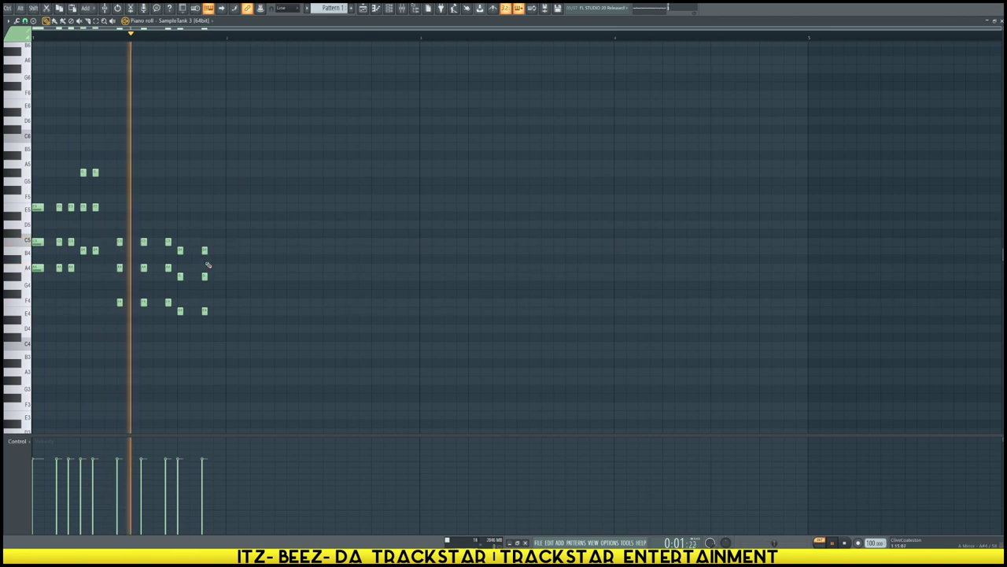
key(space)
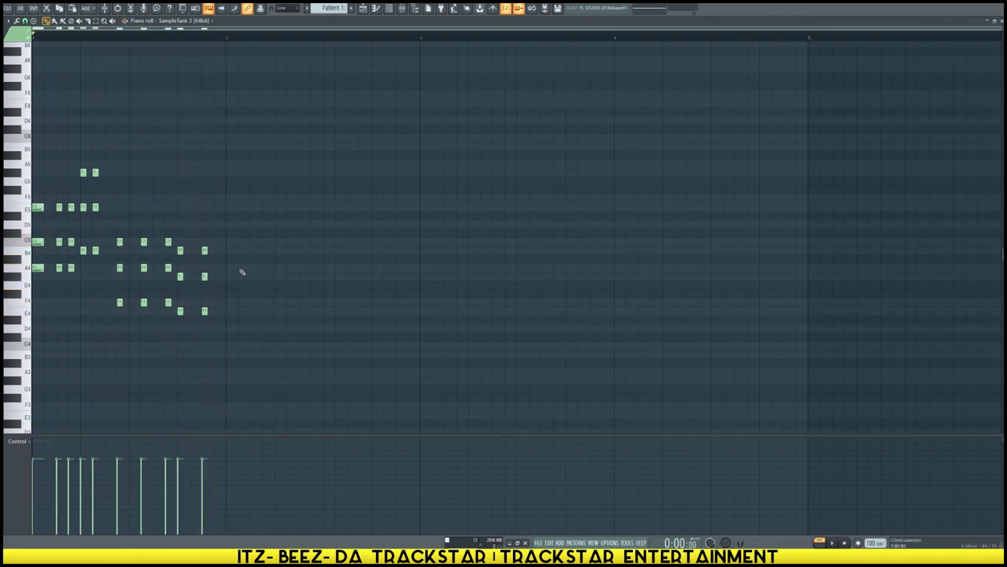
Step: Duplicate the whole bar 1 chord pattern into bar 2
key(ctrl+b)
mouse_move(213, 268)
mouse_down()
mouse_move(226, 267)
mouse_move(45, 267)
mouse_move(242, 269)
mouse_move(229, 270)
mouse_up()
click(235, 303)
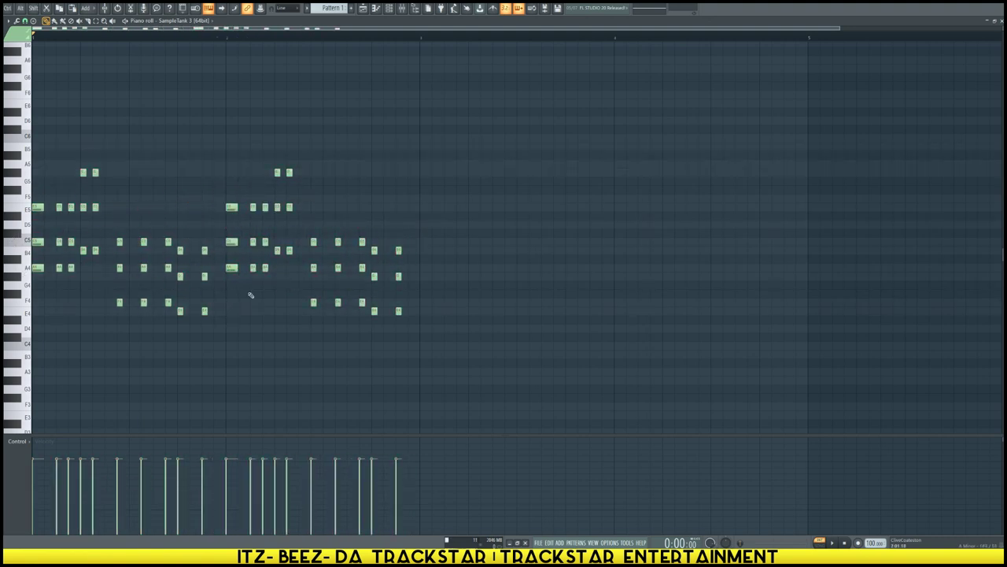
Step: Open the SampleTank 3 instrument, preview the pattern and load the 14 Violin Staccato 0,3 mp patch
ctrl+scroll(386, 217, up, 5)
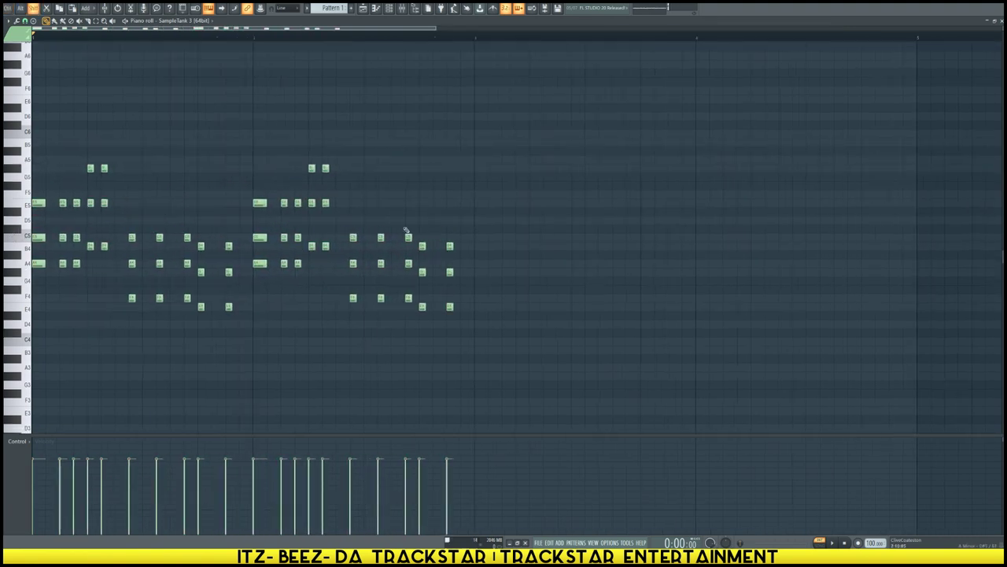
click(398, 9)
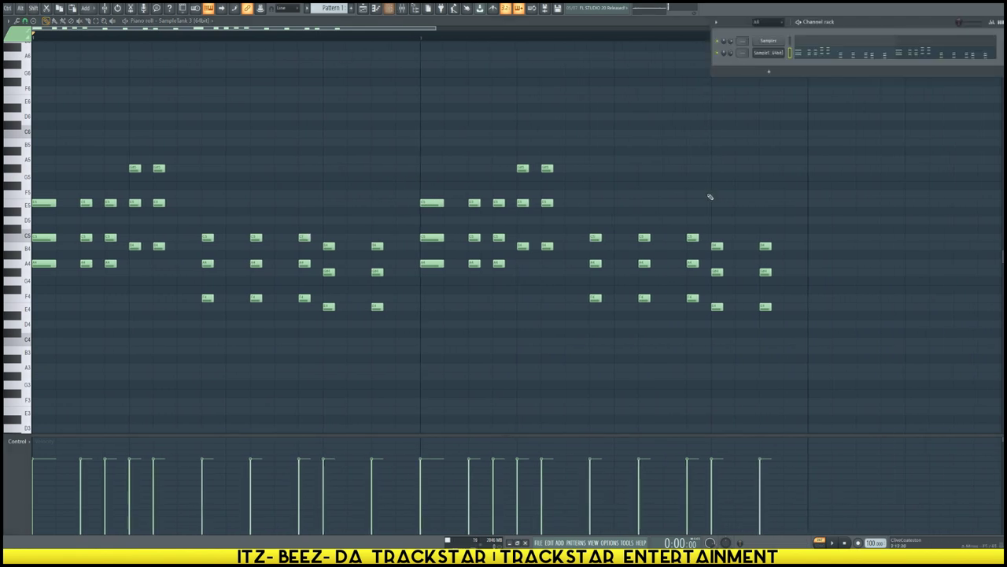
click(774, 55)
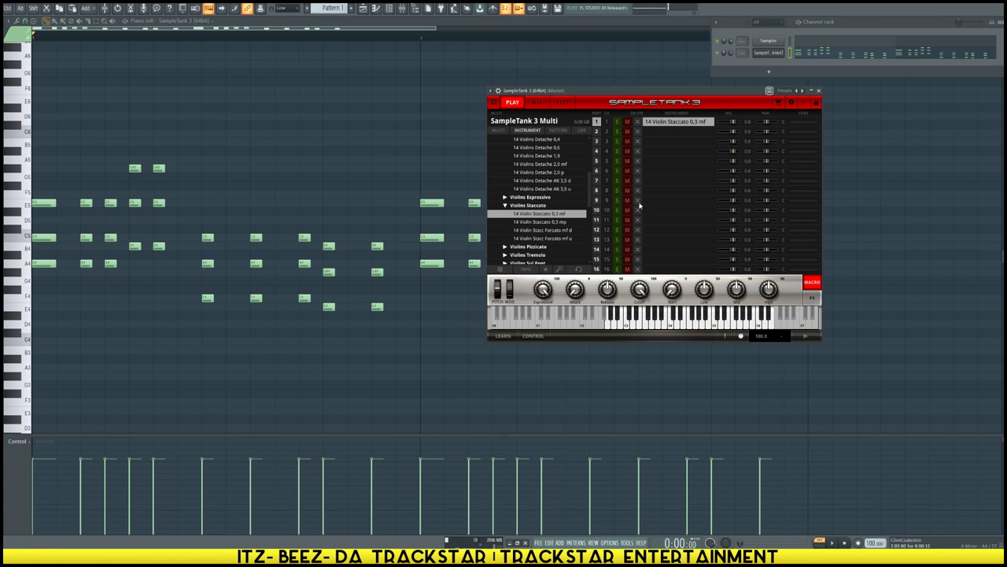
key(space)
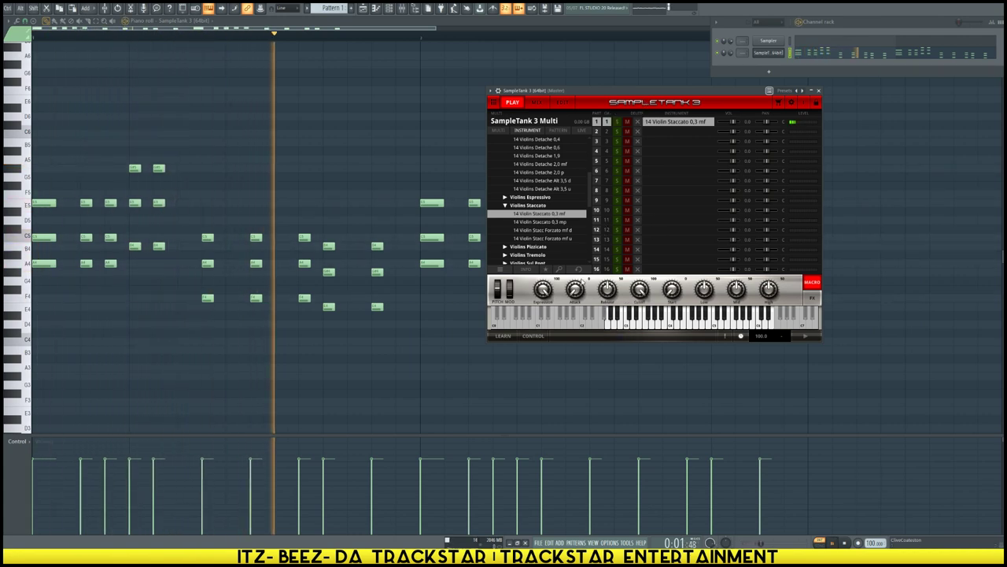
double_click(538, 222)
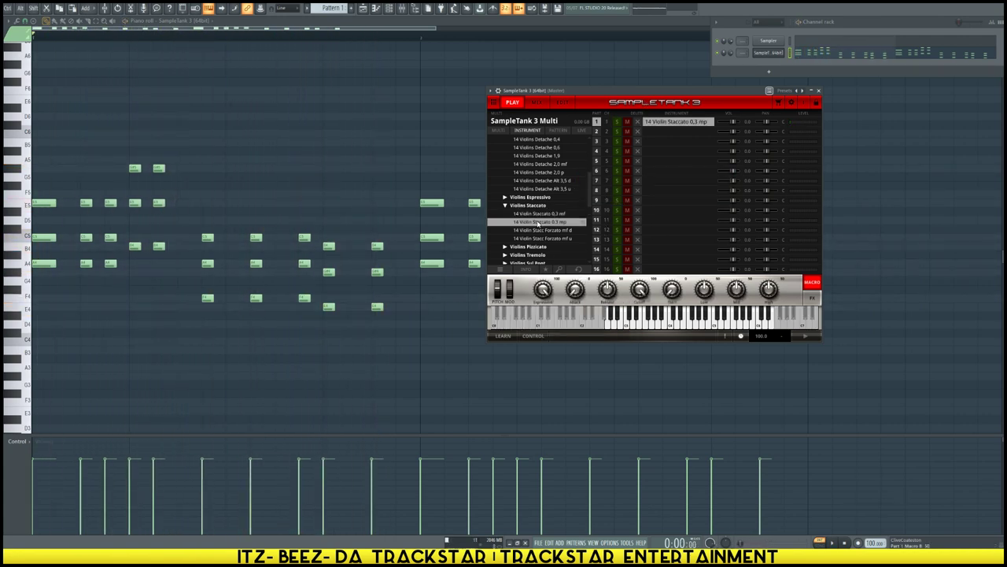
key(space)
Step: Browse the ensemble strings to Cellos Staccato, load 5 Cellos Staccato d and play the pattern
scroll(519, 217, up, 5)
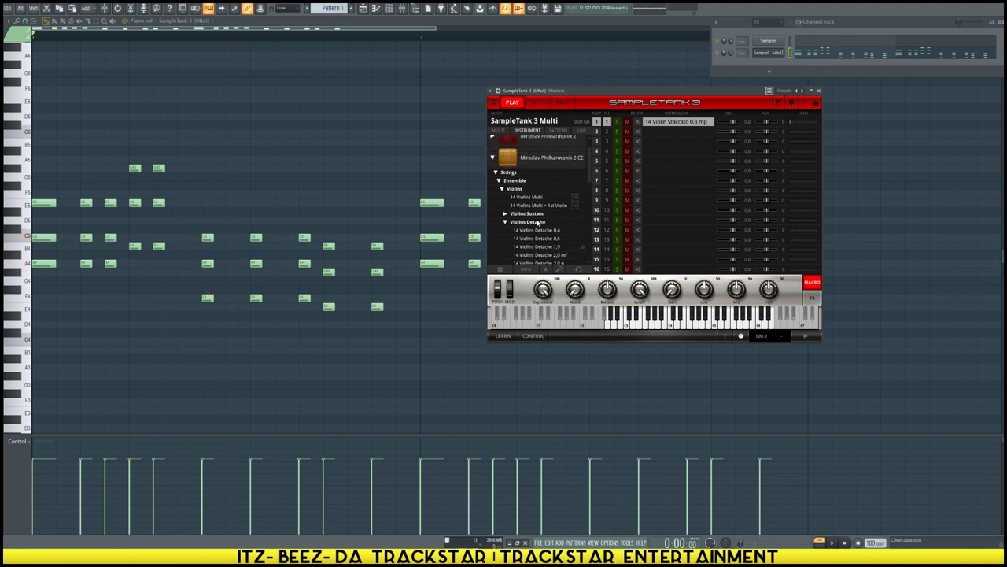
click(502, 214)
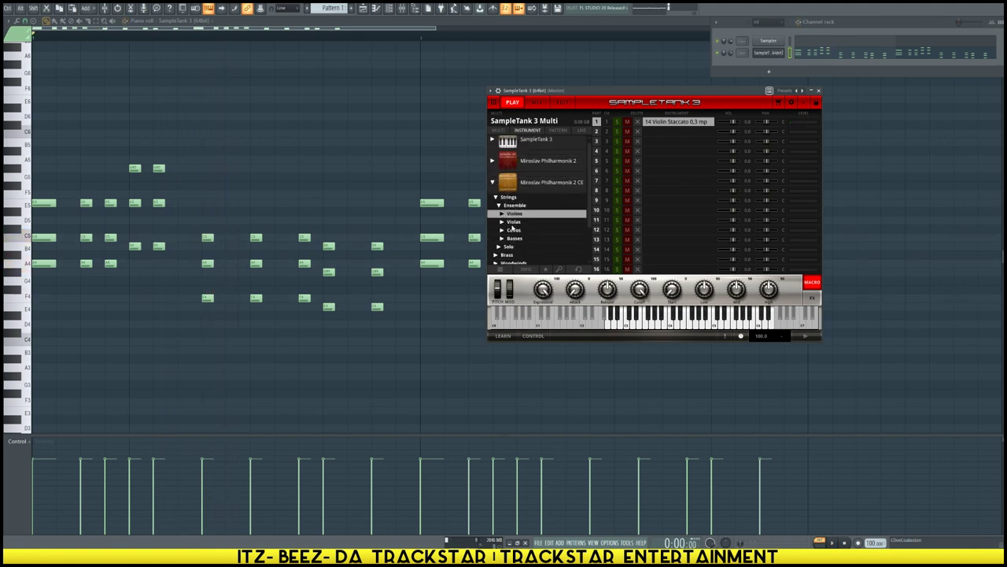
double_click(513, 229)
scroll(527, 231, down, 3)
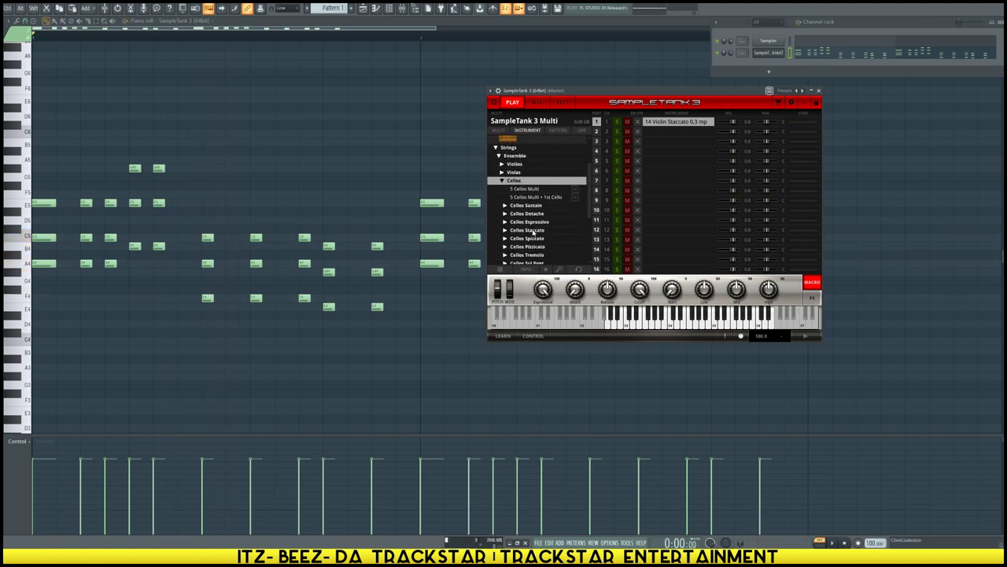
double_click(534, 230)
double_click(535, 237)
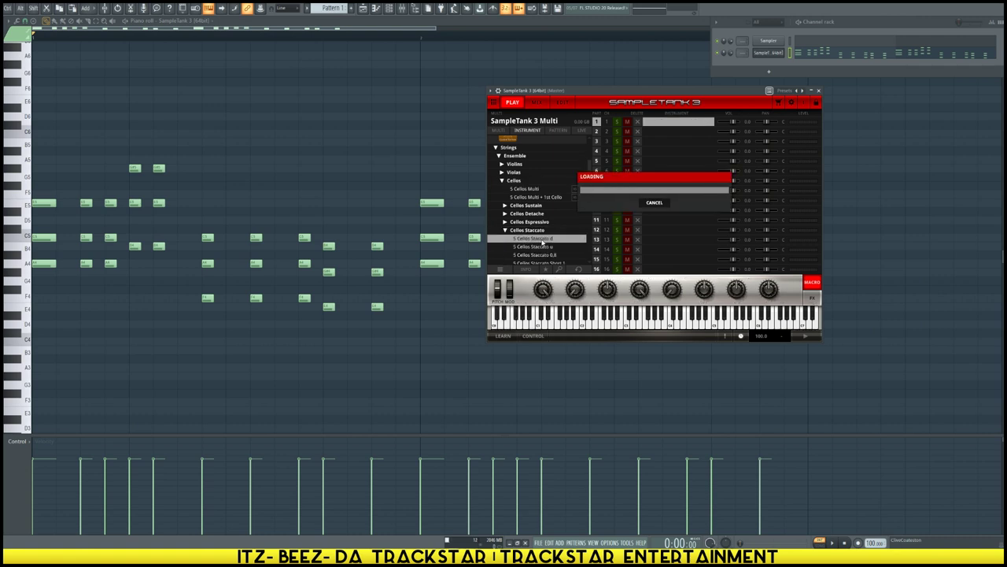
key(space)
Step: Audition 5 Cellos Staccato u and 5 Cellos Staccato 0,8, and load 5 Cellos Staccato Short 1
scroll(559, 244, down, 1)
double_click(543, 223)
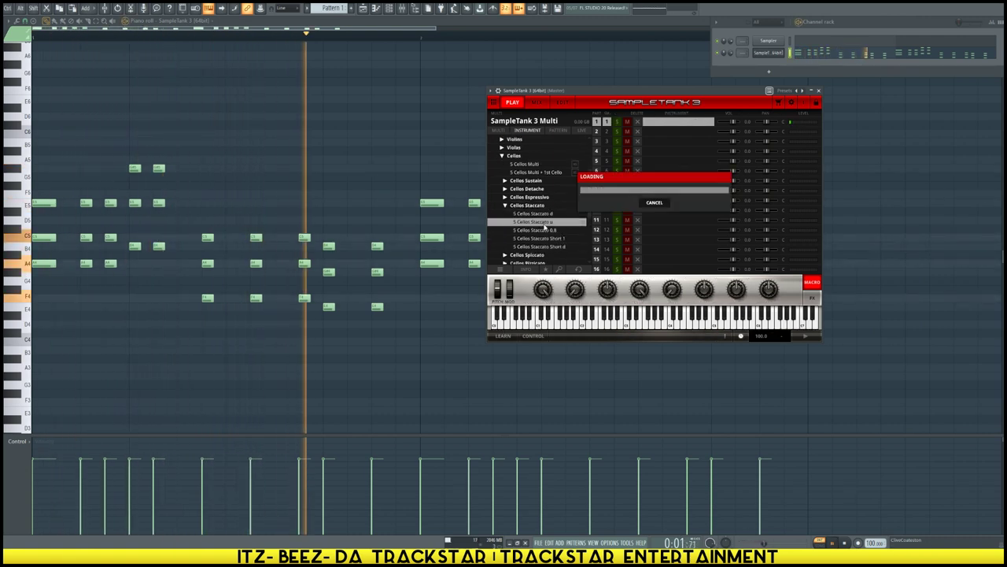
double_click(547, 230)
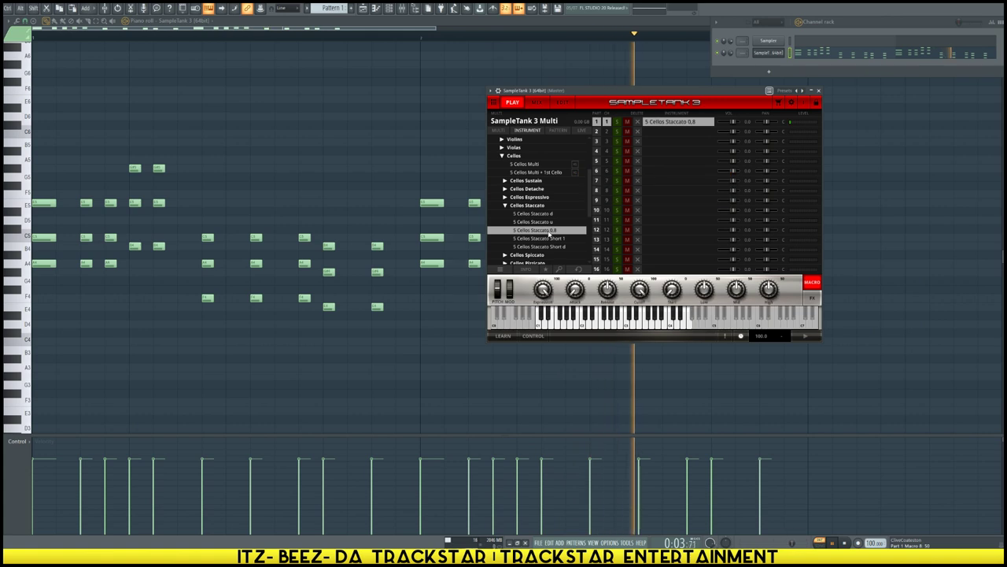
double_click(545, 238)
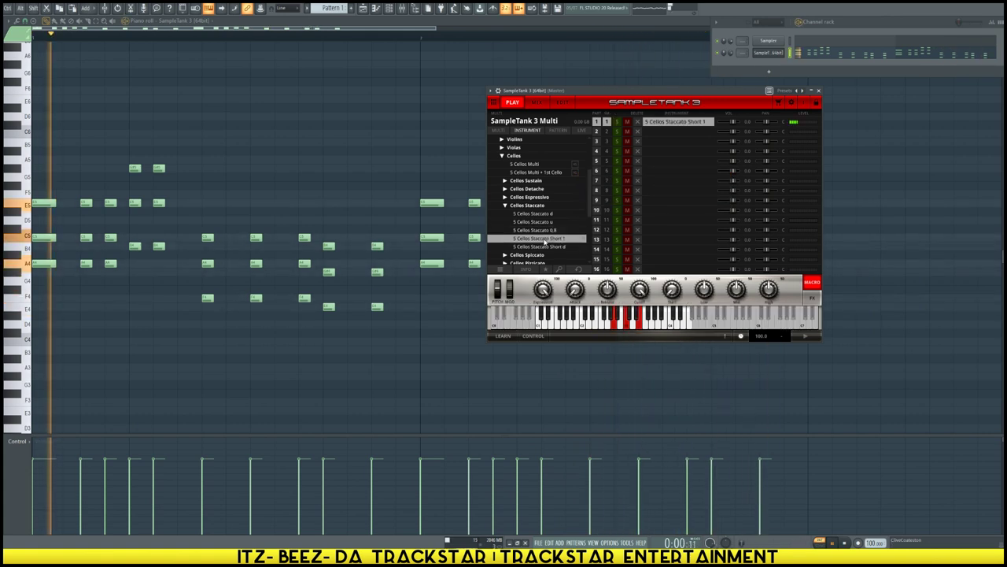
Step: Load 5 Cellos Spiccato Fast, play the pattern with it and browse the remaining instrument groups
scroll(544, 236, down, 1)
key(space)
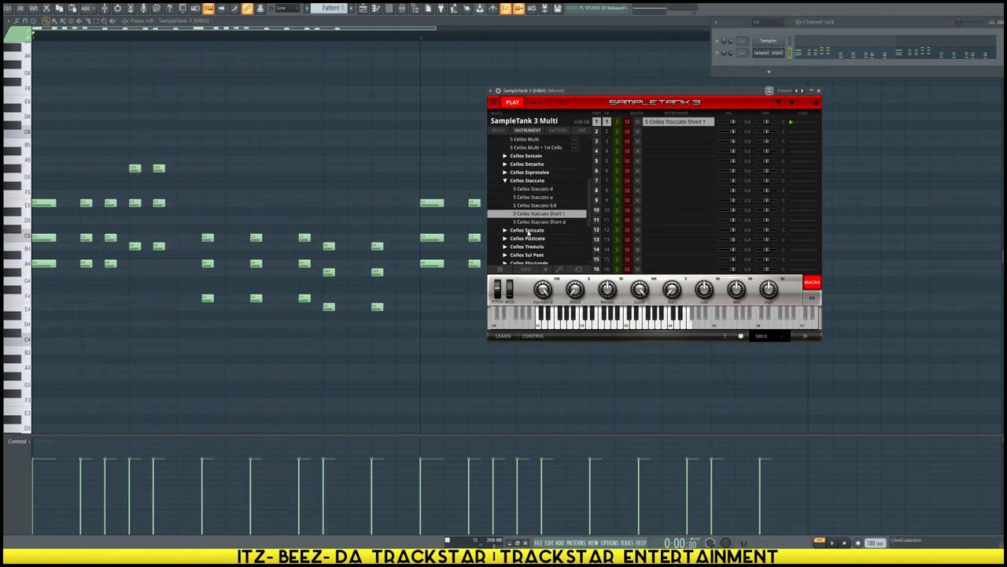
double_click(535, 238)
key(space)
key(space)
click(527, 190)
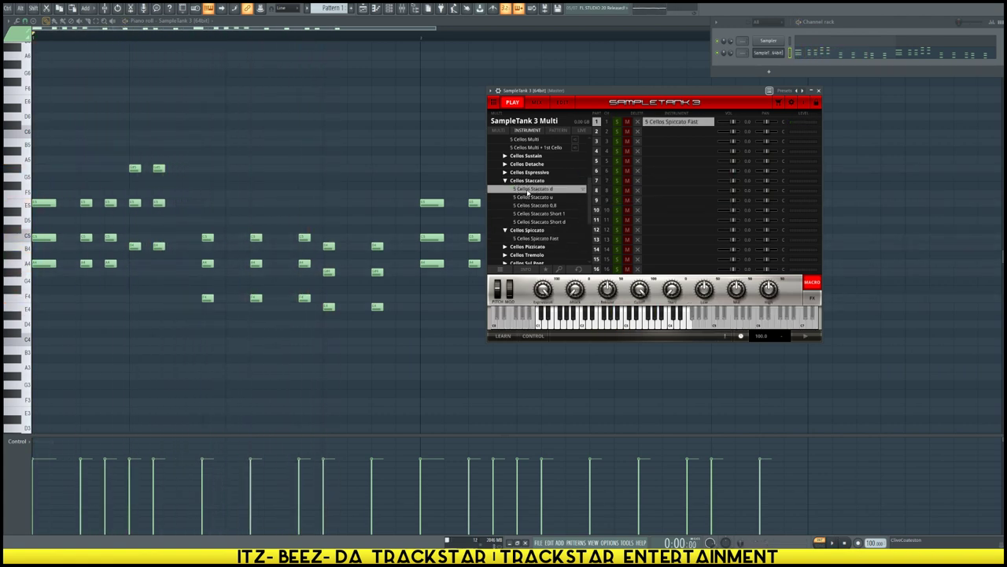
scroll(525, 196, down, 3)
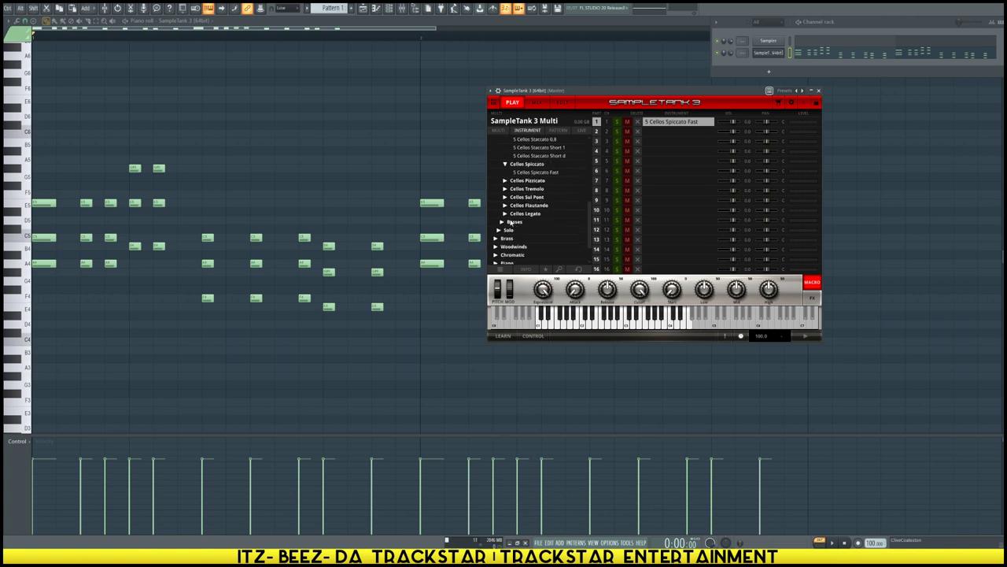
scroll(499, 236, down, 2)
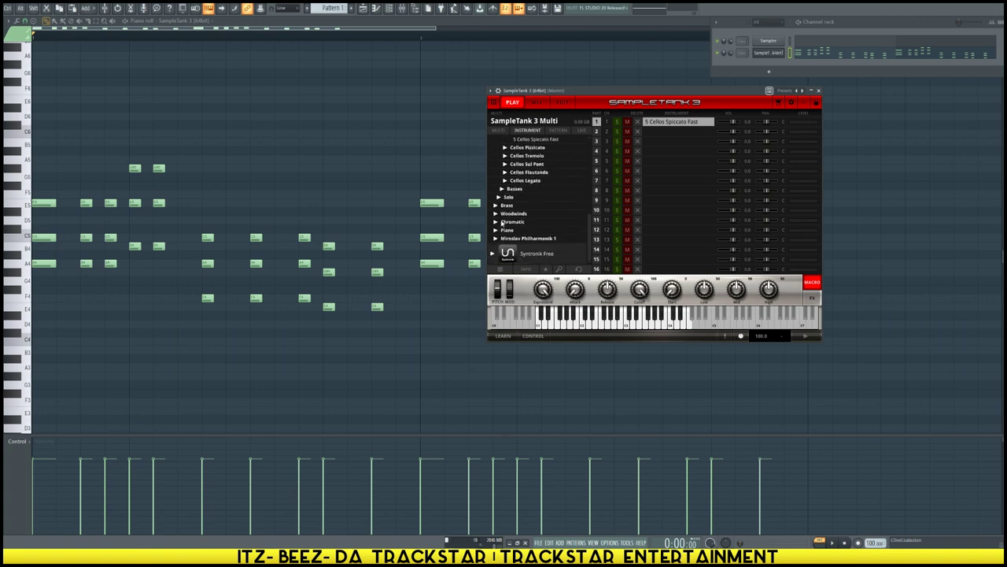
scroll(513, 225, up, 5)
key(space)
Step: Replace the SampleTank 3 channel's instrument with IK Multimedia's Philharmonik 2, keeping the notes
right_click(784, 52)
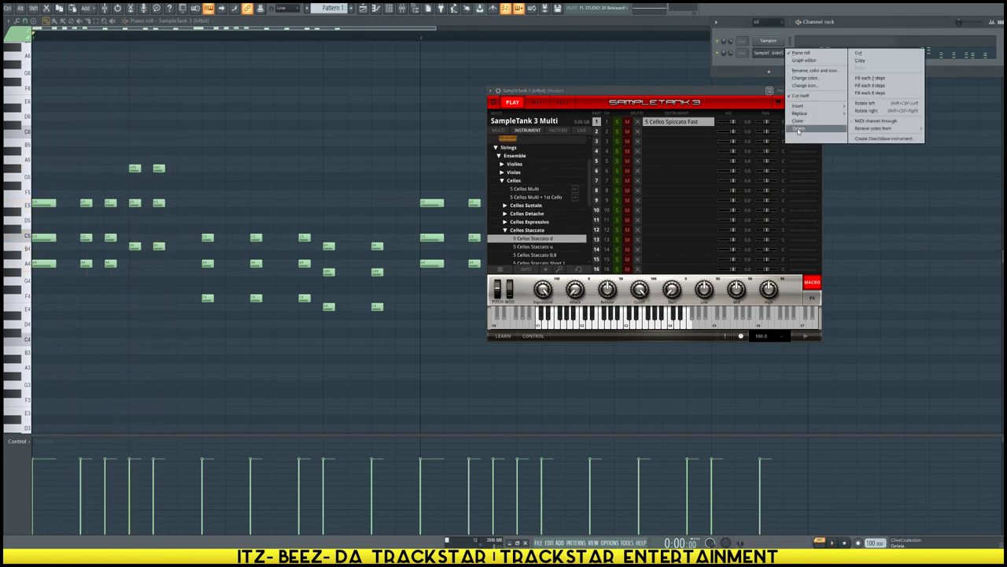
mouse_move(800, 114)
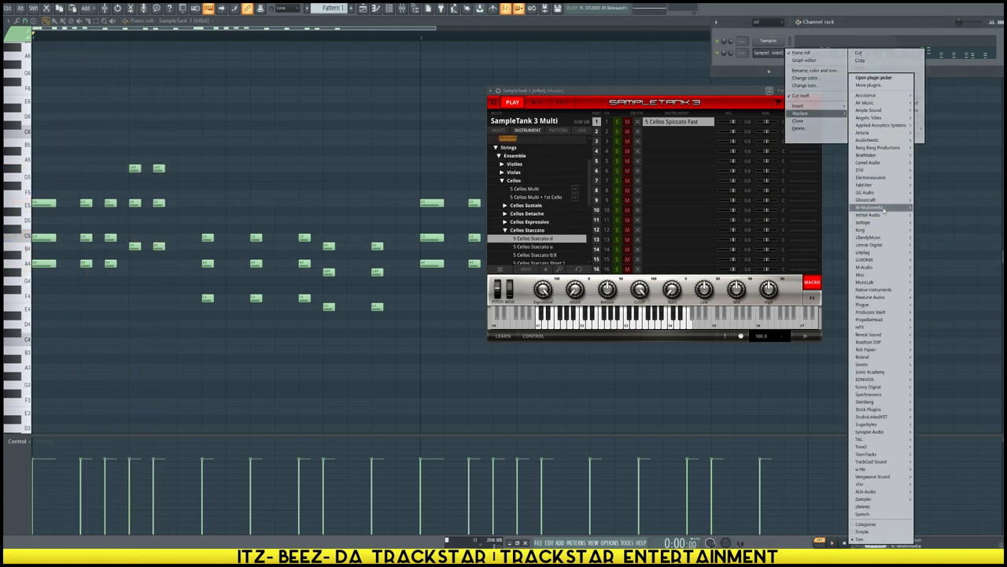
mouse_move(885, 207)
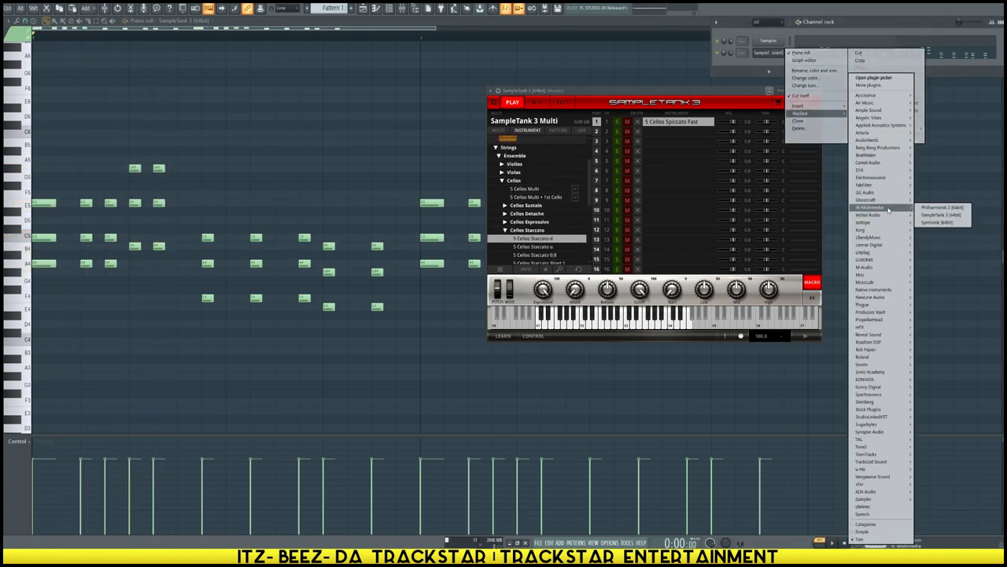
click(942, 207)
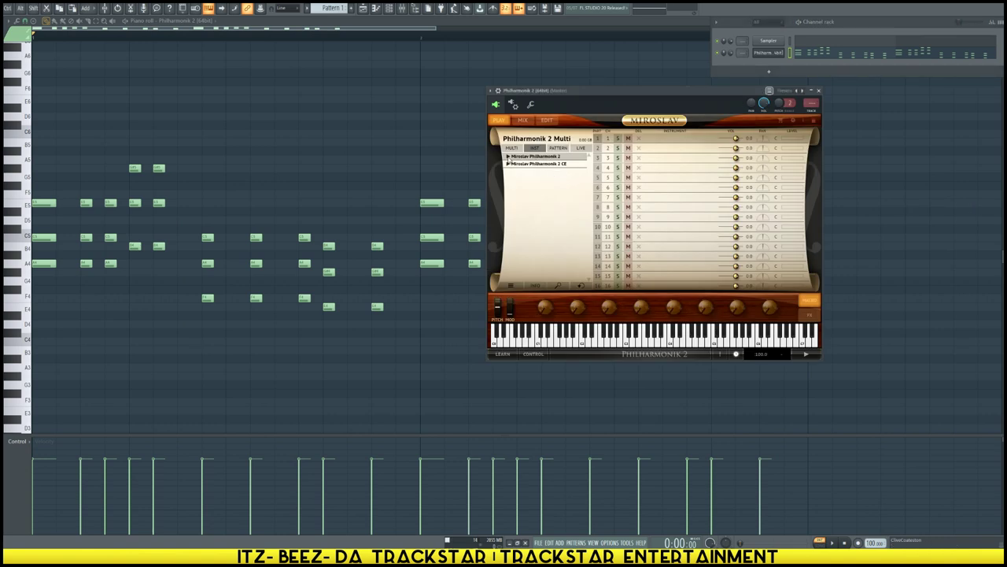
Step: Browse the Miroslav Philharmonik 2 ensemble strings to Cellos Staccato, load 5 Cellos Staccato d and play the pattern
click(509, 157)
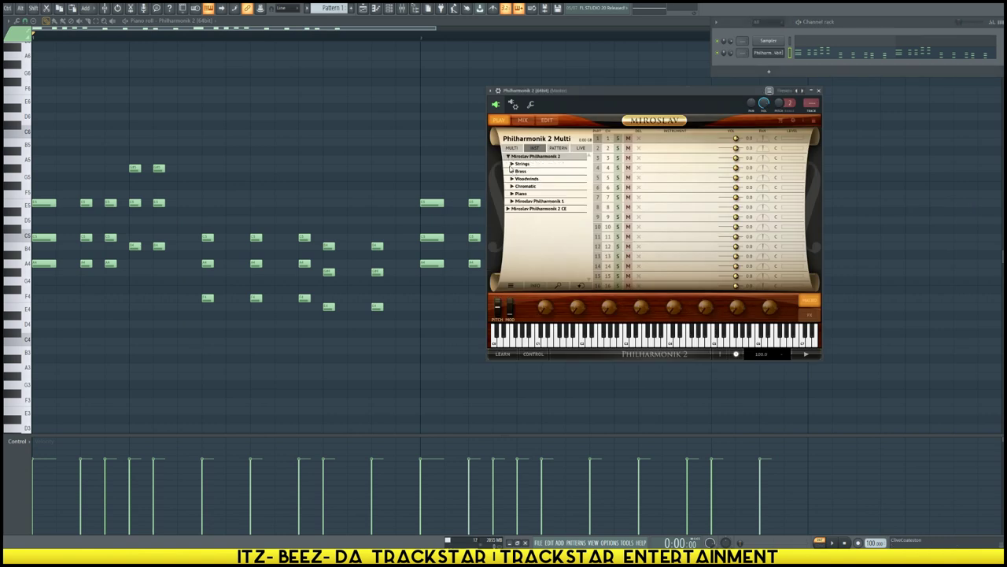
click(512, 164)
click(515, 172)
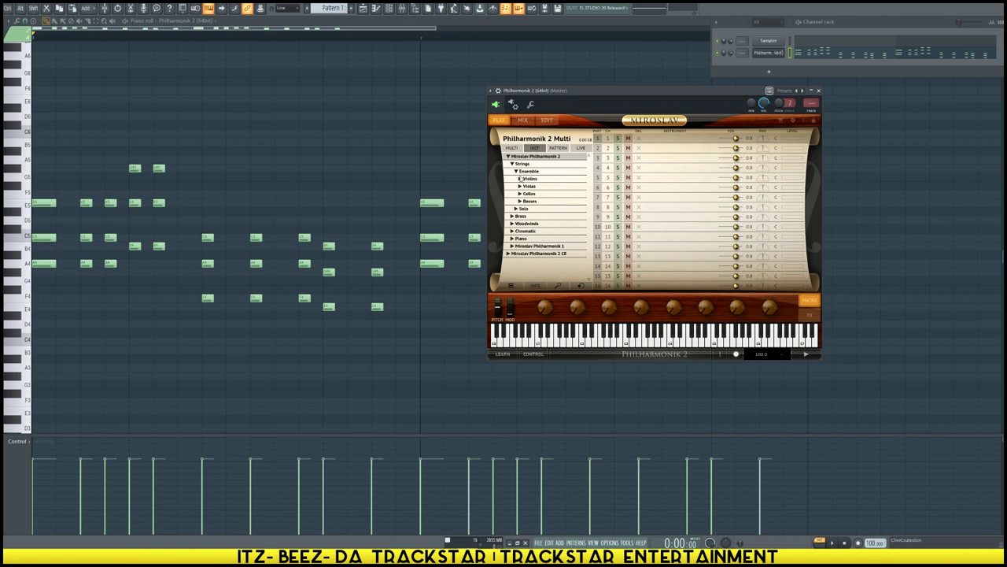
click(520, 194)
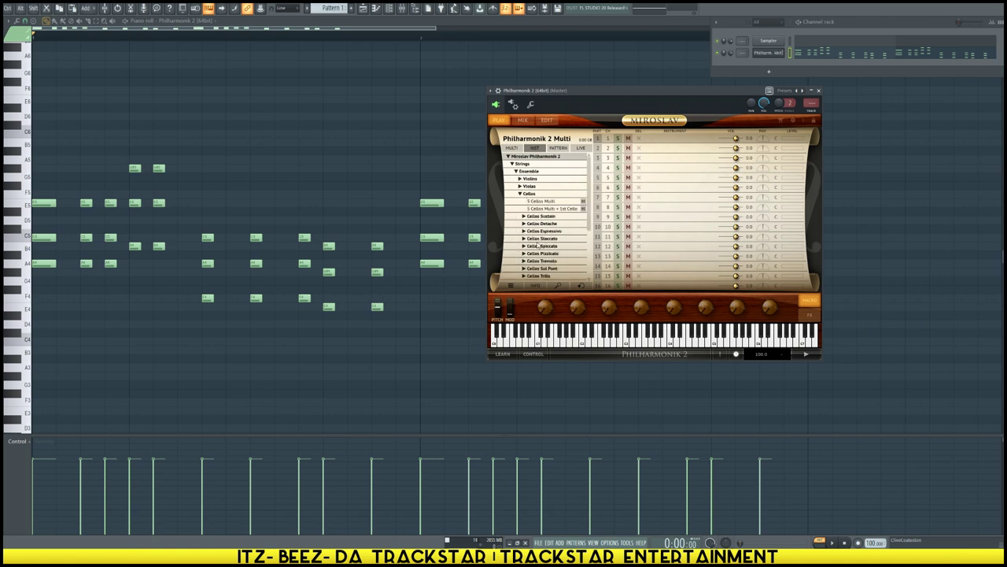
click(524, 238)
scroll(539, 238, down, 1)
double_click(558, 234)
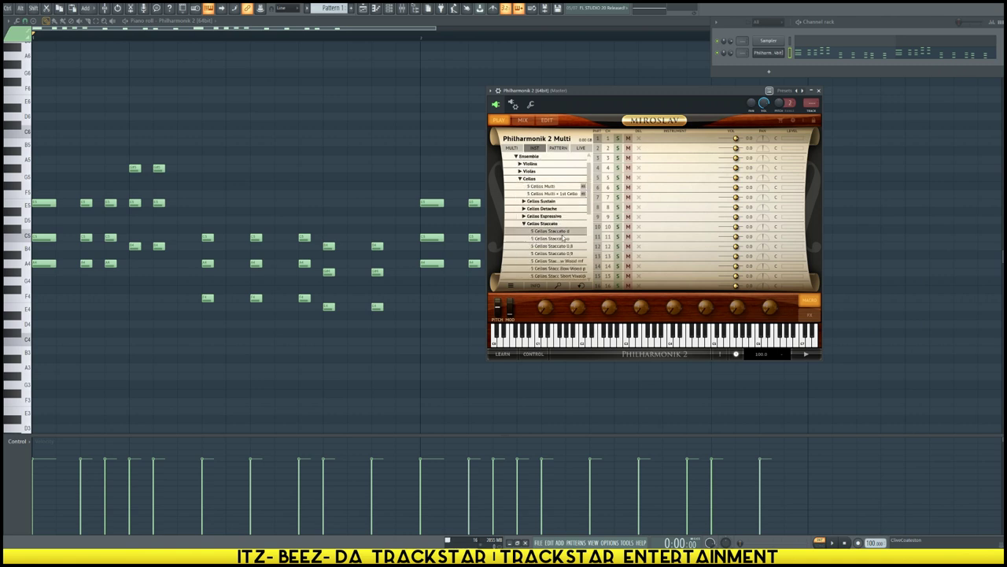
key(space)
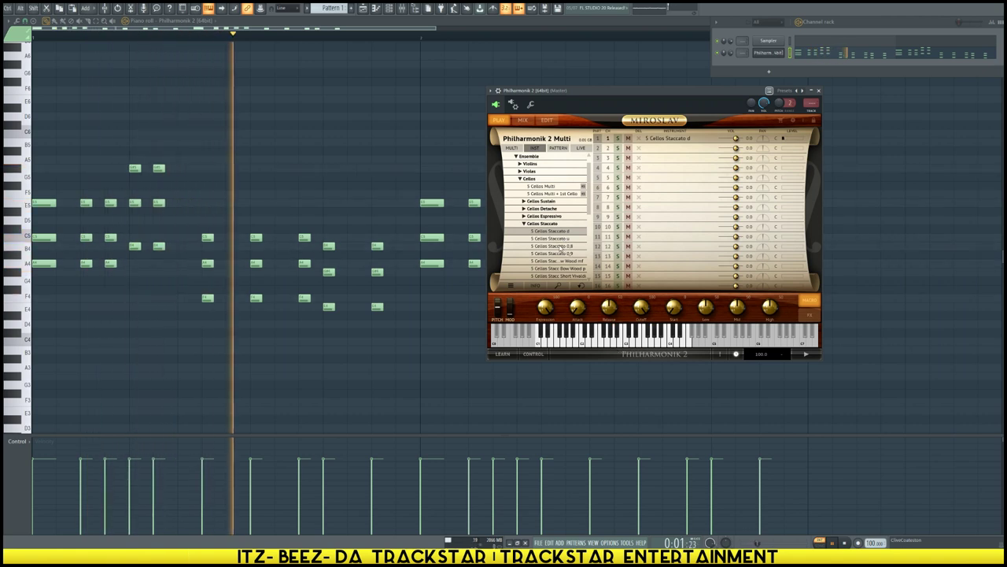
Step: Audition 5 Cellos Staccato u, 0,8 and 0,9 during playback, and load 5 Cellos Staccato Alt 1
double_click(550, 239)
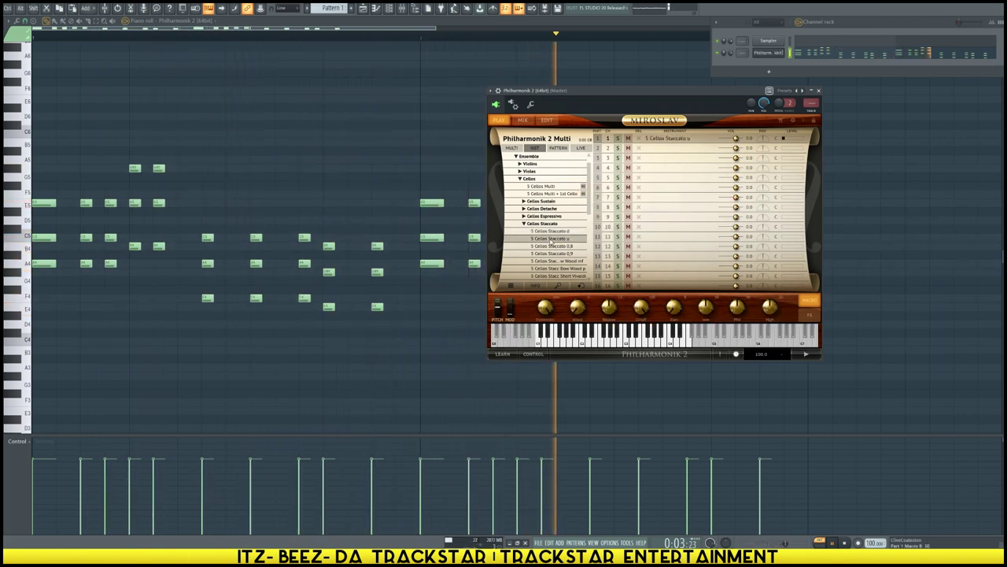
double_click(550, 247)
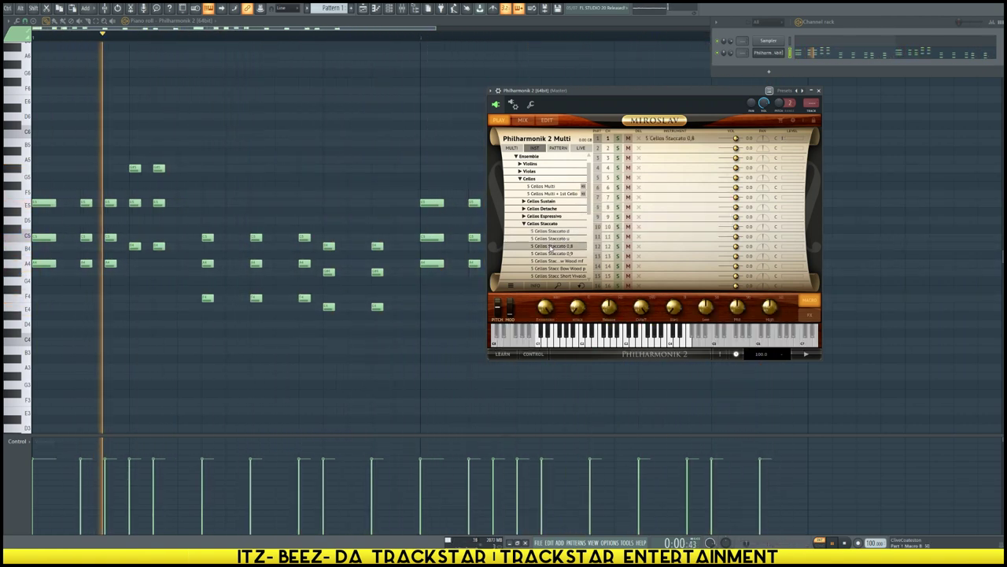
double_click(549, 254)
scroll(550, 258, down, 1)
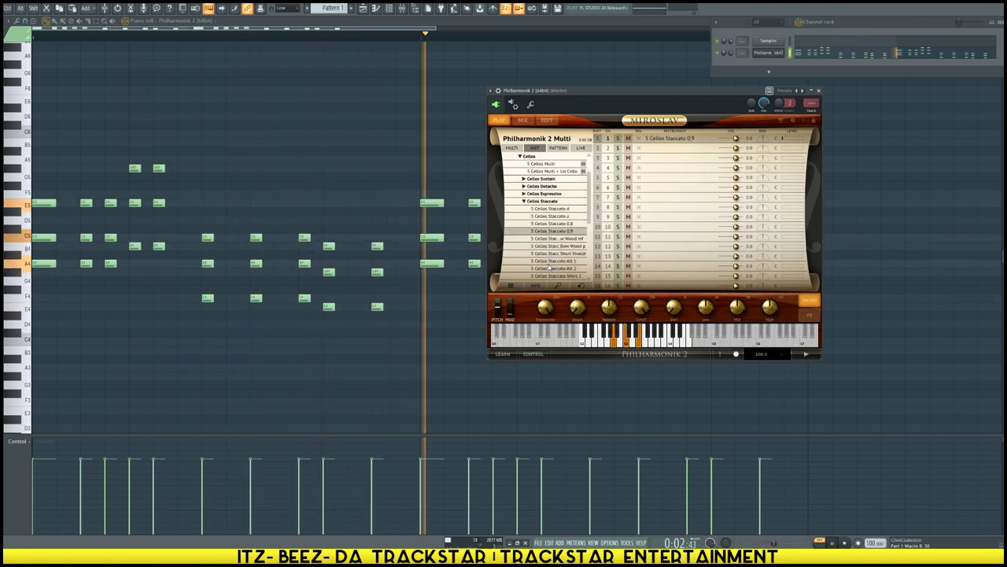
double_click(554, 261)
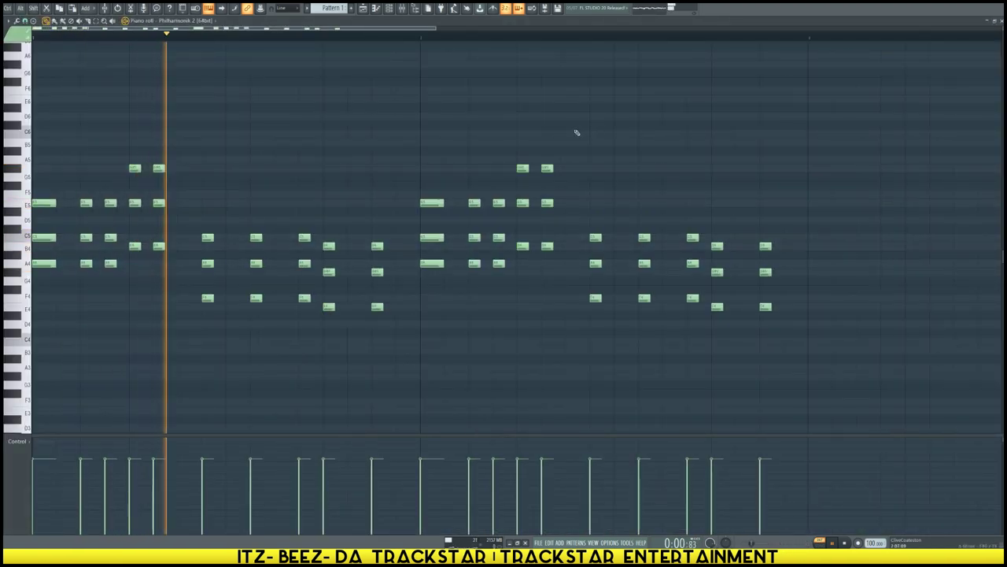
Step: Delete the third A4-C5-E5 chord in bar 1 and play the pattern to check the rhythm
scroll(411, 213, up, 3)
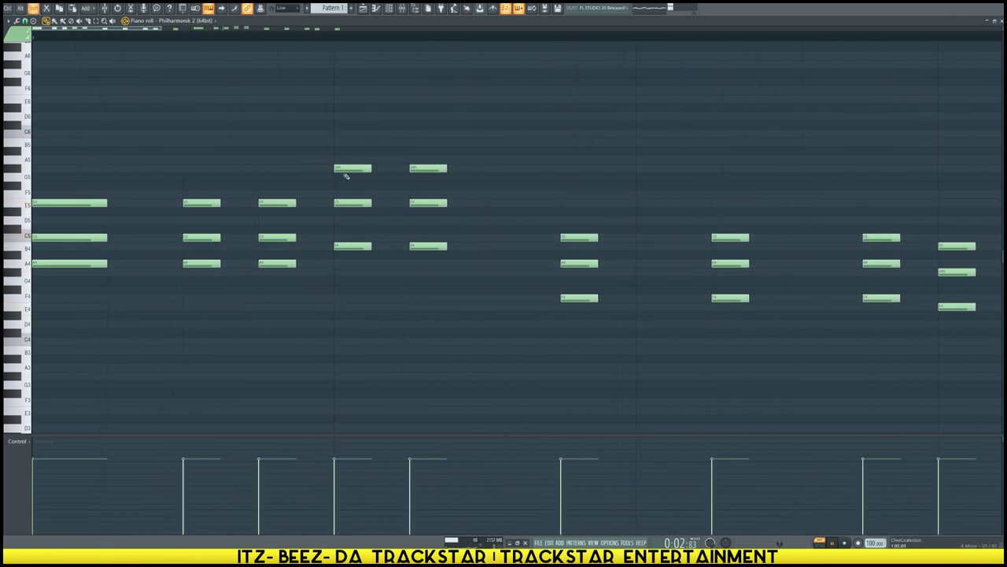
scroll(341, 183, down, 3)
scroll(341, 182, down, 2)
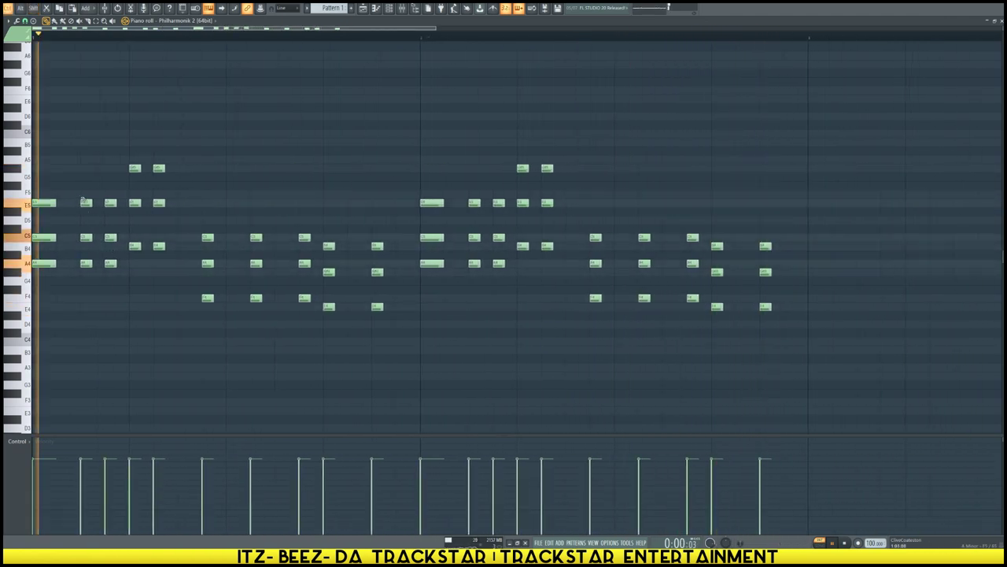
drag(110, 196, 124, 295)
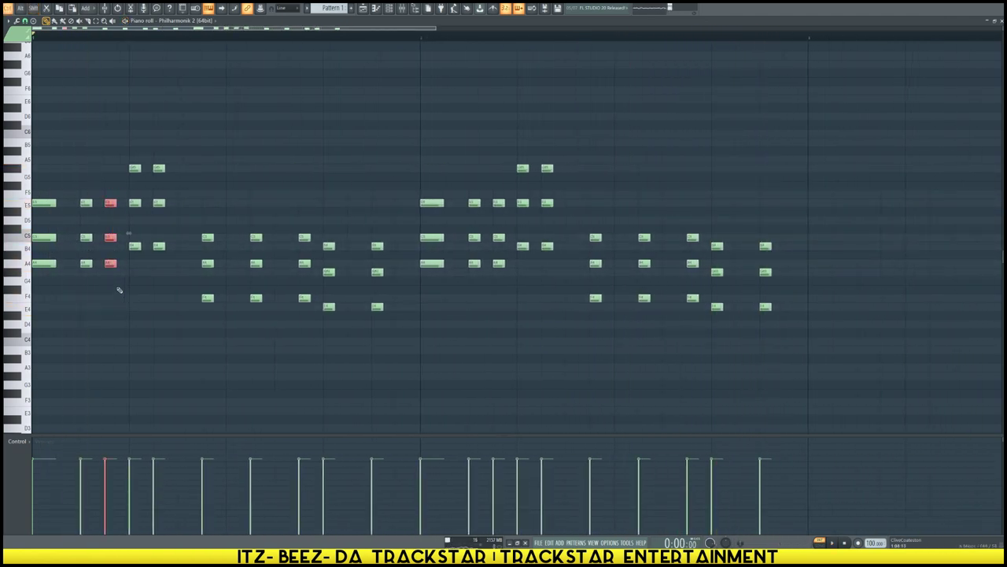
key(Delete)
key(space)
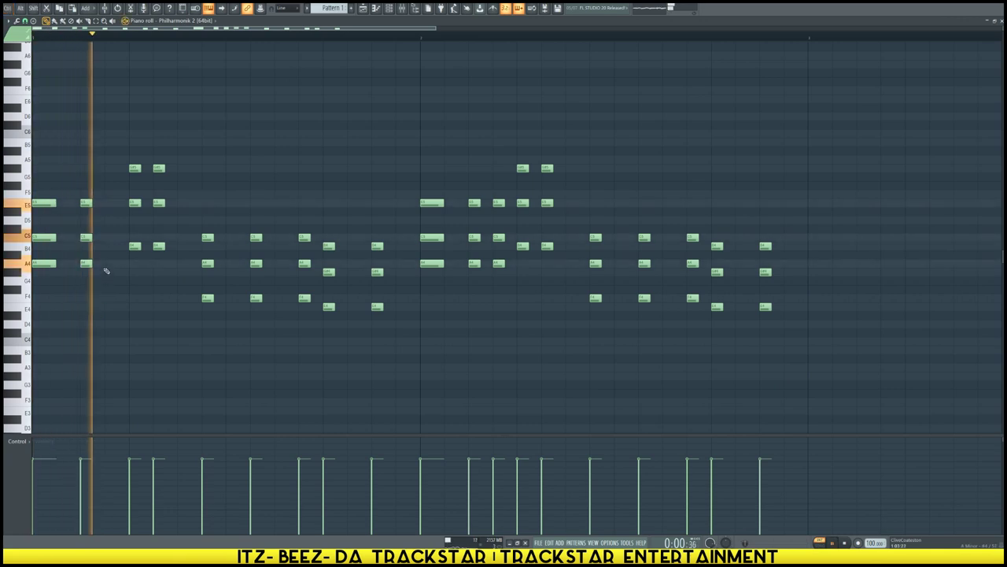
key(space)
Step: Shift the second chord topped by G#5 in bar 1 forward by one step and play the pattern
drag(155, 163, 183, 247)
click(193, 295)
key(space)
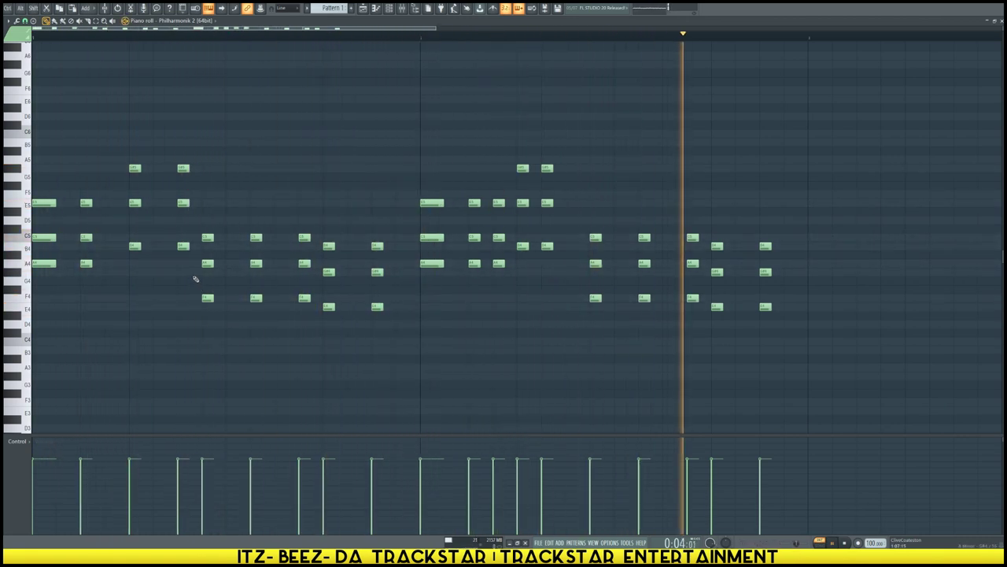
key(space)
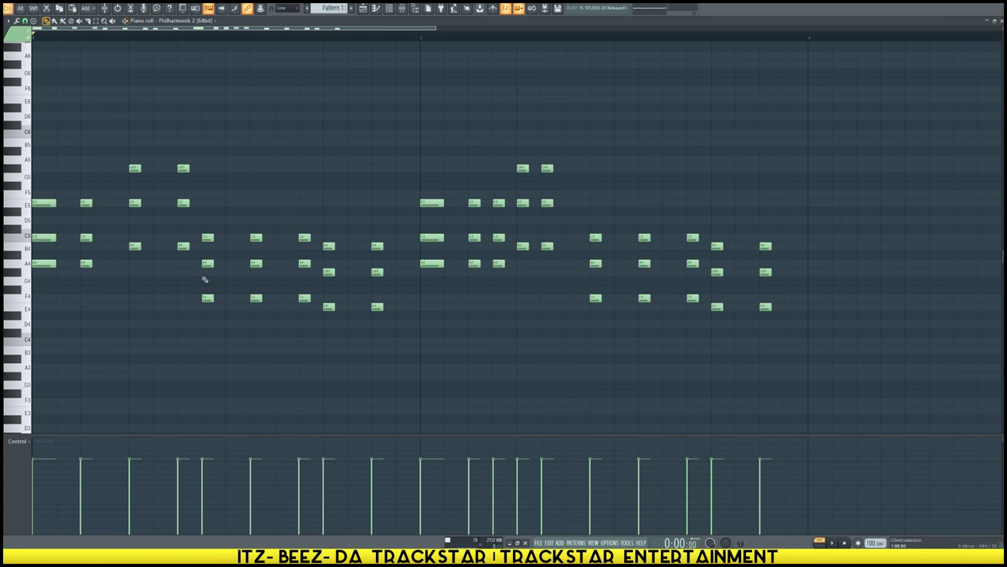
Step: Duplicate the two-bar pattern into bars 3 and 4, aligned to the bar line, and play the extended pattern
scroll(283, 38, down, 5)
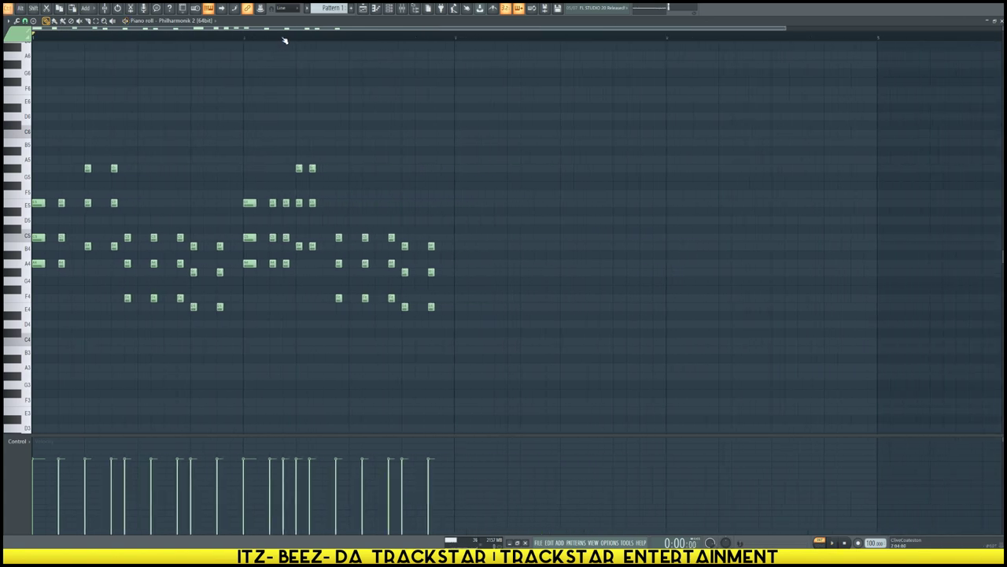
key(ctrl+b)
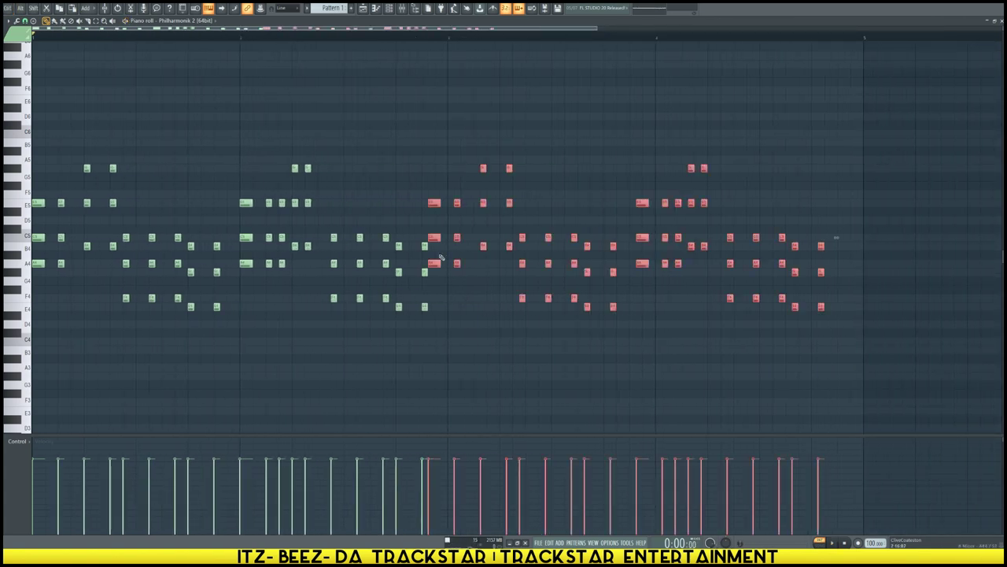
key(ctrl+z)
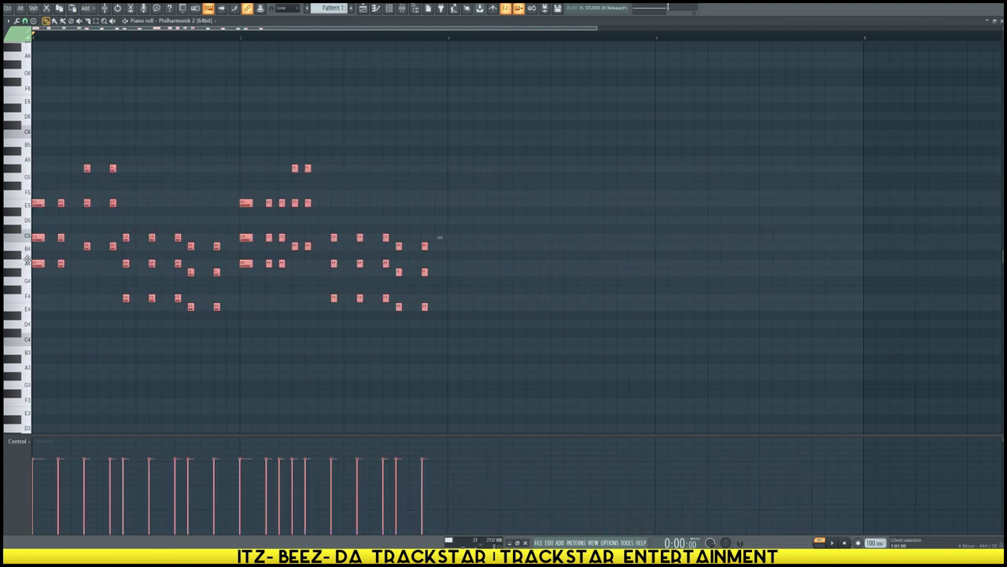
drag(439, 237, 855, 237)
key(ctrl+d)
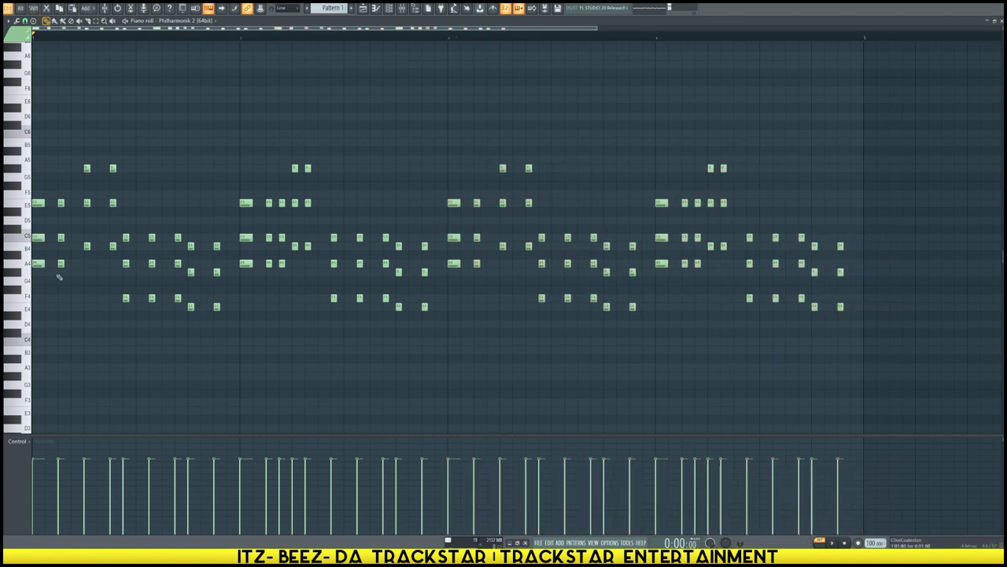
scroll(85, 299, up, 1)
key(space)
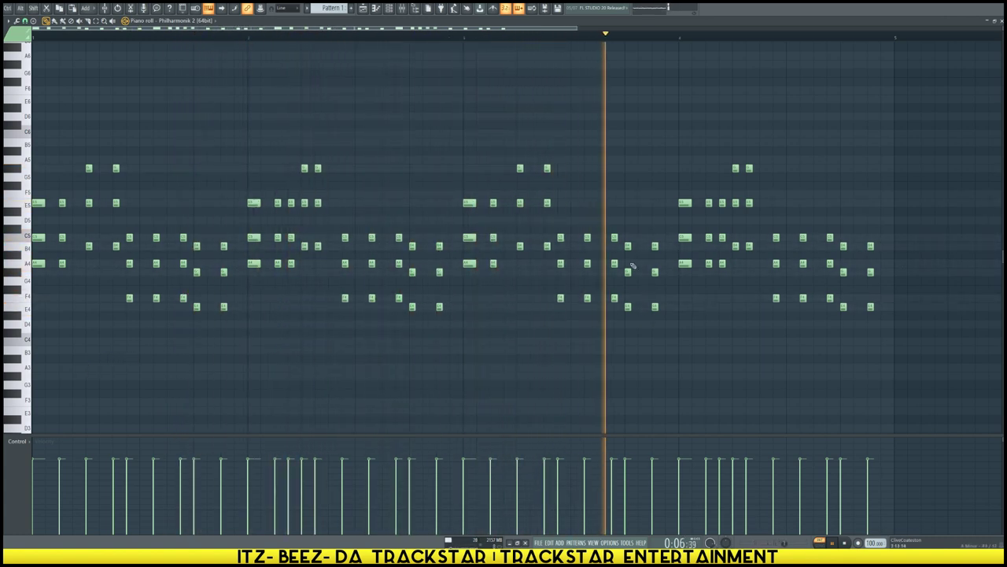
key(space)
Step: Add a descending E5, D5, C5 run at the end of bar 3 and play from the middle of that bar
click(639, 204)
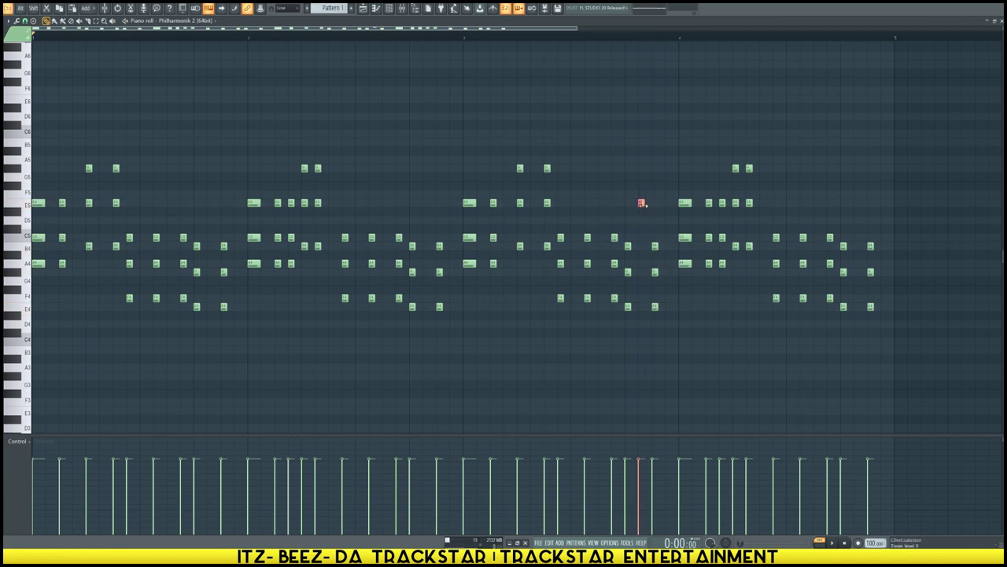
click(641, 204)
click(665, 237)
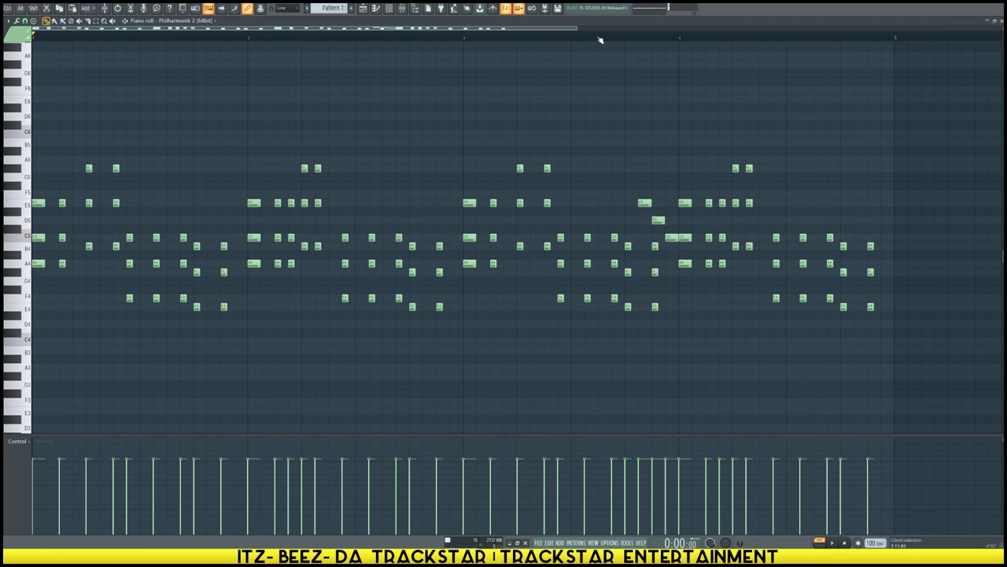
click(571, 37)
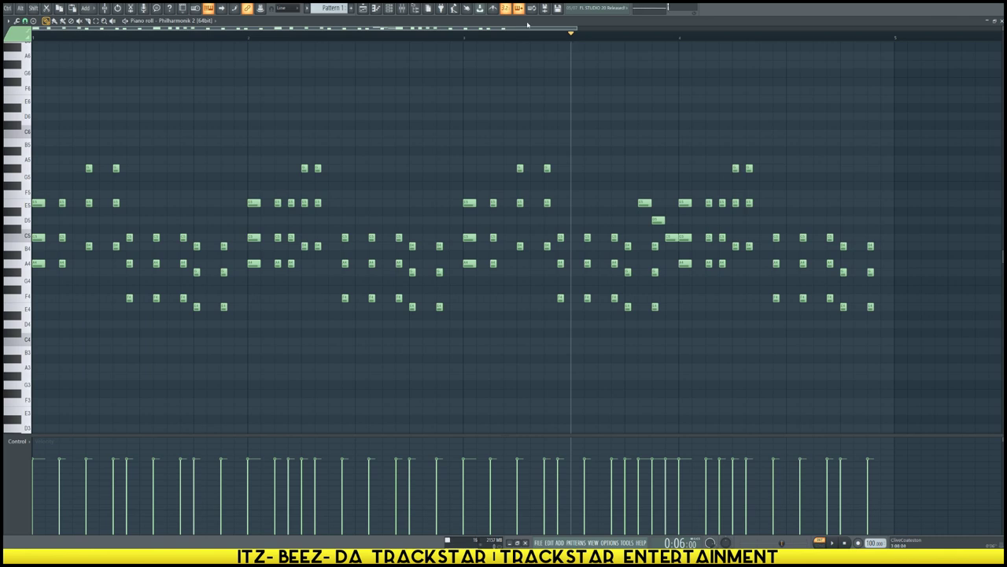
key(space)
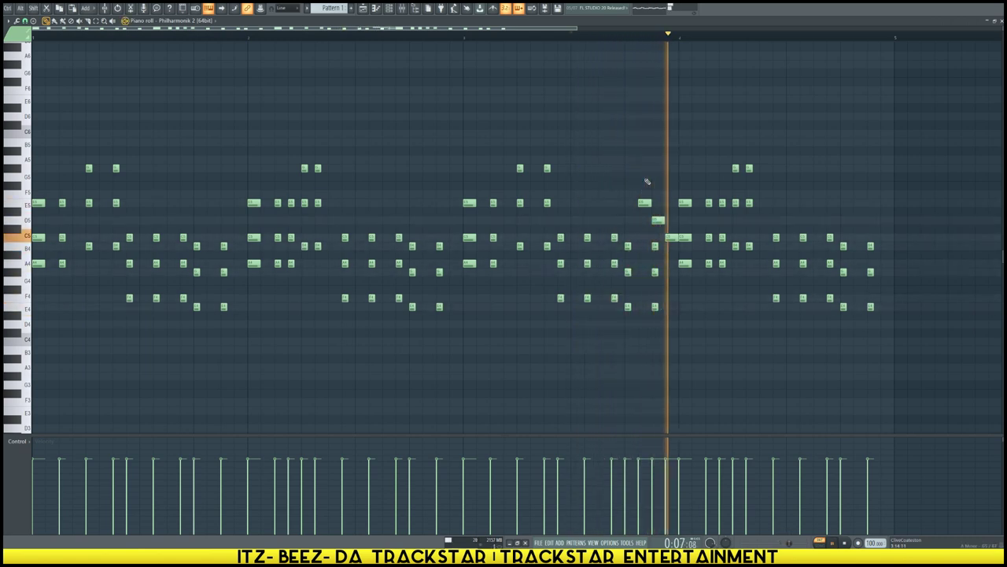
key(space)
key(space)
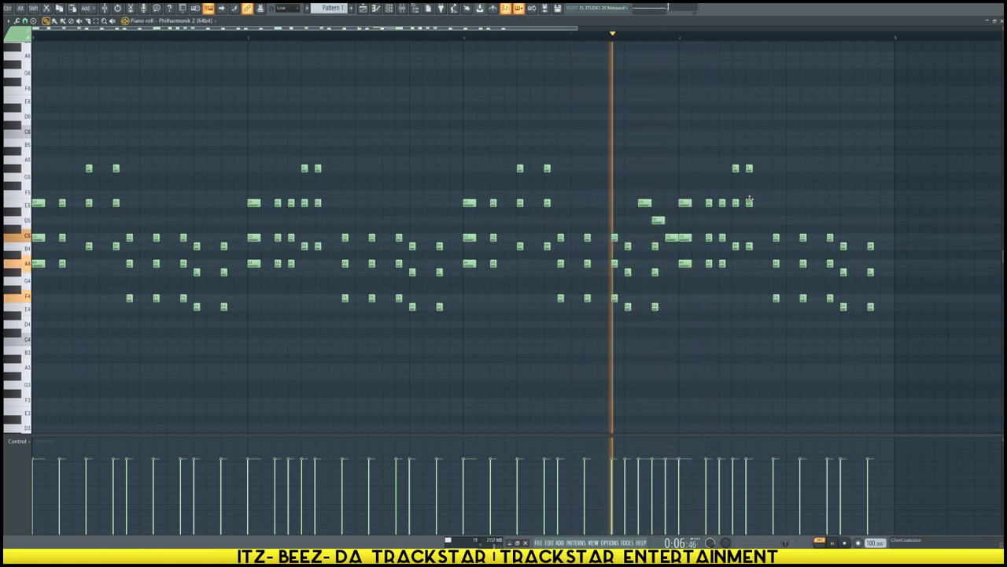
Step: Add a D5, E5, D5, C5, A4 run at the end of bar 4 and play the pattern
key(space)
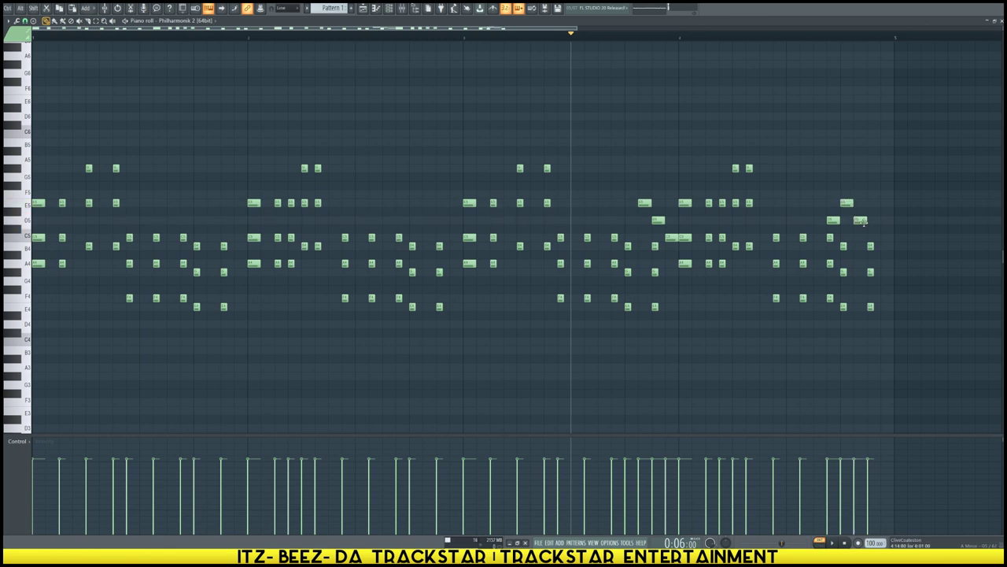
click(884, 265)
key(space)
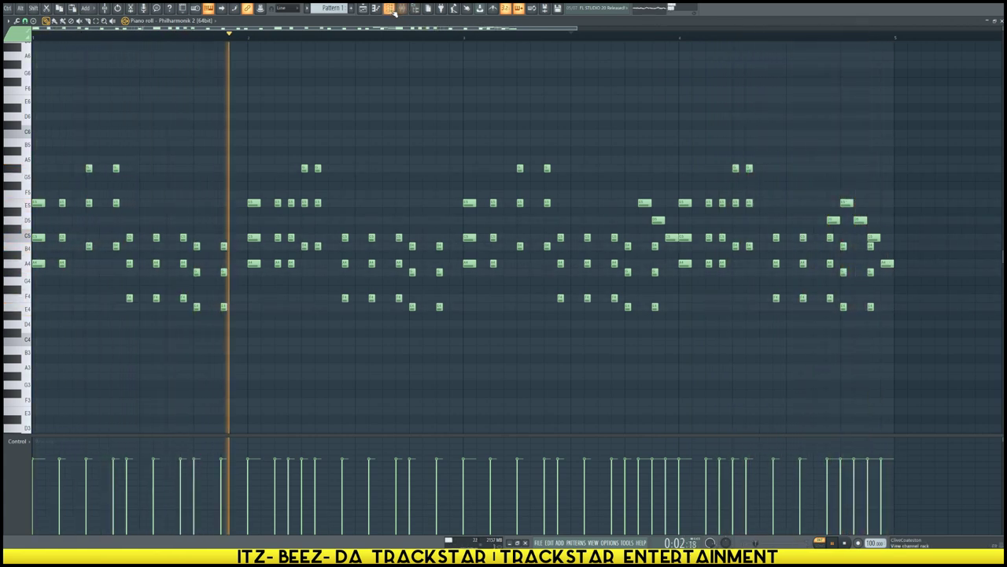
Step: Stop playback and add a channel with the Ghostcraft Spooker instrument
key(space)
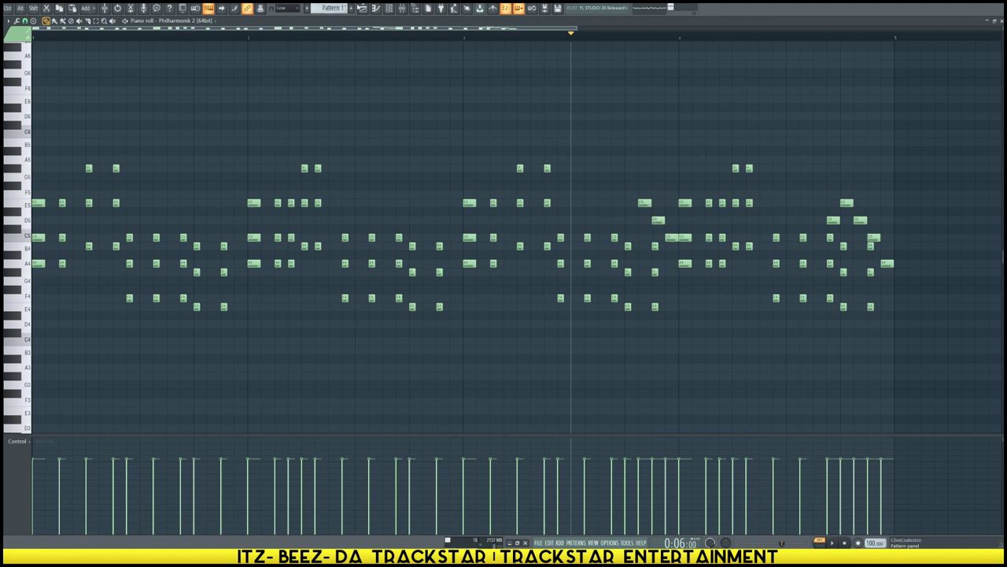
click(389, 8)
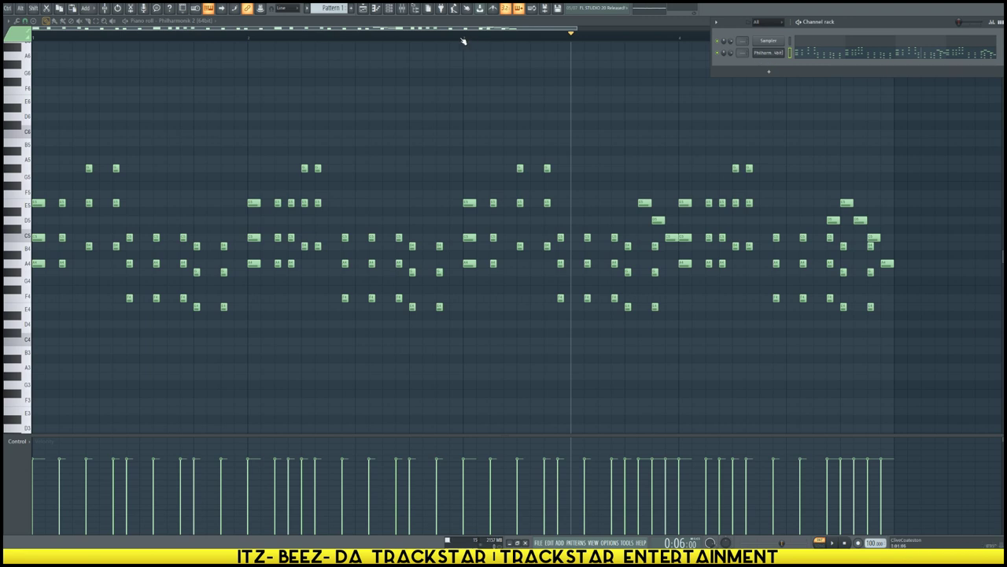
click(760, 72)
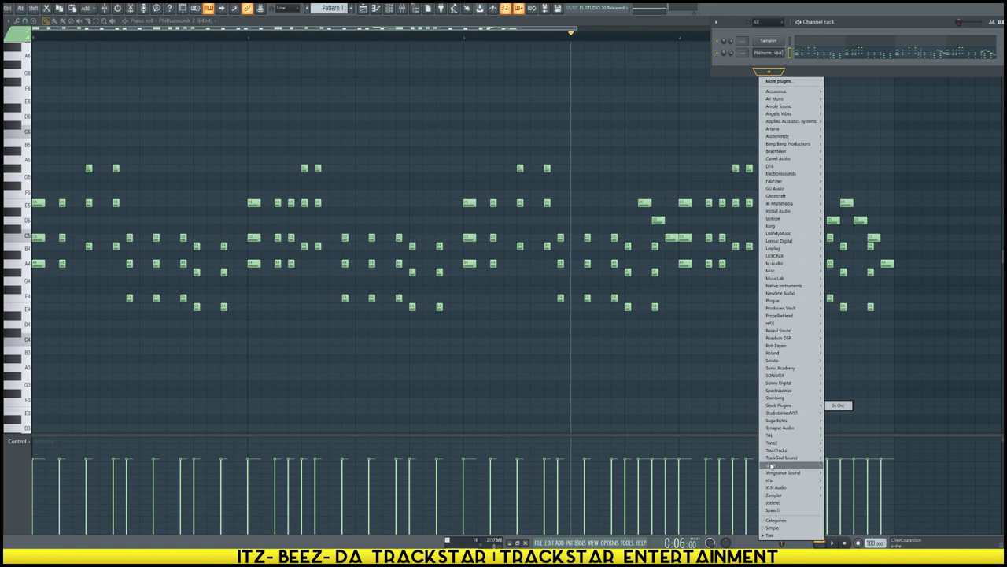
mouse_move(775, 467)
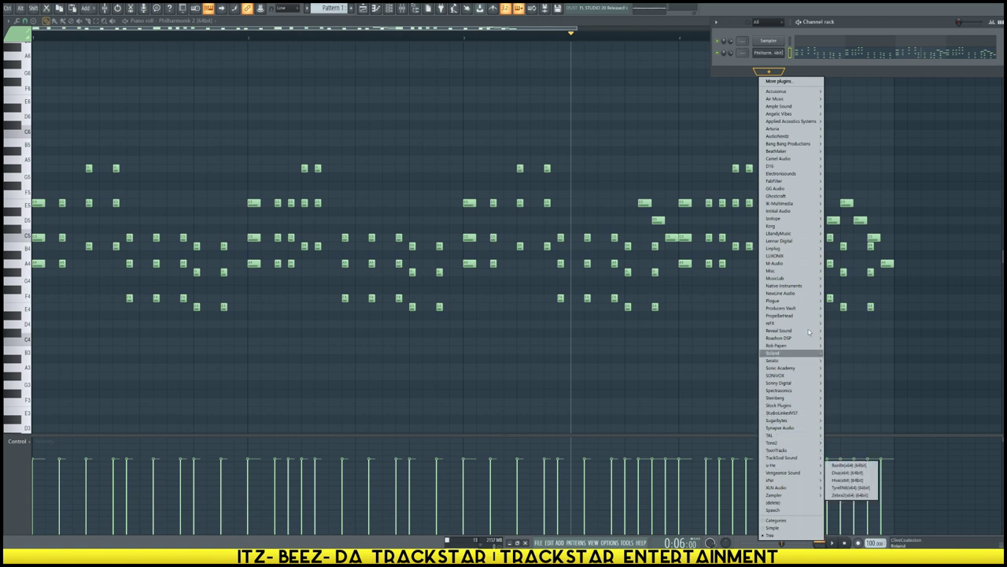
mouse_move(805, 291)
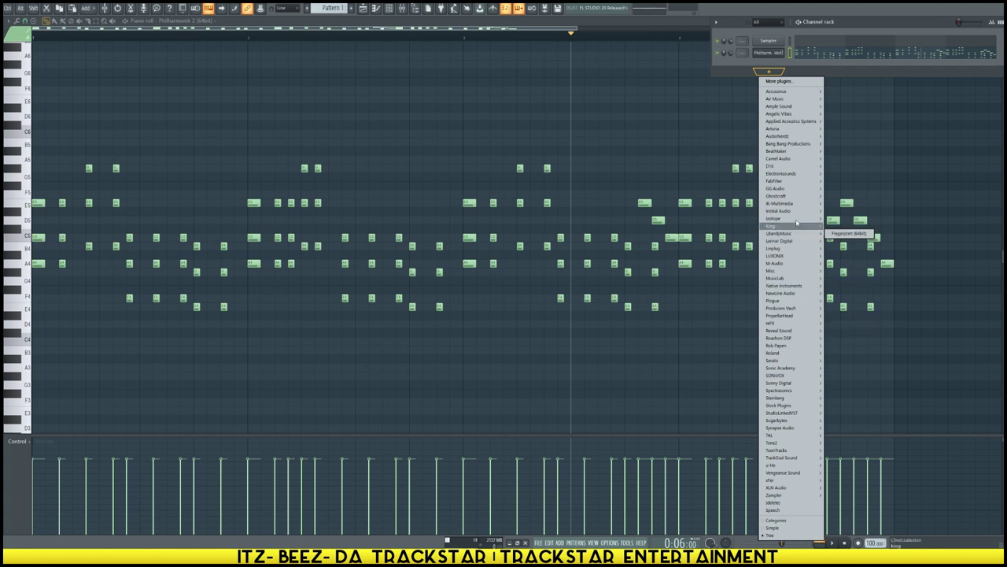
mouse_move(791, 206)
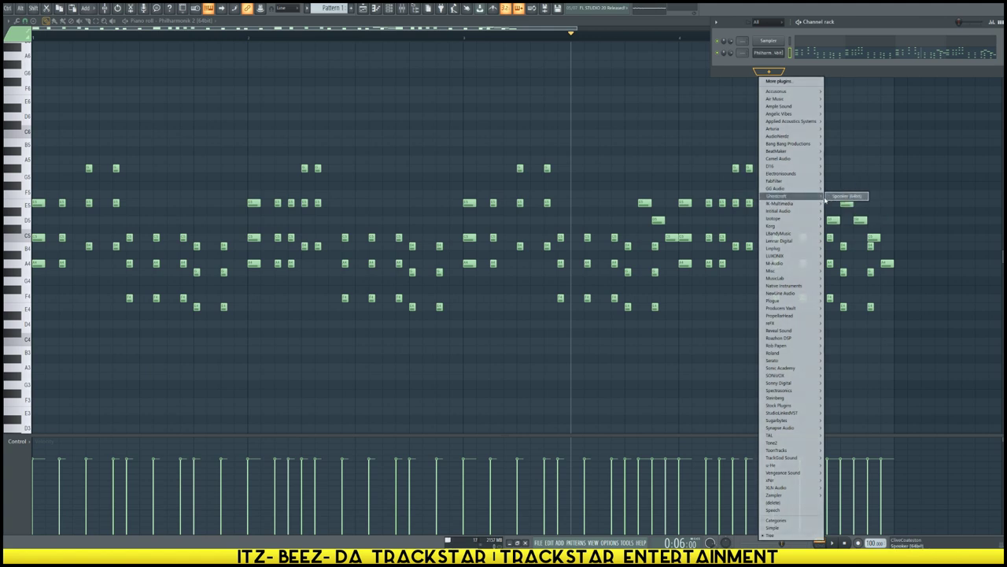
click(849, 196)
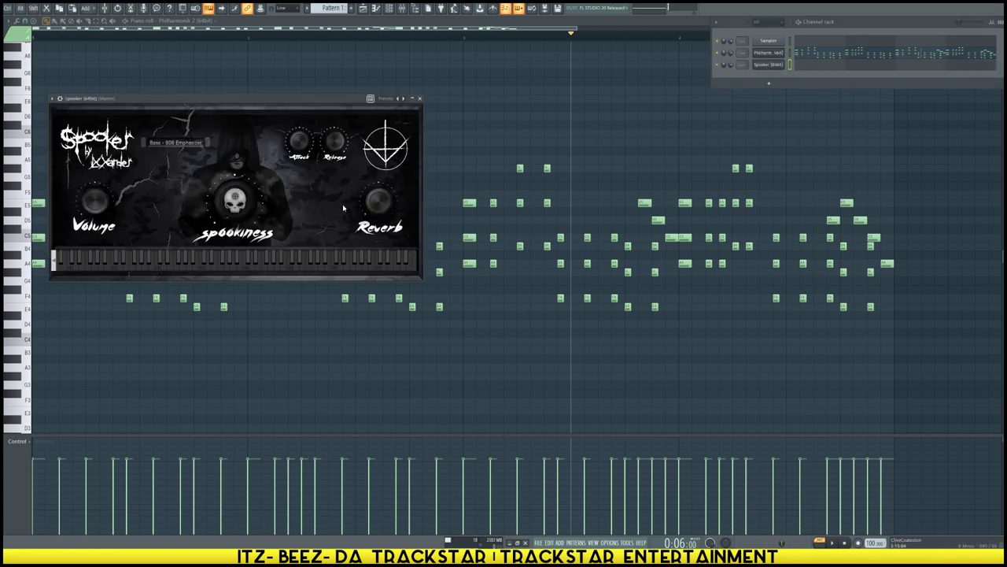
Step: Audition Spooker's Afterlife Bells and Cherubs sounds, then load Bell - Evil Gamelan and test it
click(190, 144)
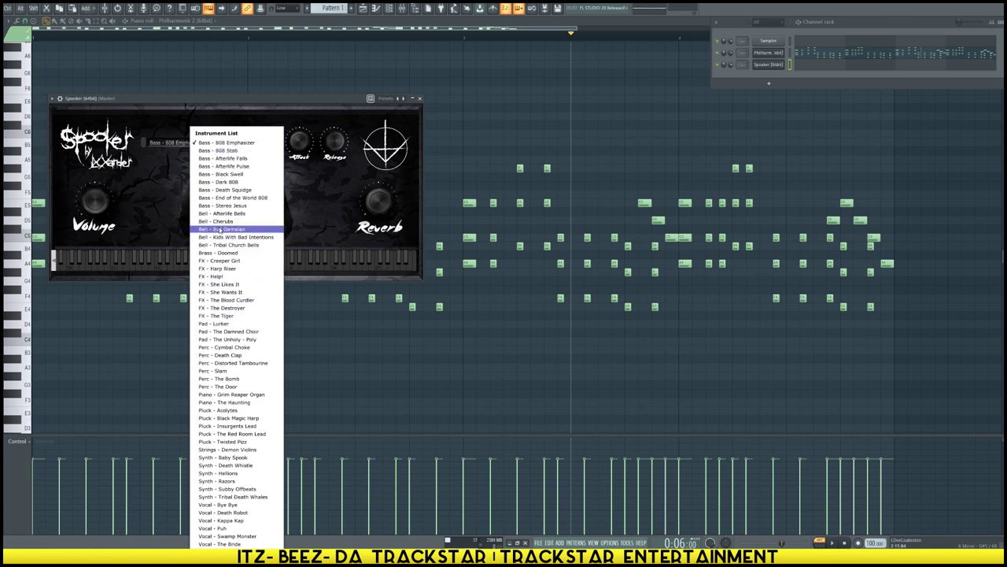
click(225, 212)
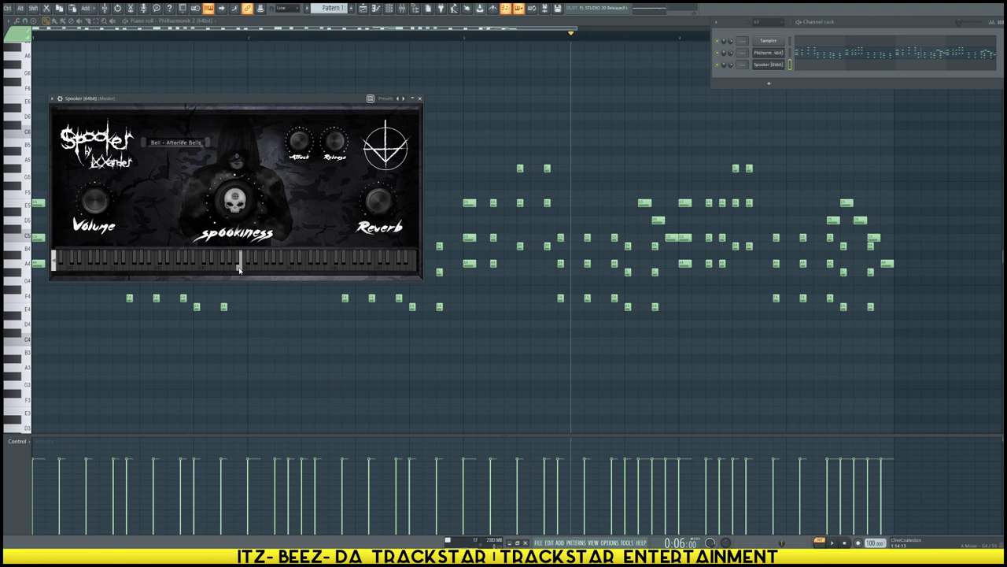
click(225, 269)
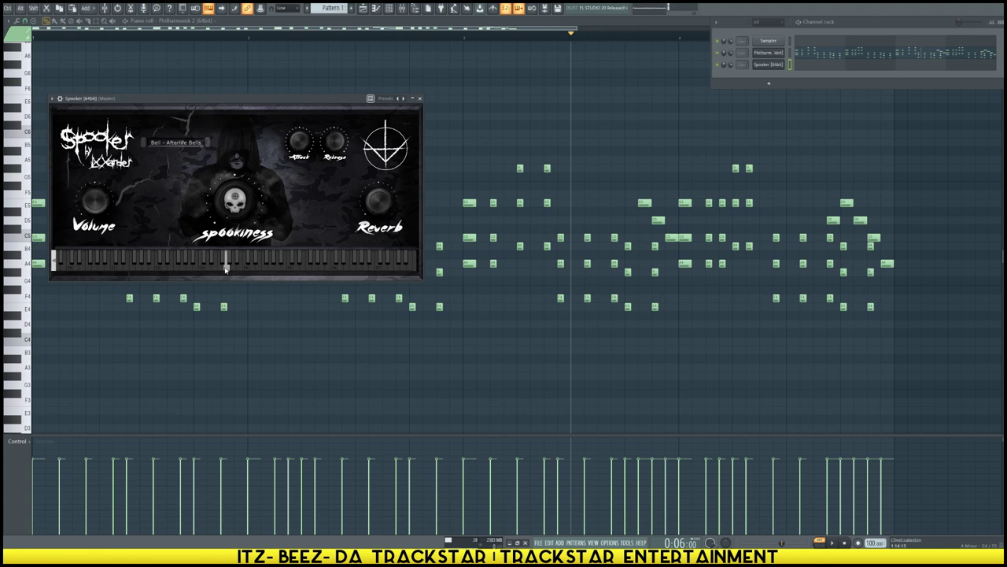
click(210, 144)
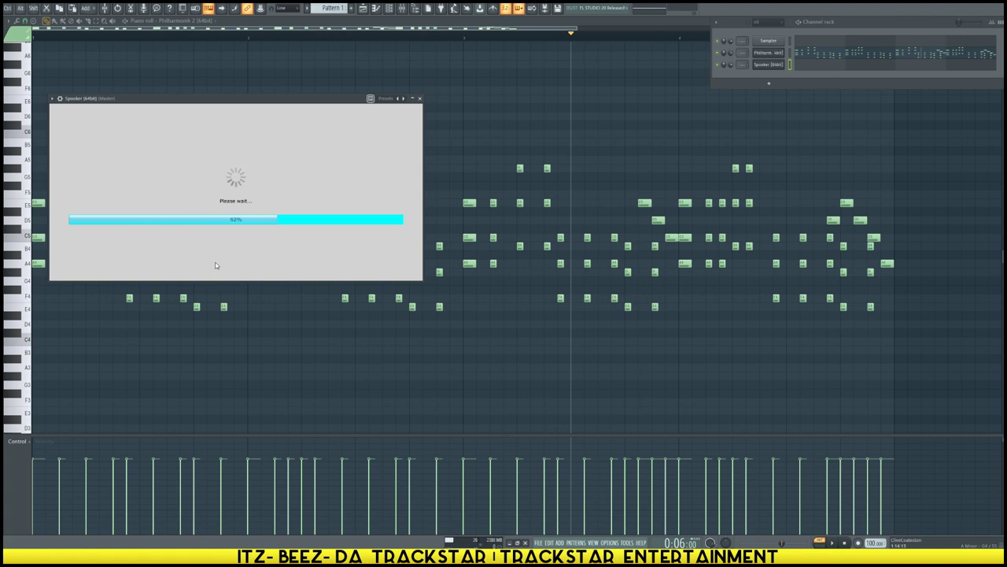
click(276, 264)
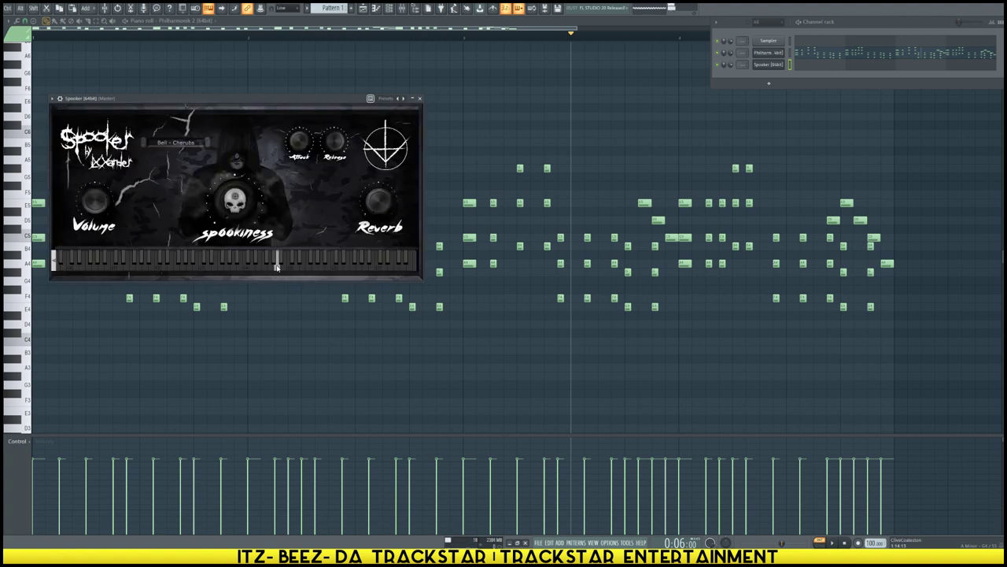
click(209, 144)
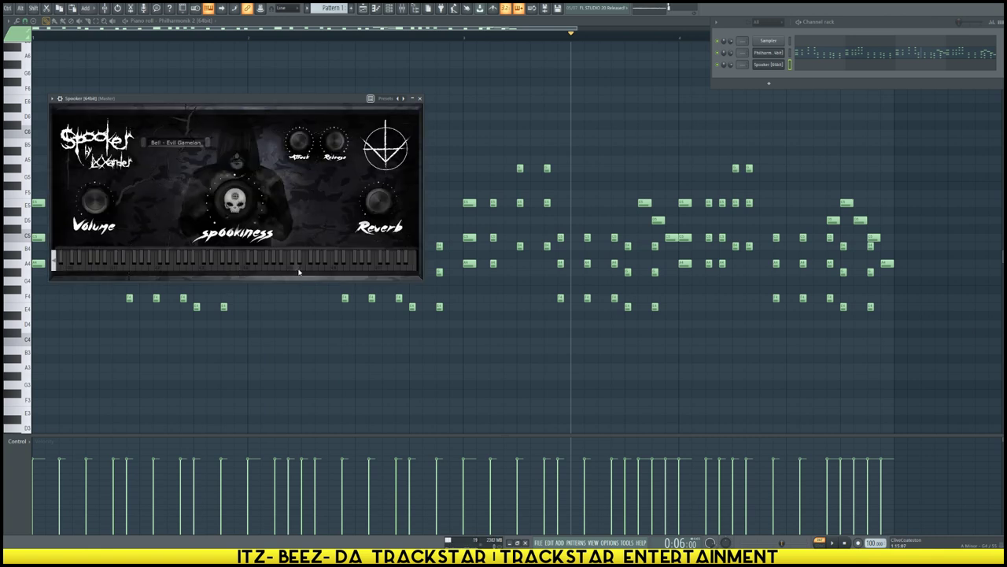
click(168, 267)
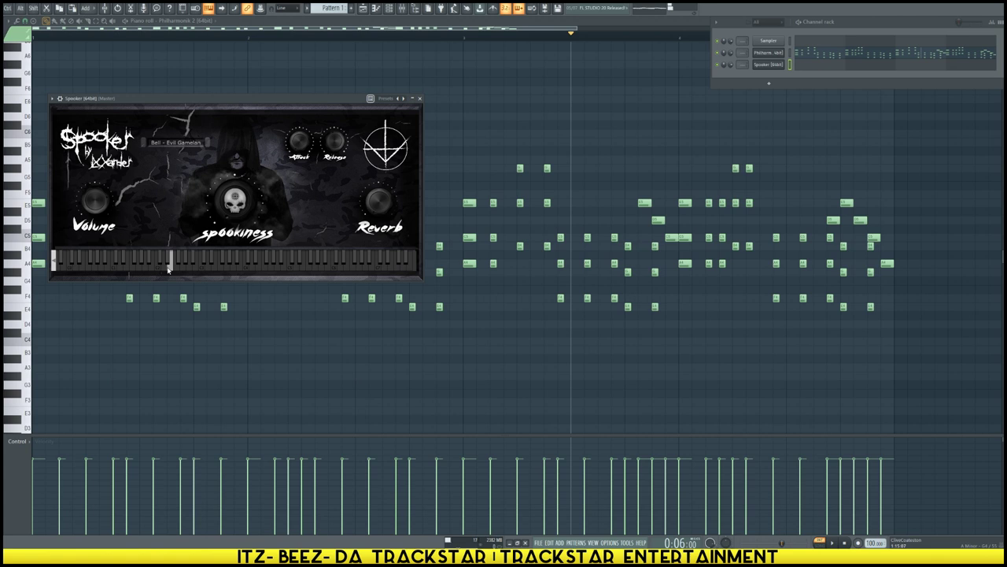
Step: Add Spooker bell notes A4, F4 and E4 in bar 1 and A4, B4 and G#4 in bar 2, following the chord changes
click(820, 64)
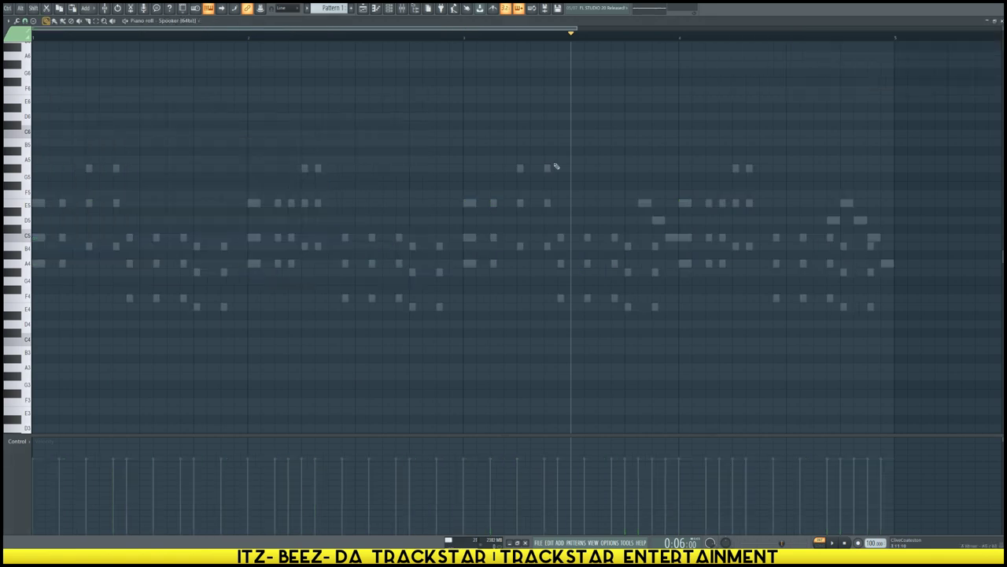
click(35, 264)
click(196, 307)
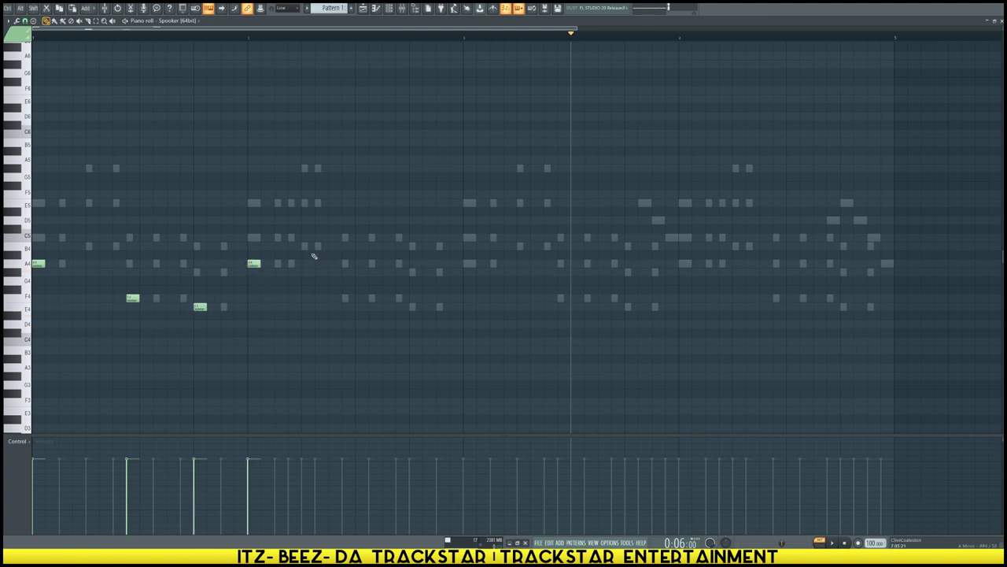
click(411, 272)
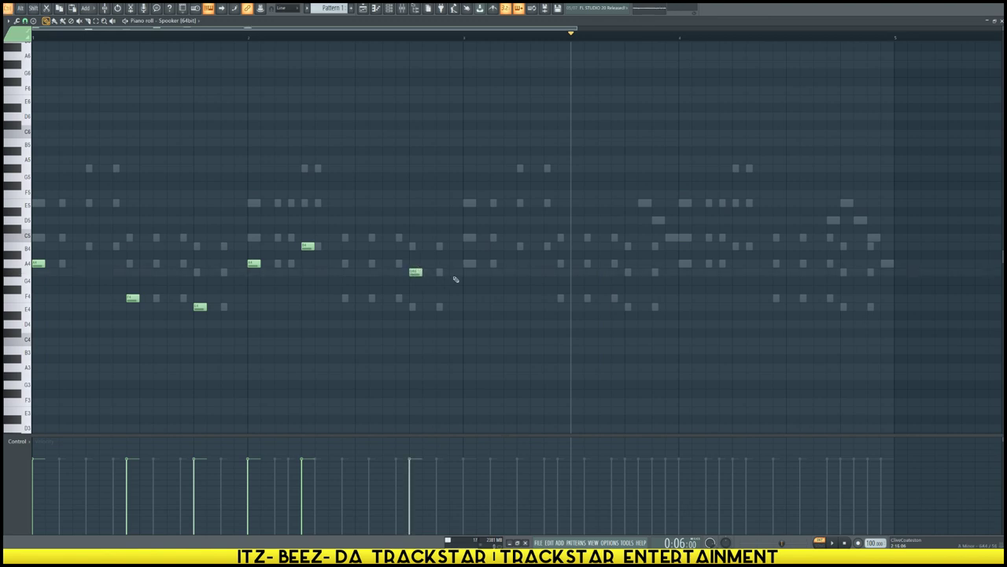
Step: Duplicate the two bars of bell notes into bars 3 and 4, aligned to the bar line
key(ctrl+b)
drag(429, 263, 467, 262)
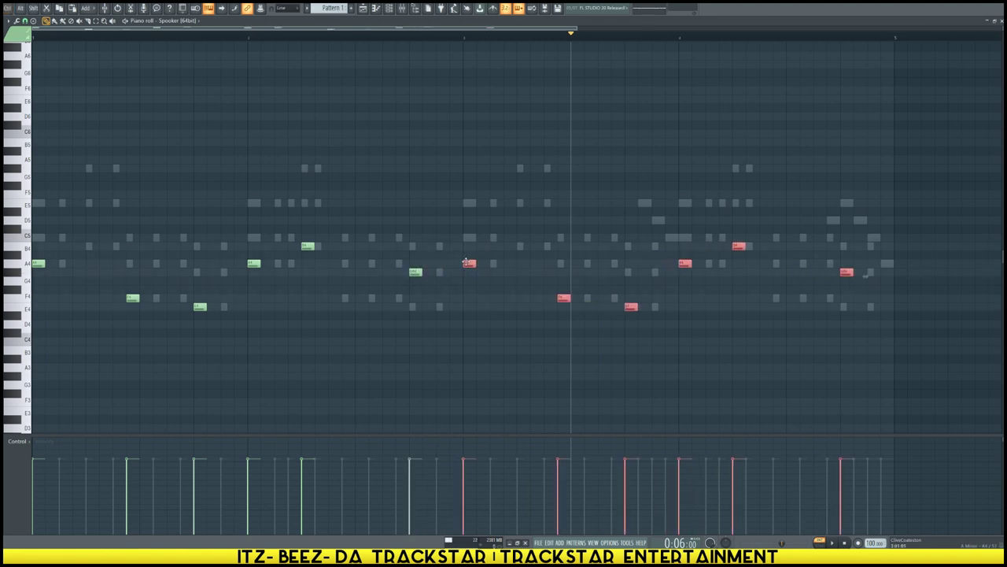
click(463, 244)
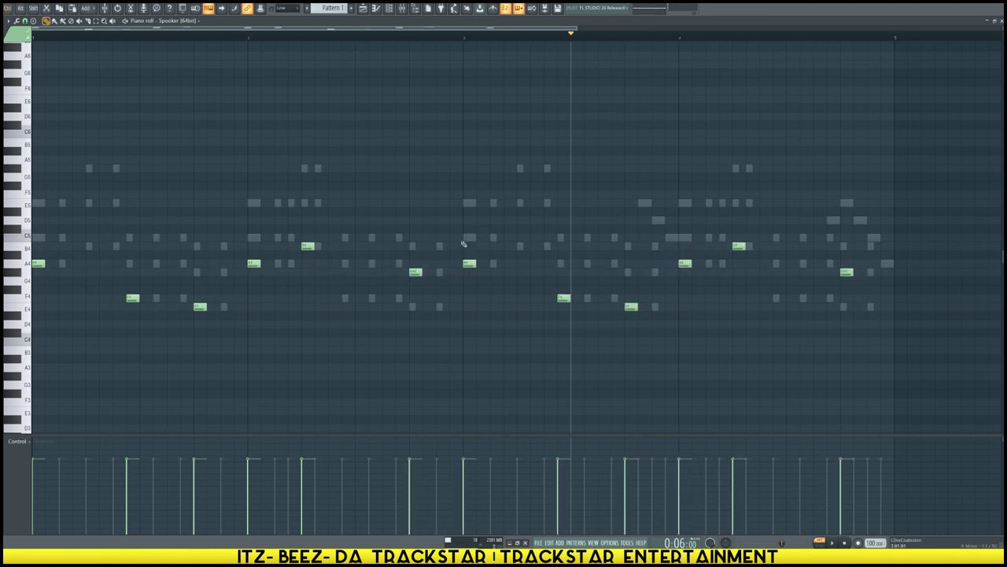
Step: Play the pattern with the mixer and channel rack open, then stop it and close both windows
click(401, 11)
click(389, 8)
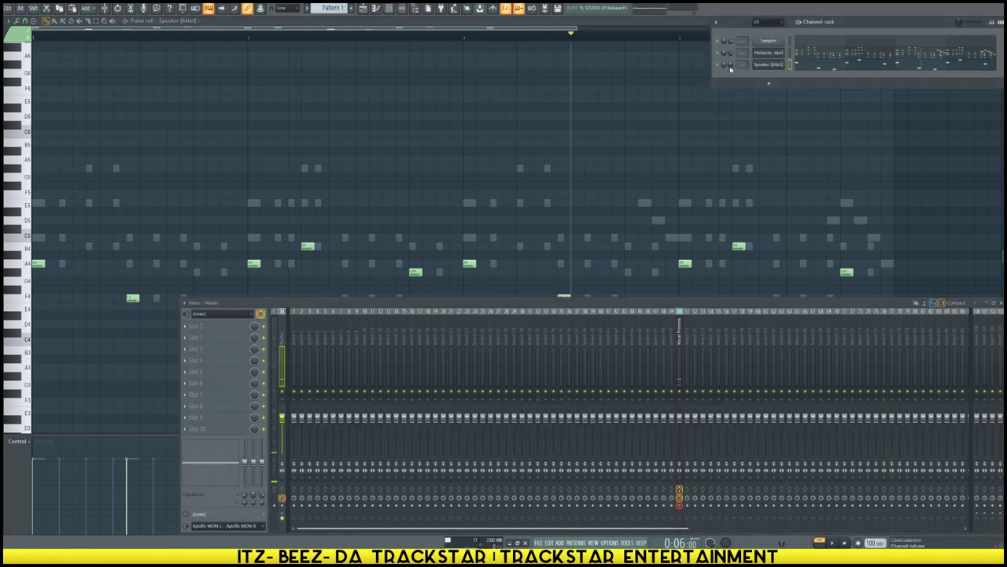
key(space)
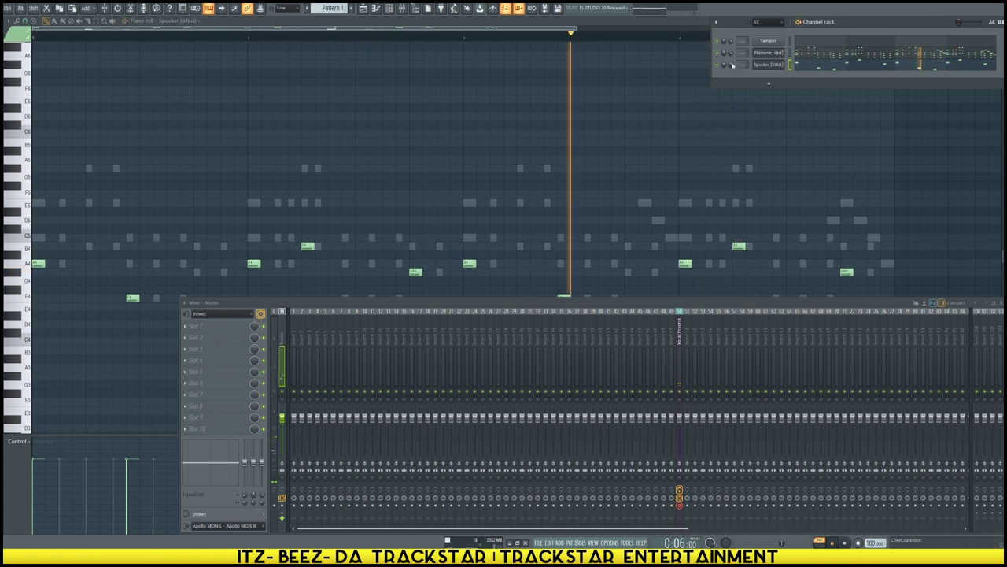
click(848, 543)
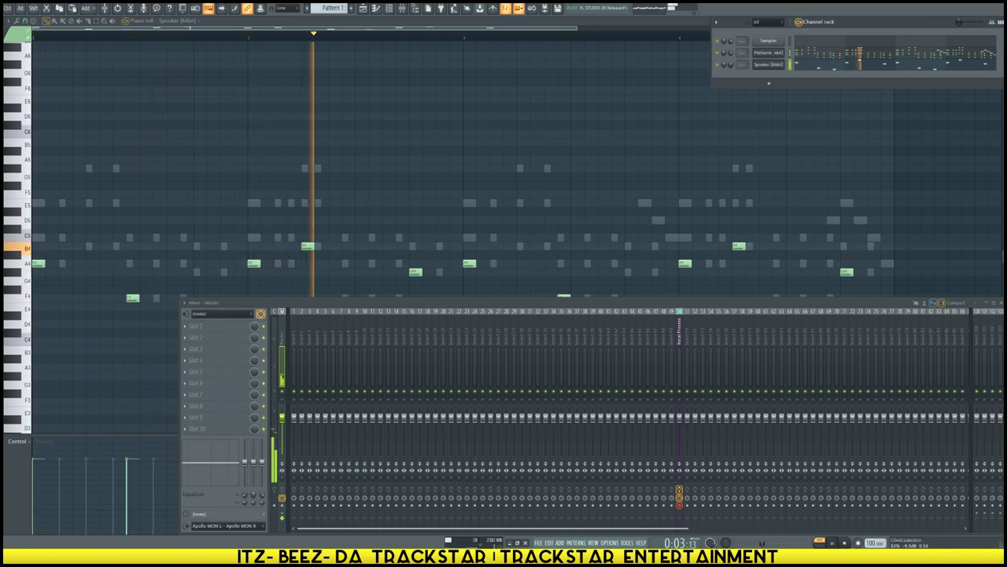
key(F9)
key(F6)
key(space)
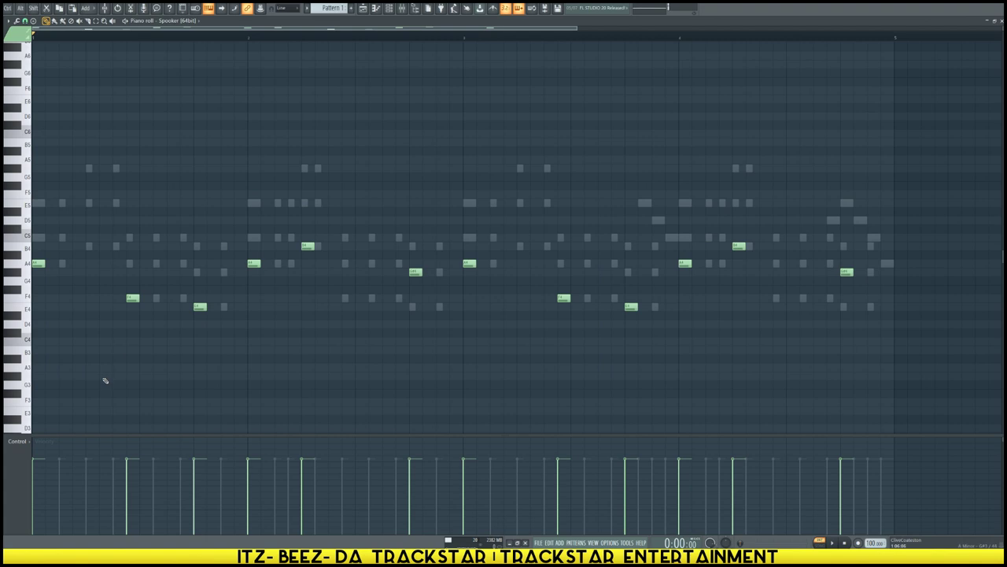
Step: During playback, delete the F4 bell notes in bars 1 and 3 and the B4 bell notes in bars 2 and 4
key(space)
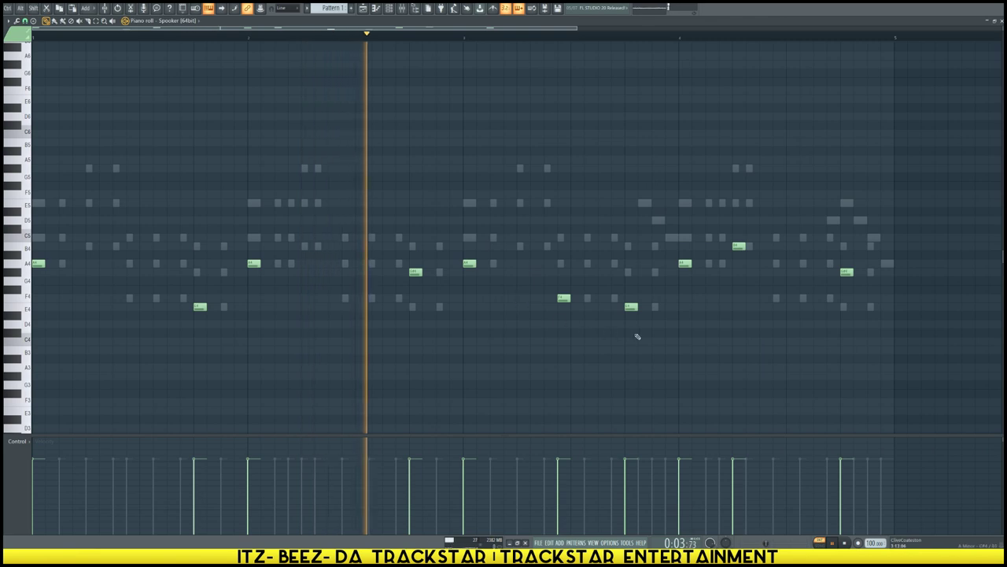
right_click(563, 297)
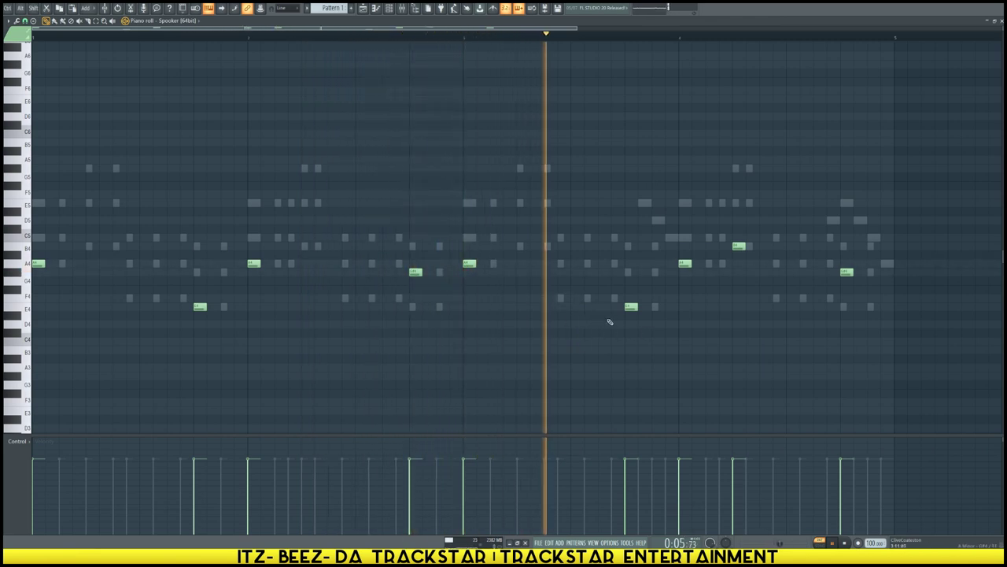
right_click(738, 246)
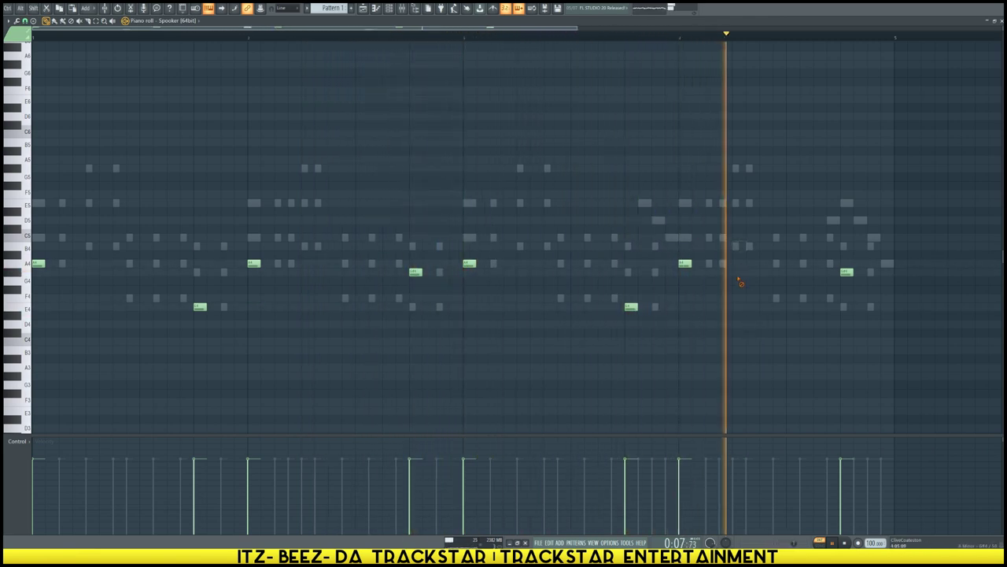
key(space)
Step: Add a C5 bell note near the end of bar 4 and play the second half of that bar
click(871, 237)
click(813, 36)
key(space)
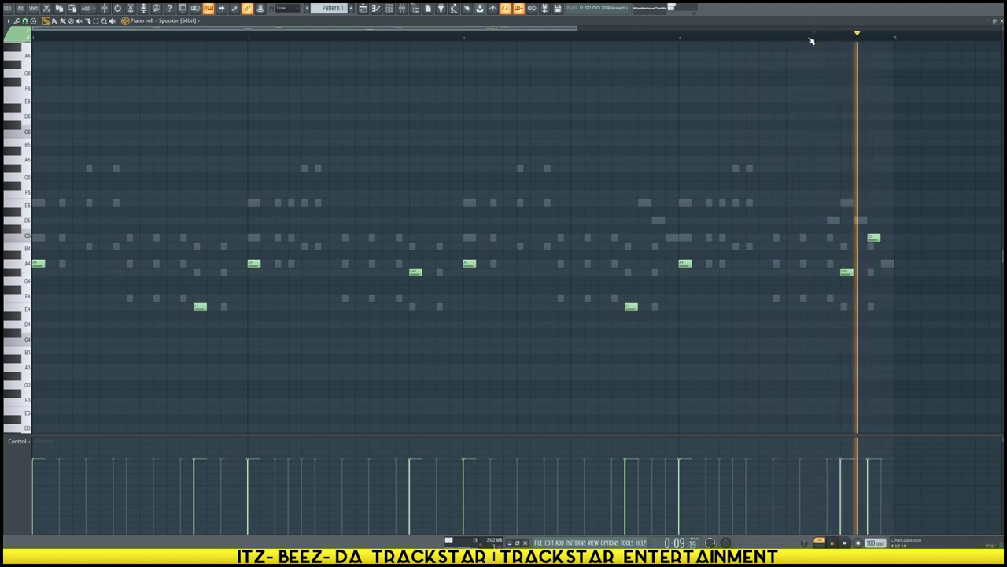
key(space)
Step: Add a channel with the Serum_x64 synthesizer from the Xfer plugins
click(389, 8)
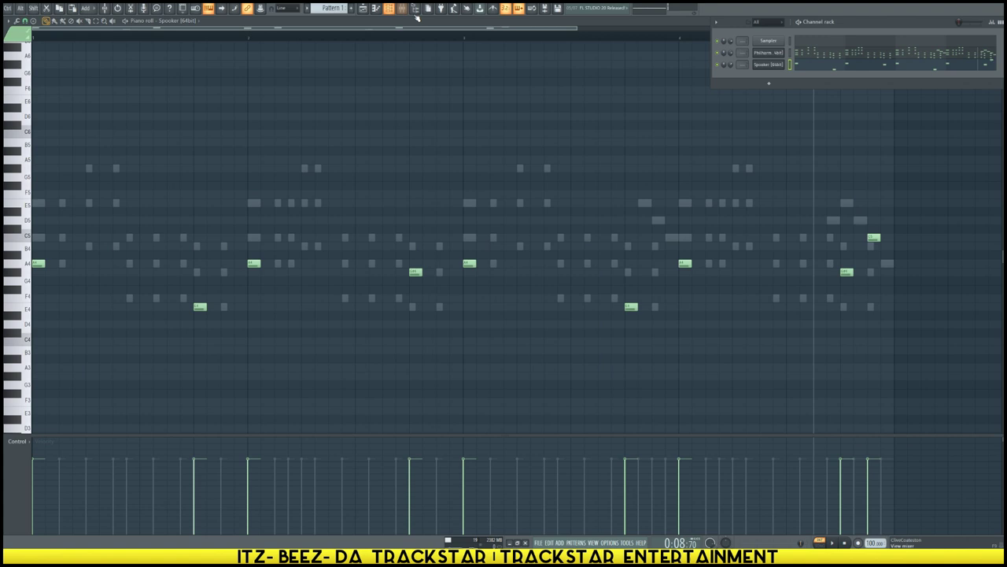
click(770, 85)
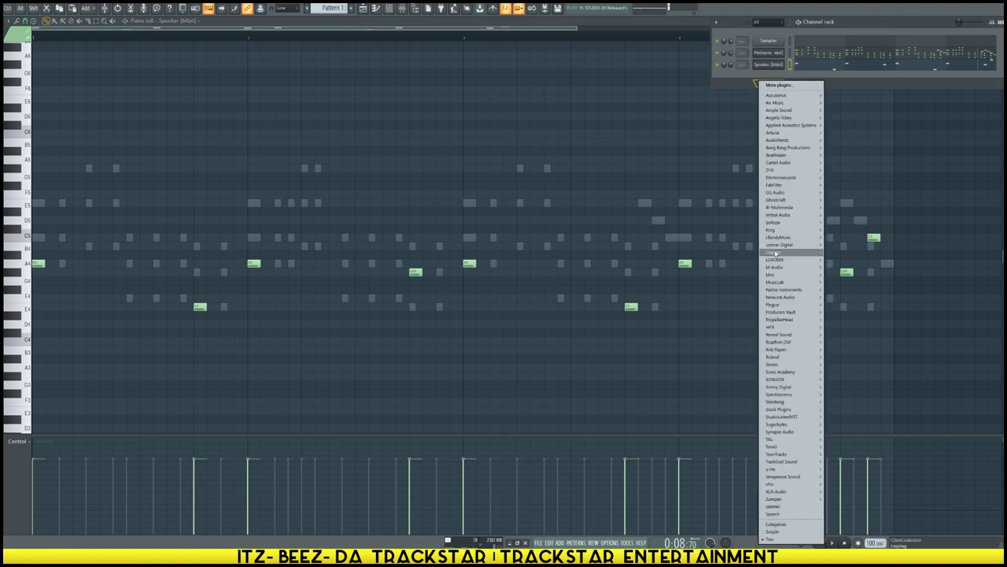
mouse_move(787, 483)
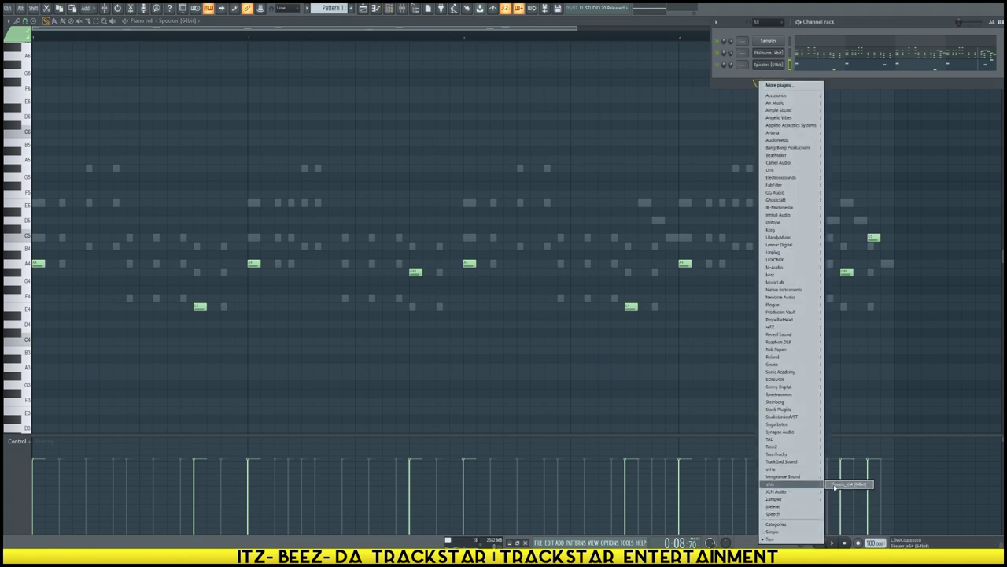
click(842, 484)
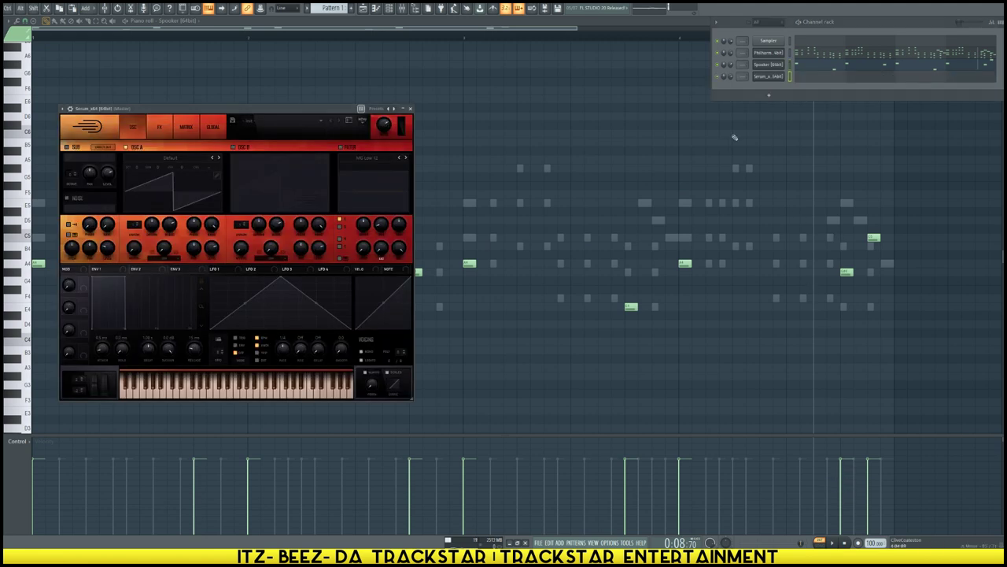
click(791, 69)
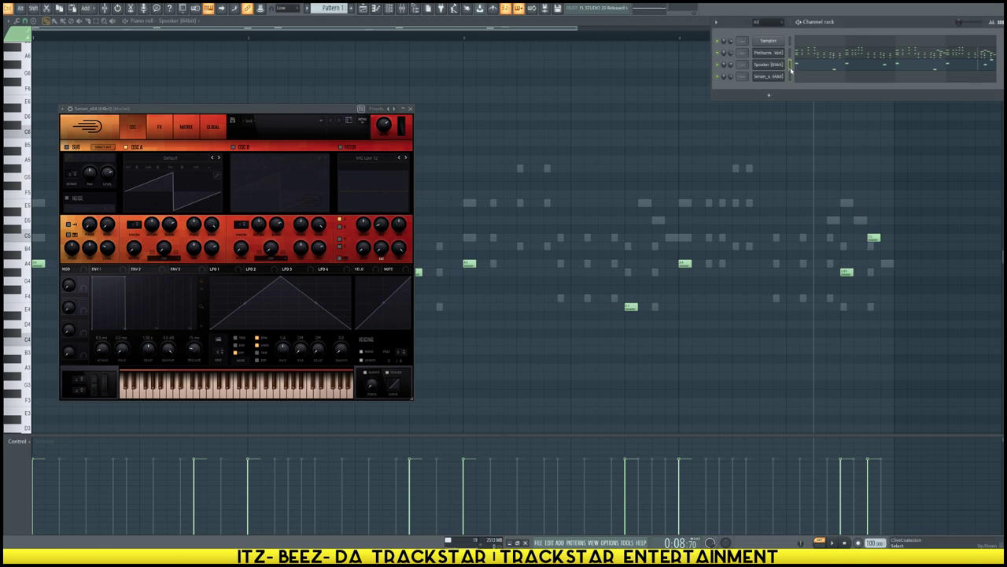
Step: Load the PL 8 Bit preset in Serum from the Plucks category of the Studio Sounds - Mutants bank
click(260, 121)
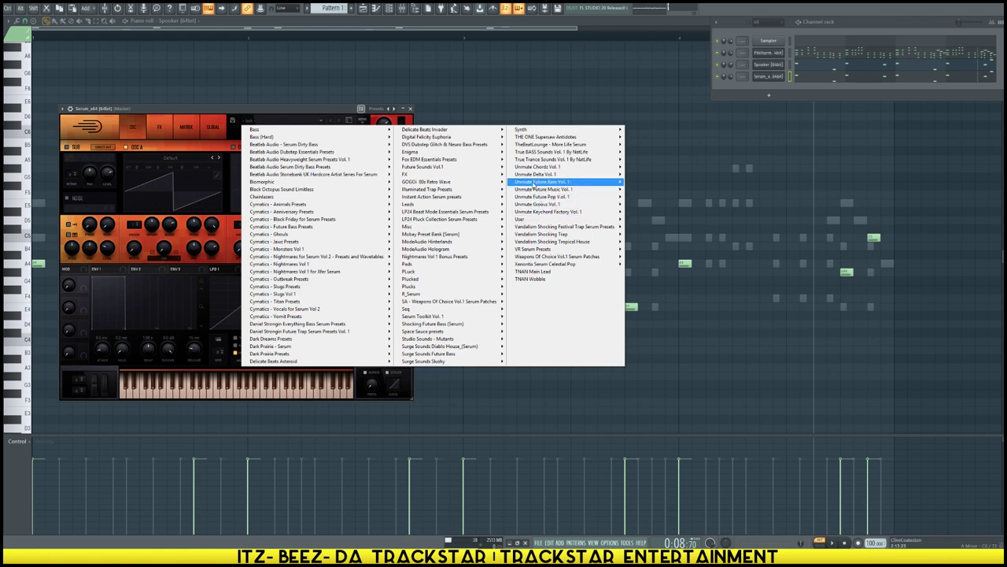
mouse_move(431, 186)
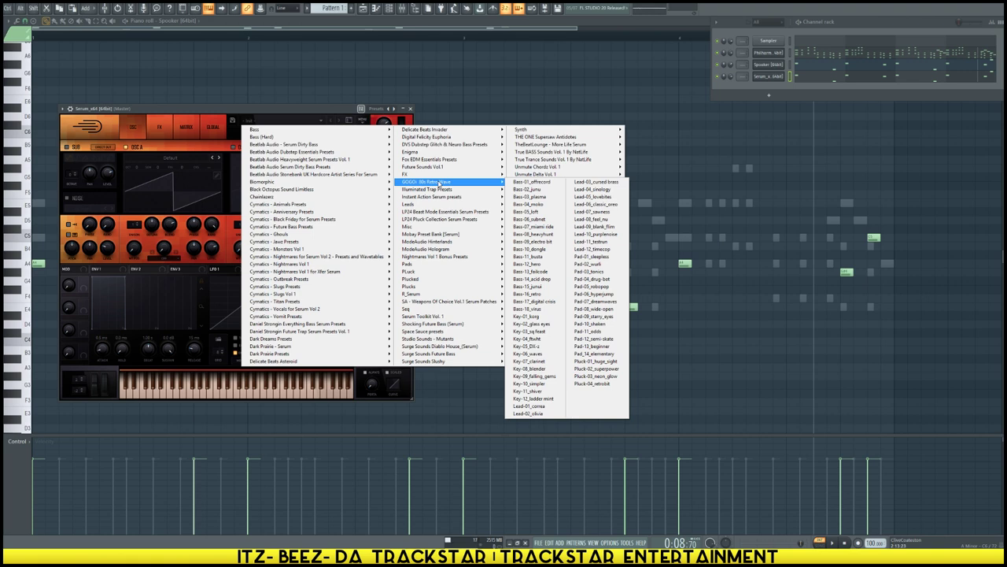
mouse_move(448, 339)
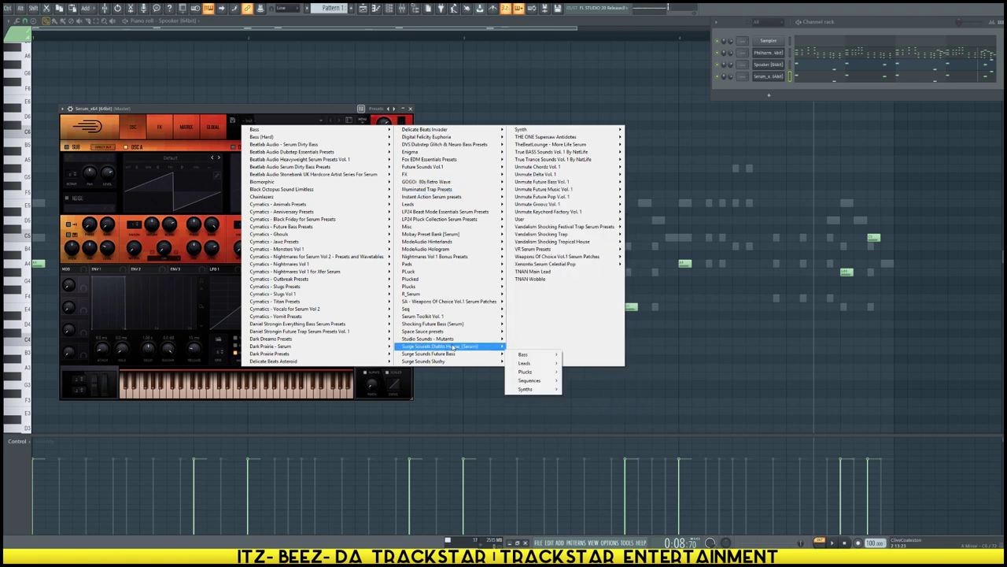
mouse_move(551, 375)
mouse_move(560, 409)
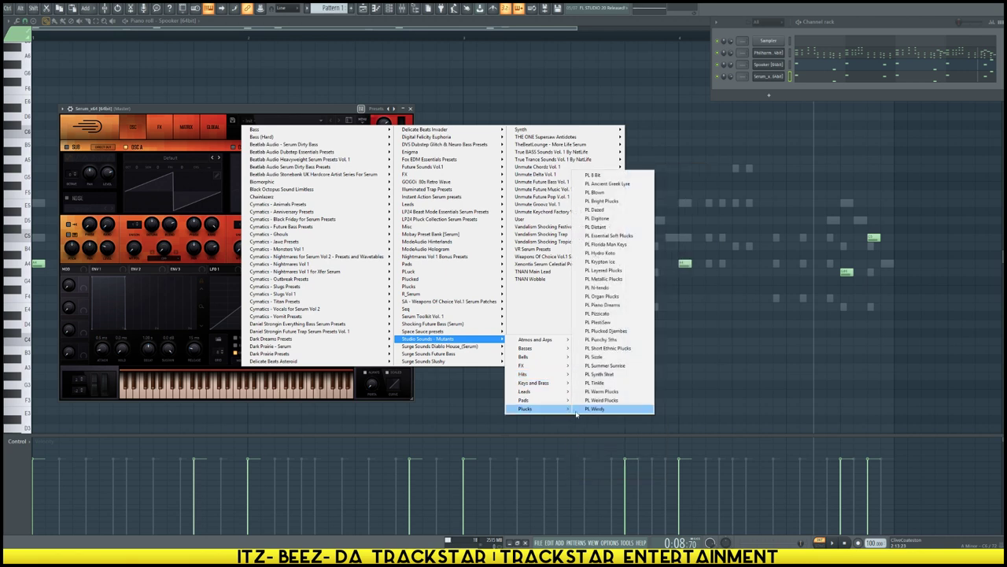
click(596, 176)
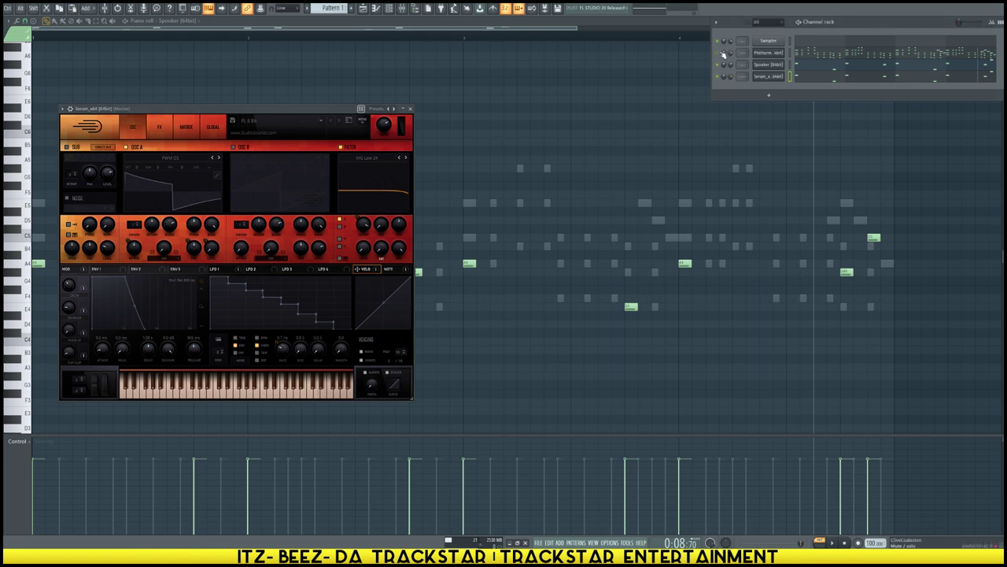
Step: Play the pattern, switch Serum to the PL Ancient Greek Lyre preset and move its window aside
key(space)
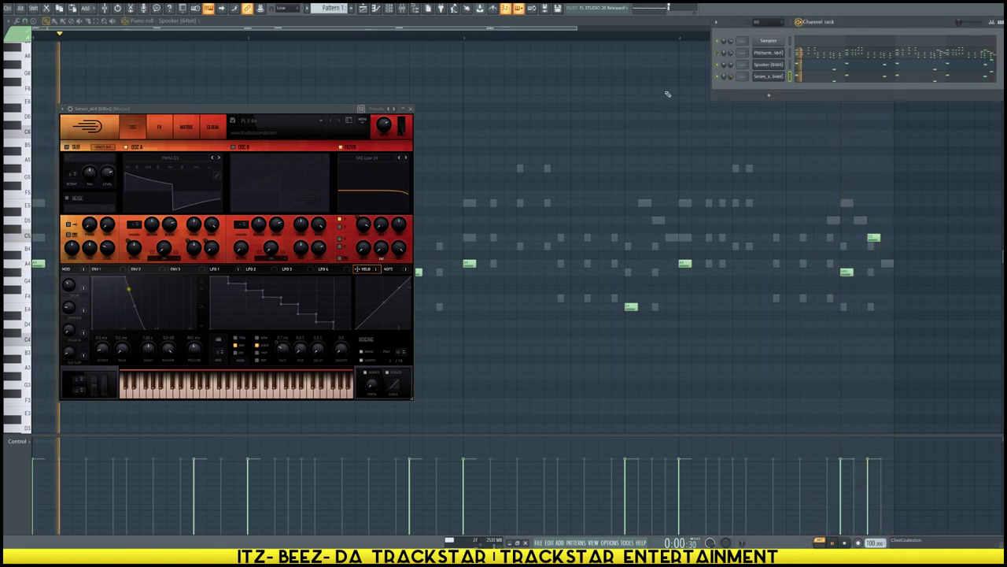
click(336, 120)
drag(336, 108, 395, 109)
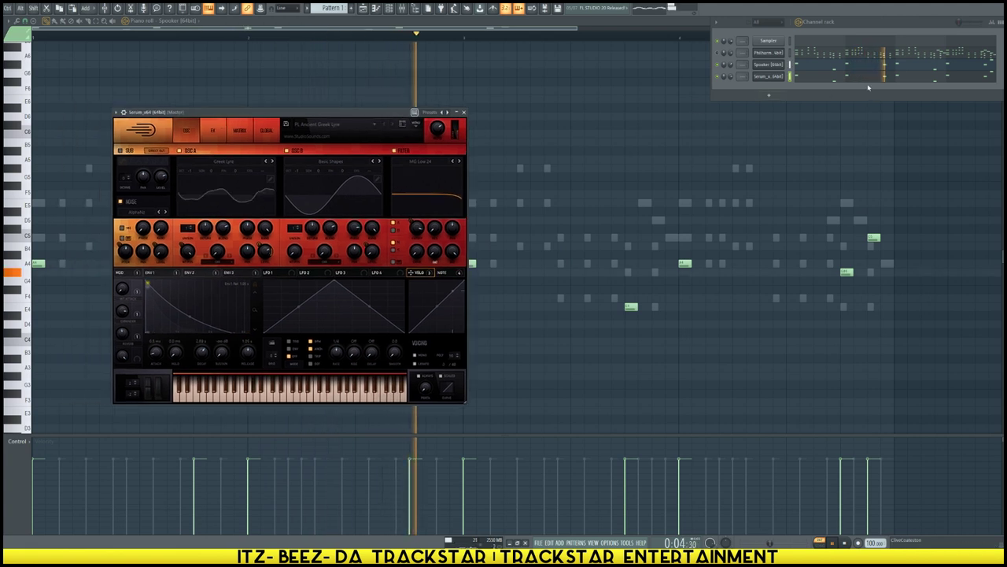
Step: Open the Serum channel's notes in the piano roll and transpose them up two octaves
click(838, 79)
key(ctrl+Up)
key(ctrl+Up)
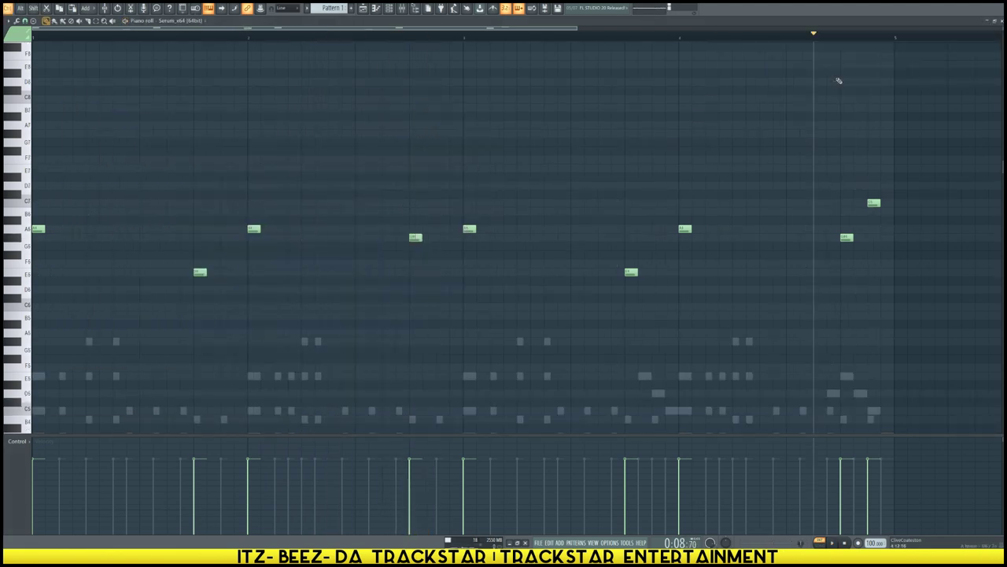
Step: Play the pattern from the start, reopen Serum and change its preset to PL Blown
key(space)
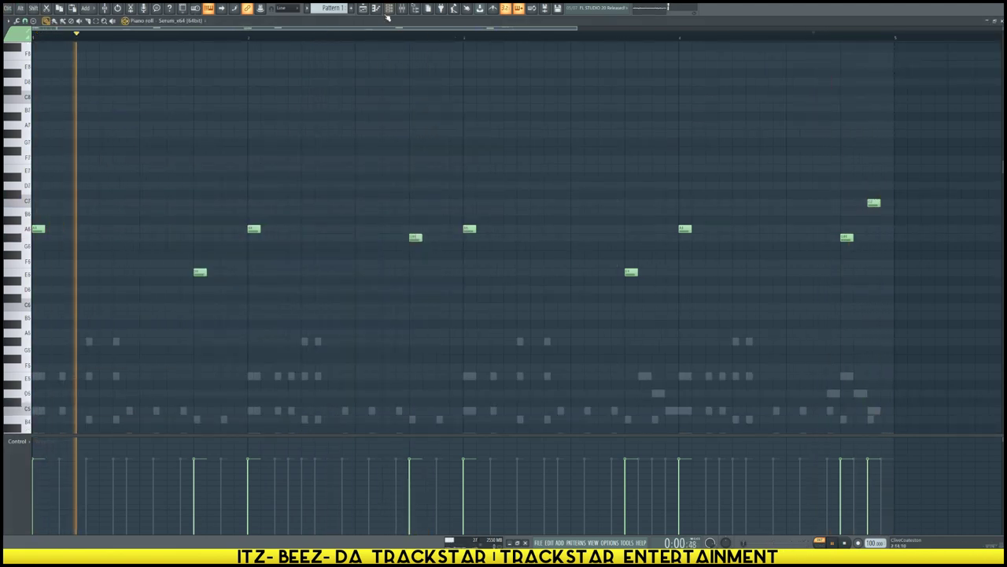
key(F6)
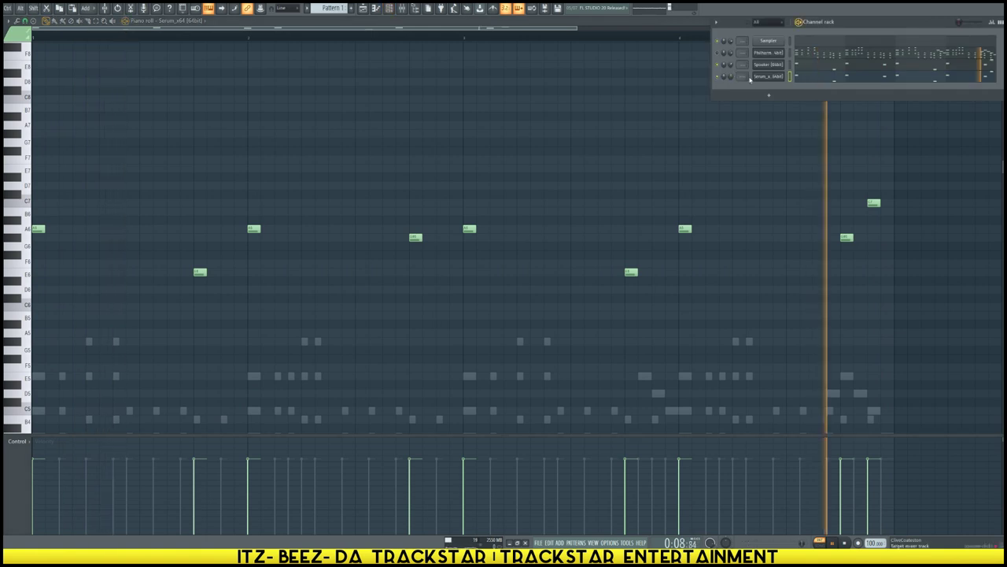
click(768, 76)
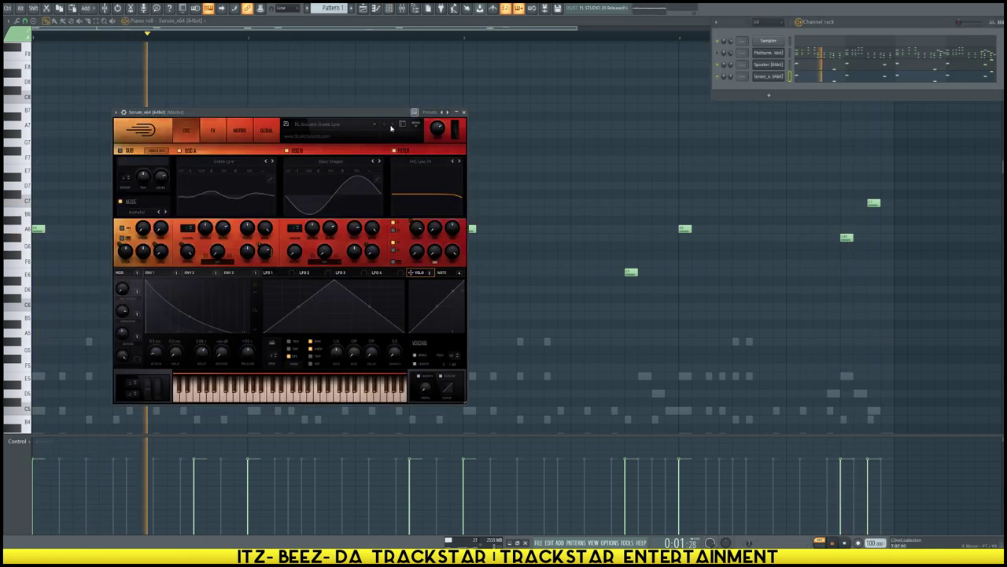
click(391, 124)
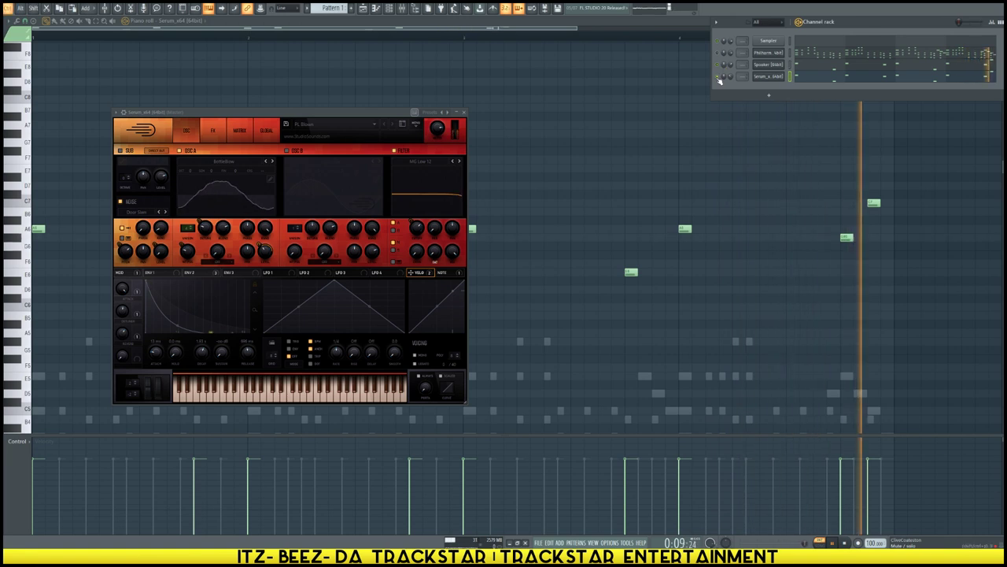
Step: Add a channel with the Nexus synthesizer from the reFX plugins and place its window beside Serum
click(769, 96)
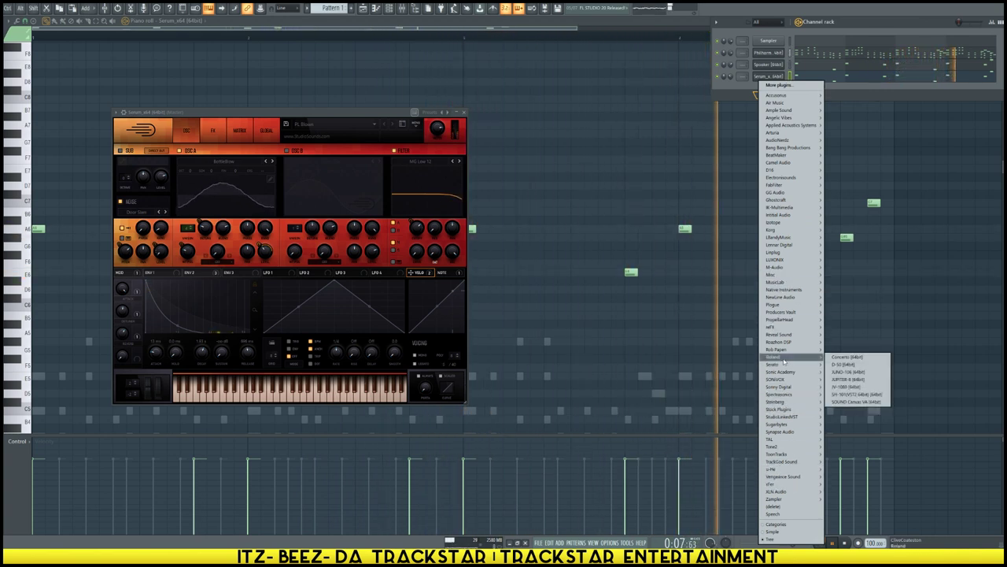
mouse_move(787, 327)
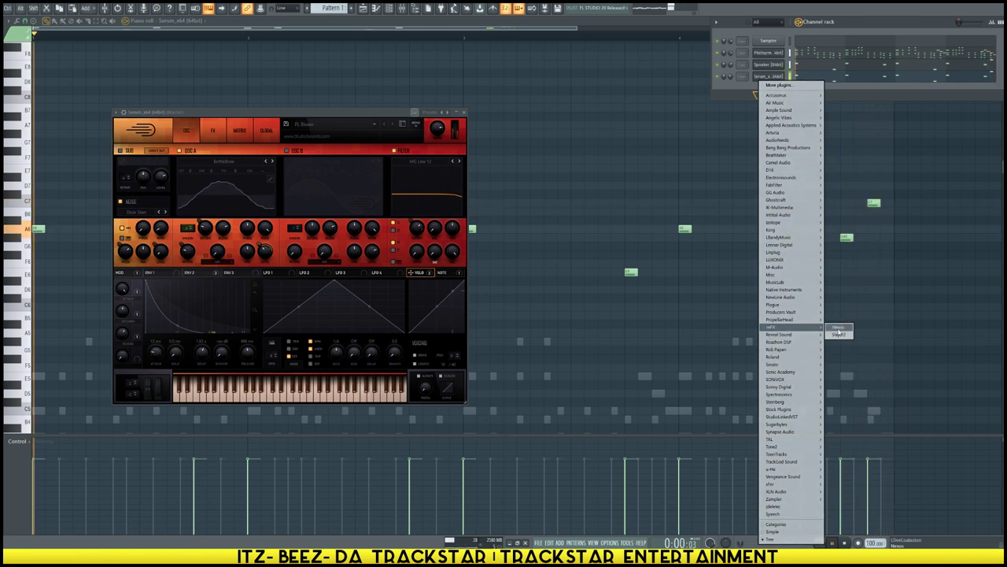
click(837, 329)
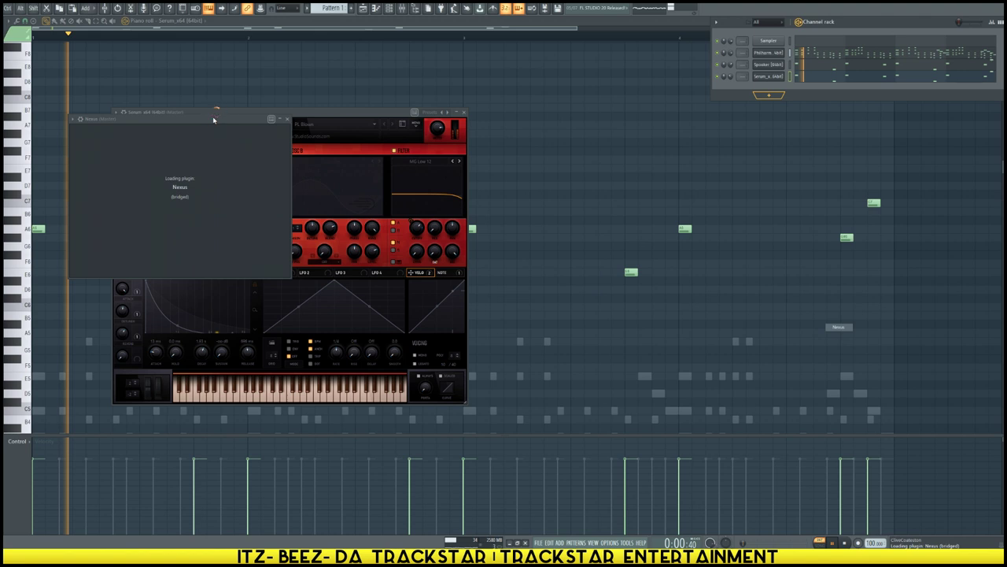
drag(255, 135, 689, 189)
Step: Load a Tutti Hit preset from the XP Dance Orchestra category in Nexus
scroll(663, 219, down, 3)
scroll(664, 221, down, 10)
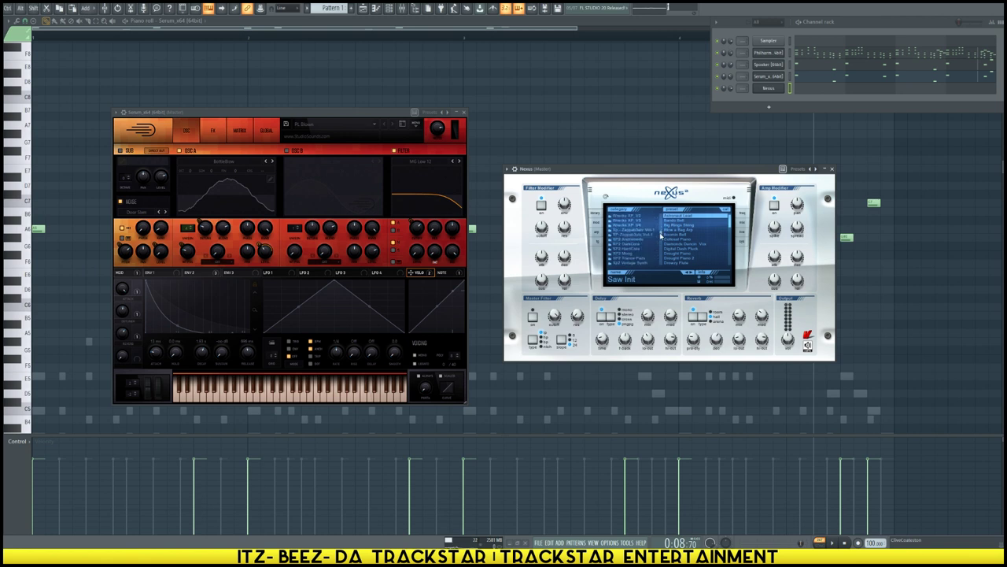
scroll(661, 241, down, 3)
scroll(661, 243, down, 3)
click(636, 220)
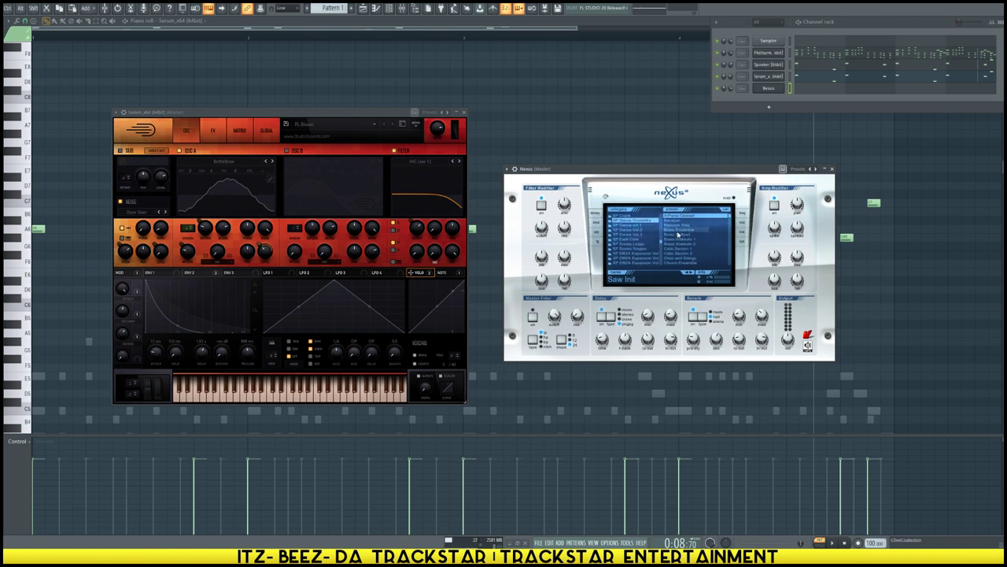
scroll(732, 220, down, 1)
scroll(728, 230, down, 3)
scroll(726, 243, down, 3)
scroll(726, 247, down, 5)
scroll(723, 257, down, 4)
click(673, 248)
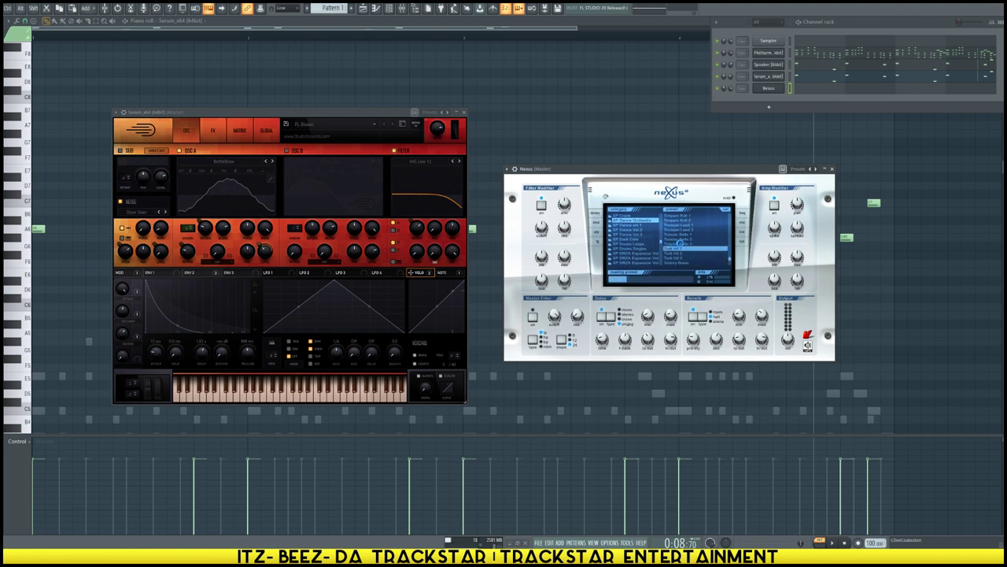
Step: Open the Nexus channel in the piano roll and draw a two-step A4 note at the start of bar 1
click(799, 91)
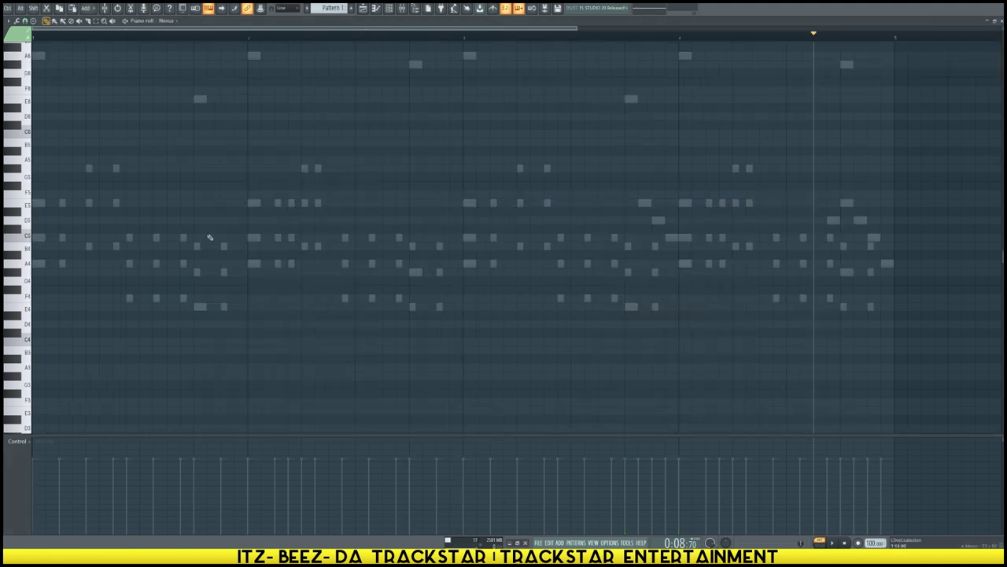
scroll(247, 124, up, 5)
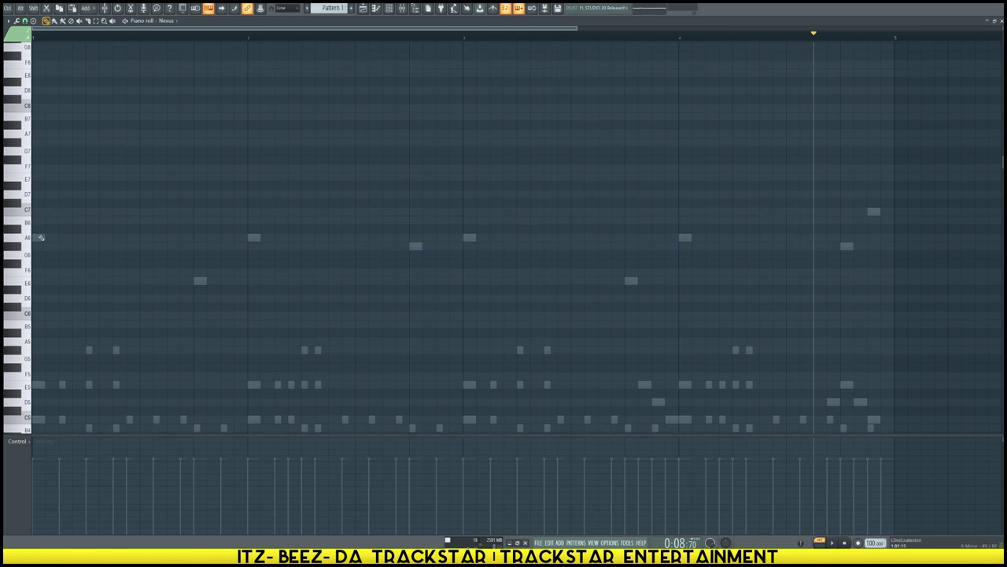
key(alt+F8)
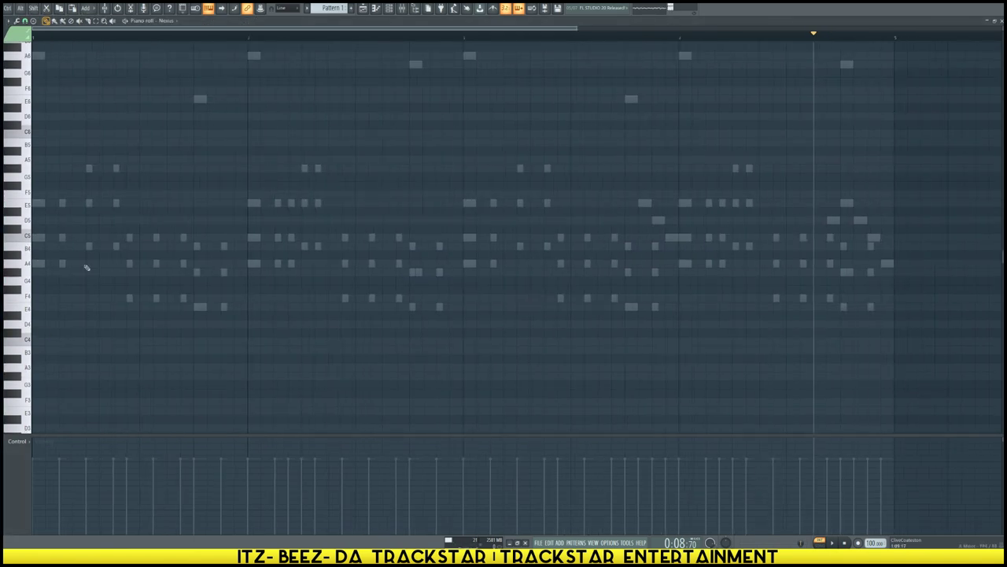
scroll(97, 86, up, 2)
click(38, 293)
drag(46, 290, 60, 291)
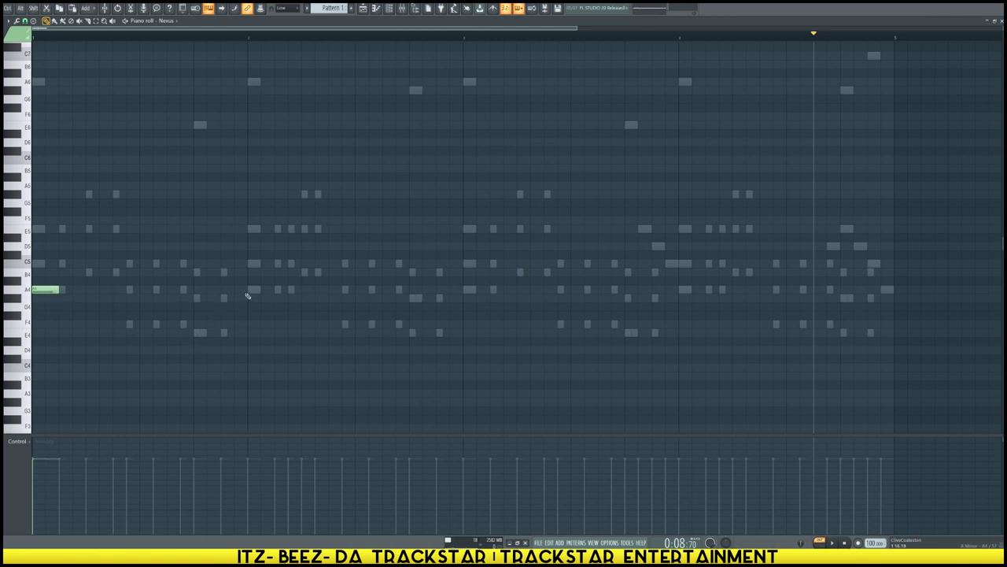
Step: Add two-step A4 notes at the start of bars 2, 3 and 4, an E4 late in bar 2, and F4 and E4 in bar 4
click(253, 291)
click(410, 334)
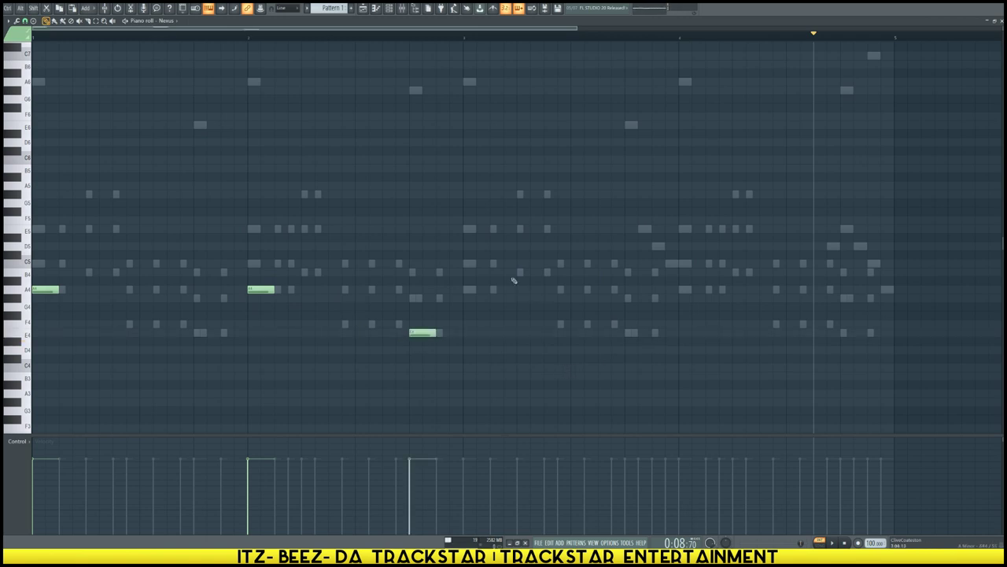
click(467, 291)
click(683, 290)
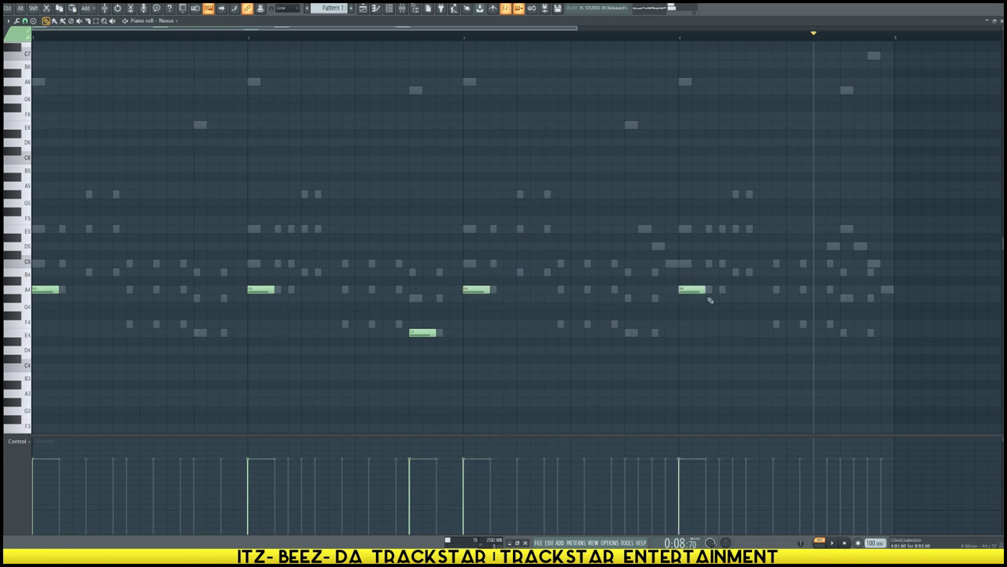
click(778, 325)
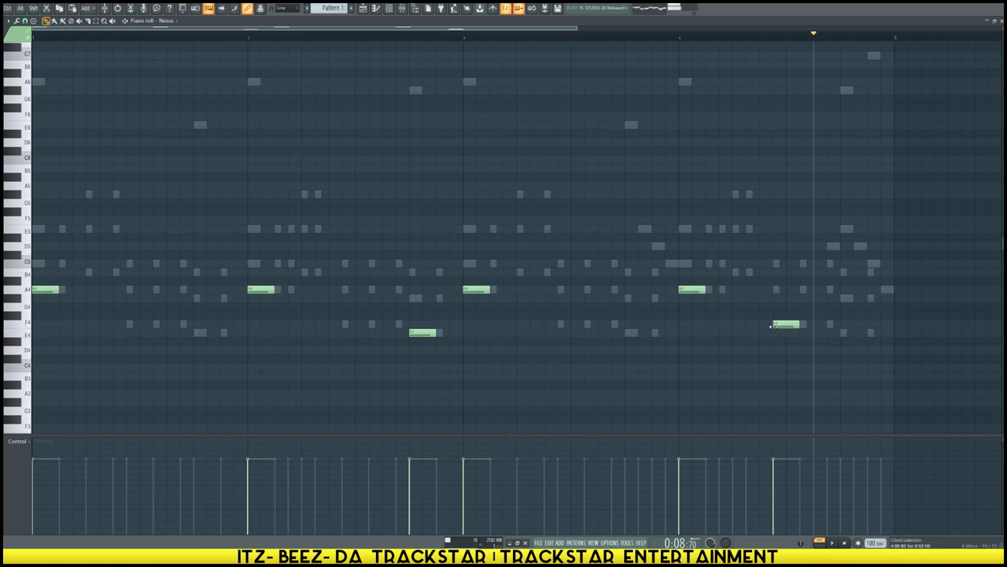
click(846, 333)
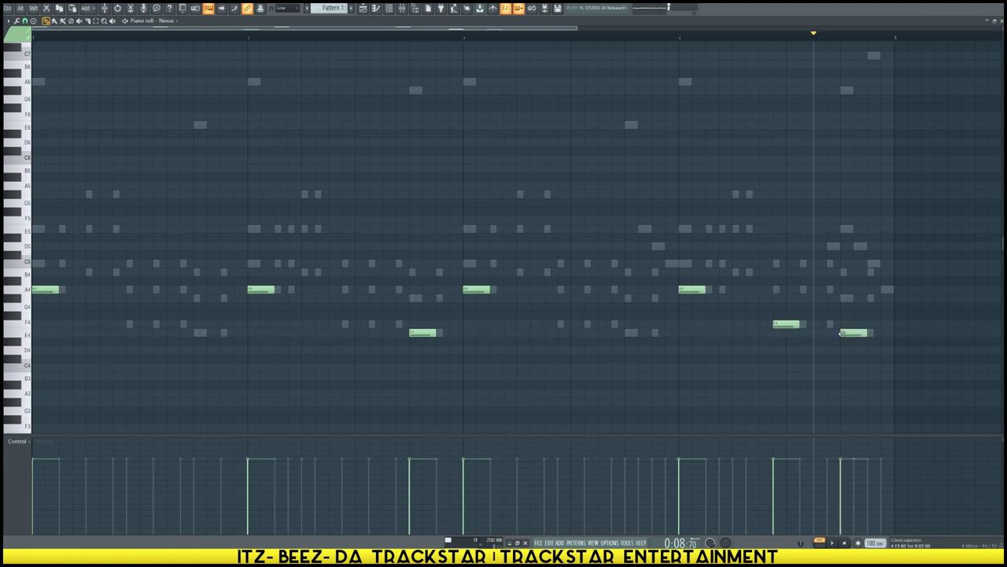
Step: Return the playhead to the start and play the pattern with the channel rack open
click(56, 36)
scroll(441, 120, down, 3)
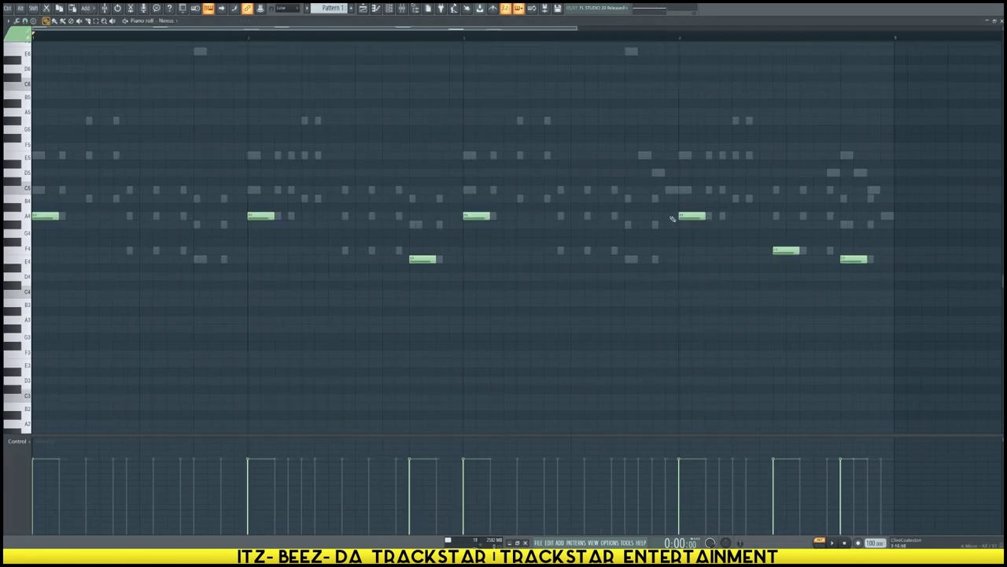
click(389, 8)
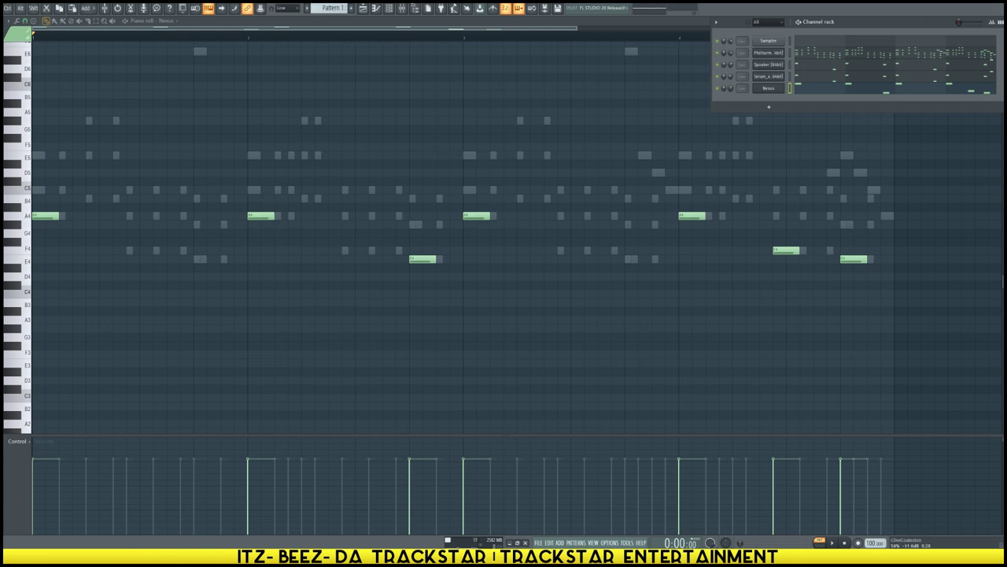
key(space)
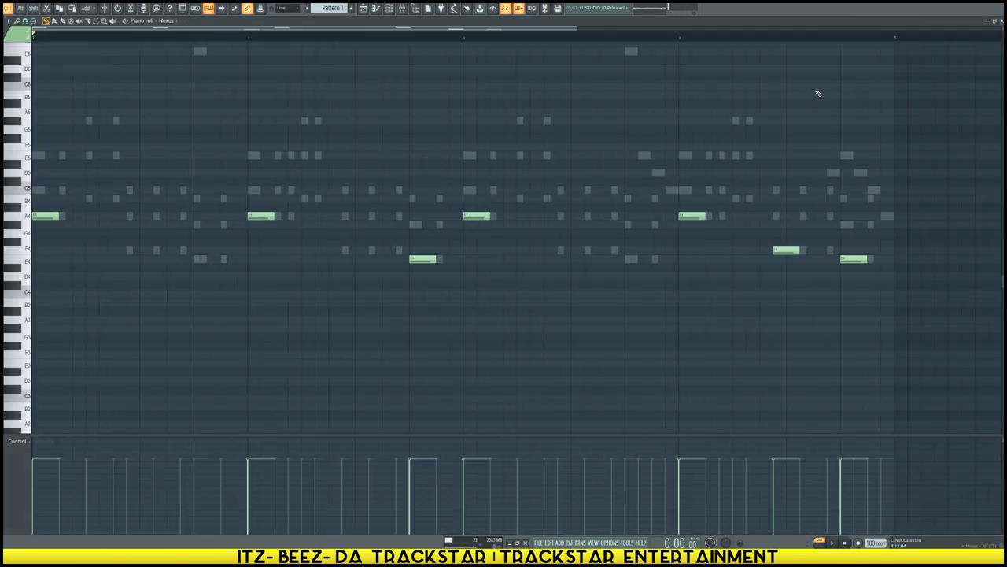
Step: Transpose all Nexus notes down one octave and add a copy of them one octave above
key(ctrl+a)
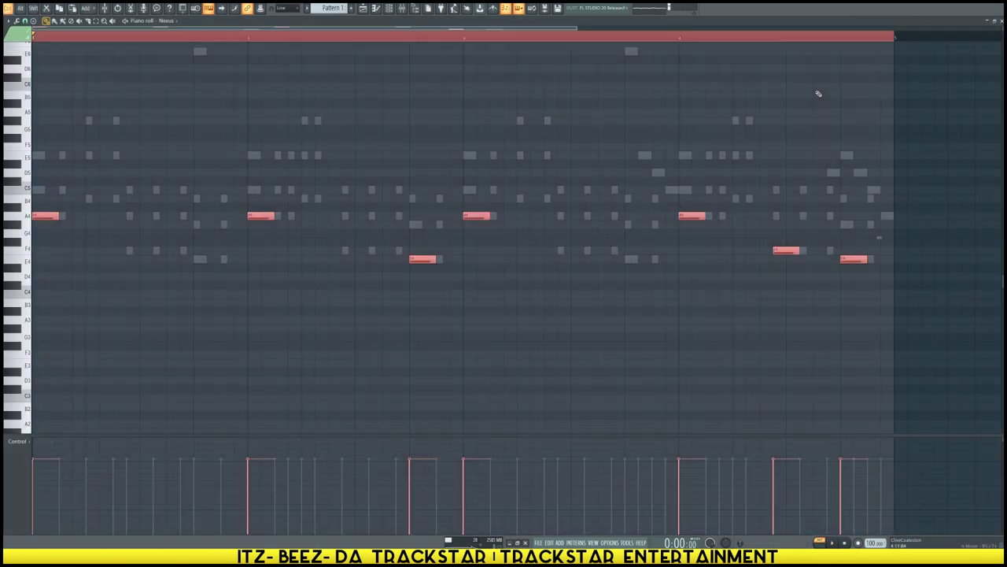
key(ctrl+Down)
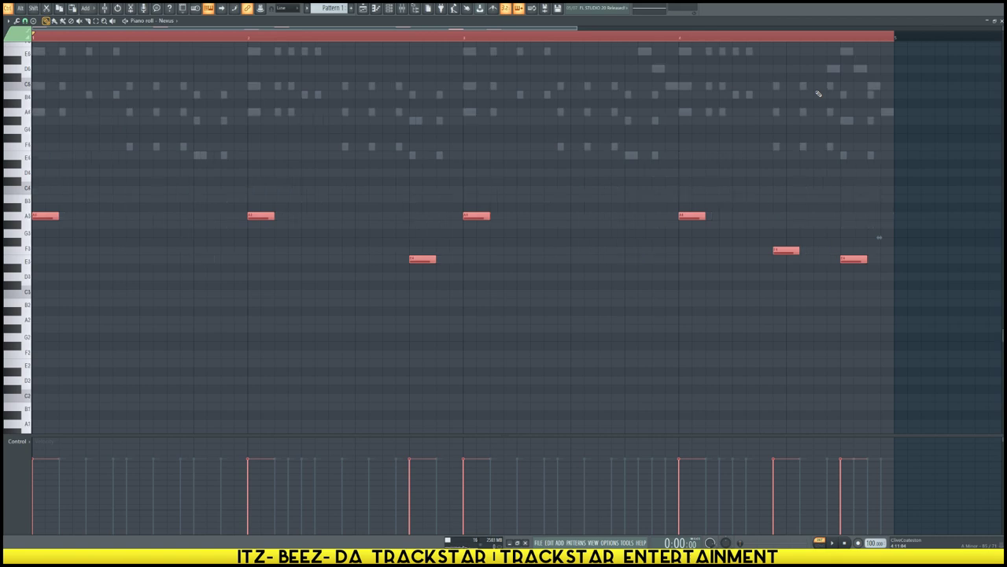
key(ctrl+shift+Up)
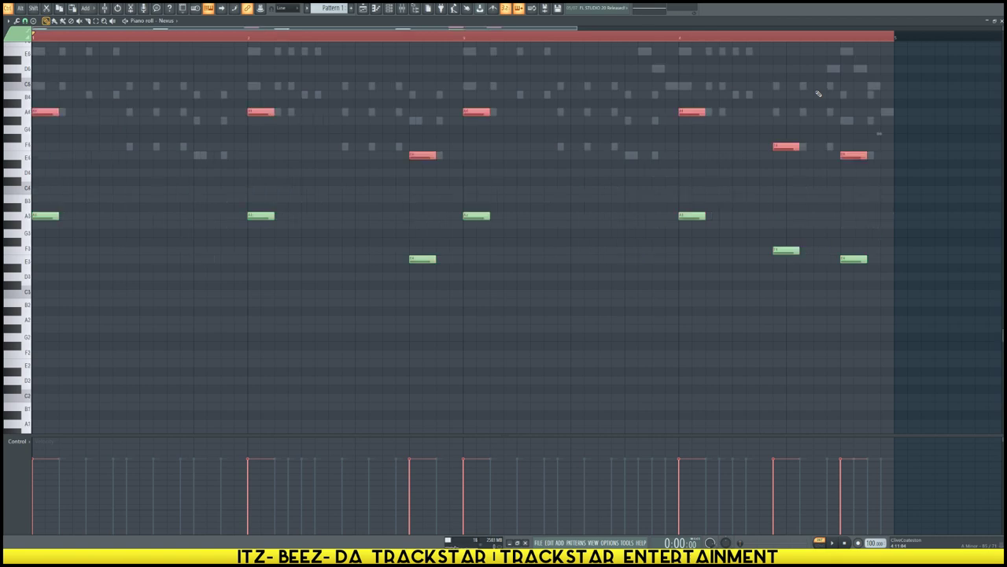
Step: Select the upper-octave Nexus notes and lower their velocity slightly
drag(879, 351, 34, 169)
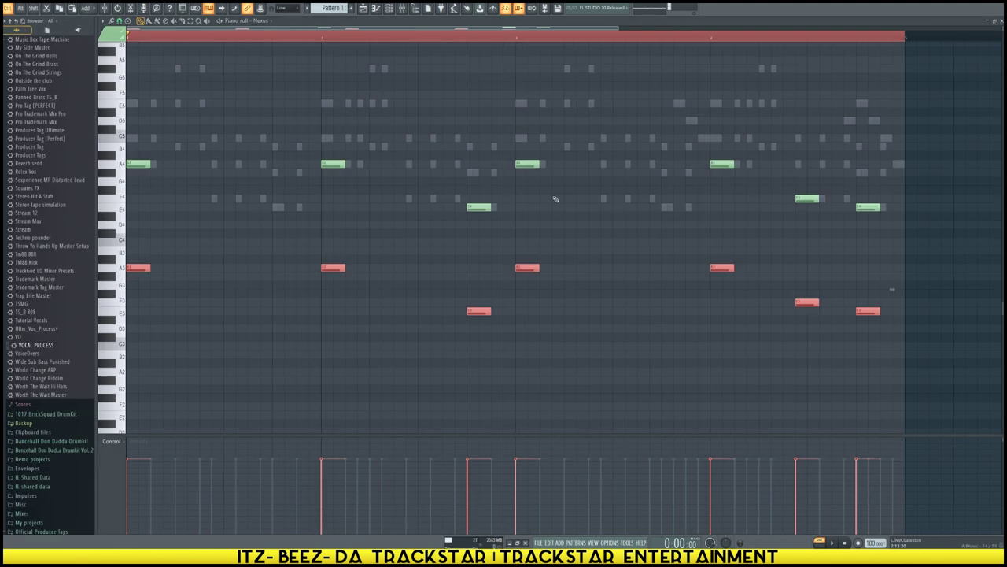
key(alt+F8)
drag(884, 238, 81, 90)
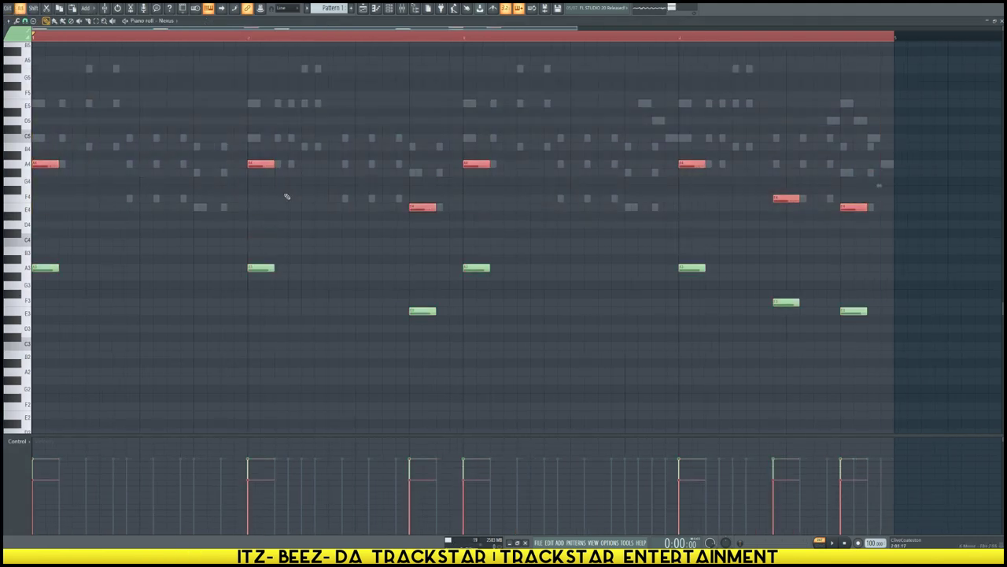
Step: Shorten all lower-octave Nexus notes to one step, play the pattern to hear the change, and deselect the notes
key(space)
drag(901, 383, 47, 241)
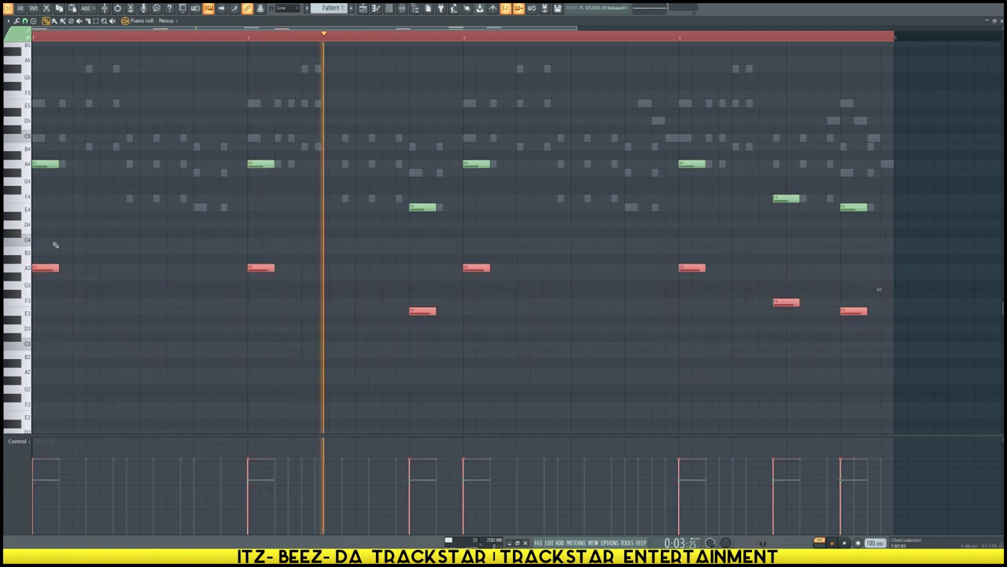
key(space)
drag(272, 268, 226, 265)
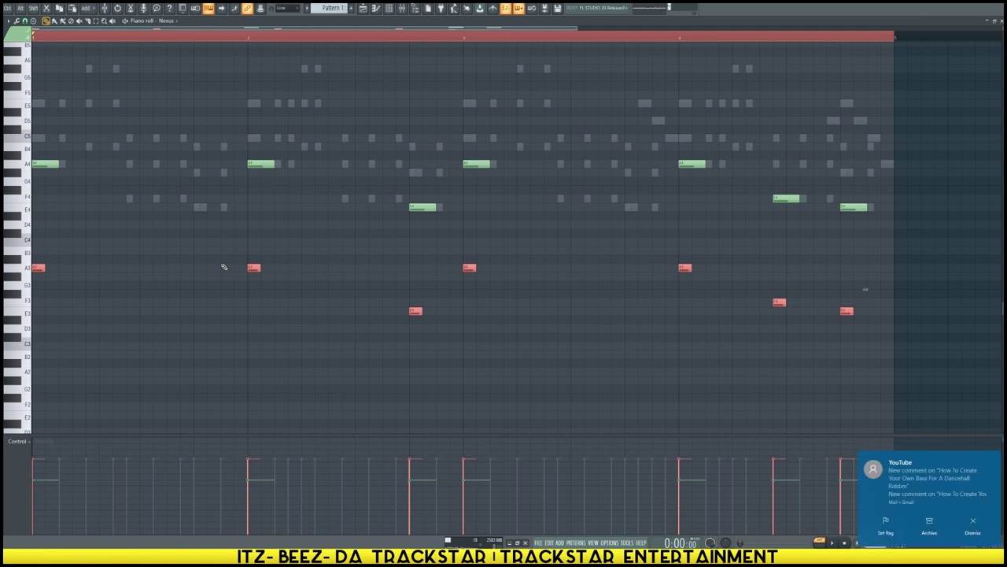
key(space)
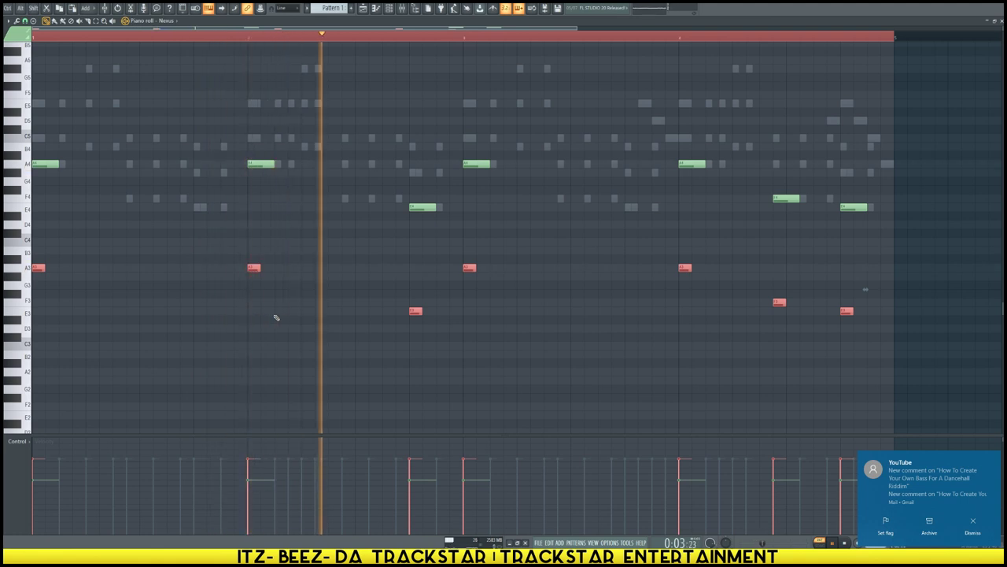
key(space)
key(ctrl+d)
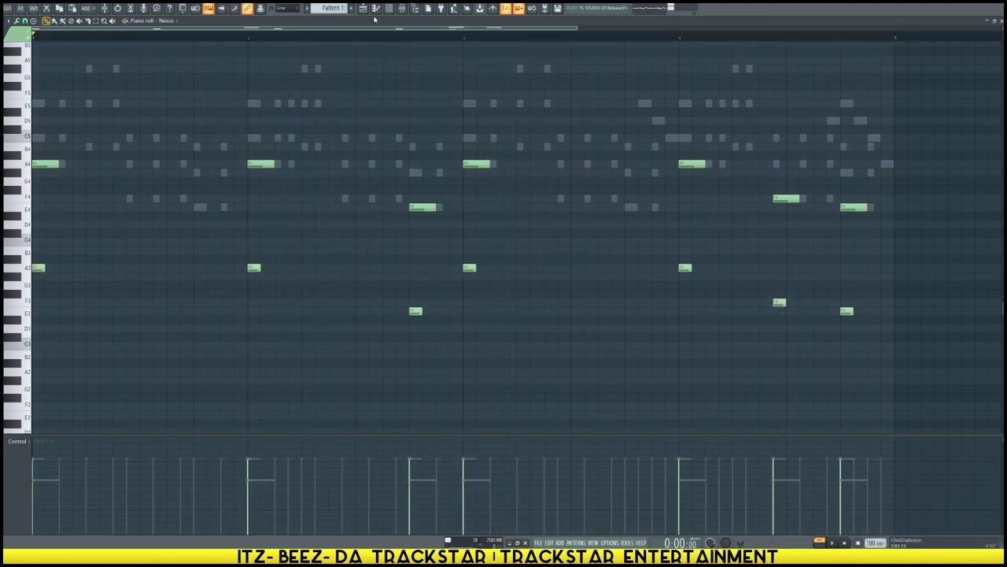
Step: Add a 3x Osc channel and load its Money Flowin Whistle preset
click(388, 8)
click(757, 87)
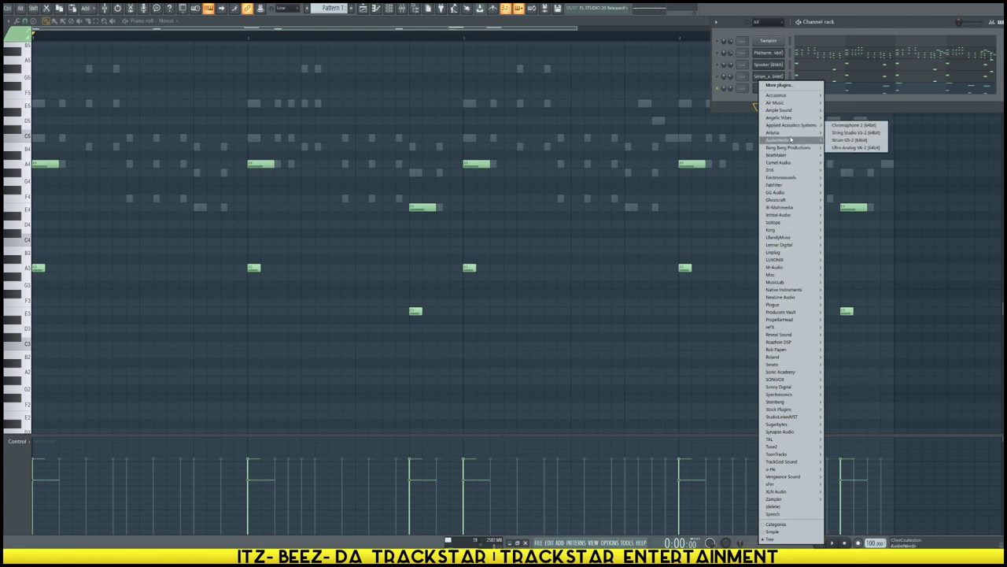
mouse_move(781, 276)
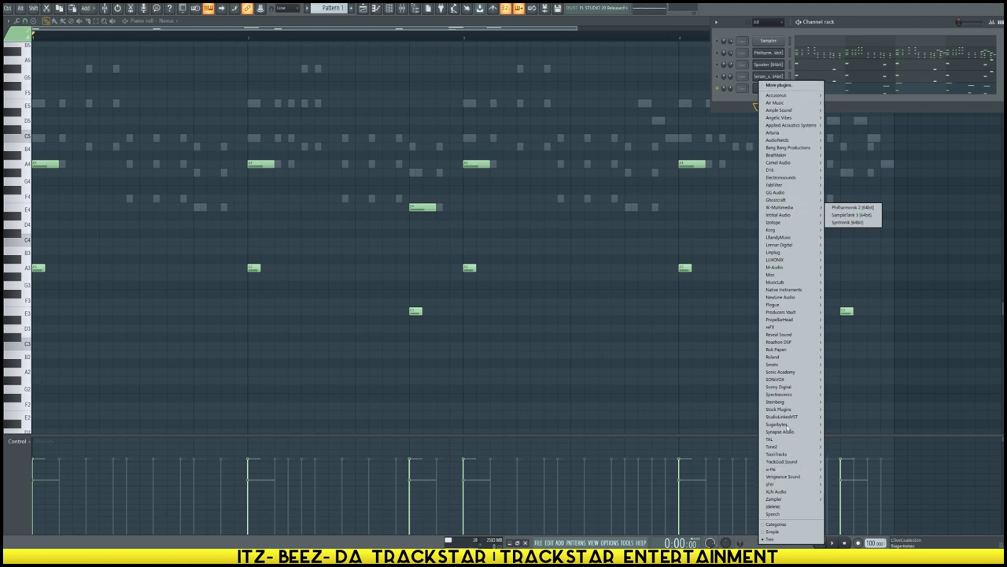
click(834, 410)
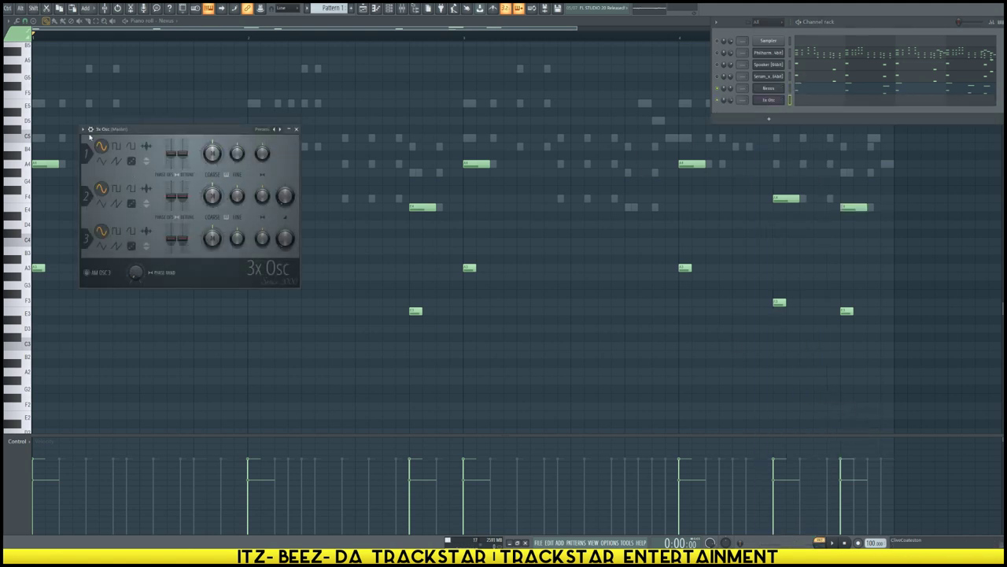
click(82, 128)
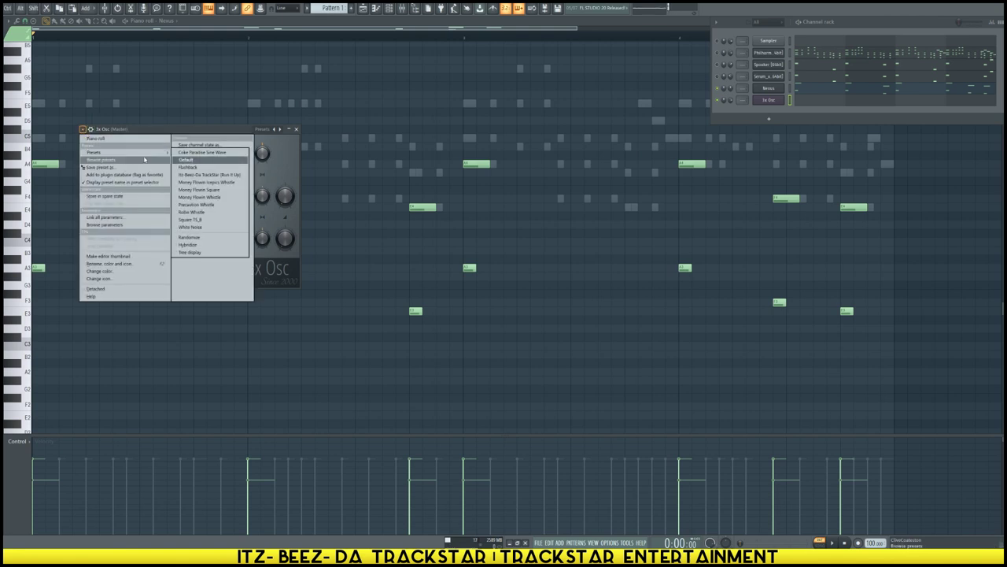
click(201, 197)
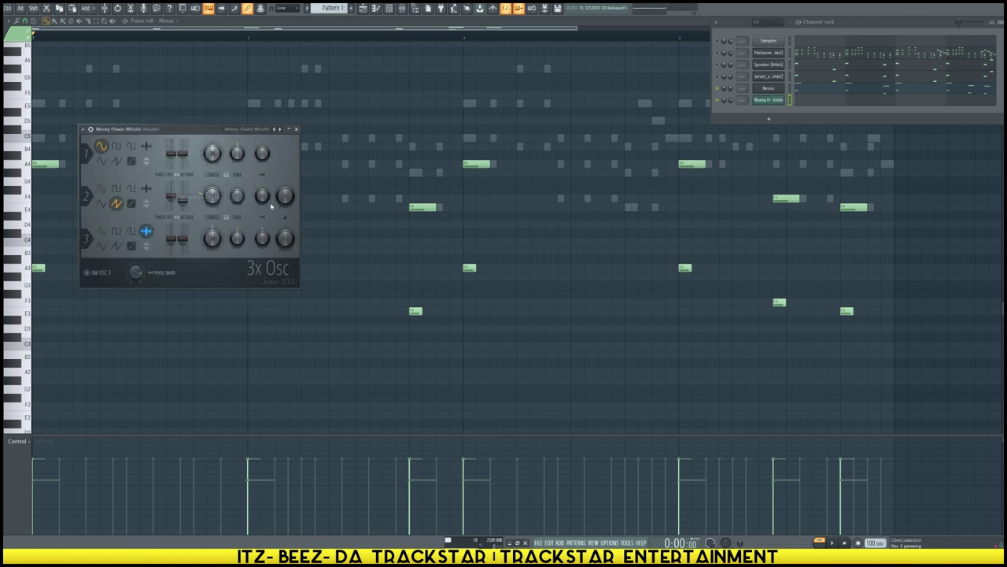
Step: Show the whistle channel's miscellaneous settings and audition low notes on its keyboard
click(91, 130)
click(141, 144)
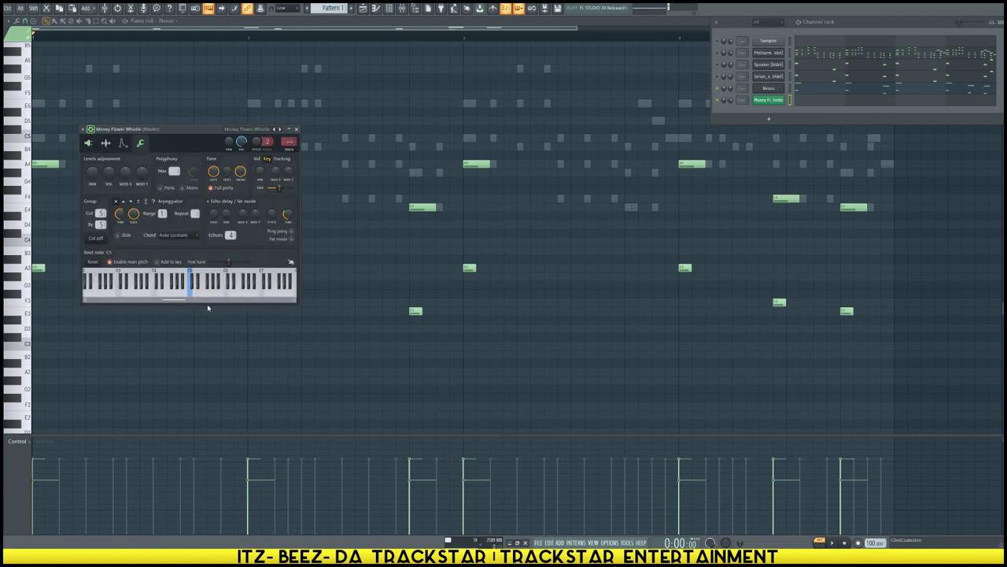
click(134, 296)
click(100, 296)
Step: Replace the 3x Osc whistle channel with a second reFX Nexus instrument
right_click(781, 98)
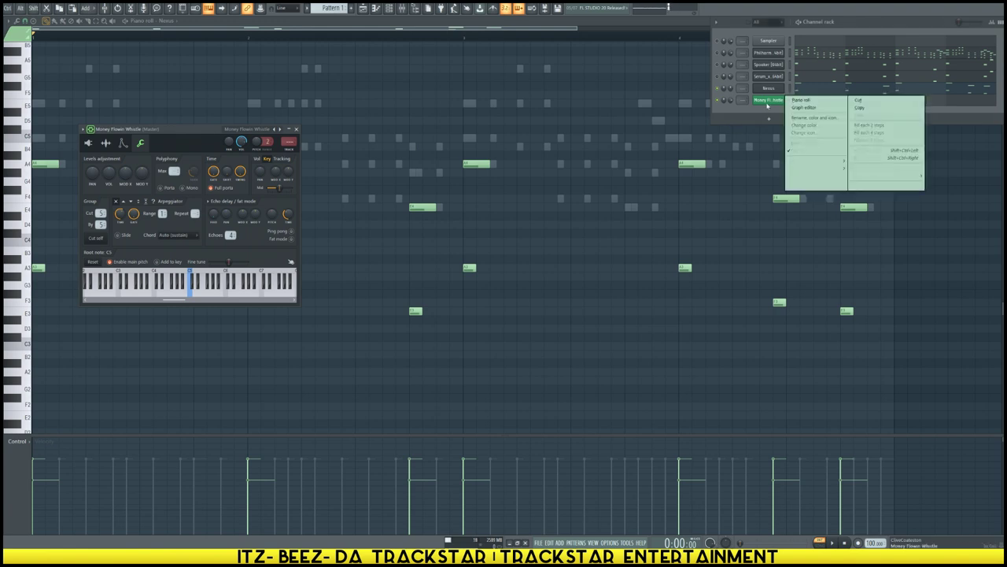
mouse_move(811, 168)
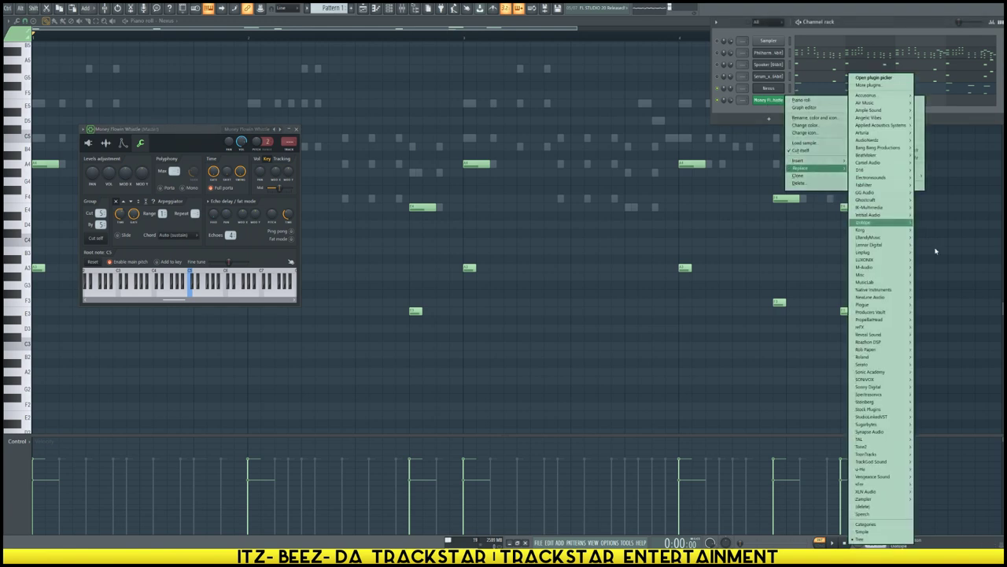
mouse_move(882, 300)
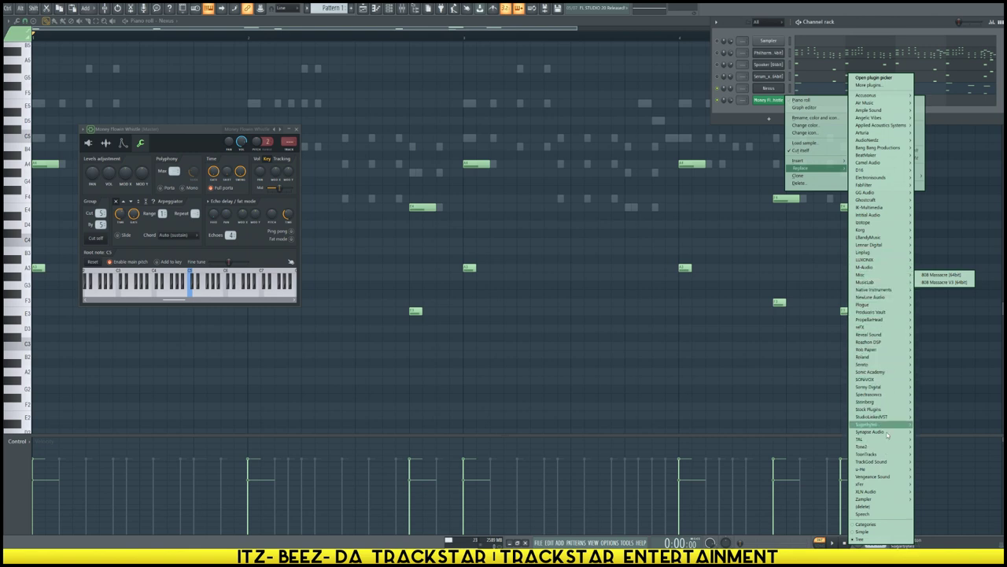
mouse_move(881, 327)
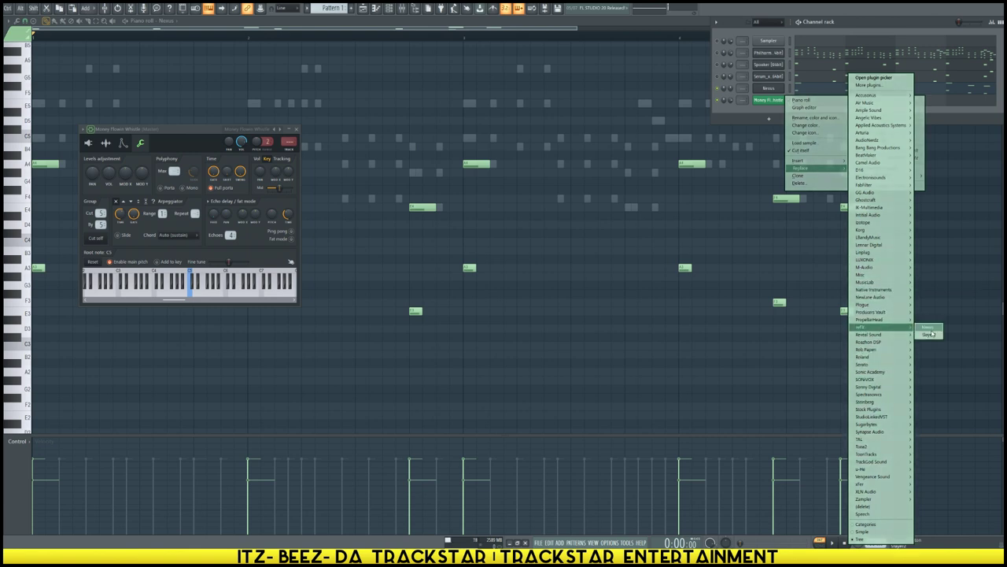
click(930, 327)
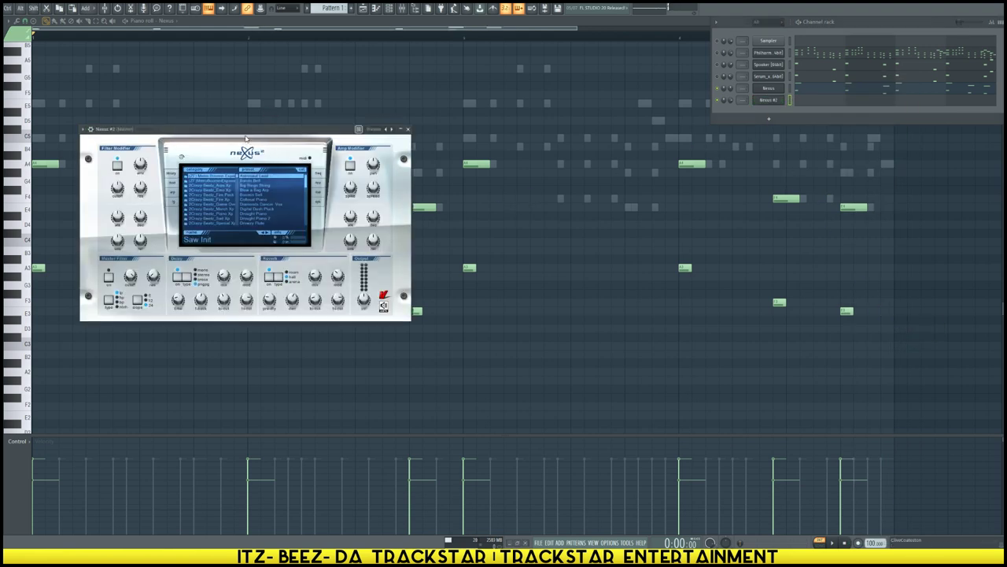
Step: Create a theremin search in the second Nexus and load the JP DRich Theremin preset
drag(279, 135, 560, 145)
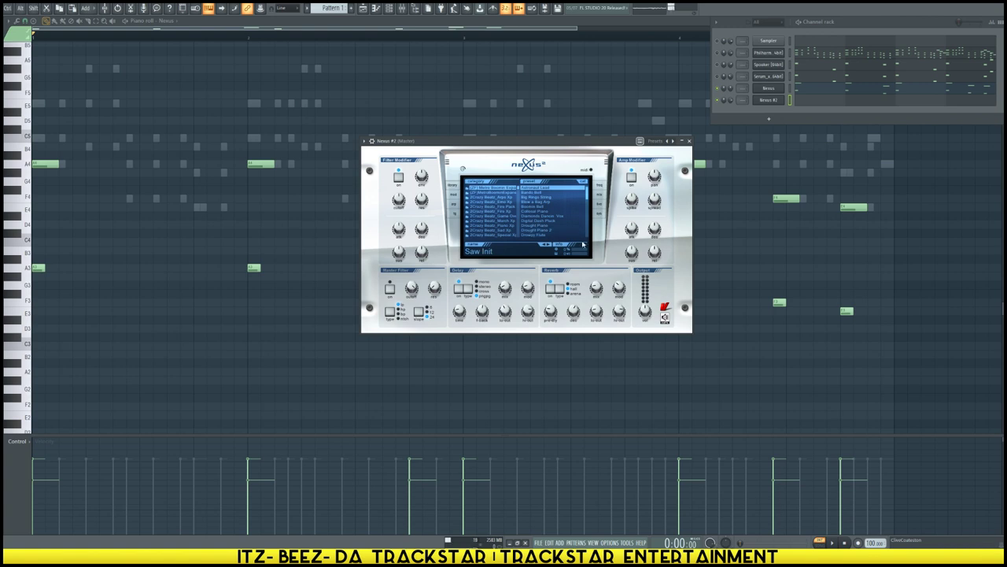
scroll(520, 193, down, 10)
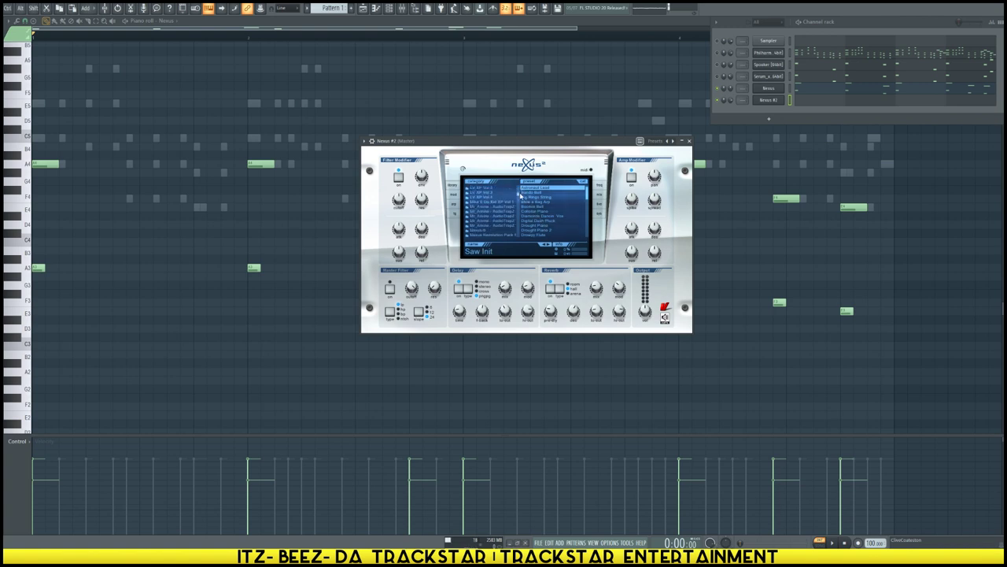
scroll(523, 204, down, 5)
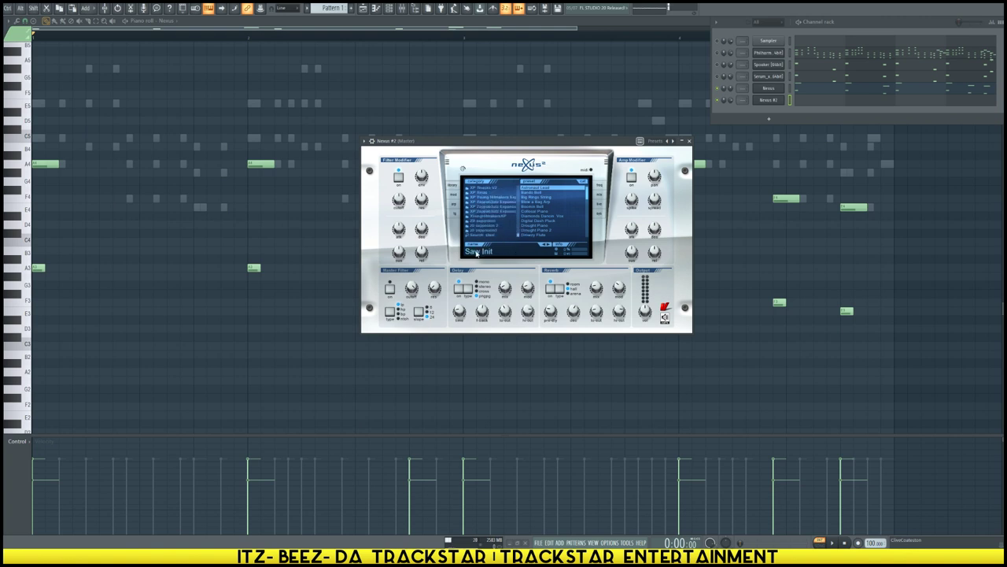
right_click(505, 235)
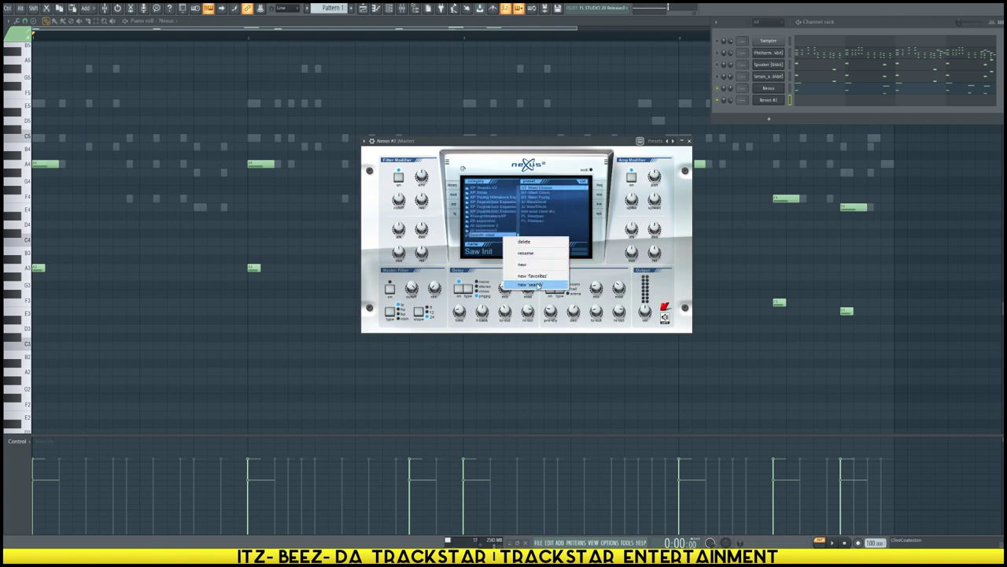
click(536, 284)
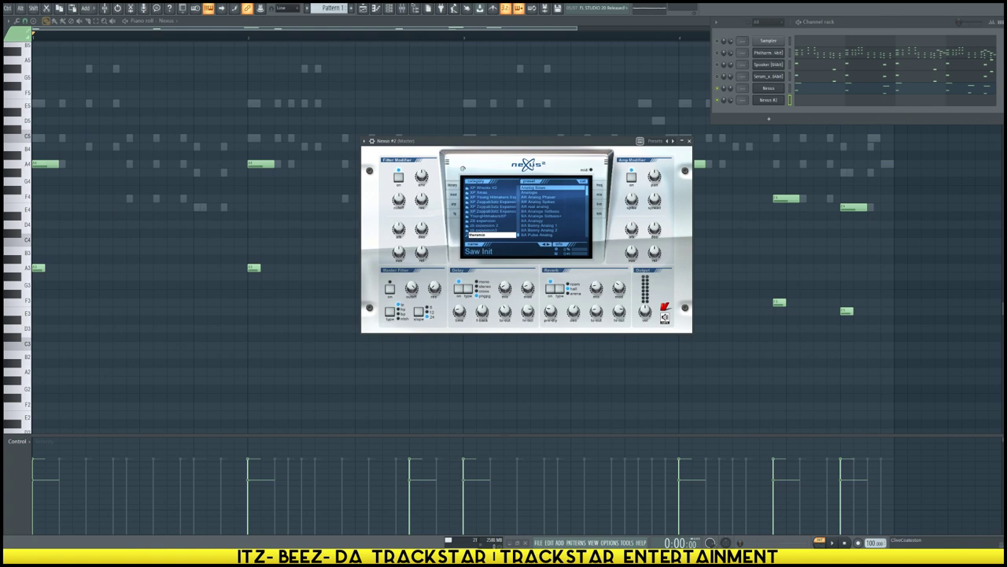
key(Return)
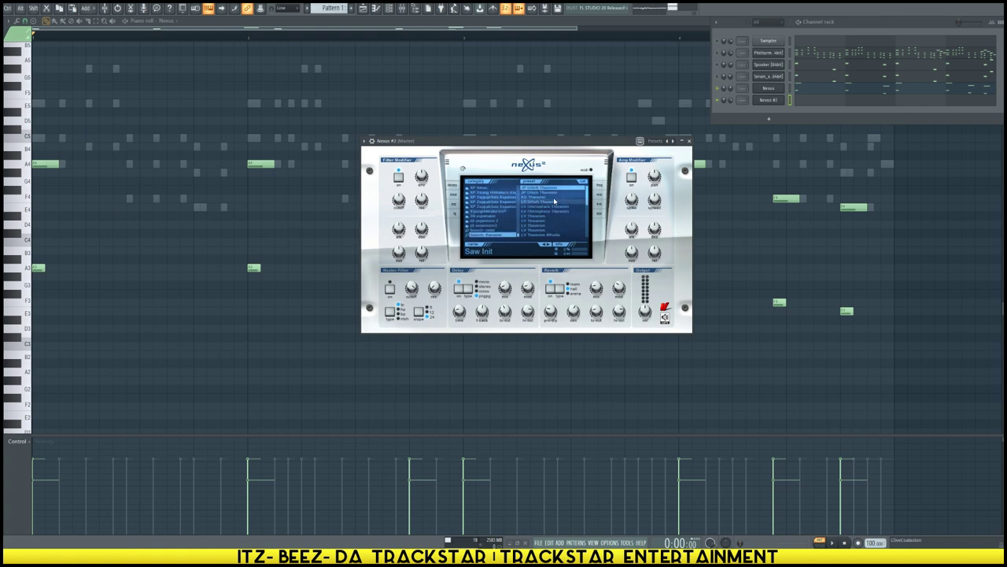
click(555, 192)
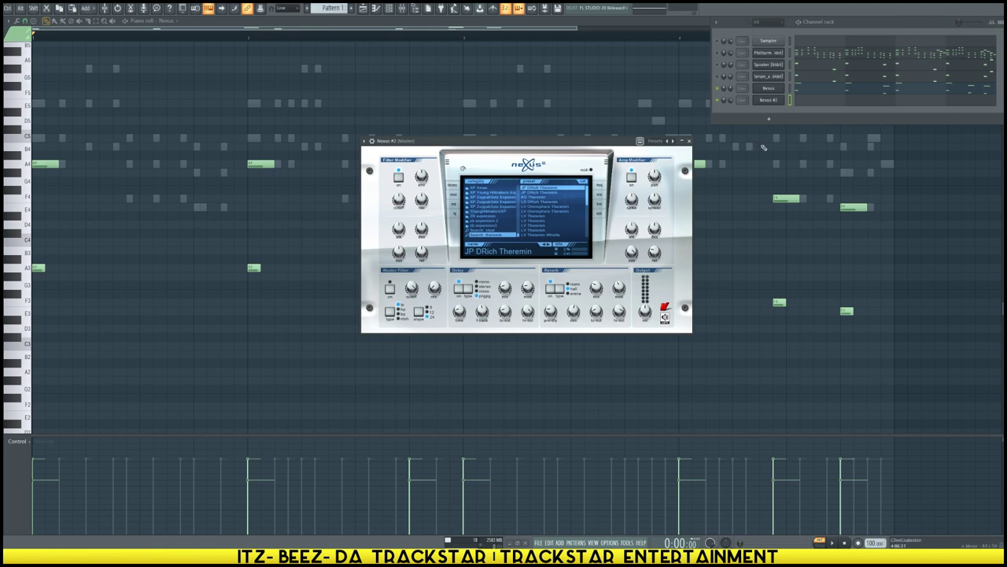
Step: Audition the theremin sound with notes on the second Nexus channel's keyboard
click(768, 102)
click(374, 141)
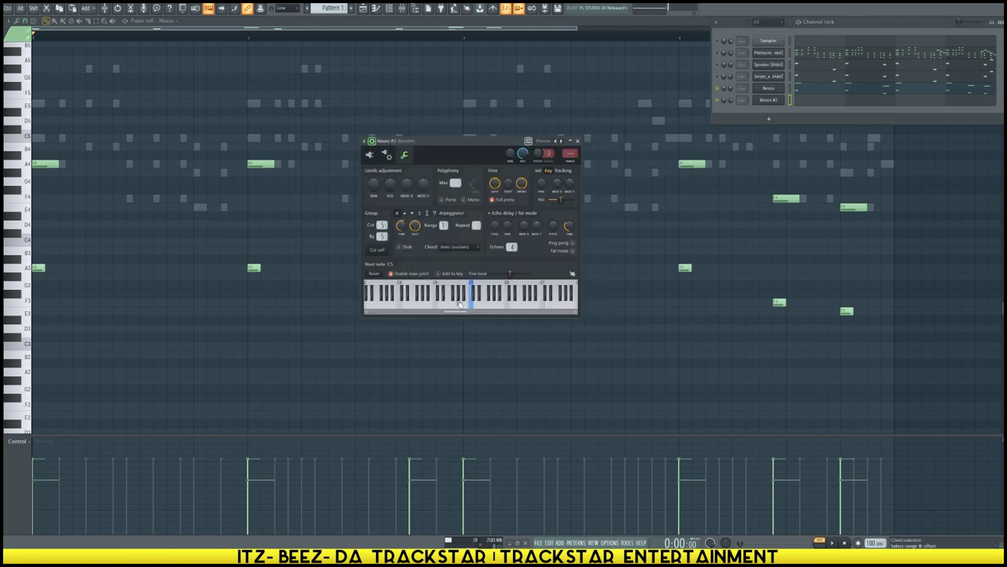
click(500, 299)
click(525, 299)
click(731, 101)
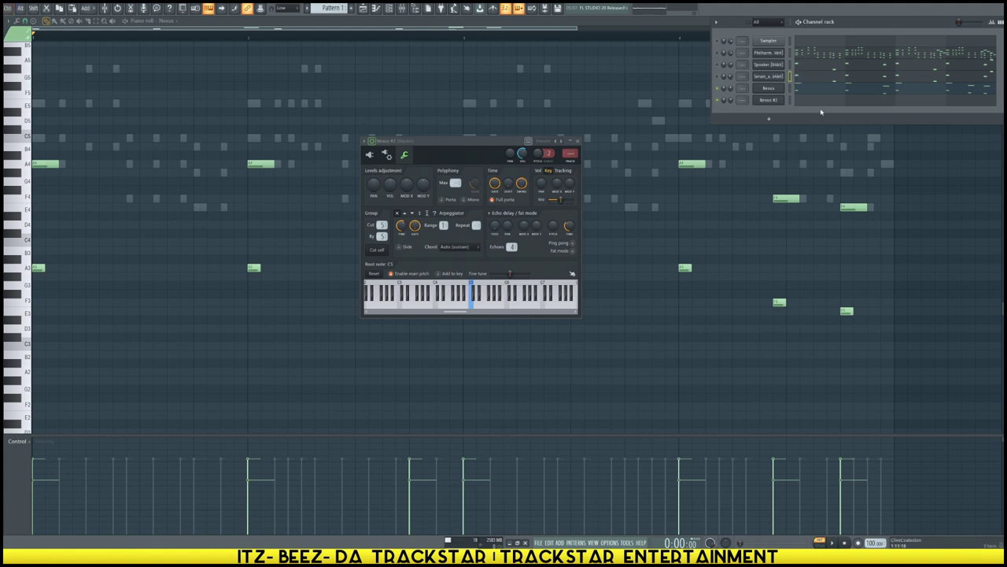
Step: Add a four-step A4 note at the start of bar 1 in the second Nexus piano roll and raise its velocity
click(818, 101)
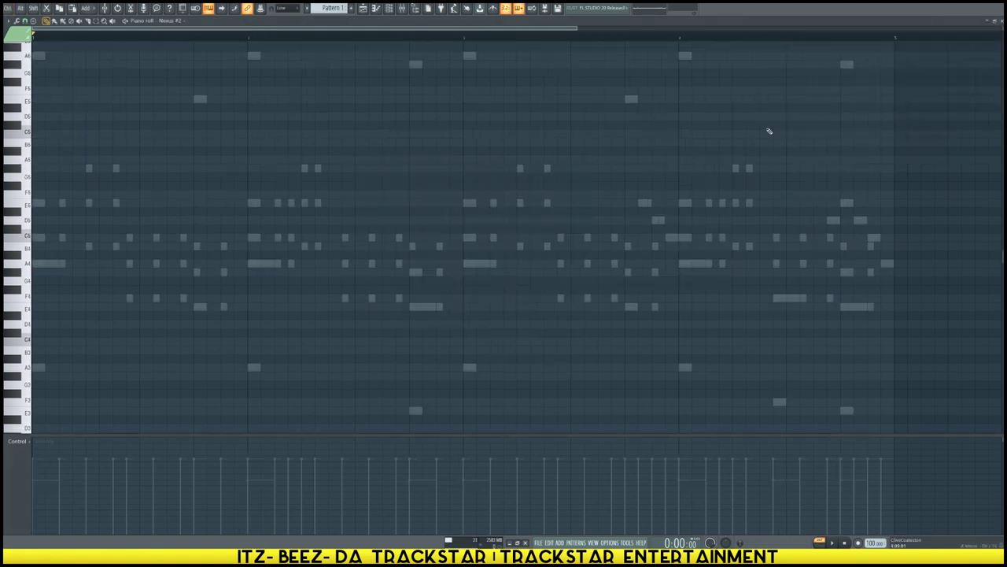
click(35, 264)
drag(45, 264, 85, 265)
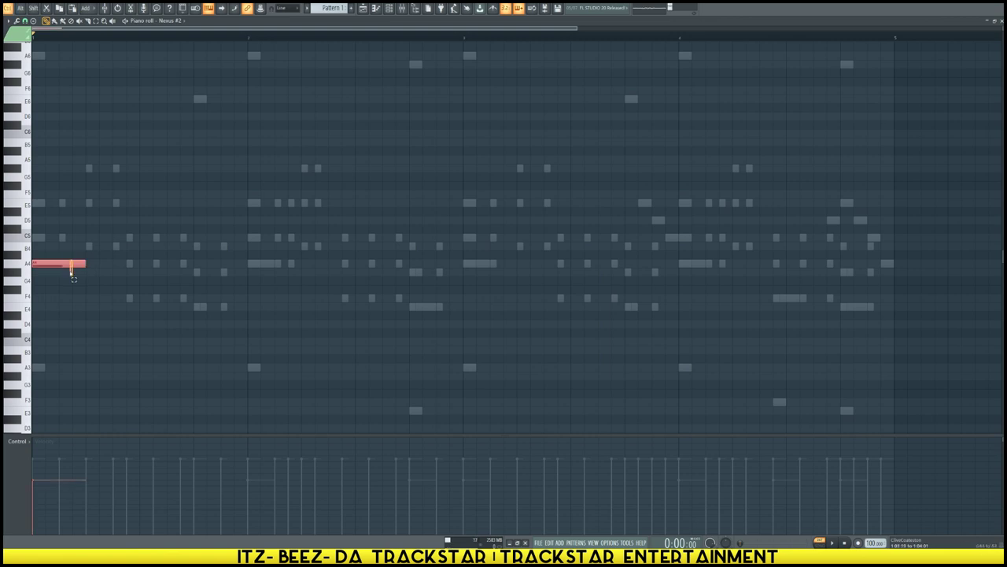
scroll(71, 273, down, 2)
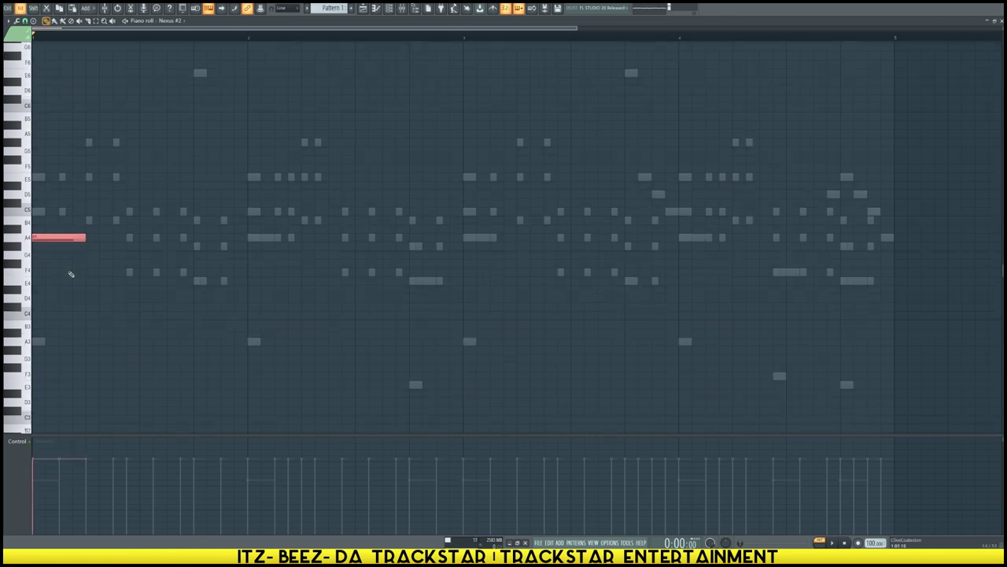
key(space)
scroll(91, 230, up, 1)
Step: Continue bar 1 of the theremin melody with four-step B4, A4 and E4 notes on steps 5, 8 and 13
click(91, 229)
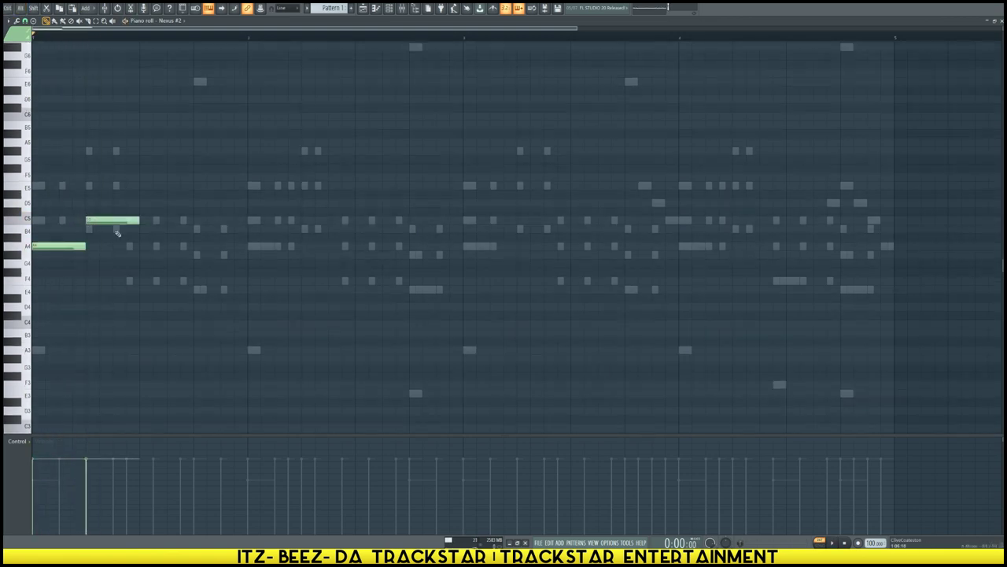
click(129, 248)
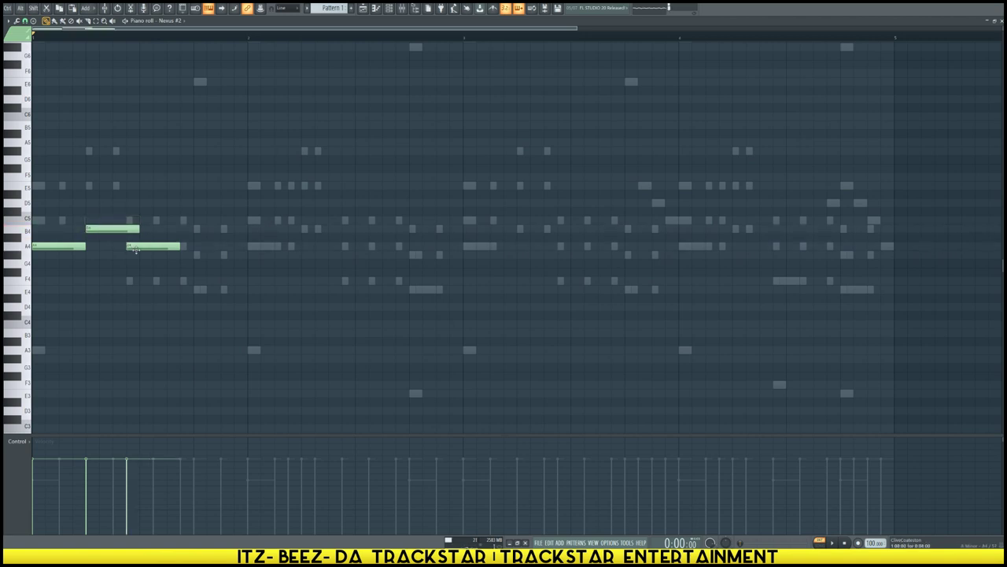
click(197, 289)
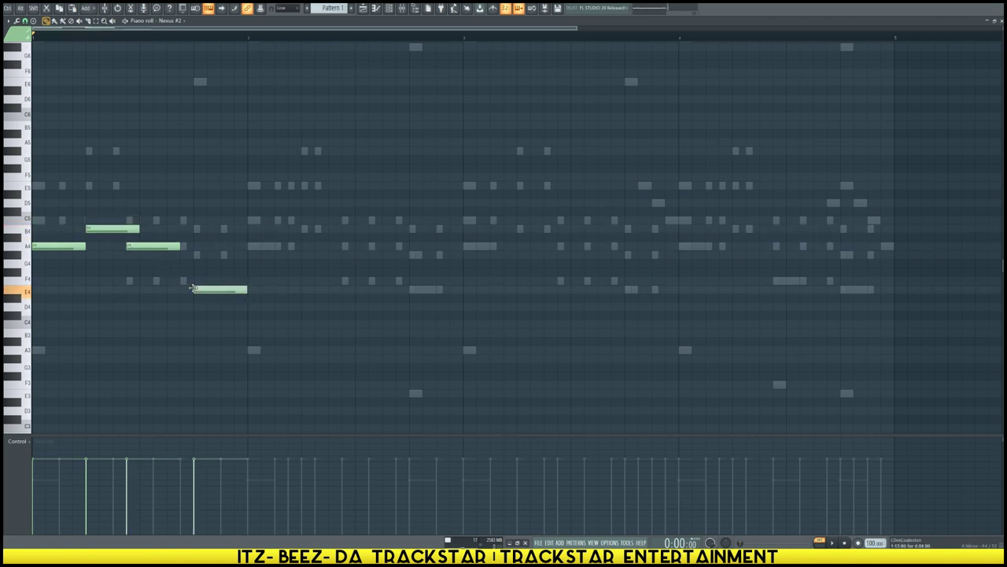
Step: Add four-step A4, B4, C5 and B4 theremin notes on steps 1, 5, 8 and 13 of bar 2
click(252, 247)
click(305, 229)
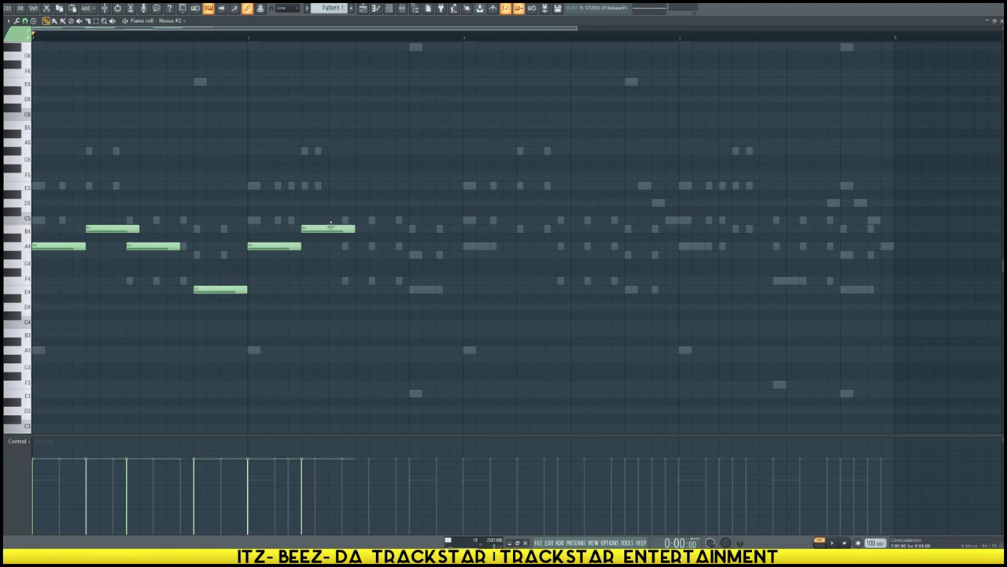
click(345, 221)
click(413, 229)
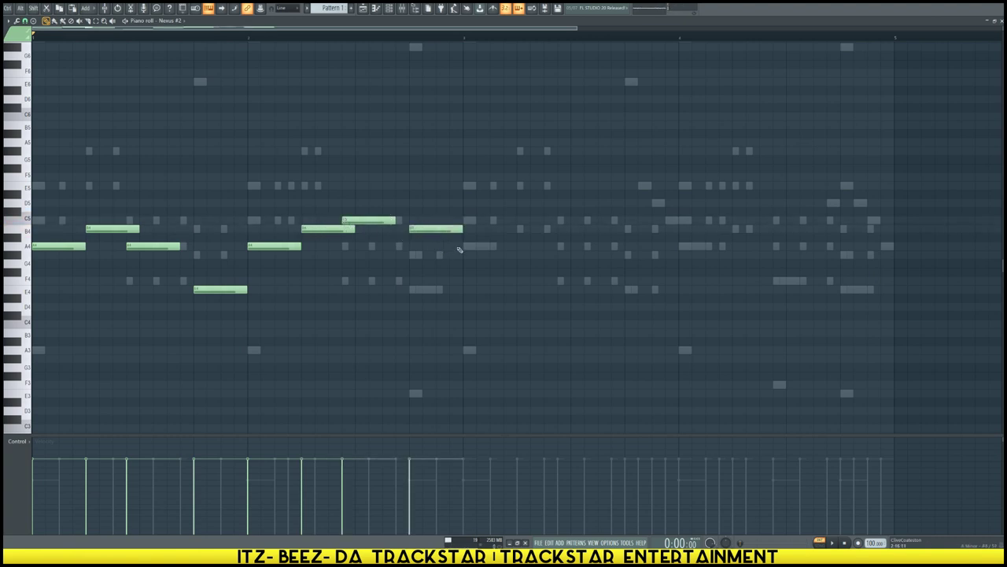
Step: Add four-step A4, E5, C5, A4 and G#4 theremin notes on steps 1, 5, 8, 12 and 13 of bar 3
click(467, 246)
click(521, 187)
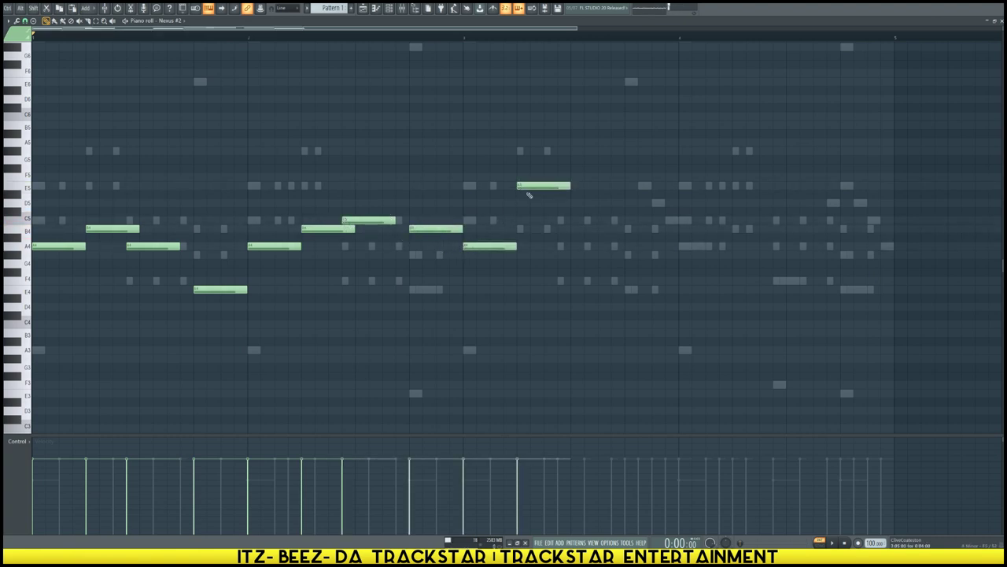
click(561, 220)
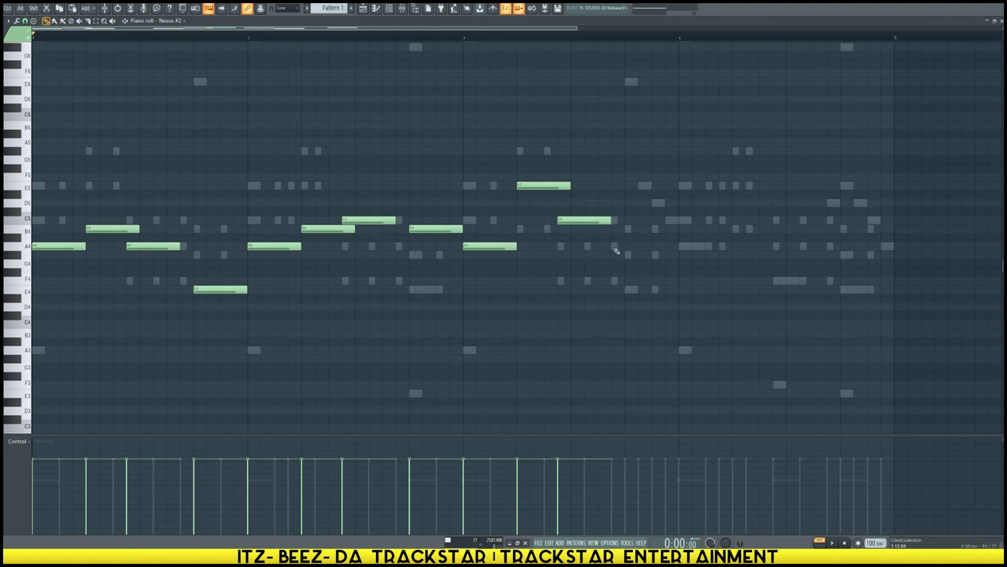
click(616, 246)
click(629, 254)
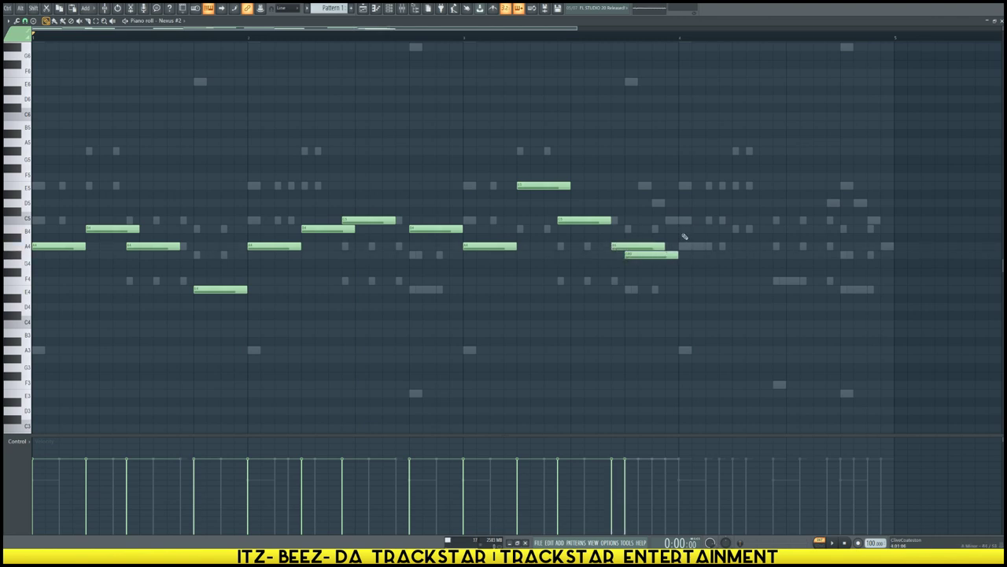
Step: Add four-step A4, B4, F4 and E4 theremin notes on steps 1, 5, 8 and 13 of bar 4, plus a two-step G#4 on step 15
click(682, 247)
click(735, 229)
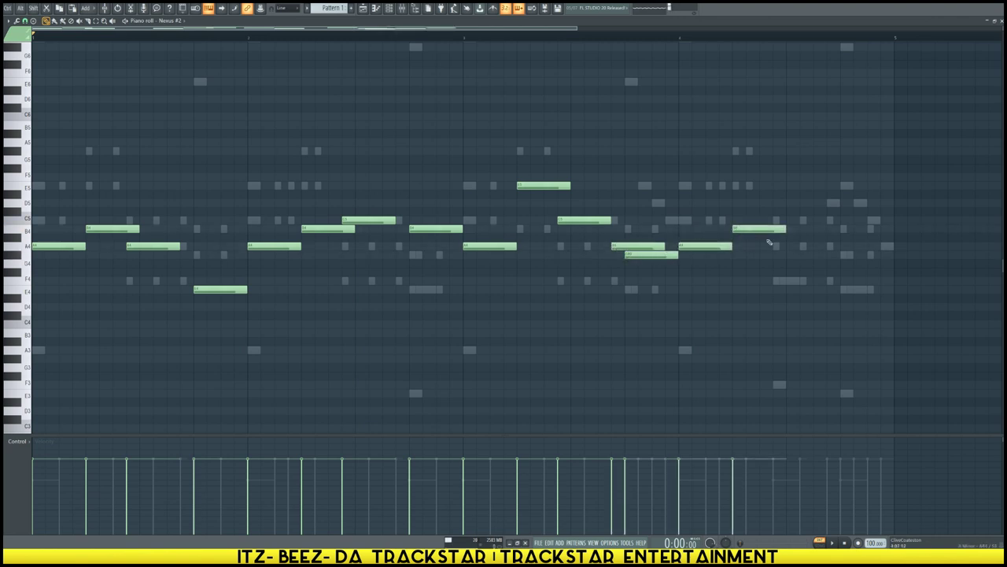
click(775, 281)
click(842, 290)
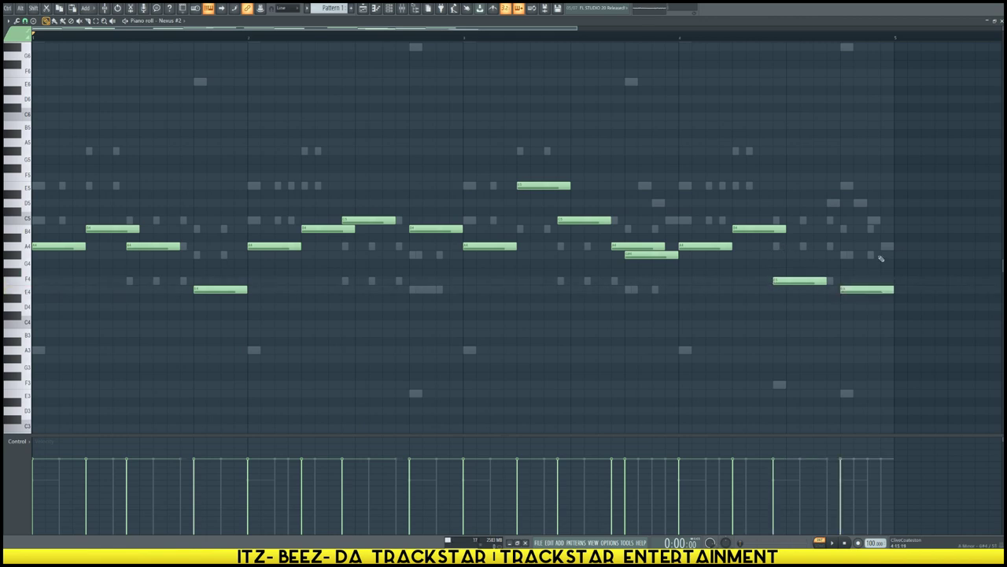
click(869, 254)
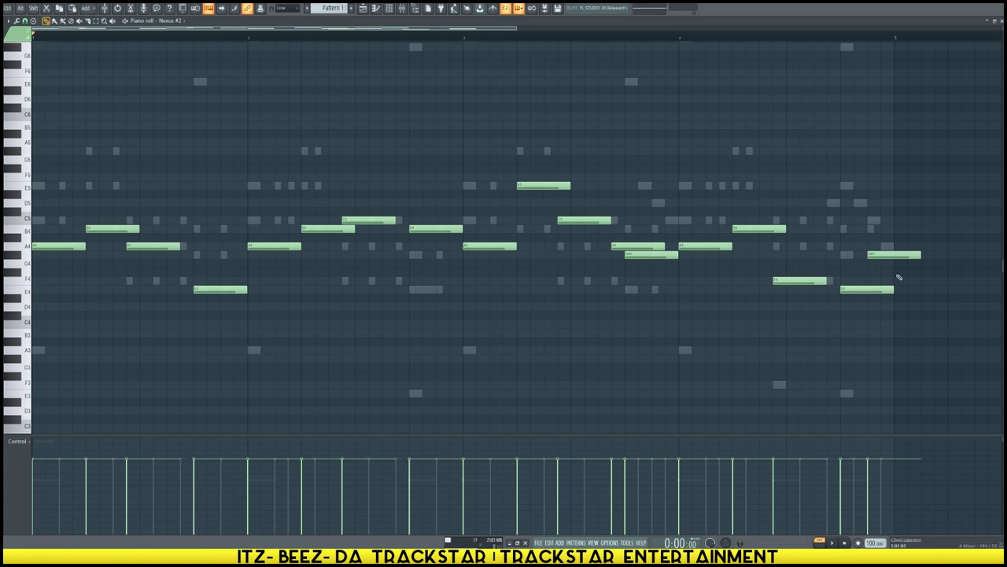
click(885, 253)
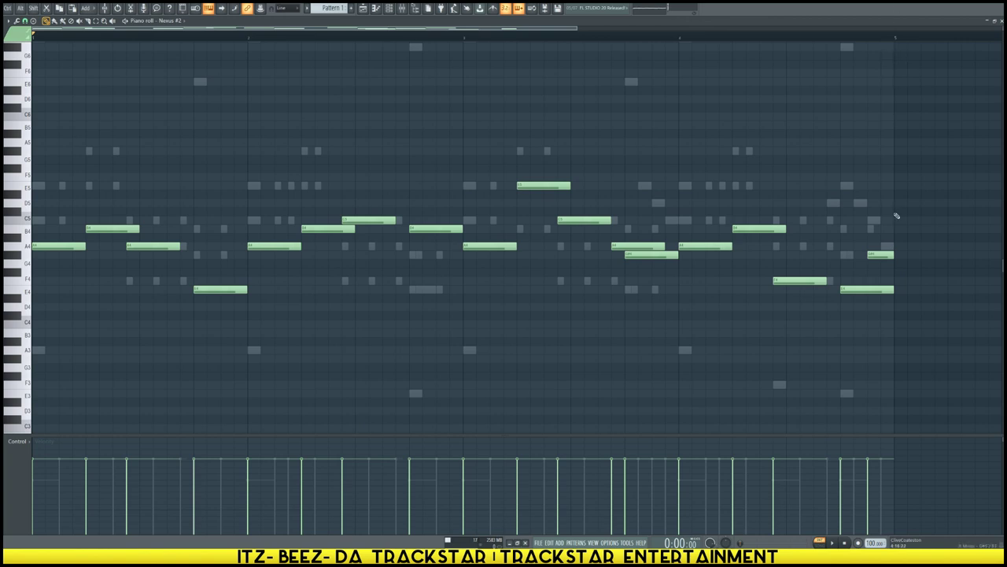
Step: Articulate the theremin melody with the default settings so each note meets the next, and play the pattern
key(alt+l)
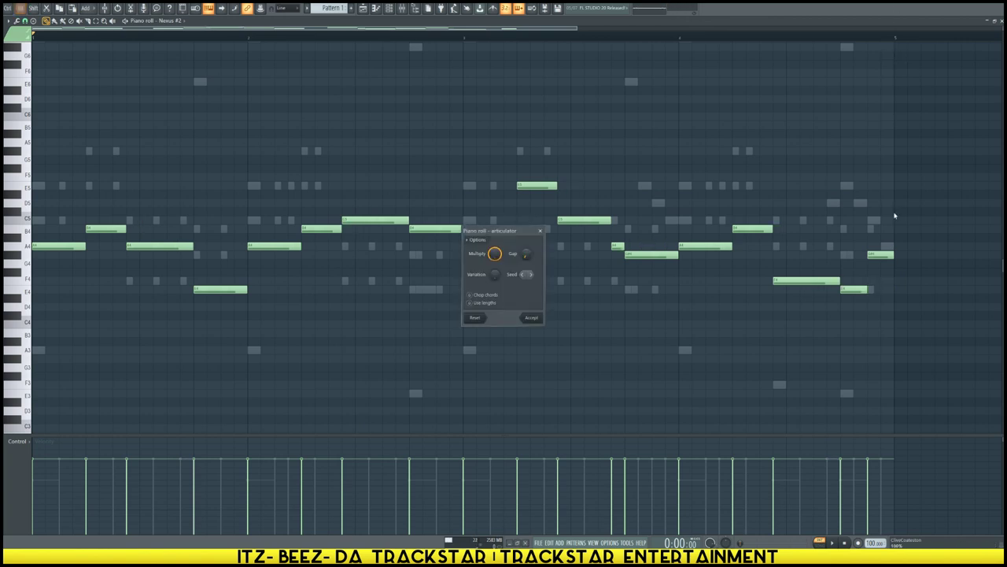
click(532, 319)
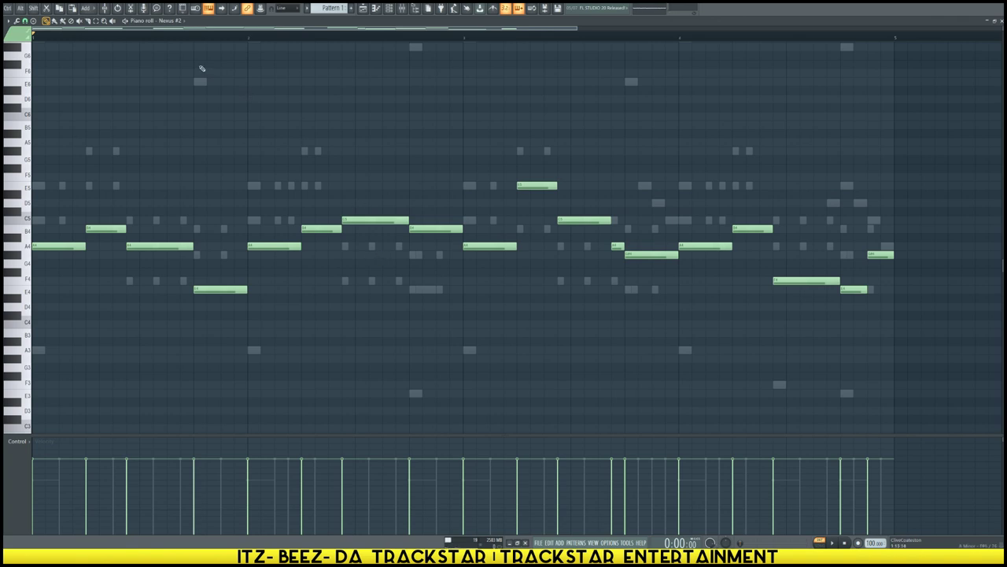
key(space)
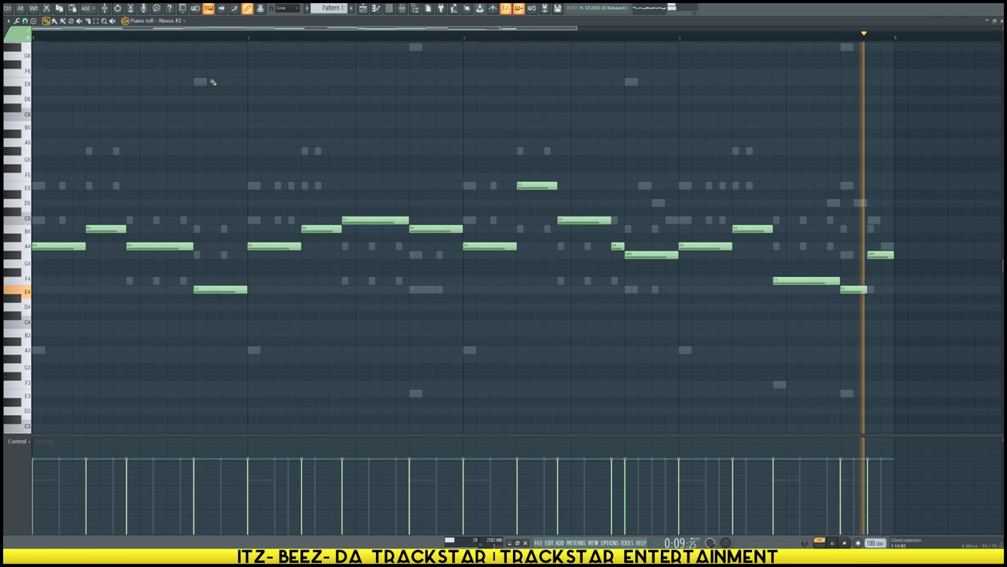
key(space)
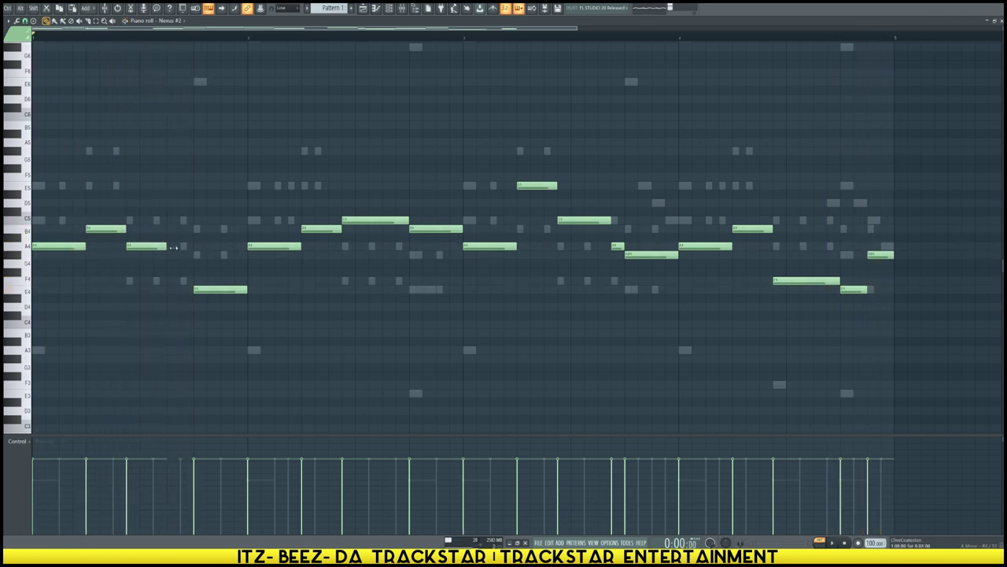
Step: Shorten the A4 on step 8 of bar 1 to four steps, add a one-step C5 on step 12, and audition it
drag(231, 222, 194, 223)
key(space)
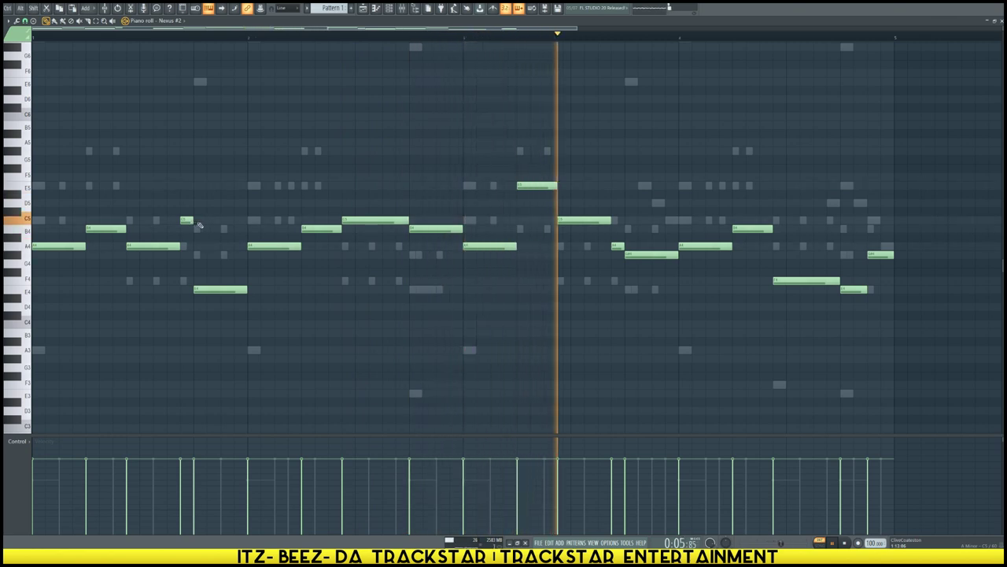
key(space)
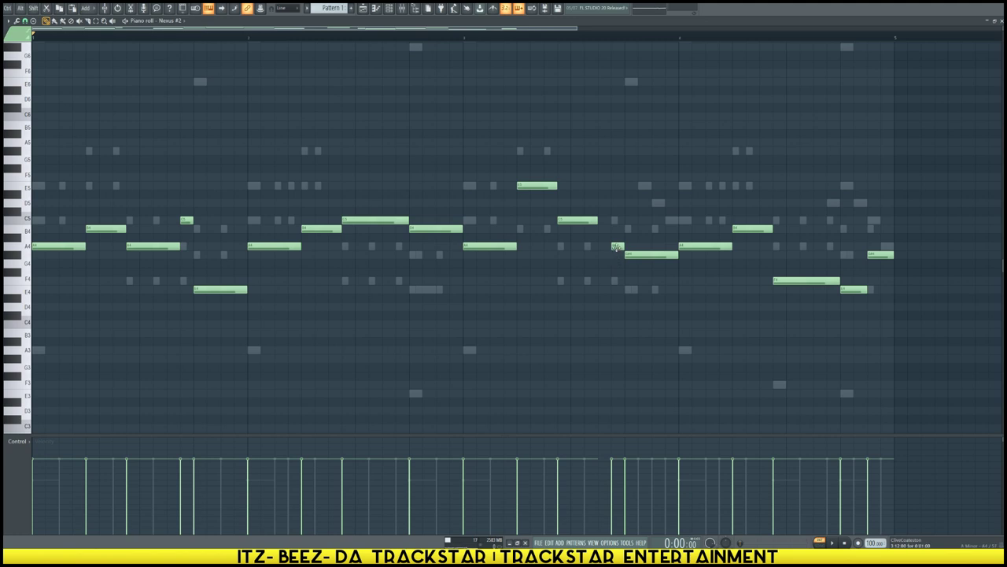
Step: Shorten the step 8 notes of bars 1 and 3 to three steps and fill step 11 with one-step B4 and F4 respectively
key(space)
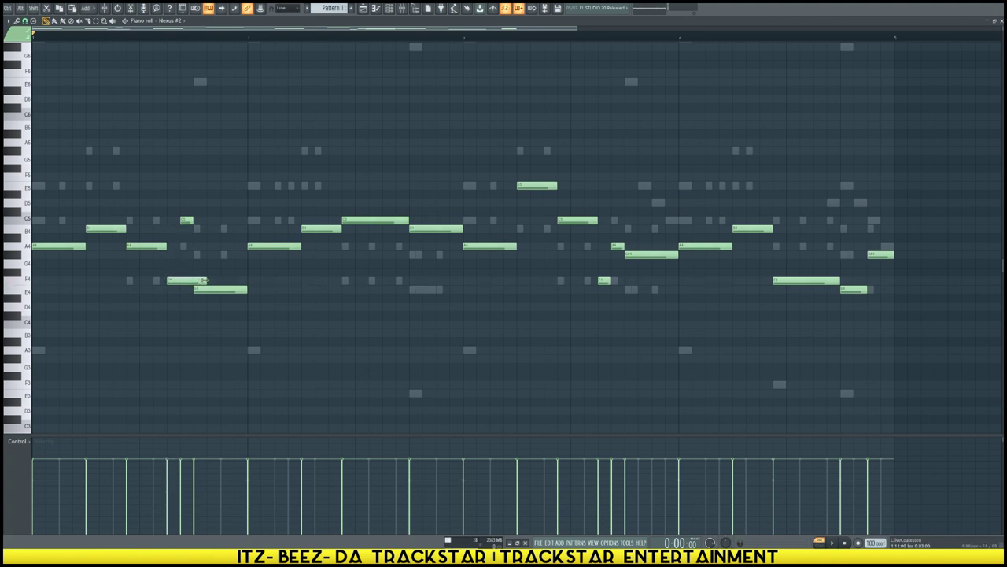
key(space)
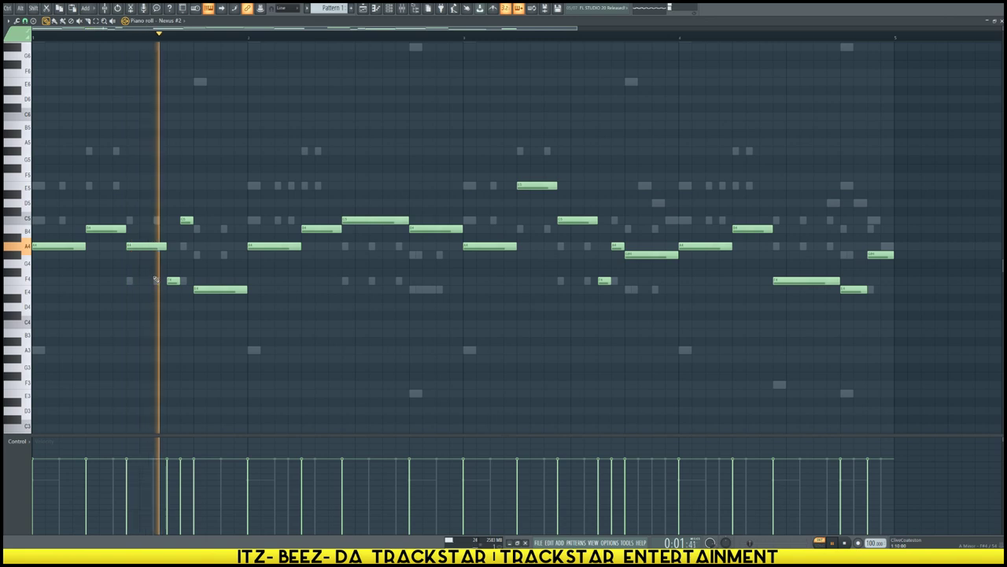
key(space)
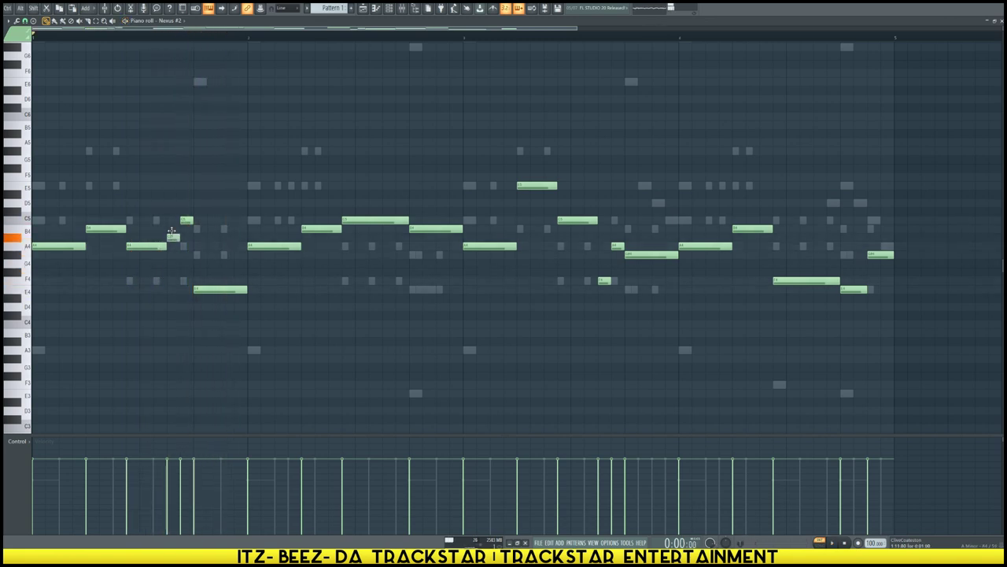
drag(175, 187, 175, 181)
key(space)
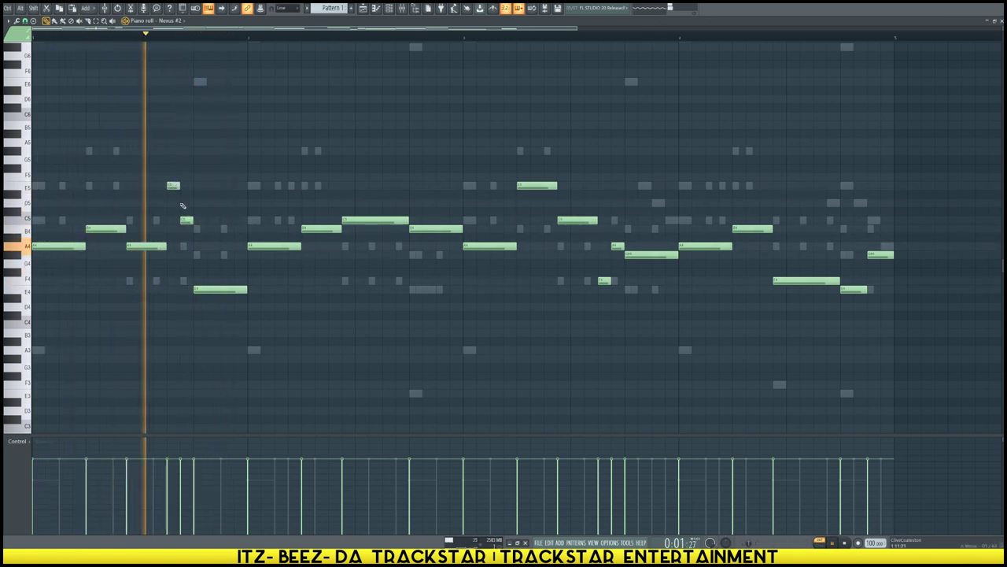
key(space)
drag(173, 186, 172, 227)
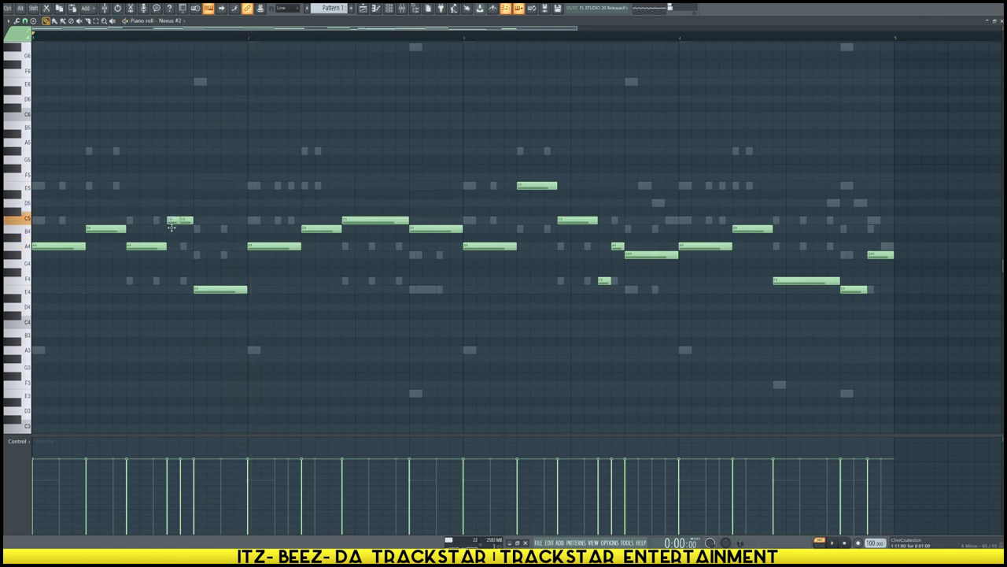
key(space)
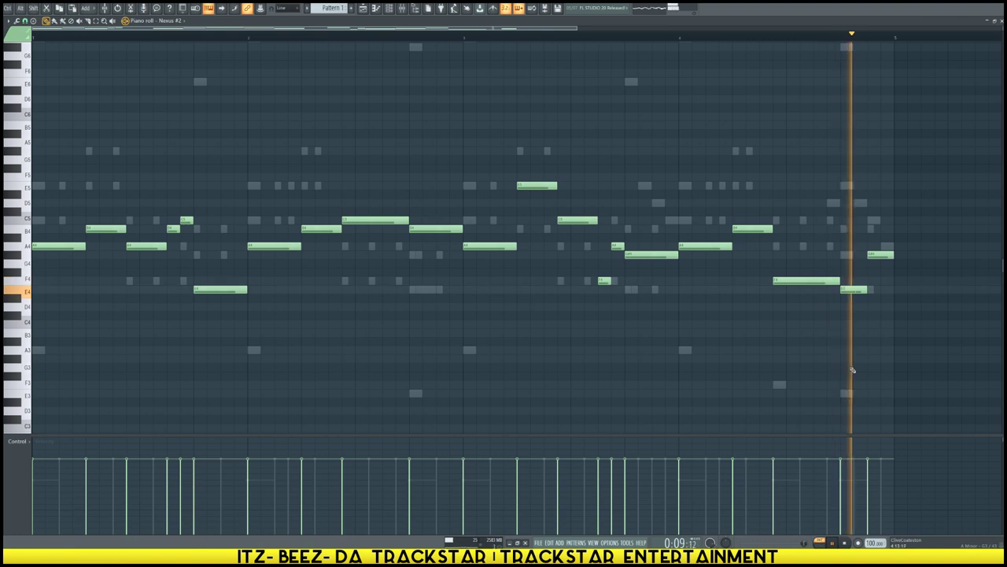
key(space)
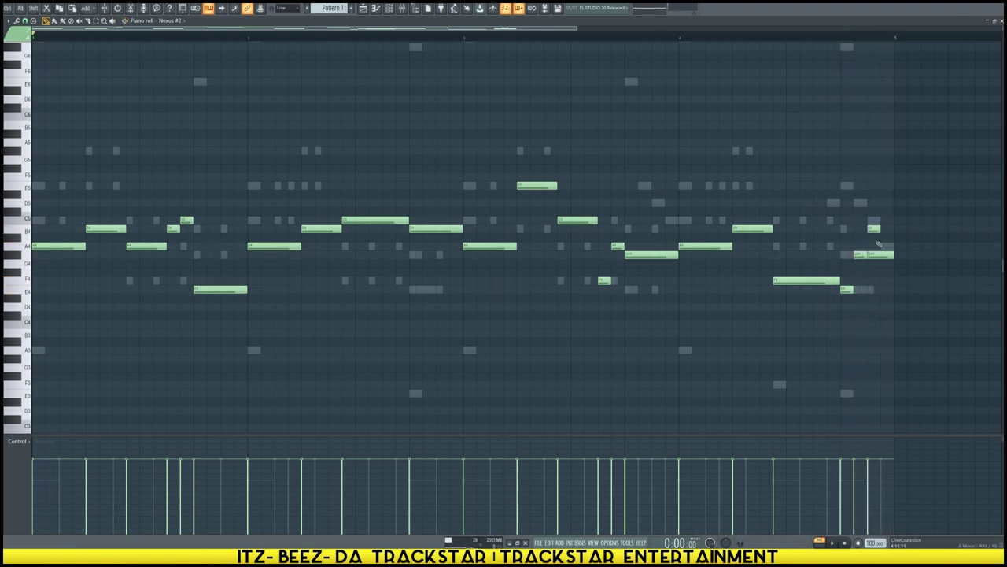
Step: Try ending bar 4 with one-step E4, G#4, B4 and A4 notes on steps 13 to 16
key(space)
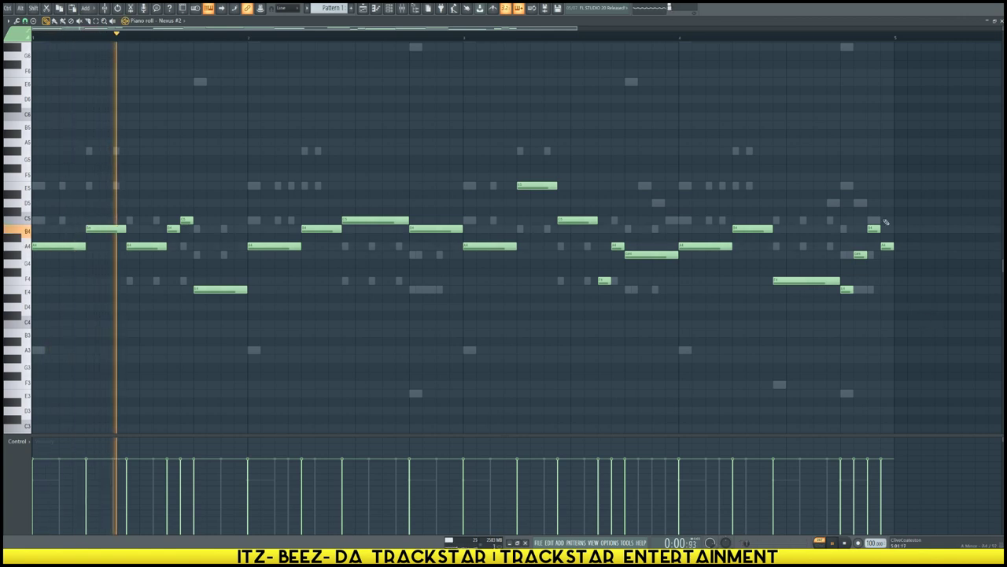
key(space)
click(681, 38)
key(space)
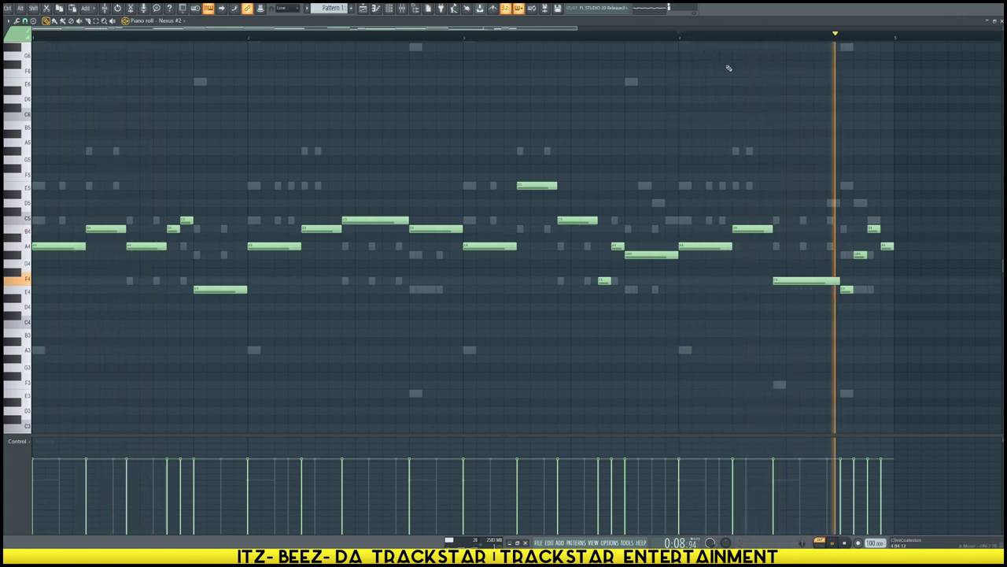
key(space)
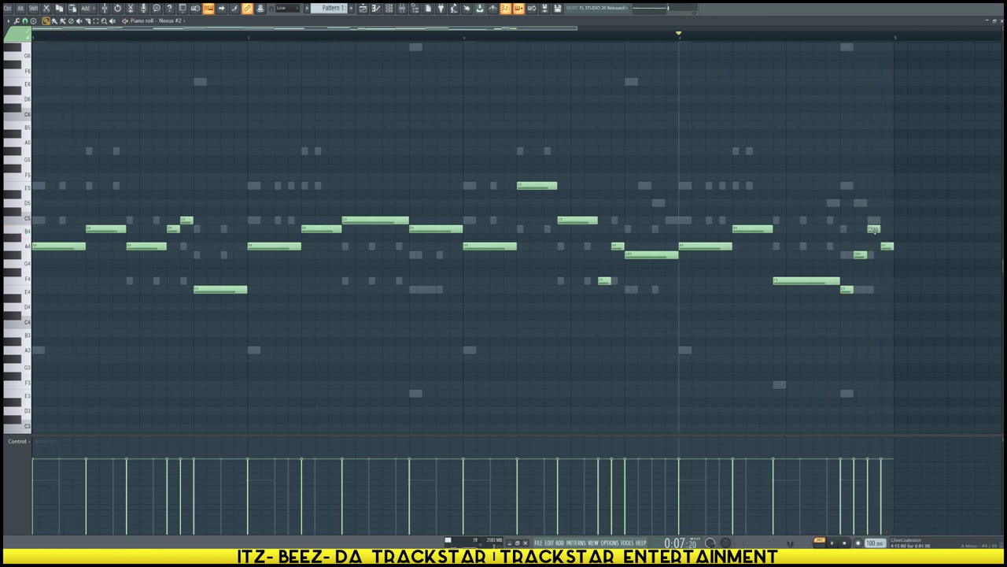
key(ctrl+z)
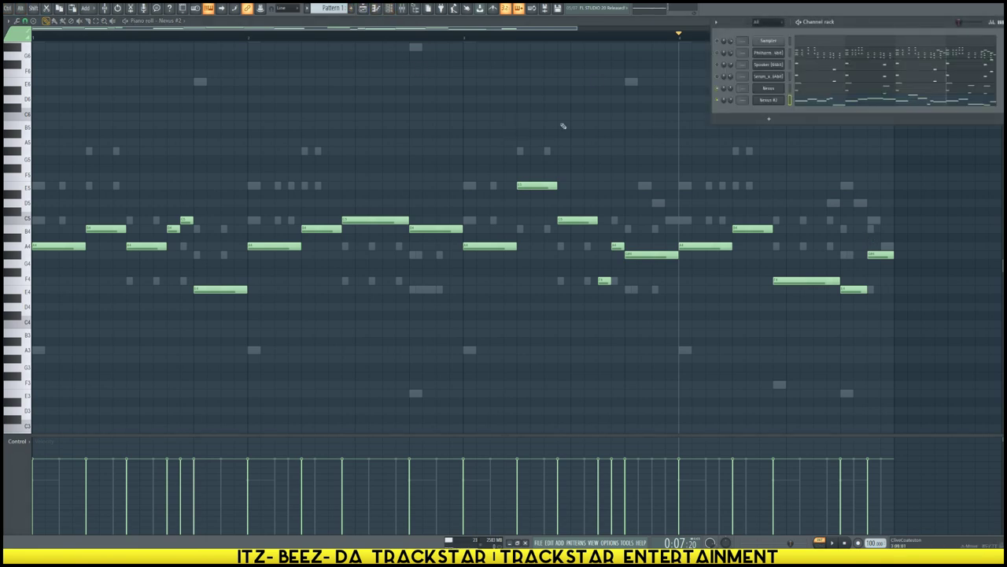
Step: Transpose the Nexus #2 theremin melody up one octave and play it with the other channels
key(ctrl+Up)
key(space)
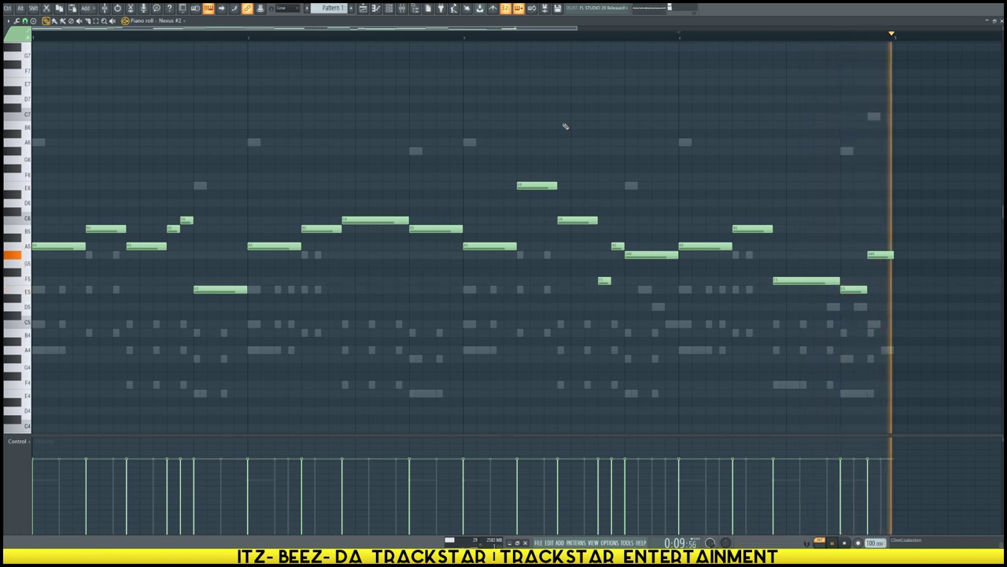
key(space)
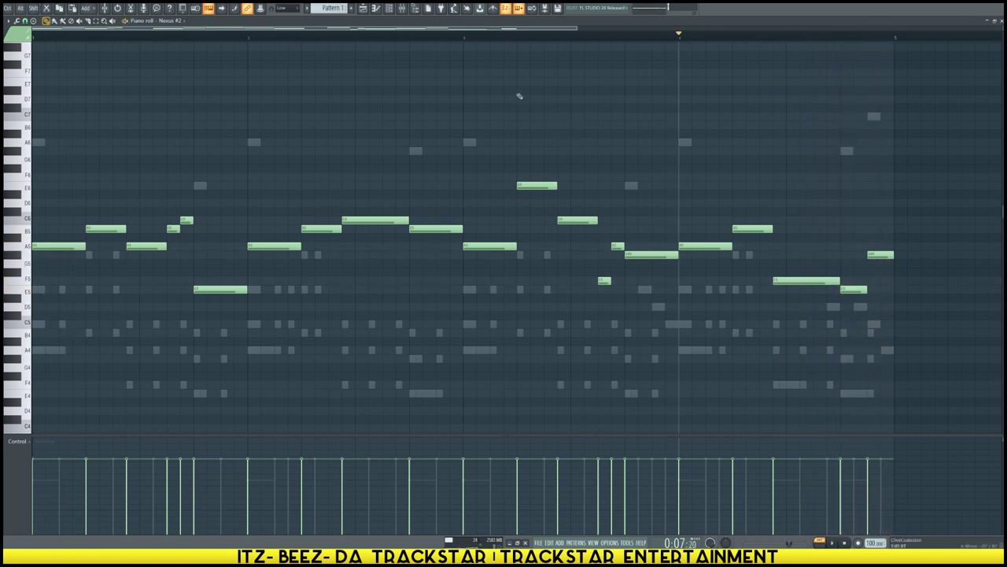
click(391, 9)
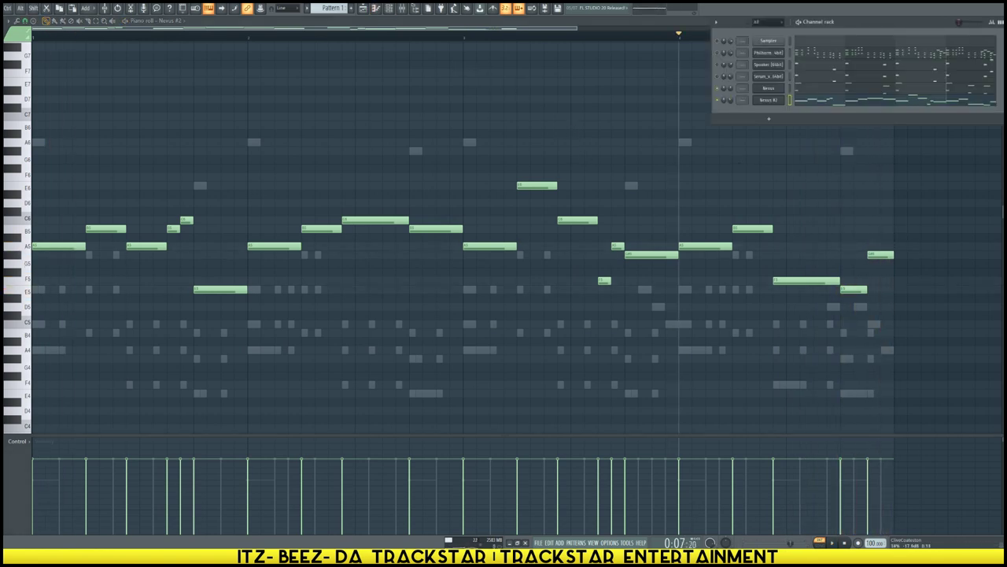
key(space)
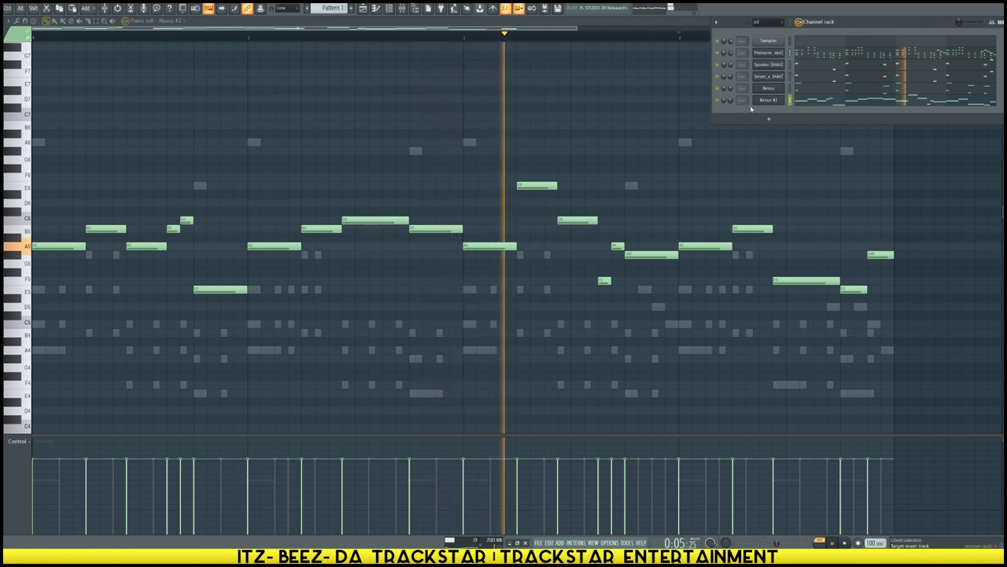
Step: Clone the Nexus #2 channel and transpose the copy's theremin notes down one octave
right_click(783, 100)
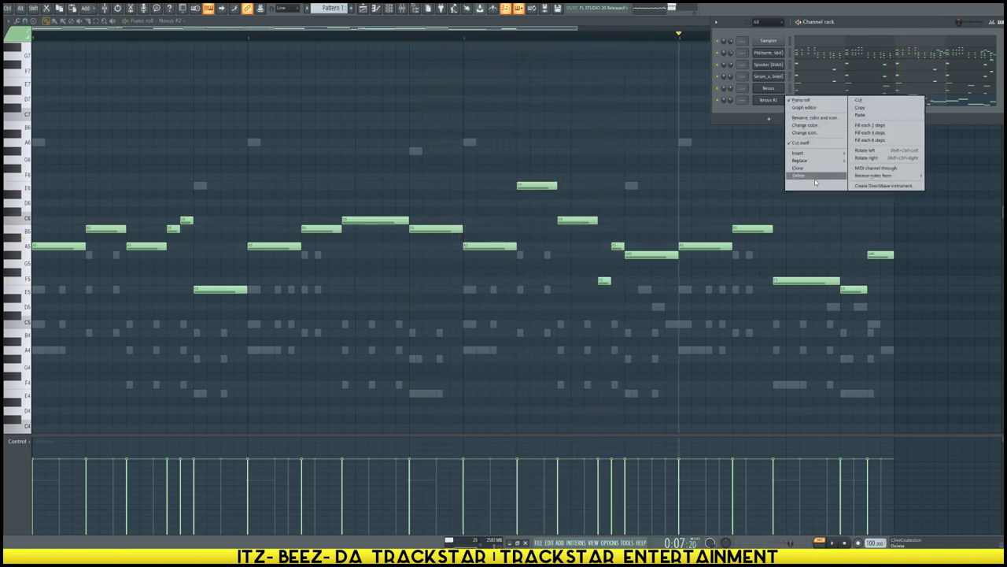
click(799, 168)
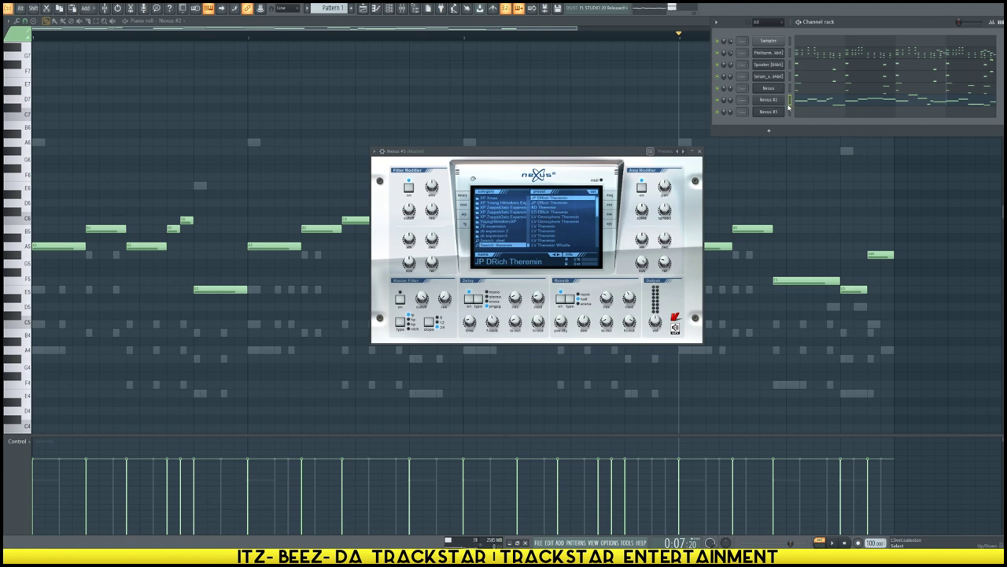
click(789, 112)
key(F6)
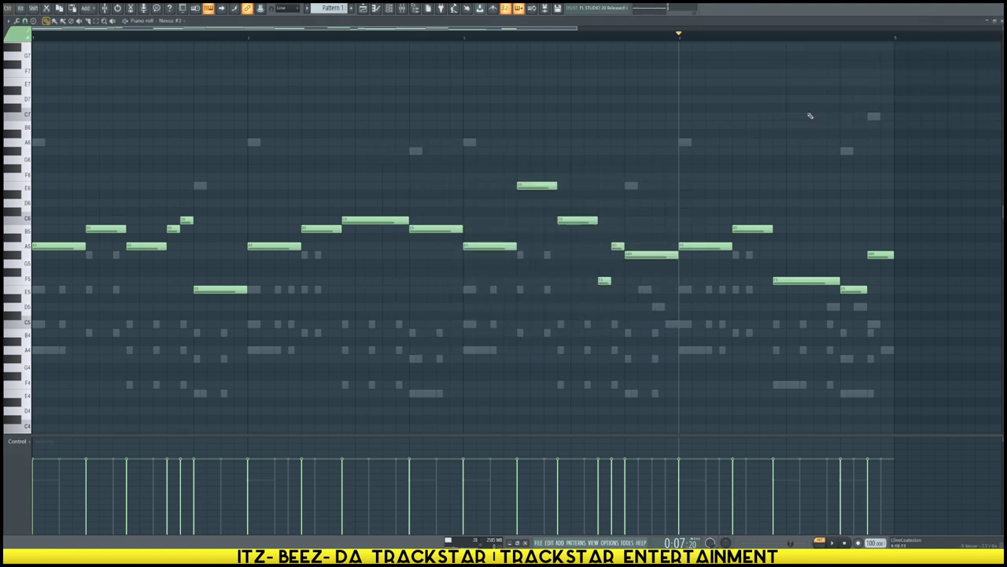
key(ctrl+Down)
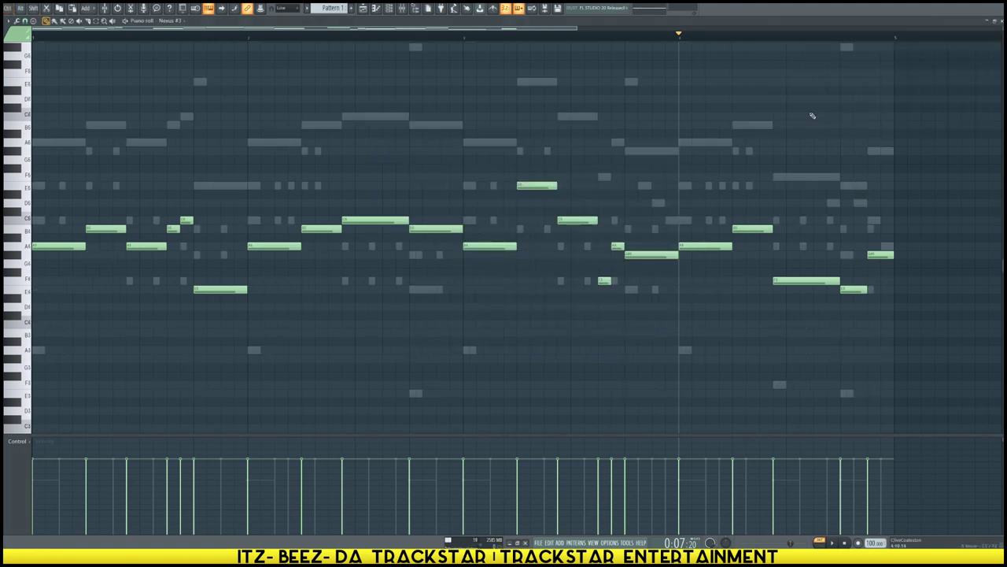
Step: Play the pattern to hear both theremin layers together
click(389, 9)
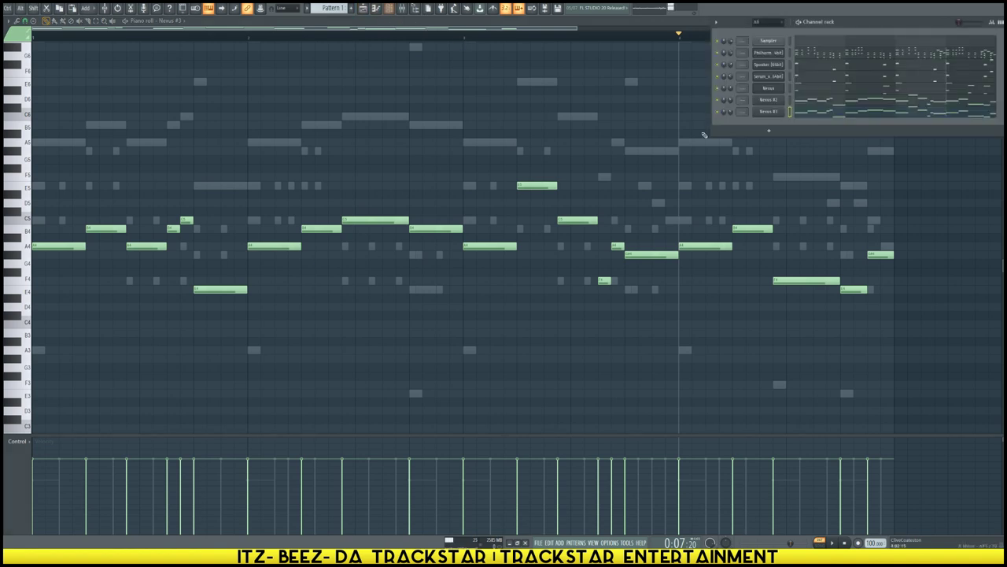
key(space)
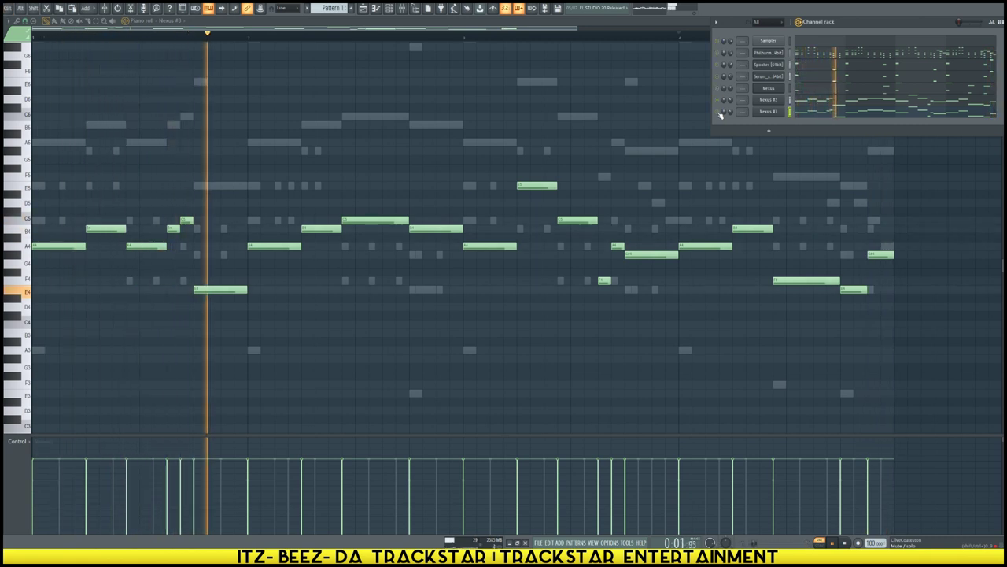
key(space)
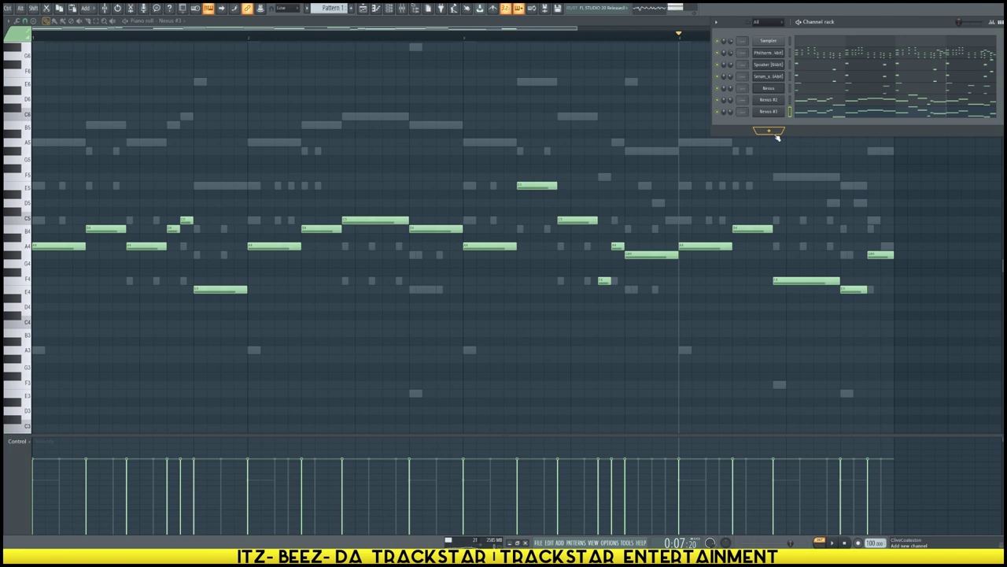
Step: Add a Tone2 Gladiator [64bit] instrument as a new channel
click(775, 134)
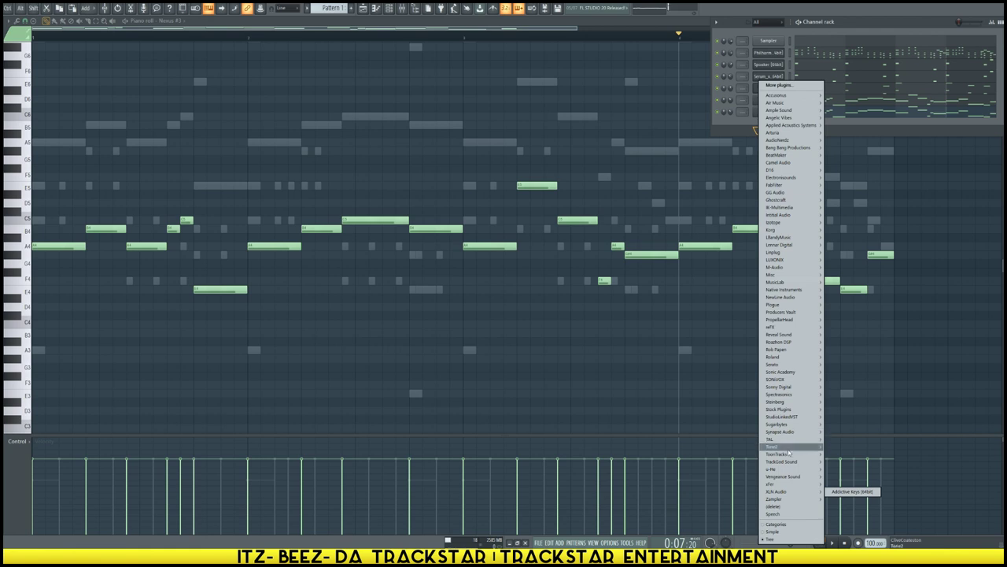
mouse_move(808, 451)
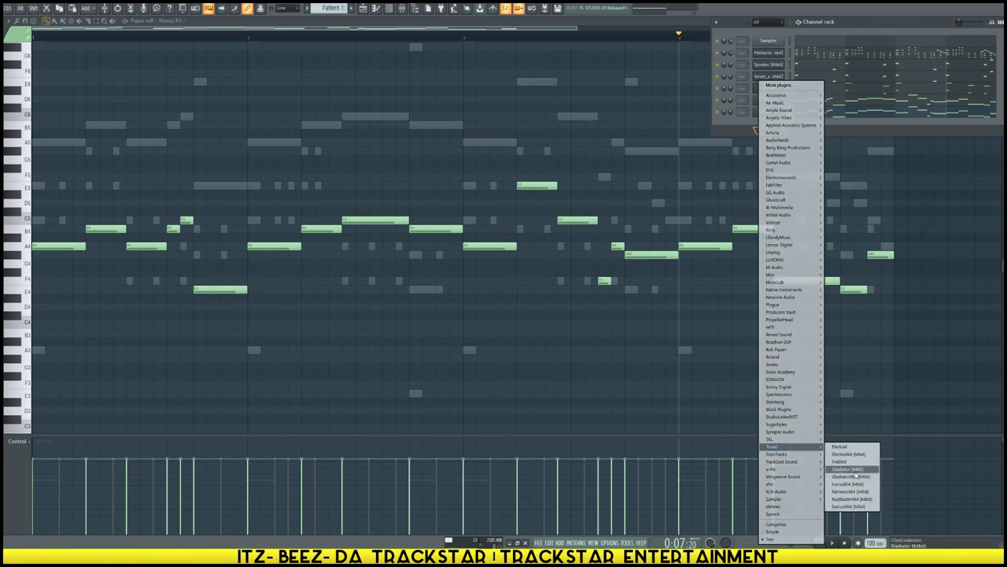
click(850, 470)
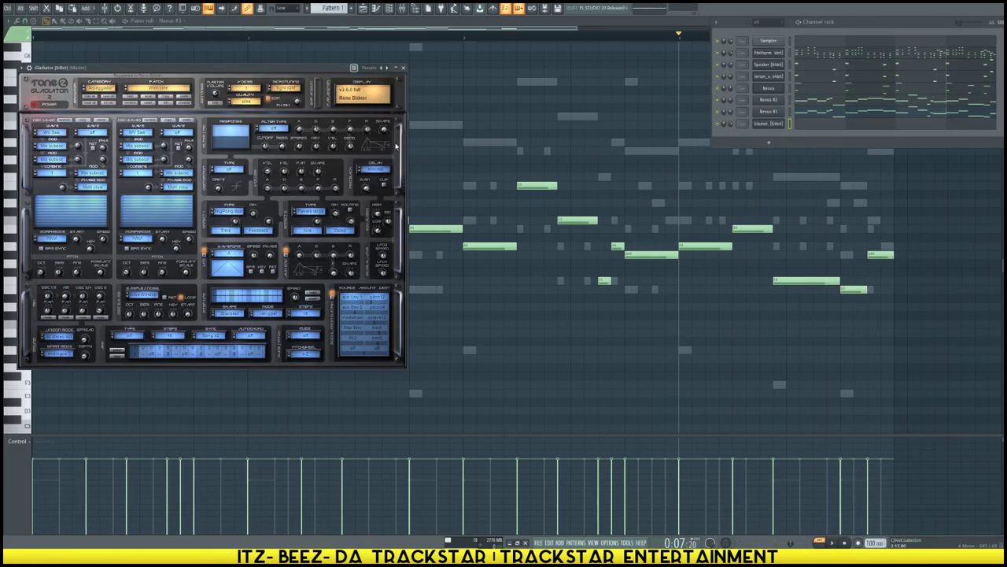
Step: Put the theremin melody on the Gladiator channel and load a patch from the synth's Lead category
drag(370, 68, 685, 120)
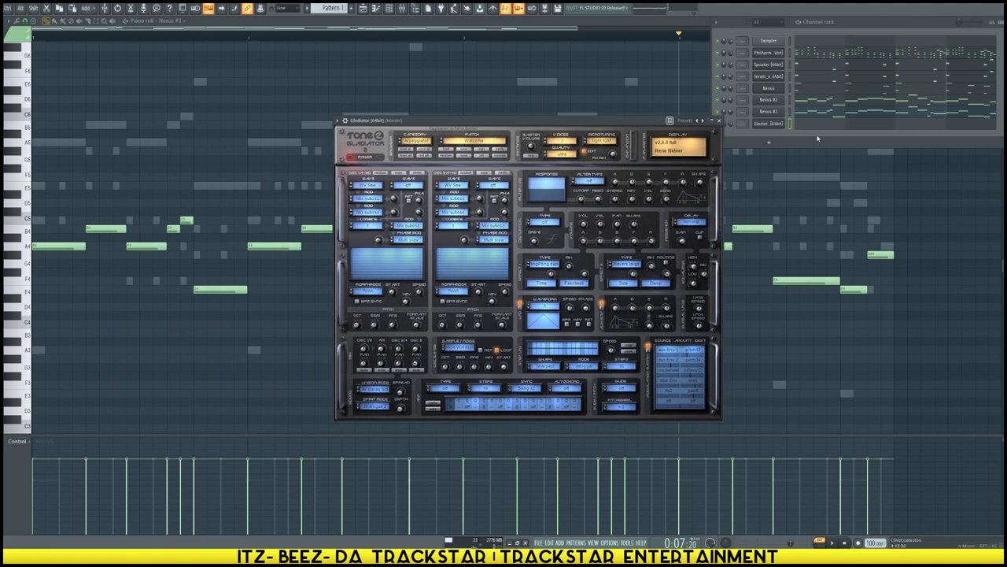
click(791, 120)
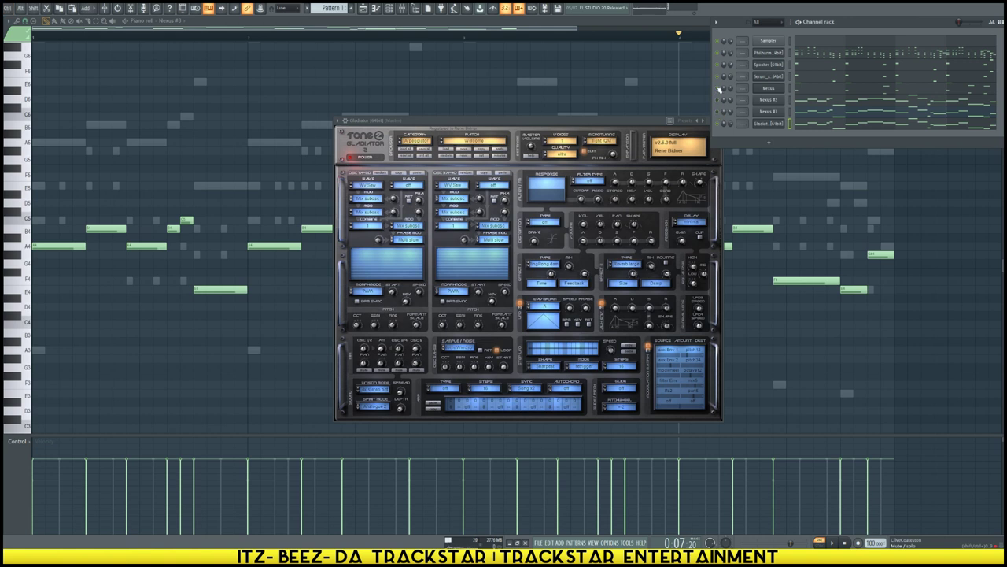
drag(569, 127, 472, 115)
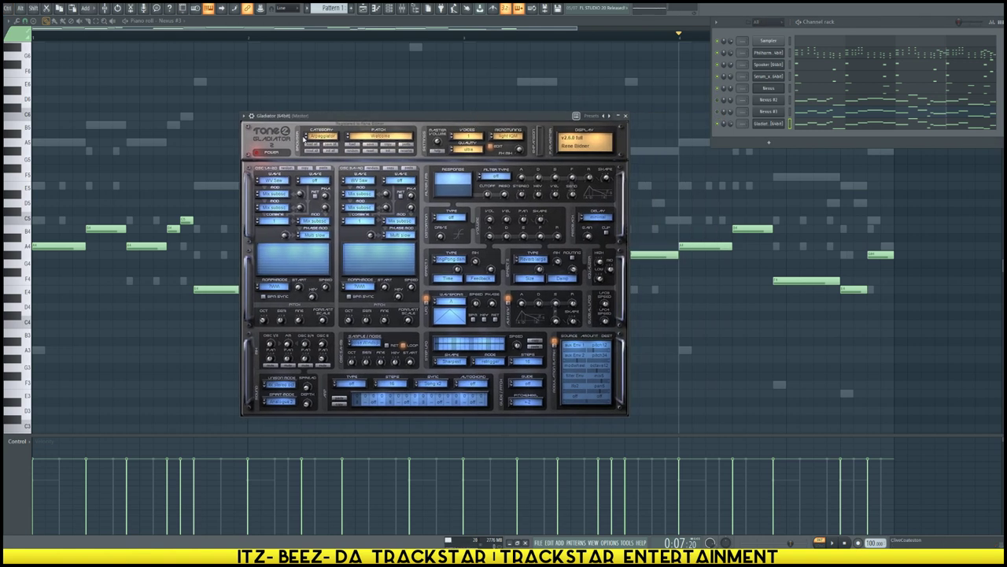
click(306, 137)
click(344, 162)
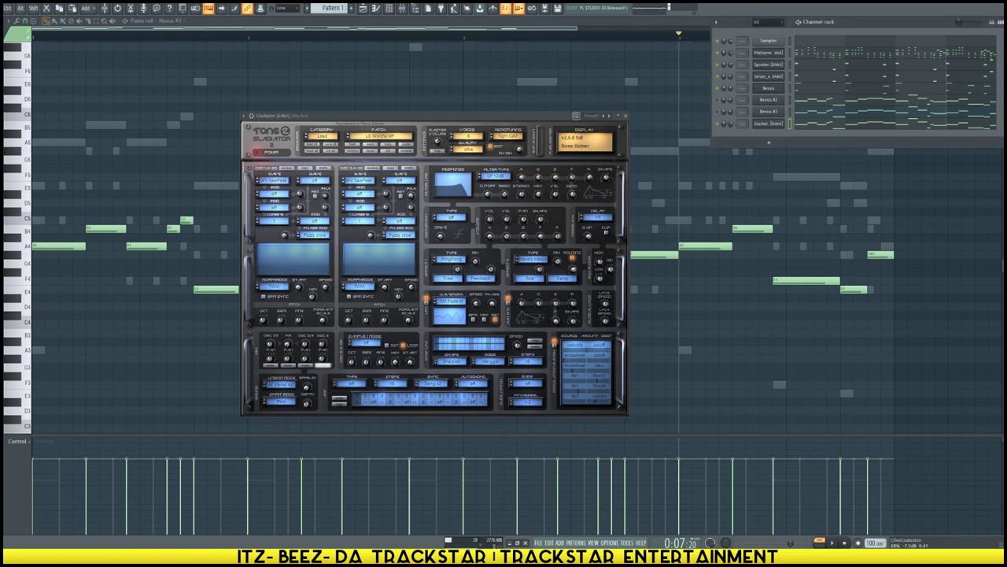
key(space)
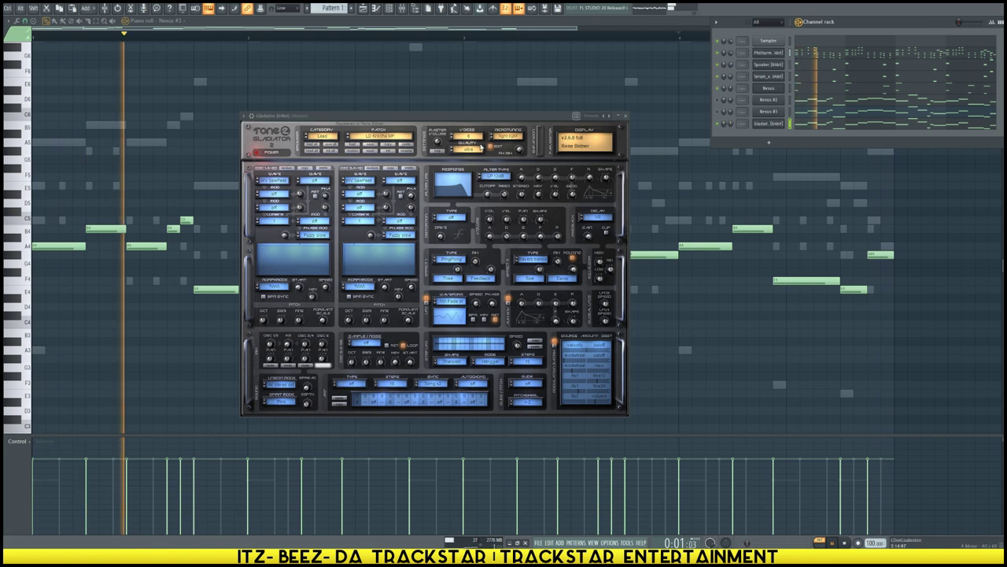
key(space)
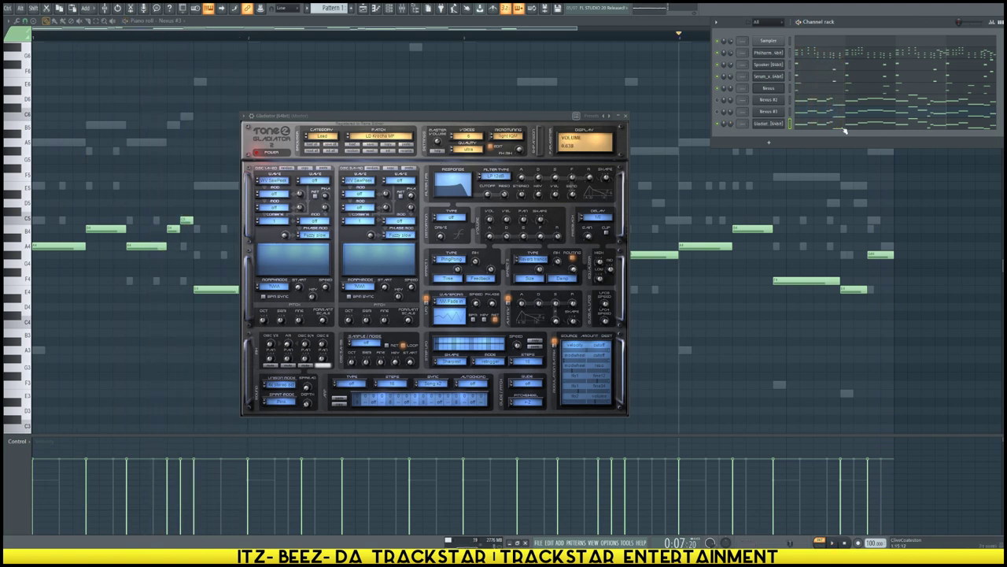
Step: Transpose the Gladiator melody up one octave and play the pattern
click(844, 130)
key(ctrl+Up)
key(space)
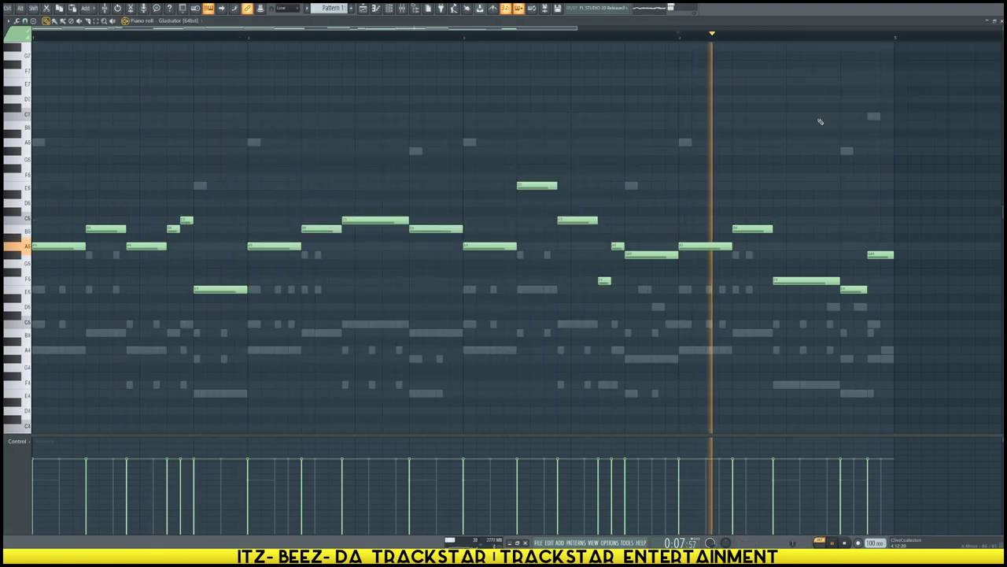
mouse_move(354, 20)
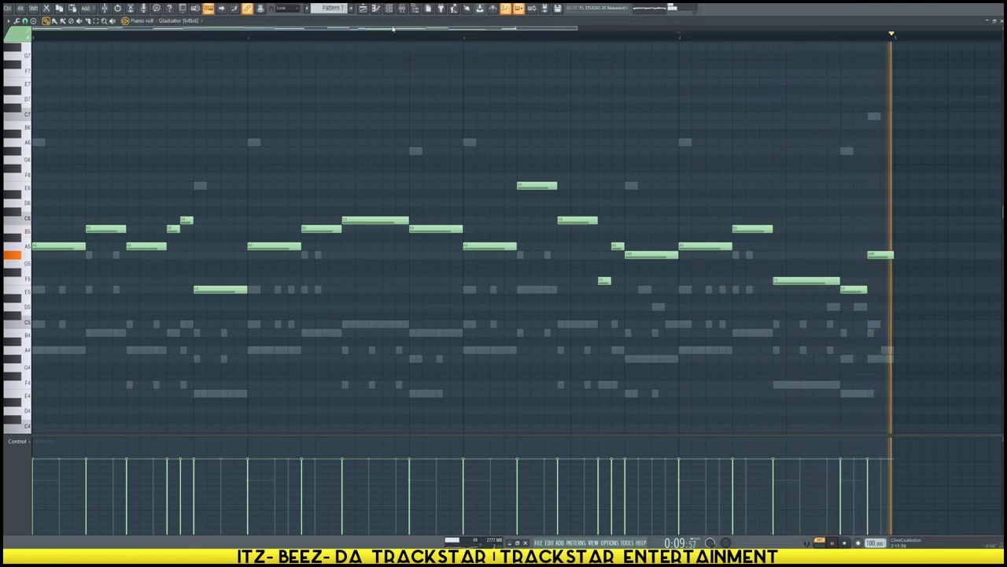
Step: Try other Lead patches in Gladiator while the pattern plays
key(F6)
click(768, 124)
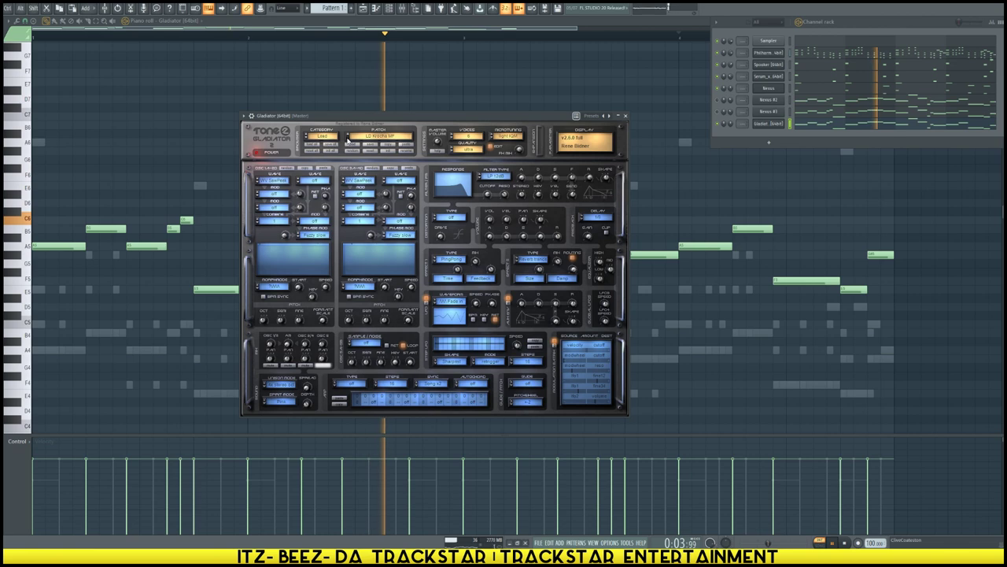
click(347, 138)
click(347, 137)
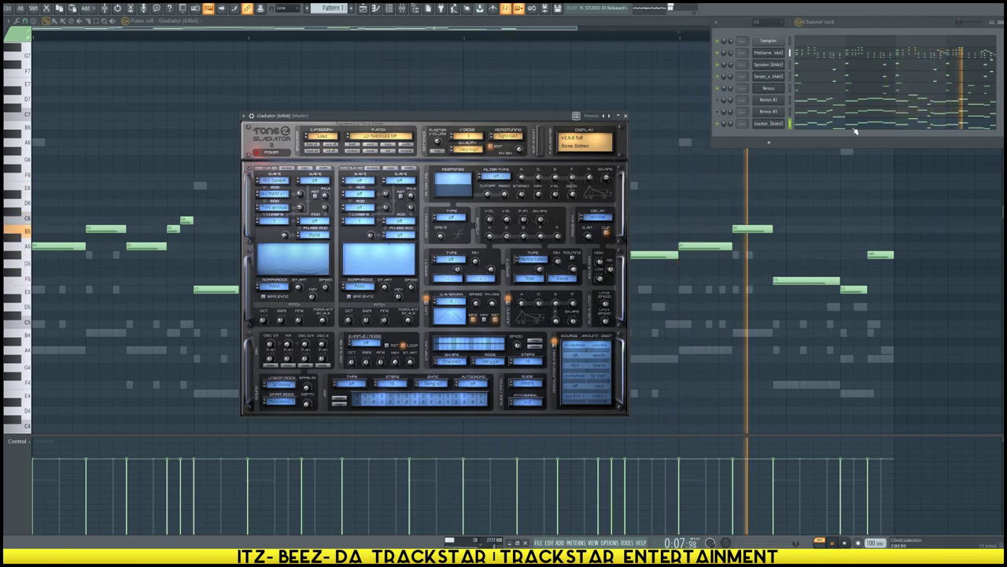
Step: Raise the Gladiator melody another octave so it starts on A6, and listen to the pattern
key(F7)
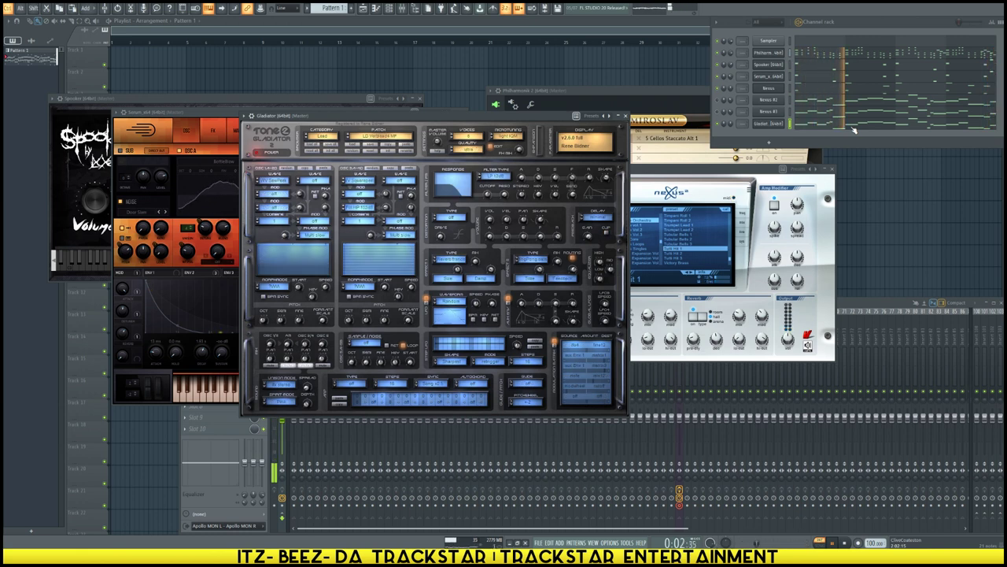
key(F7)
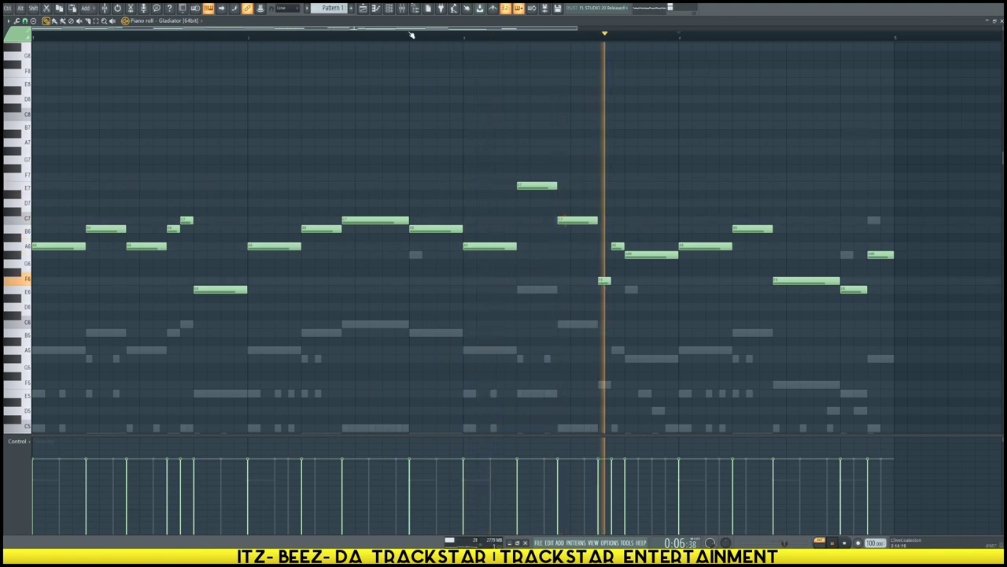
click(390, 8)
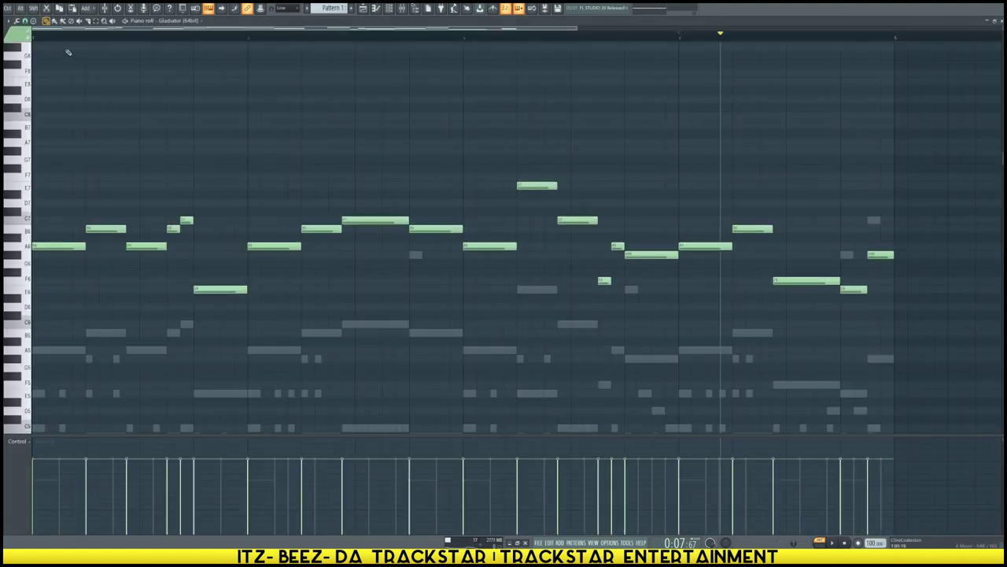
key(space)
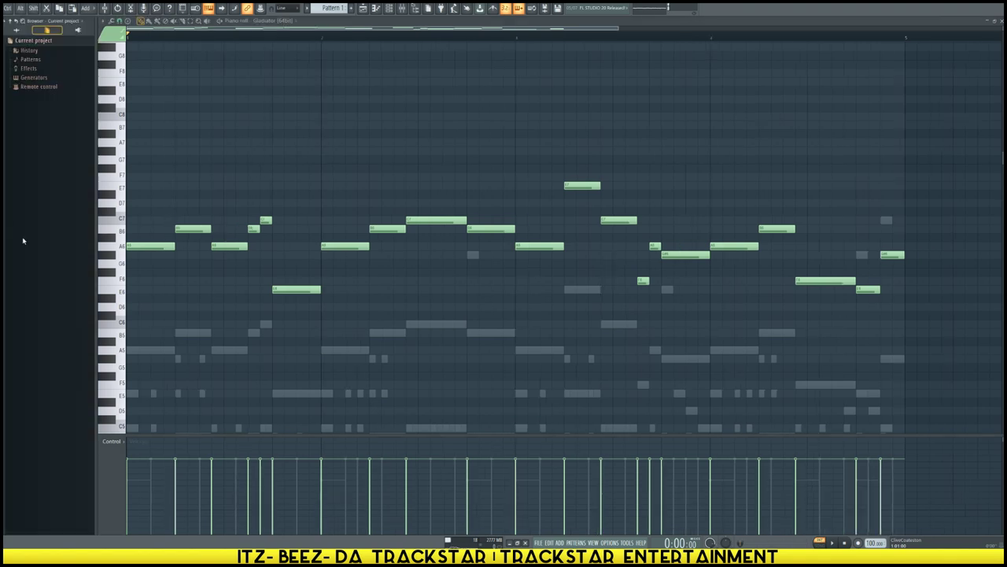
Step: Add a one-step G#7 note at step 3 of bar 1 in the Gladiator melody and play it
click(61, 151)
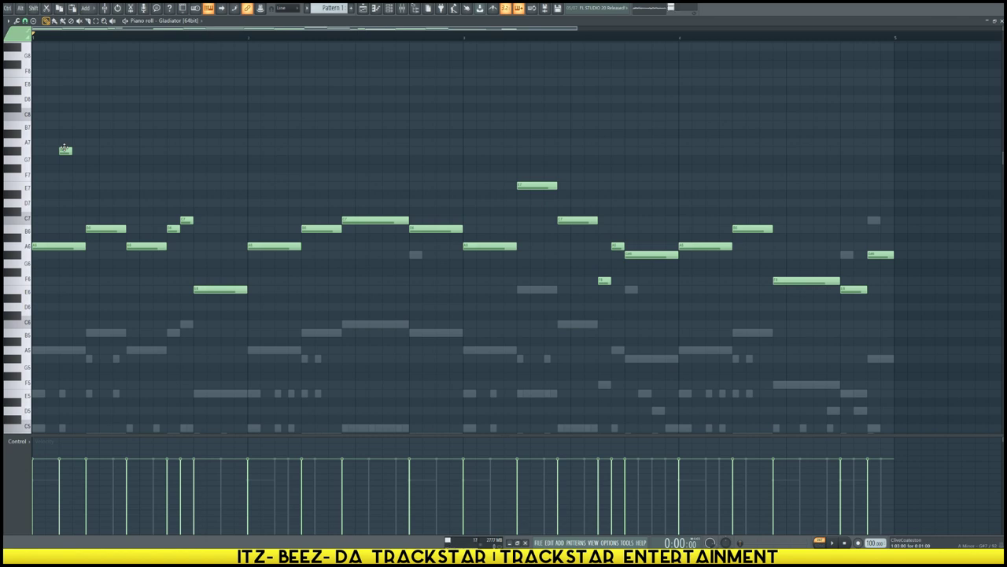
key(space)
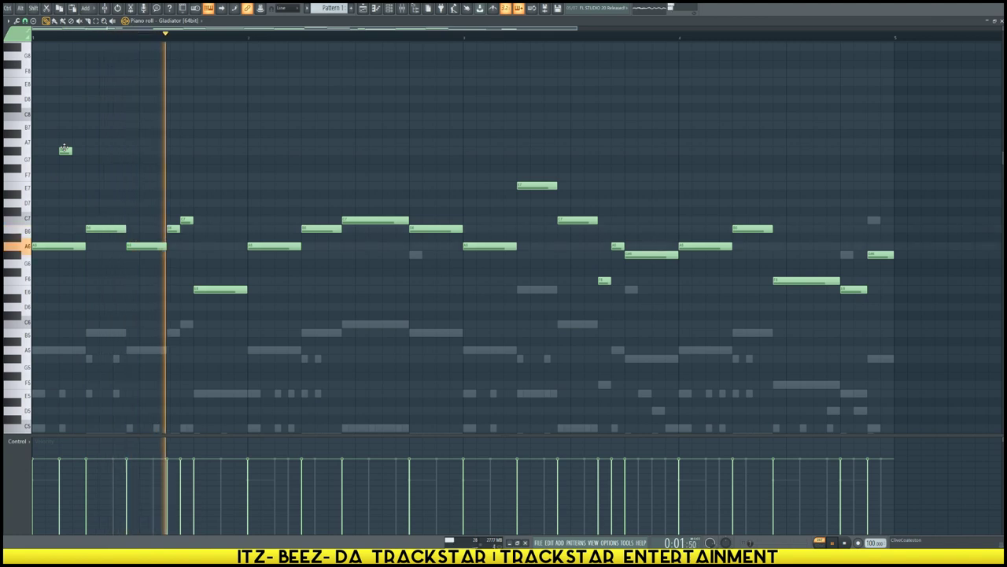
key(space)
key(space)
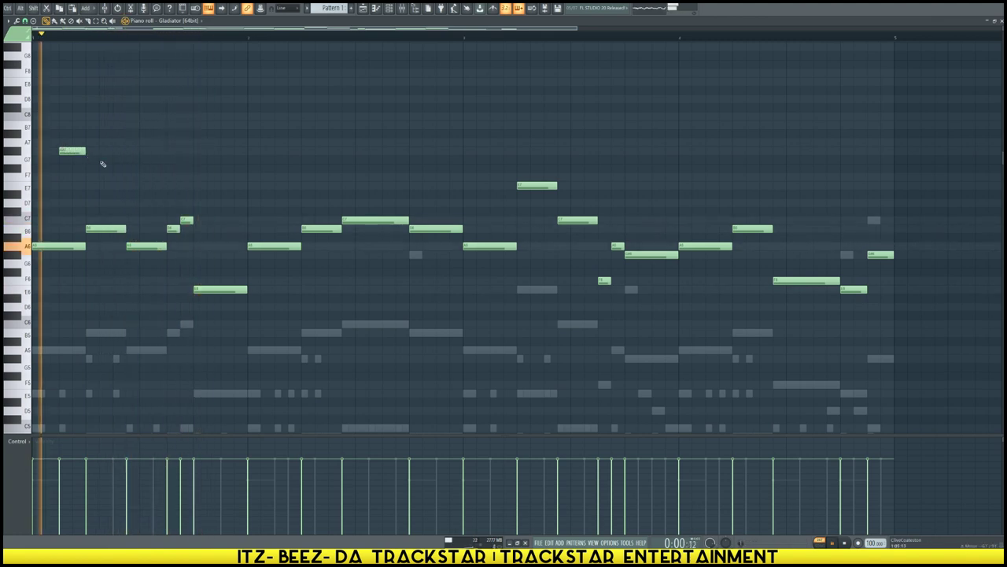
key(space)
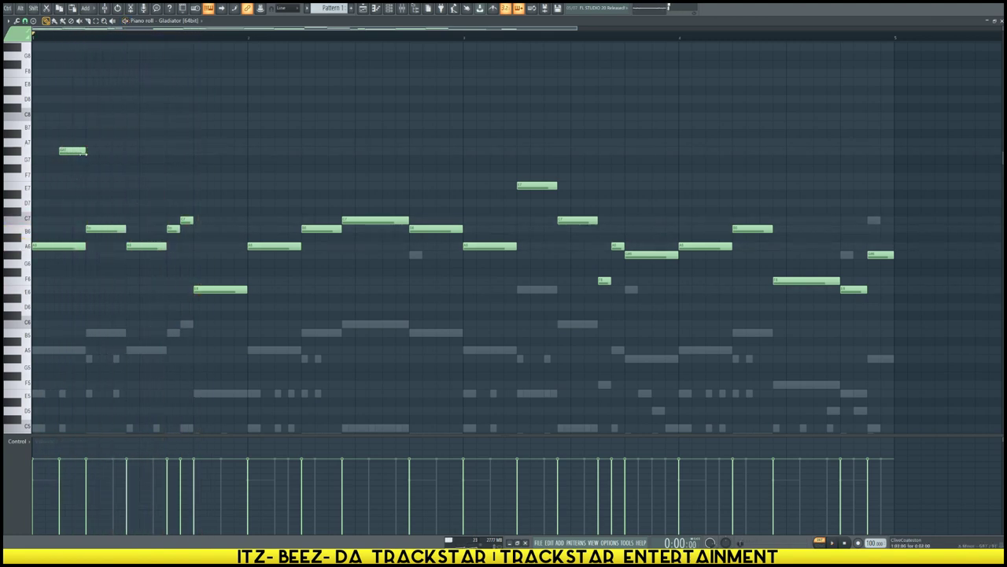
key(space)
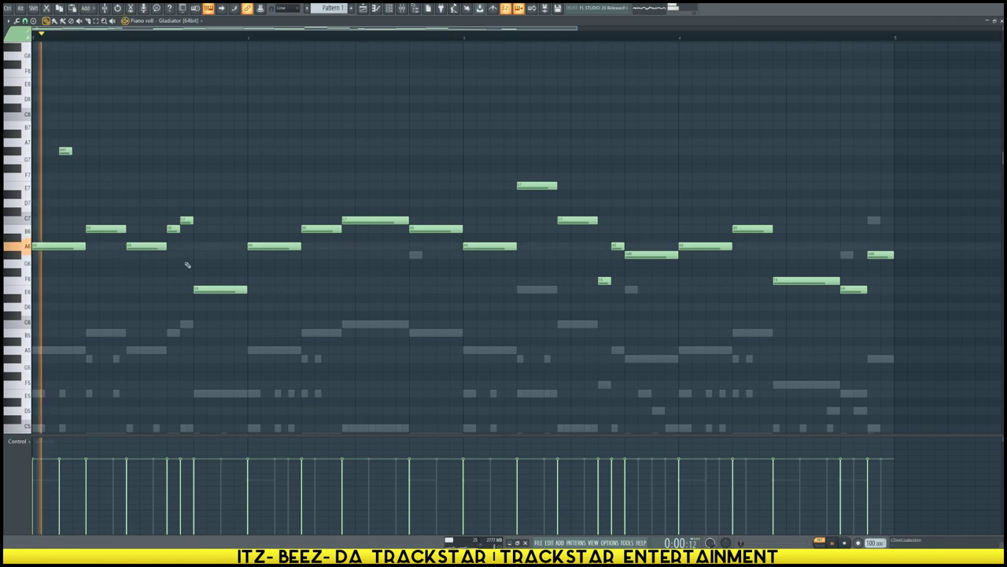
Step: Add two short A6 notes above the long E6 note at the end of bar 1
click(238, 247)
key(space)
click(209, 246)
right_click(240, 246)
drag(210, 246, 196, 246)
click(226, 246)
key(space)
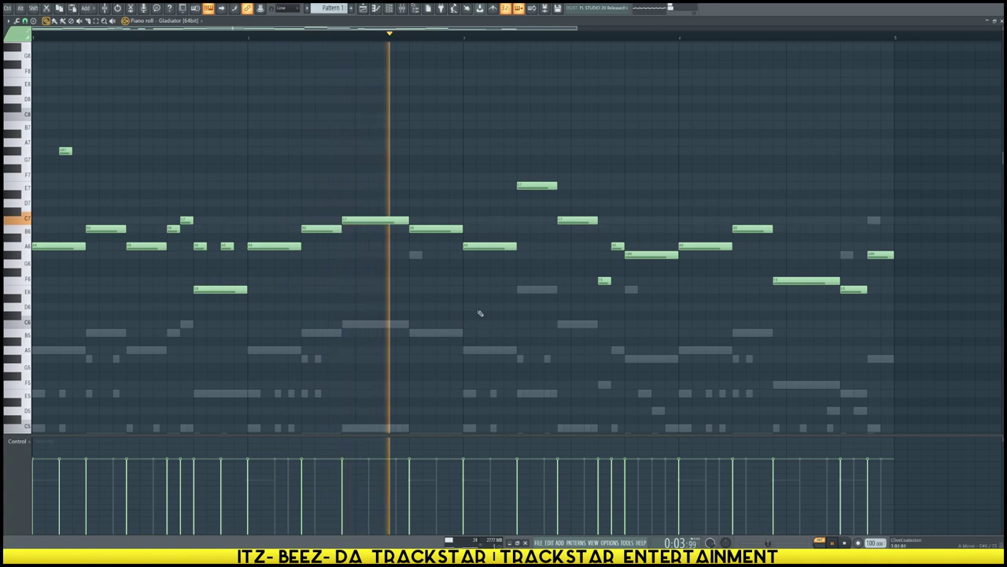
Step: Try a short G#6 and A6 accent under the last B6 note of bar 2, and remove it
key(space)
key(space)
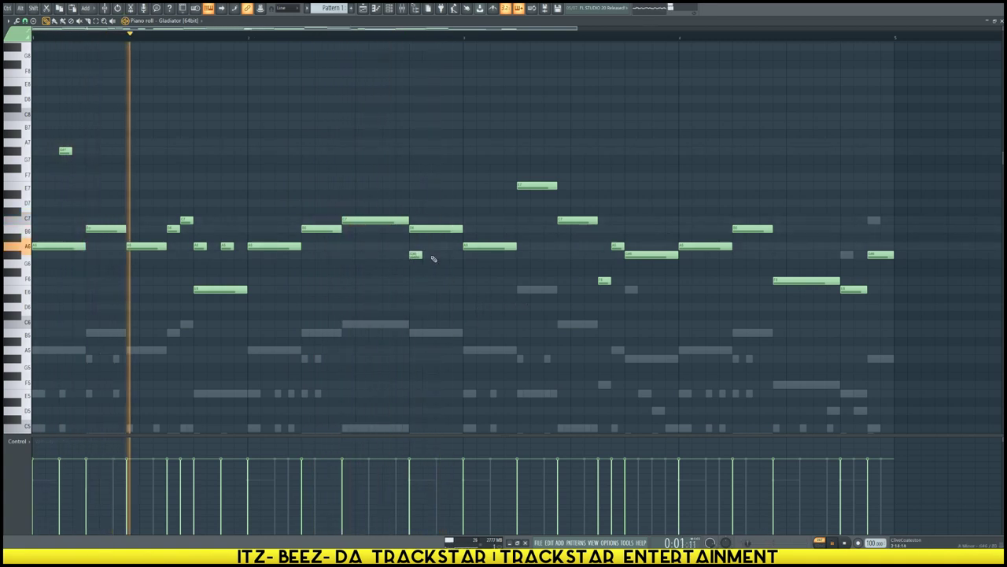
click(441, 247)
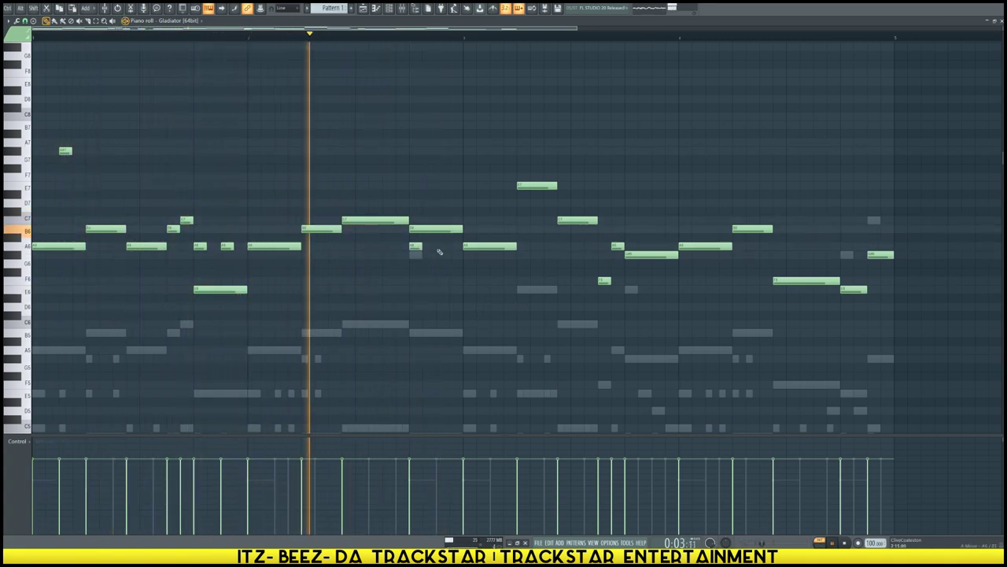
key(space)
key(space)
right_click(443, 246)
right_click(415, 246)
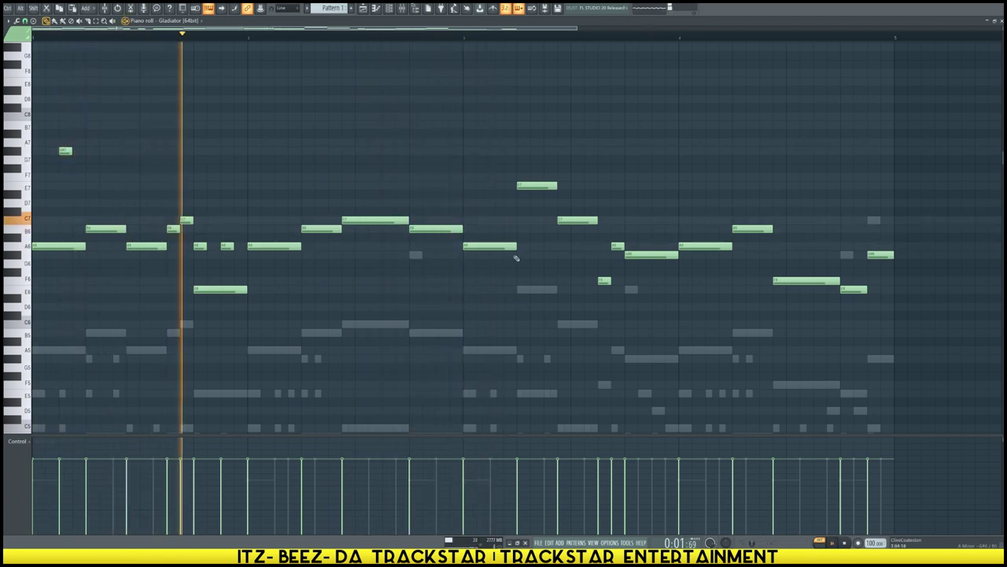
Step: Add short Gladiator accent notes: C7 in bar 3, and A6, G#6 and C7 in bar 4
click(537, 220)
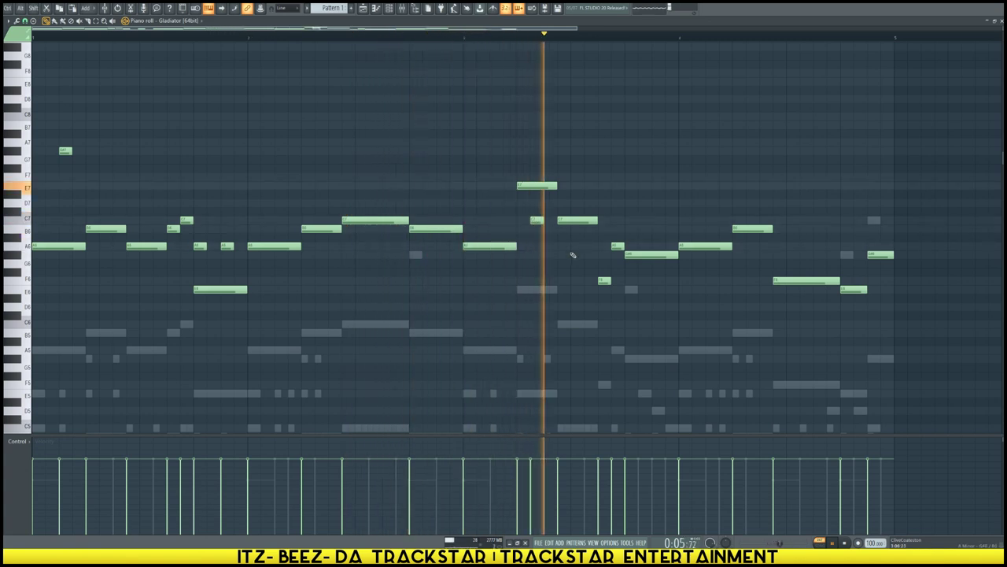
click(749, 246)
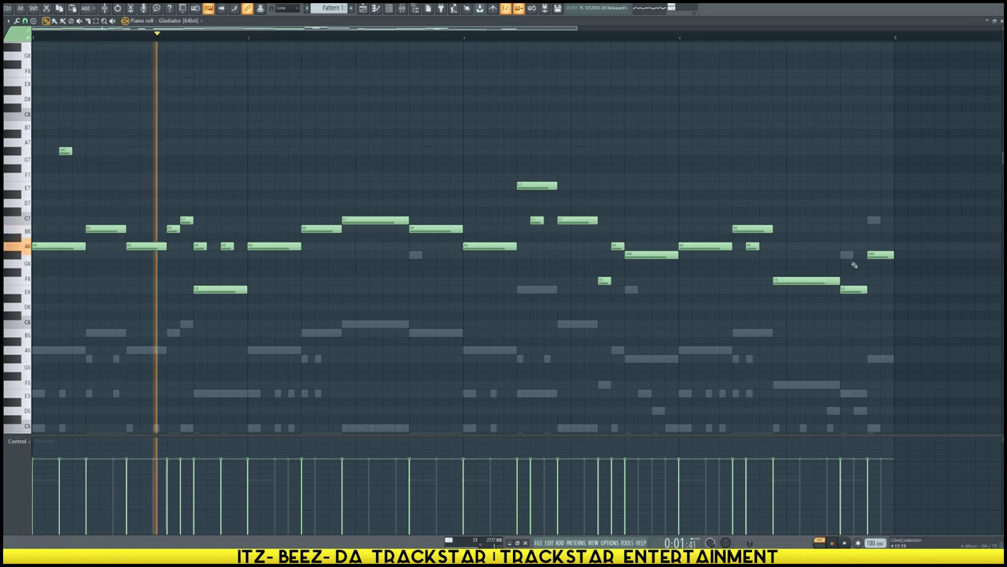
click(846, 254)
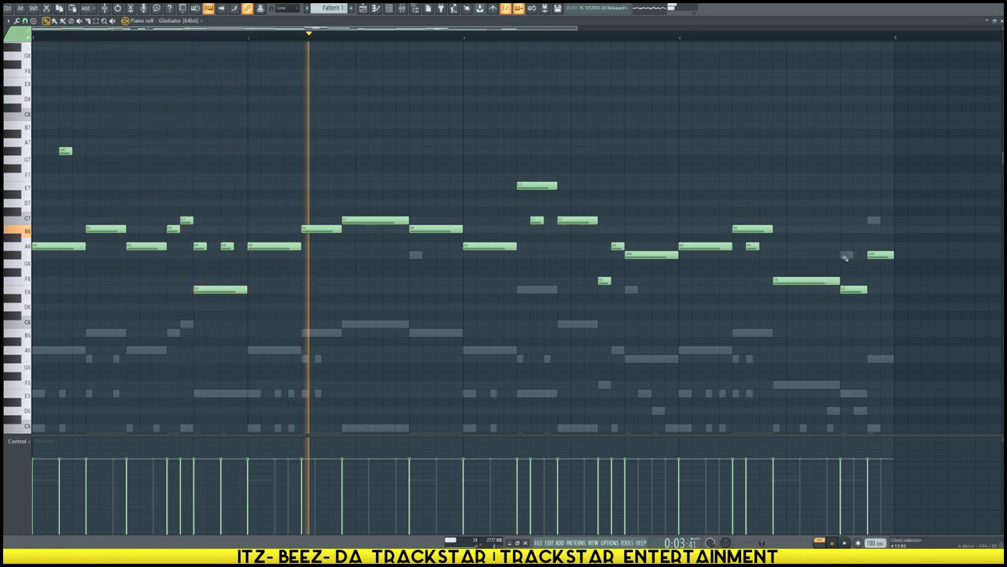
click(874, 219)
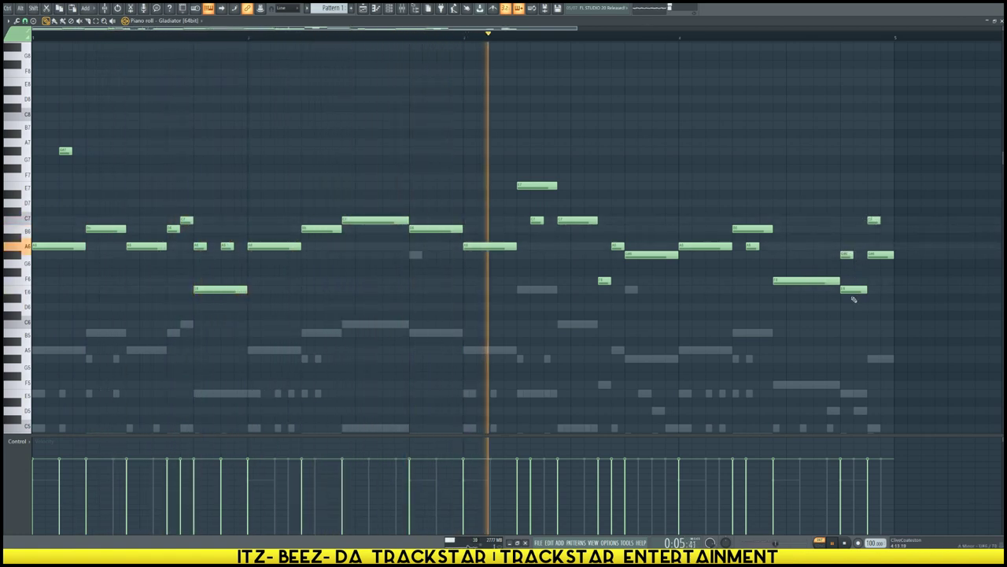
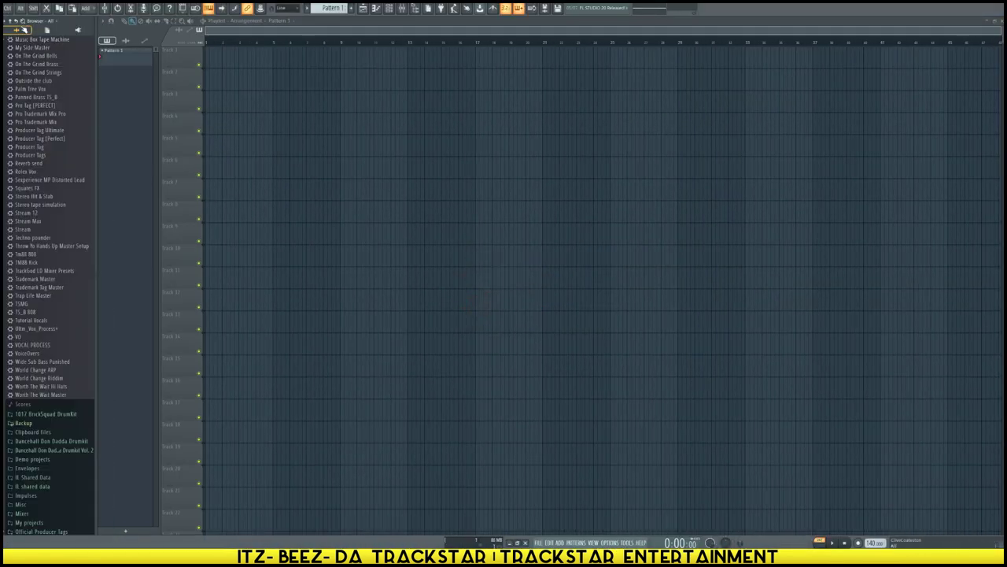
Step: Open the newest autosaved untitled project from the Backup folder and show its mixer and channel rack
click(13, 22)
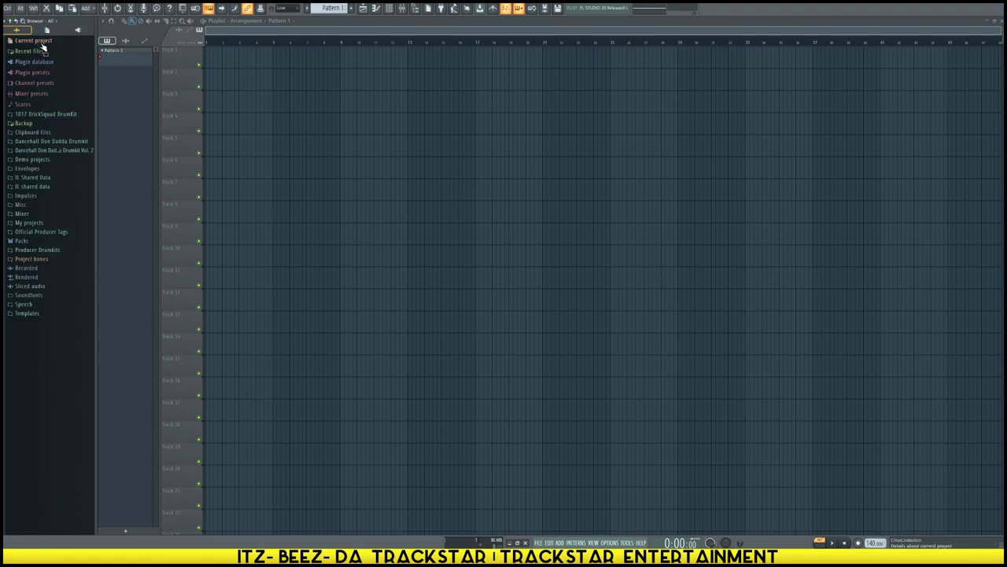
click(27, 123)
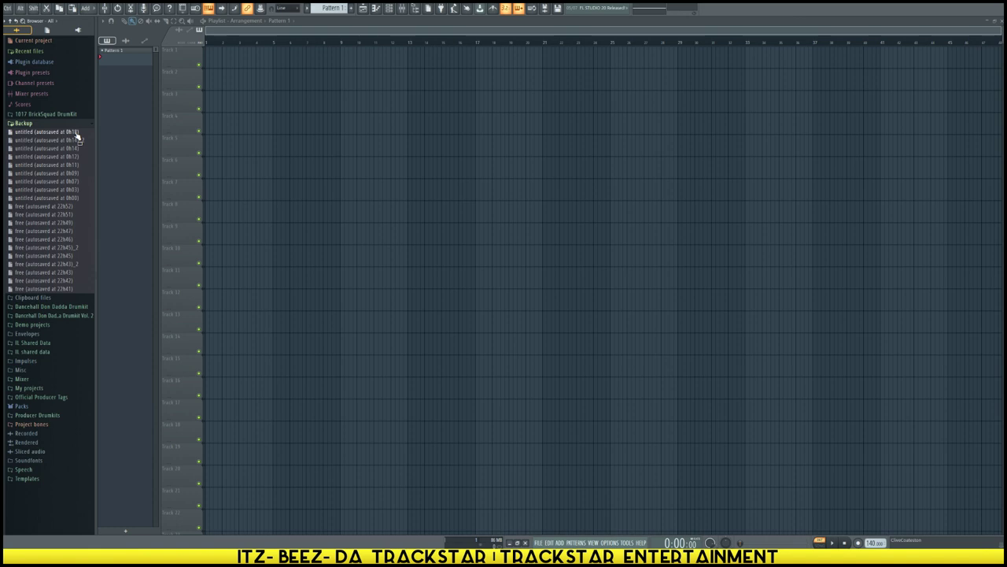
right_click(77, 136)
click(95, 133)
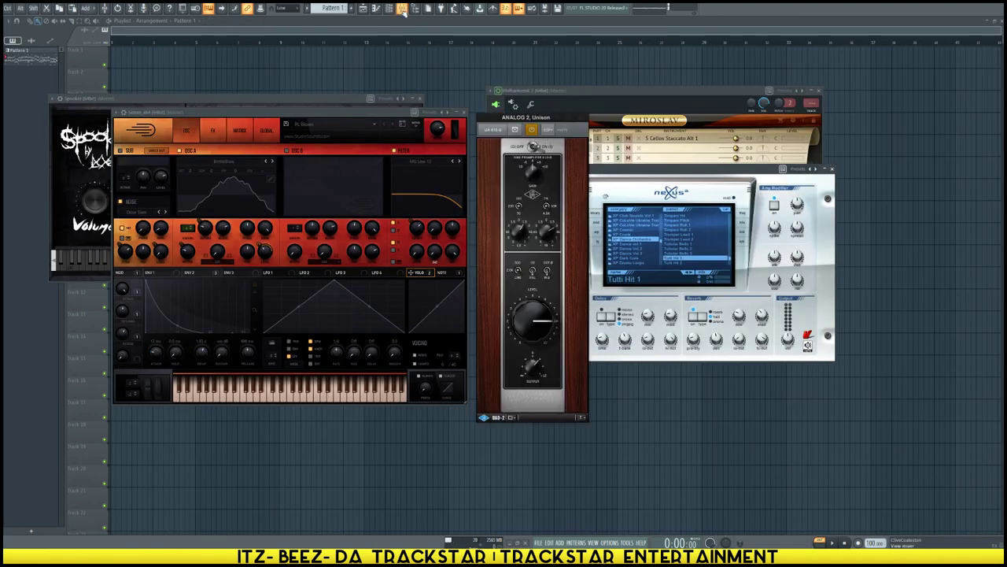
click(402, 9)
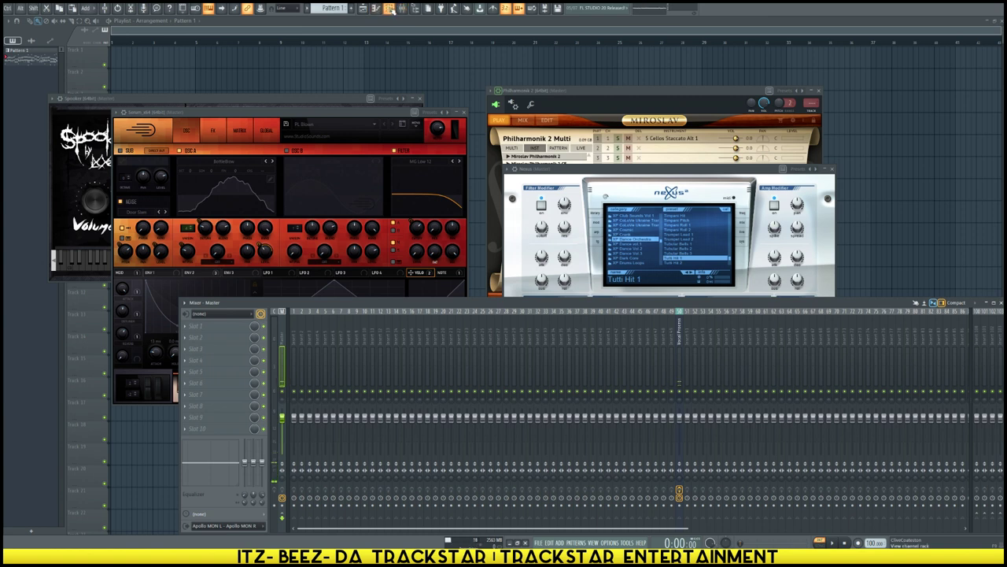
click(389, 8)
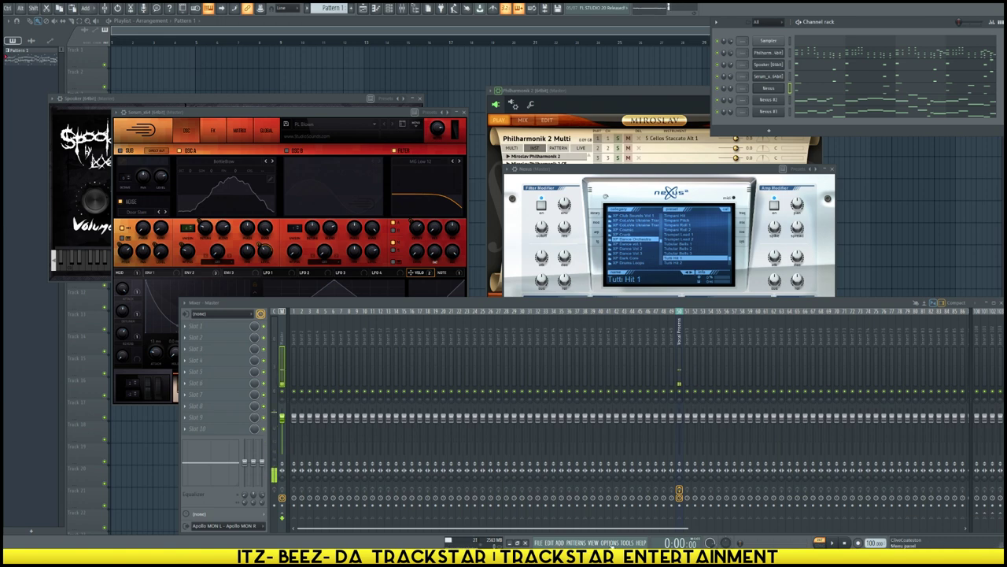
Step: Check the autosave option in the Files & folders settings and close the settings
click(610, 542)
click(640, 367)
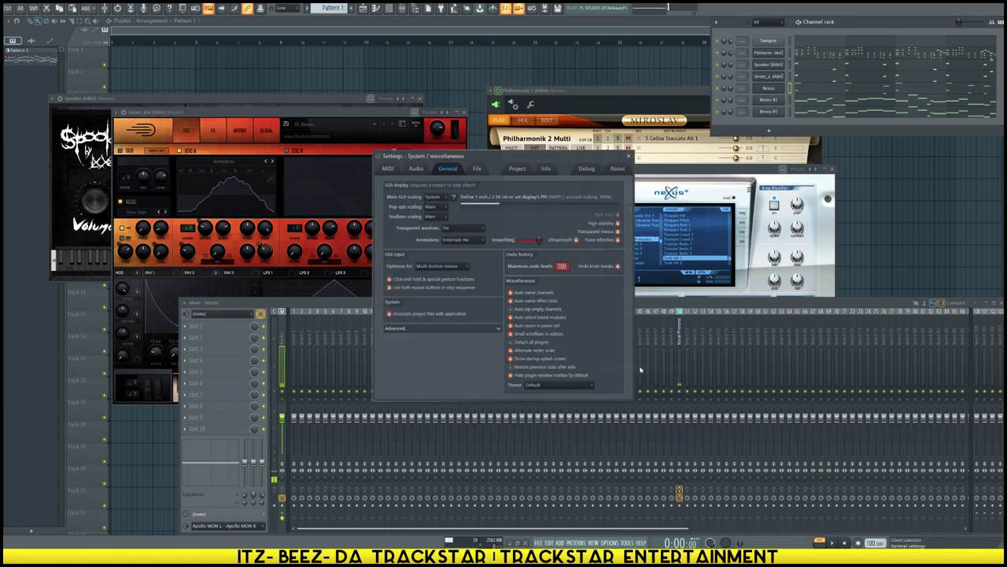
click(477, 169)
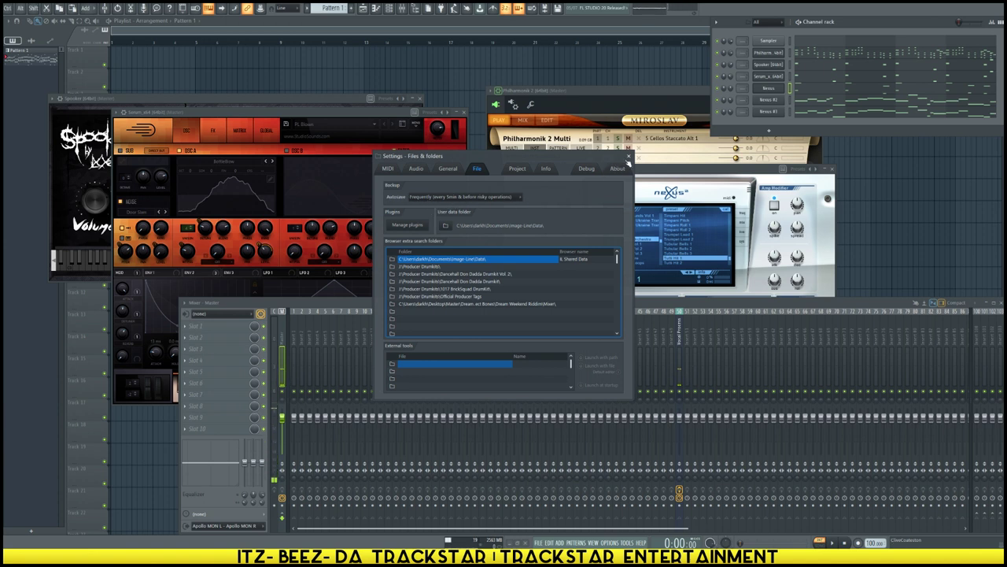
click(628, 157)
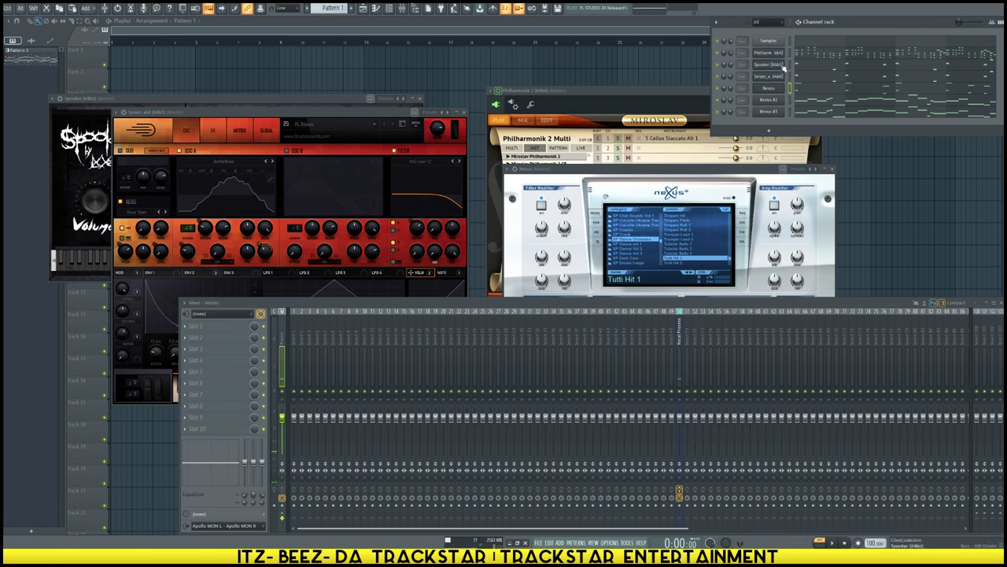
Step: Look over the autosaved projects in the browser's Backup folder and hide the browser again
key(alt+F8)
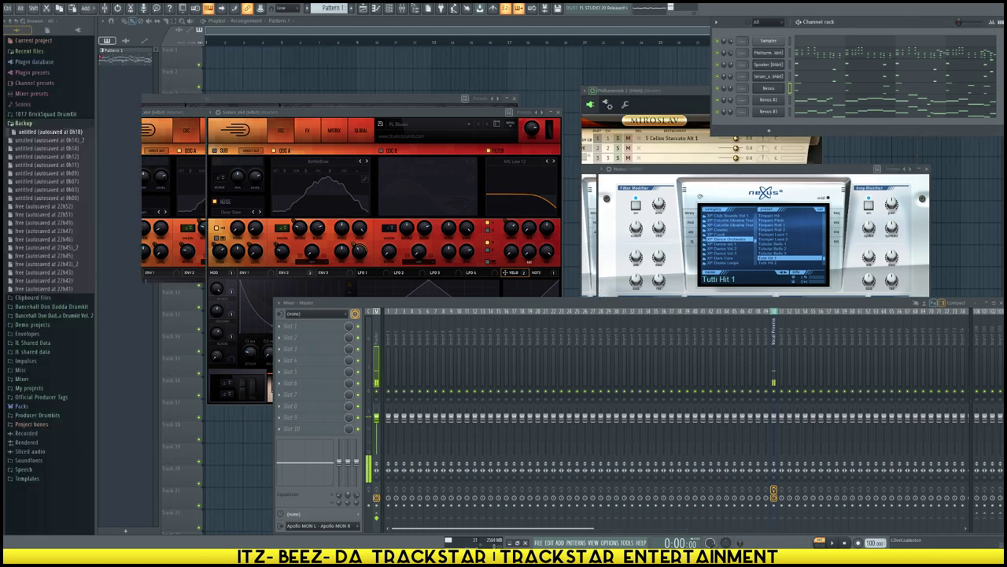
key(alt+F8)
key(alt+F8)
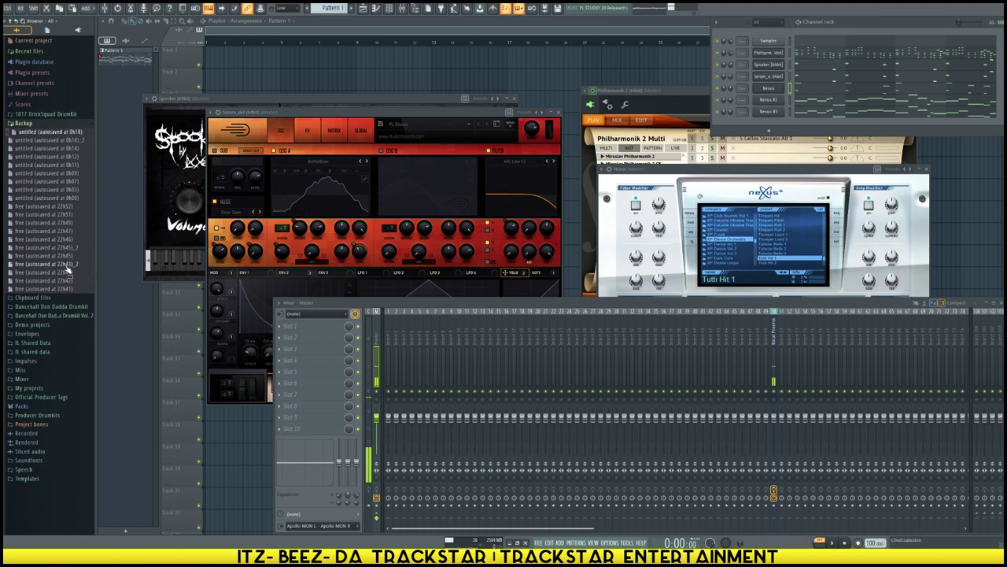
key(alt+F8)
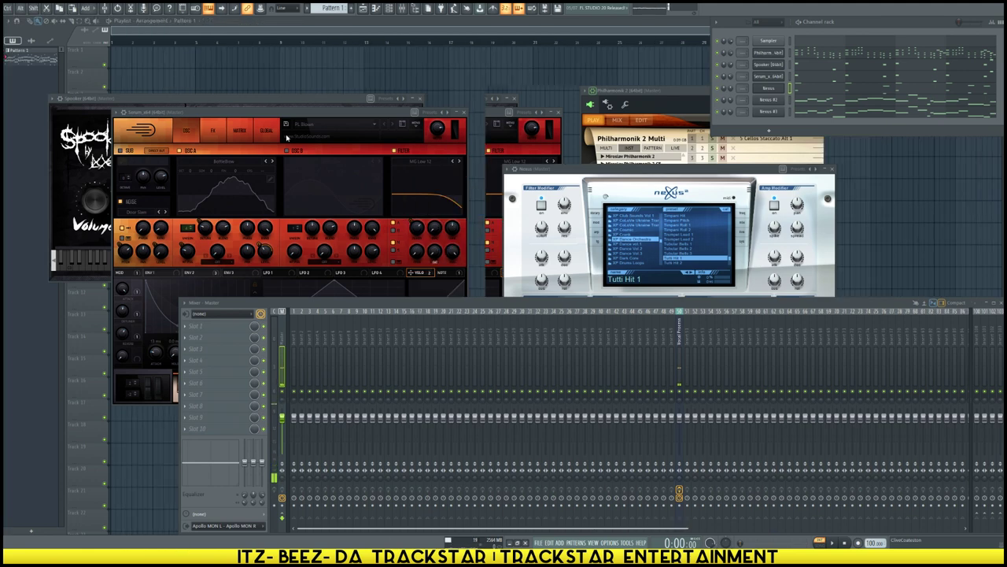
Step: Save the project under a new name as tutorial in the Desktop folder
key(ctrl+shift)
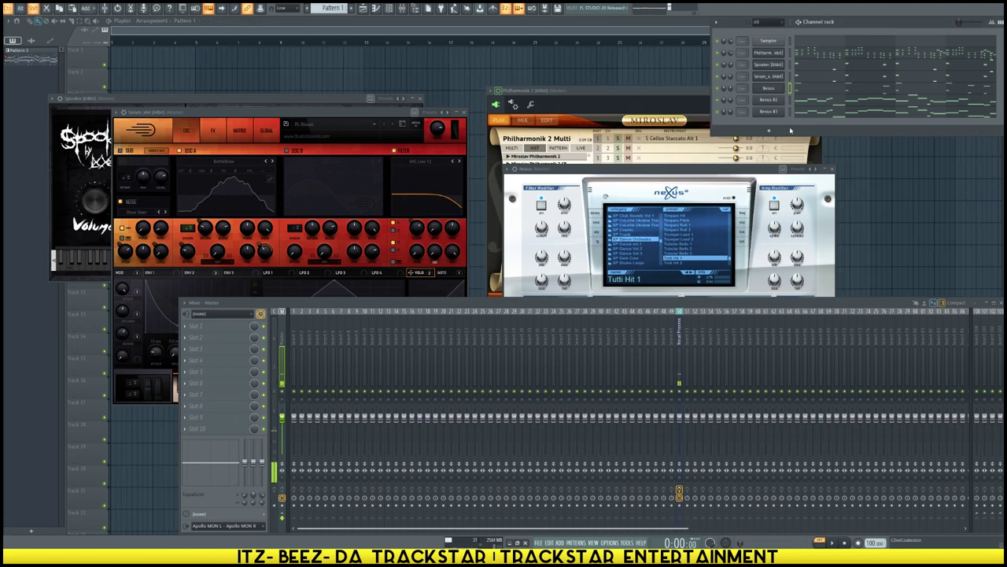
key(ctrl+shift+s)
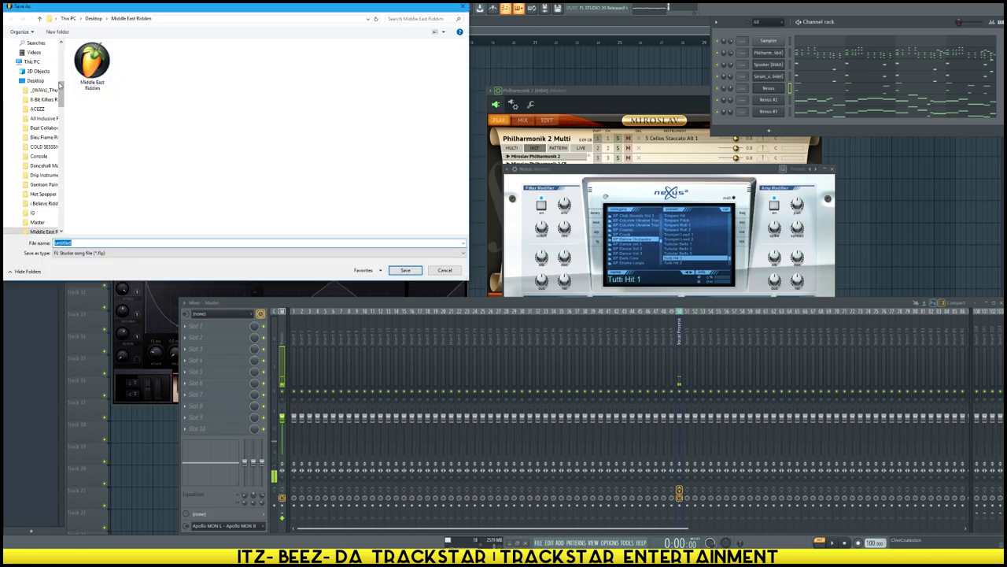
click(92, 18)
text(tutoria)
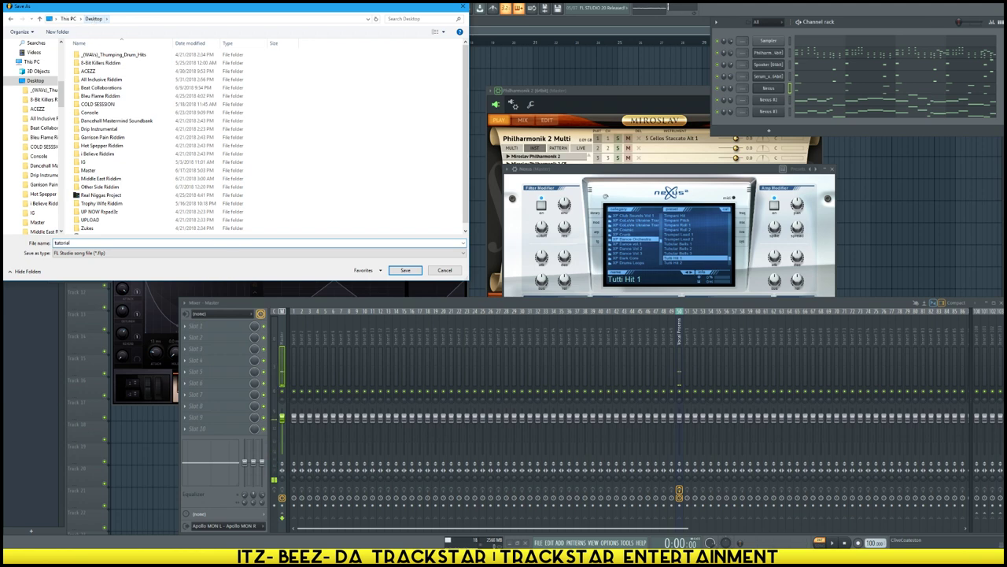
key(Return)
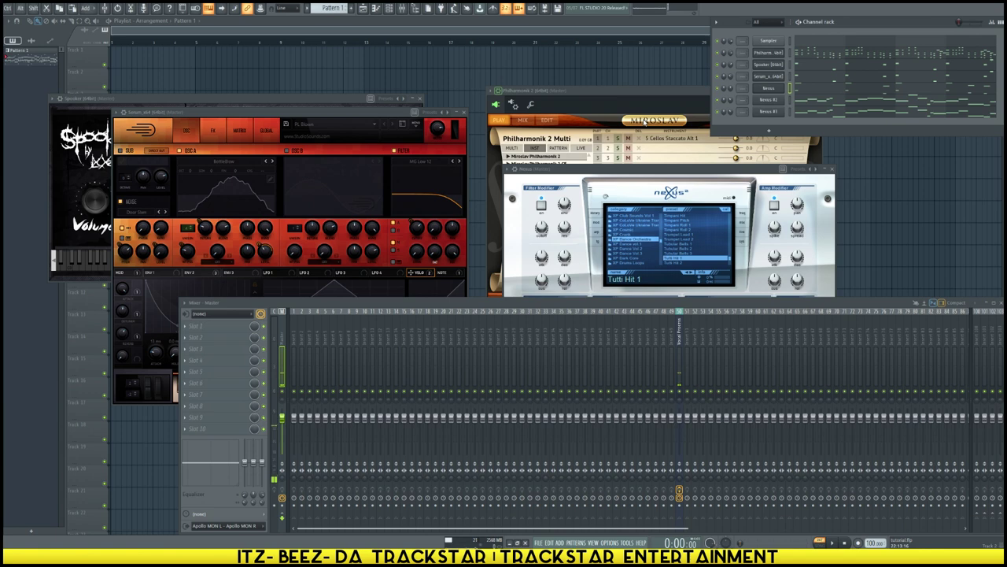
Step: Add Tone2's Gladiator (64bit) as a new instrument channel and select it in the channel rack
click(770, 133)
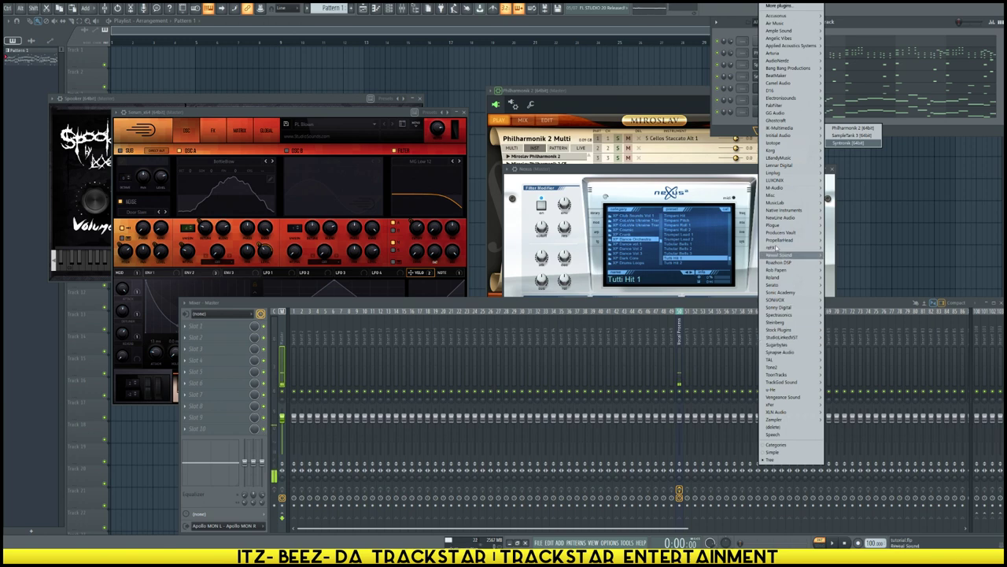
mouse_move(786, 368)
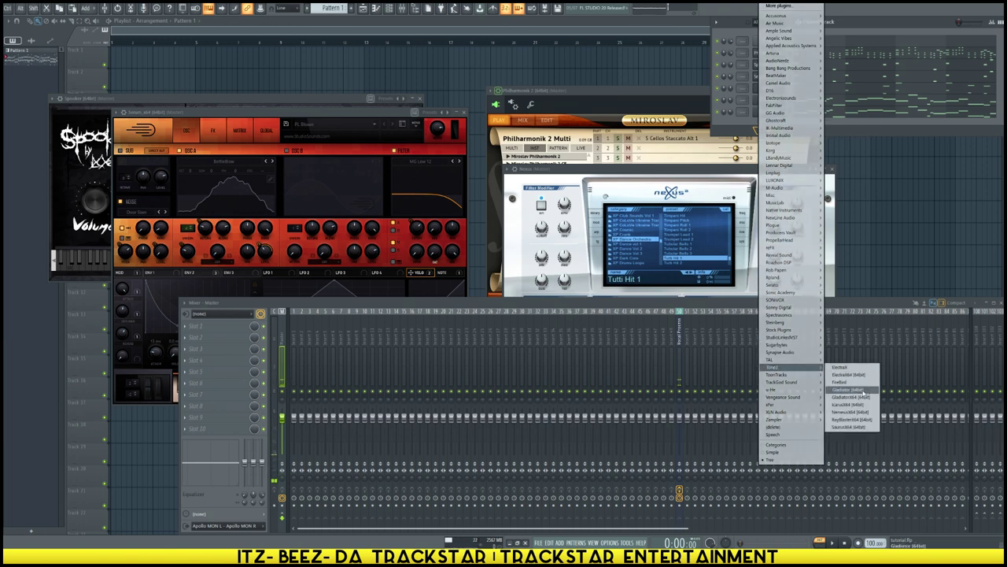
click(854, 389)
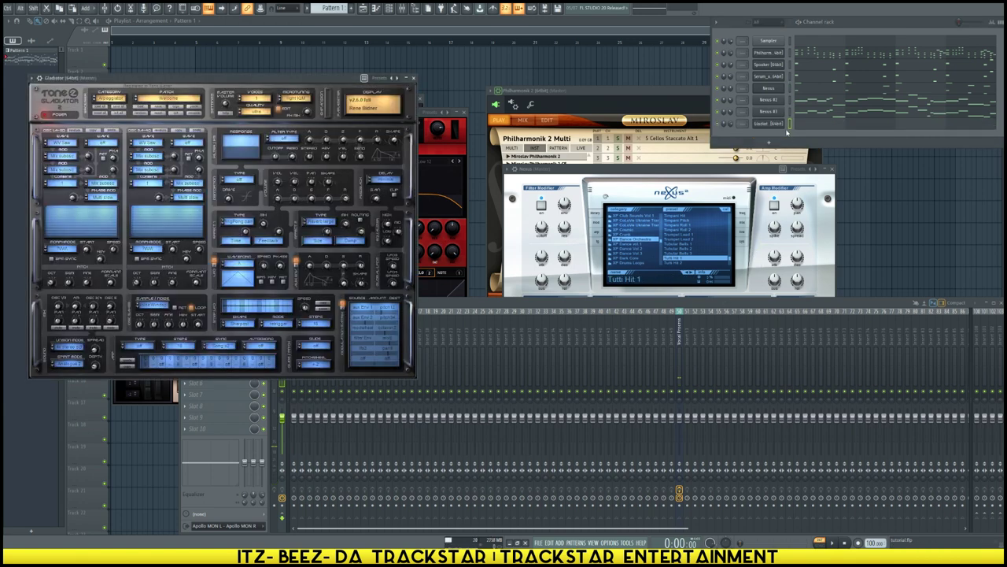
click(790, 123)
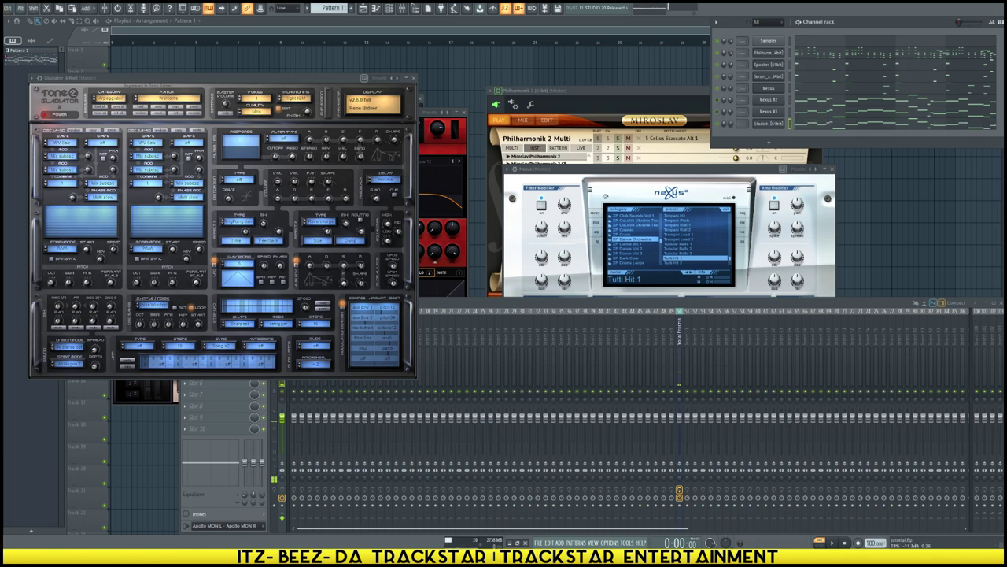
Step: Set Gladiator's category to Lead and load the patch LD Retronica MF
click(120, 101)
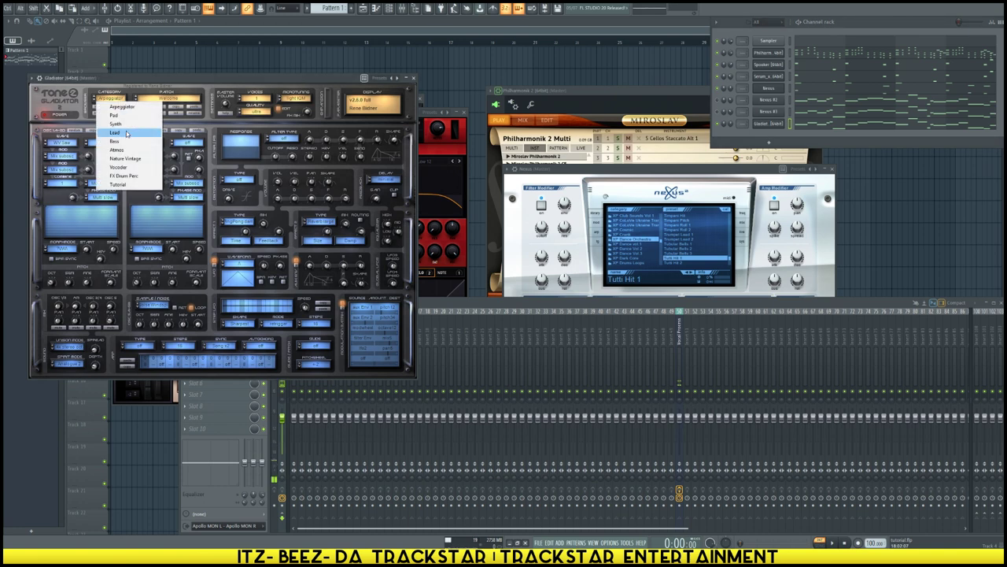
click(126, 135)
click(170, 101)
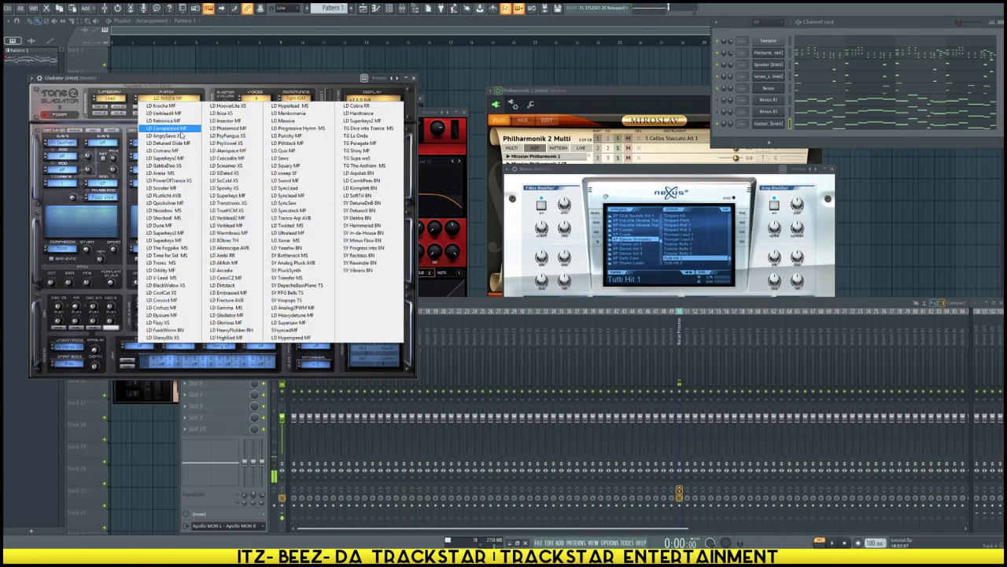
click(165, 120)
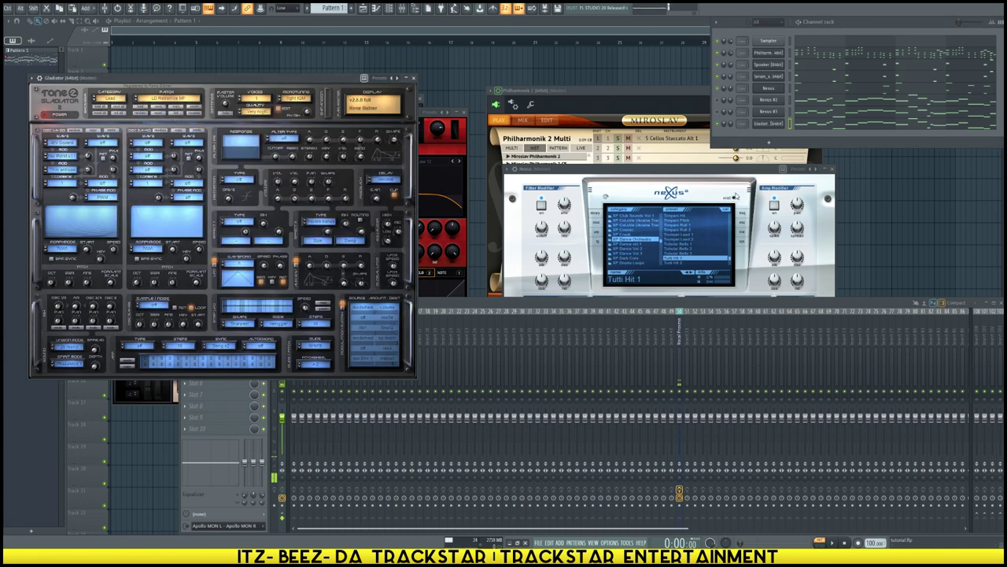
Step: Open the Gladiator melody in the piano roll, transpose all notes up by octave so it starts on A6, and audition it
click(840, 130)
key(ctrl+Up)
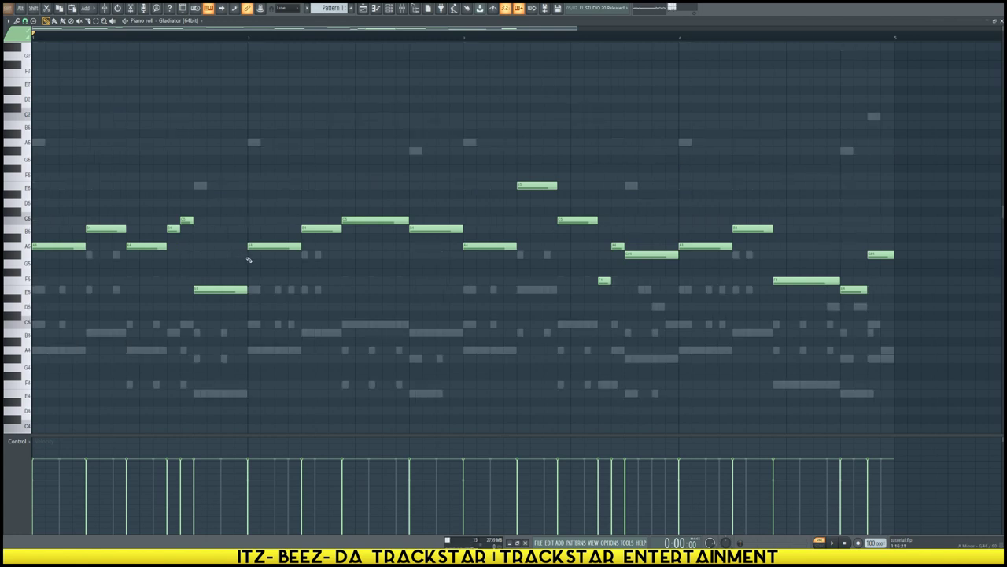
key(space)
scroll(248, 259, down, 4)
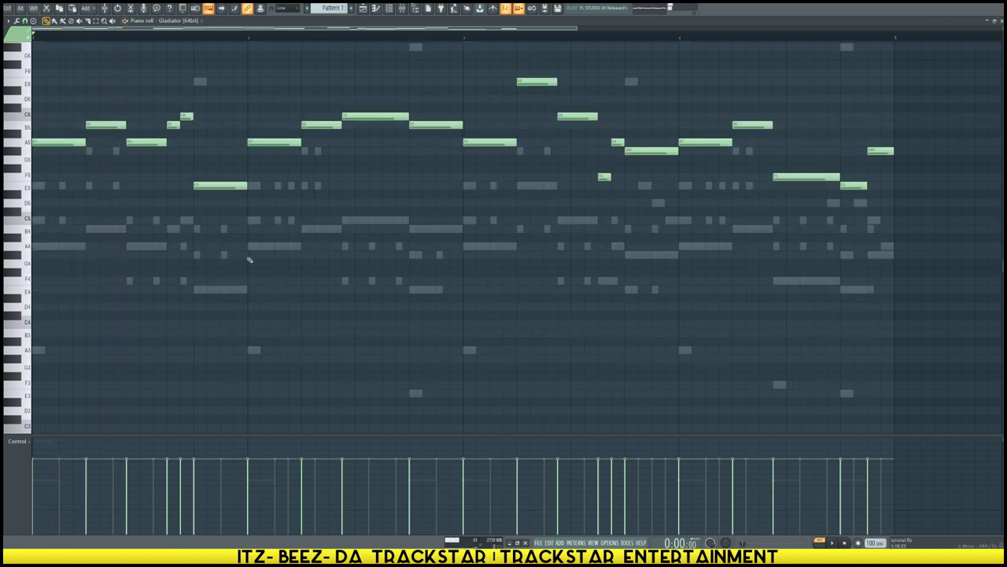
key(ctrl+Up)
scroll(249, 259, down, 8)
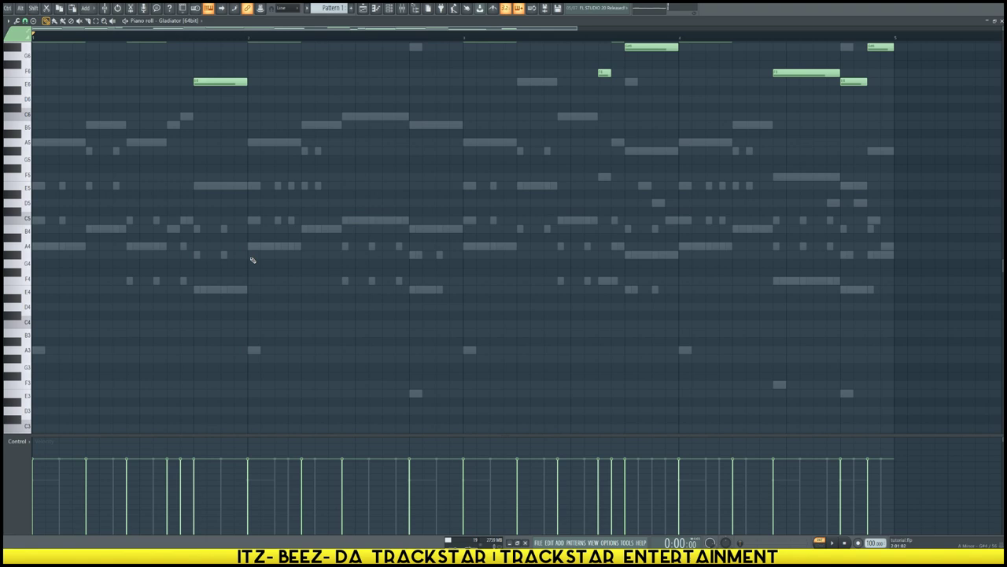
key(space)
scroll(214, 236, up, 9)
key(space)
scroll(213, 307, up, 1)
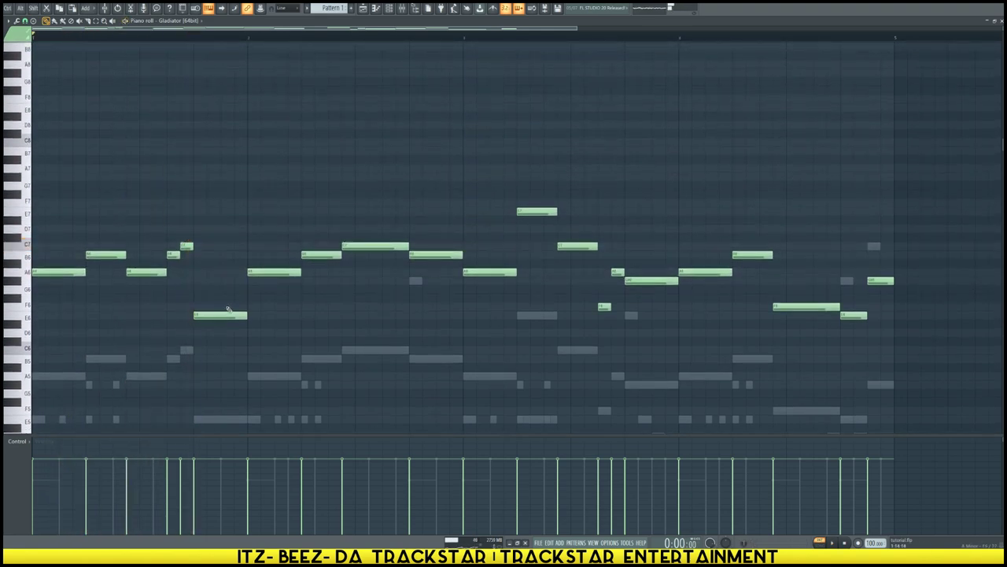
key(space)
click(103, 272)
key(space)
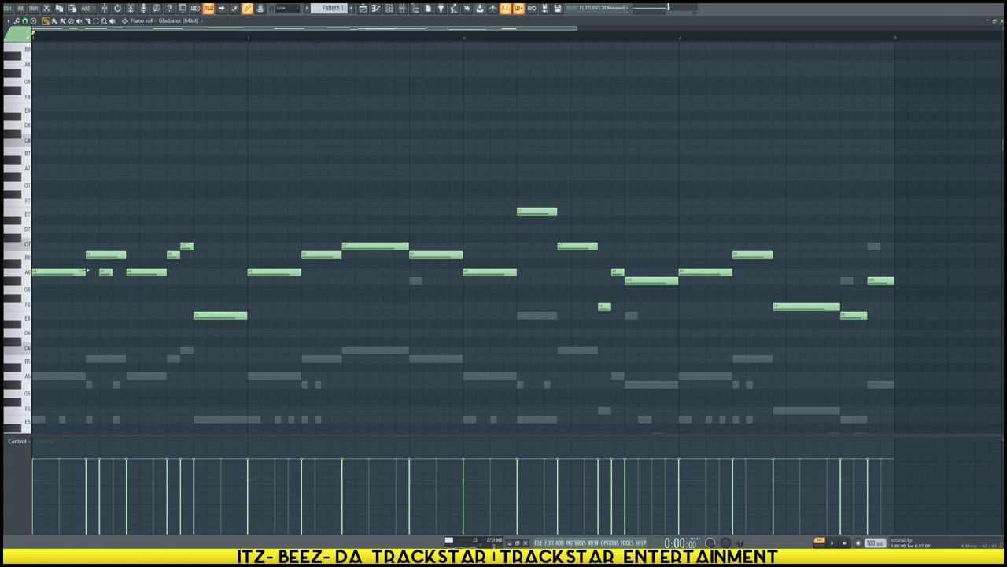
right_click(109, 275)
Step: Add two short A6 notes above the long E6 note at the end of bar 1 and play the melody
click(200, 272)
click(227, 272)
key(space)
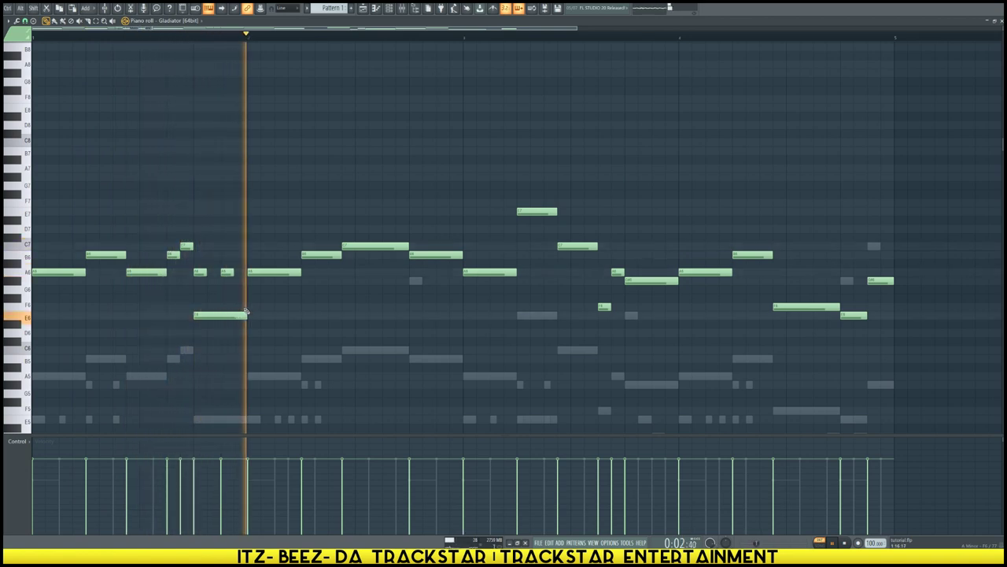
key(space)
key(space)
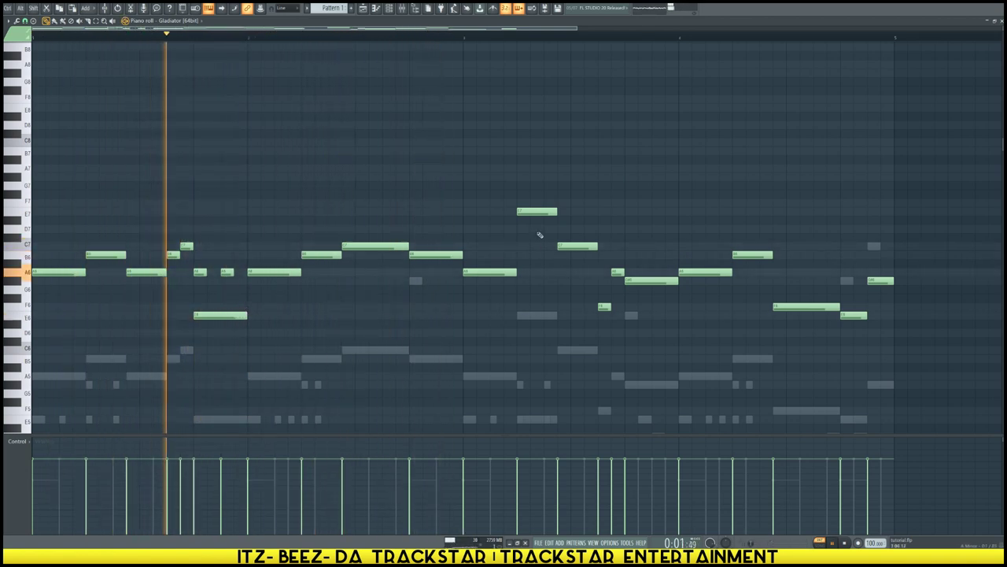
Step: During playback, add short notes beneath the longer ones: C7 under bar 3's E7, A6 under bar 4's B6, B6 under the end of bar 2's C7
click(534, 246)
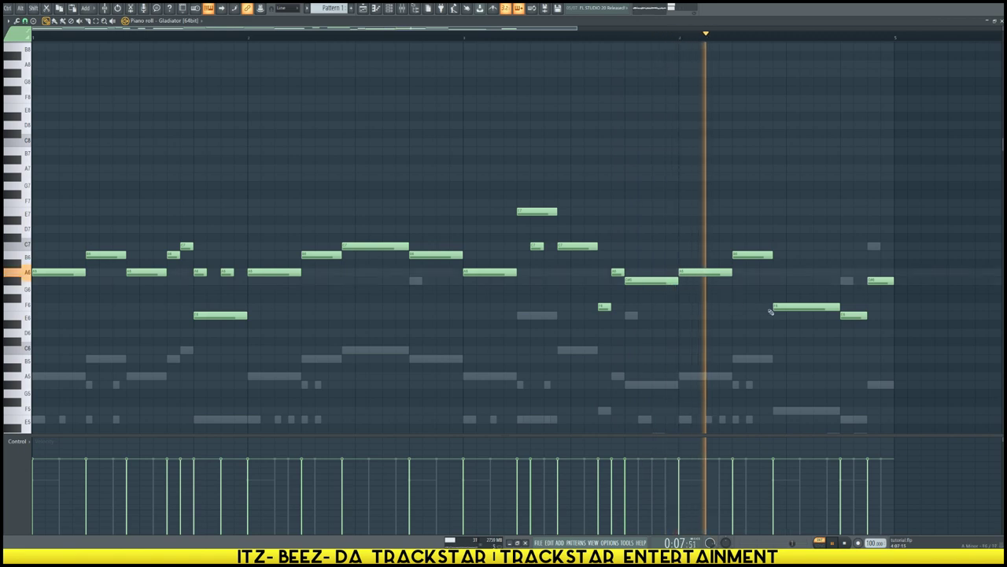
click(748, 272)
key(space)
key(space)
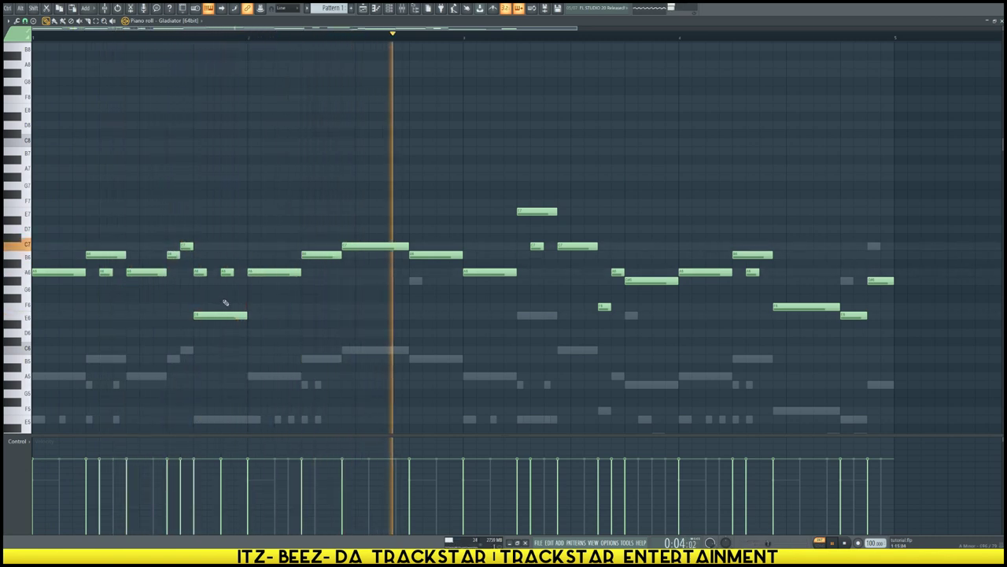
click(387, 256)
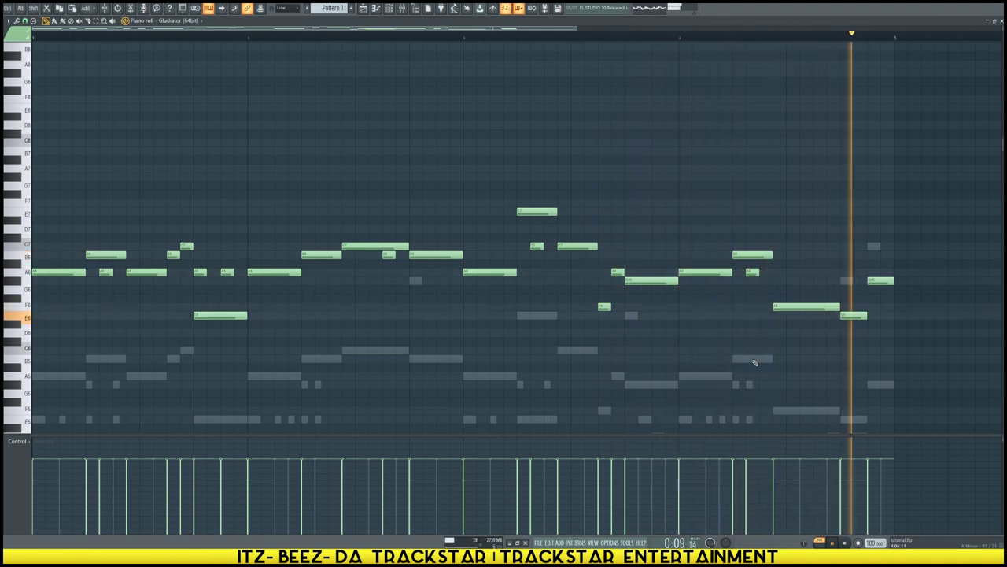
key(space)
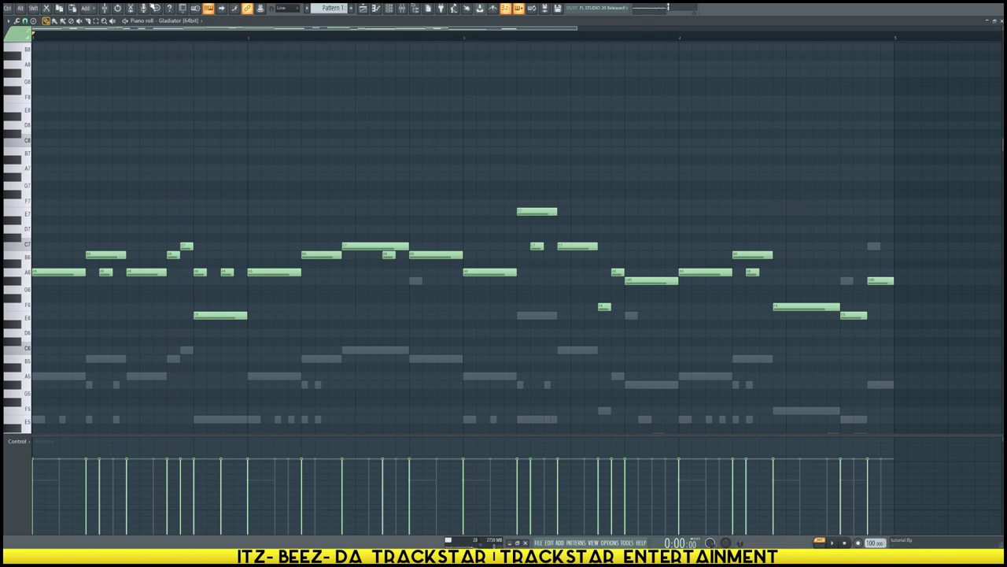
Step: Show the mixer and channel rack, then open the Gladiator instrument window and place it in the middle of the workspace
click(401, 10)
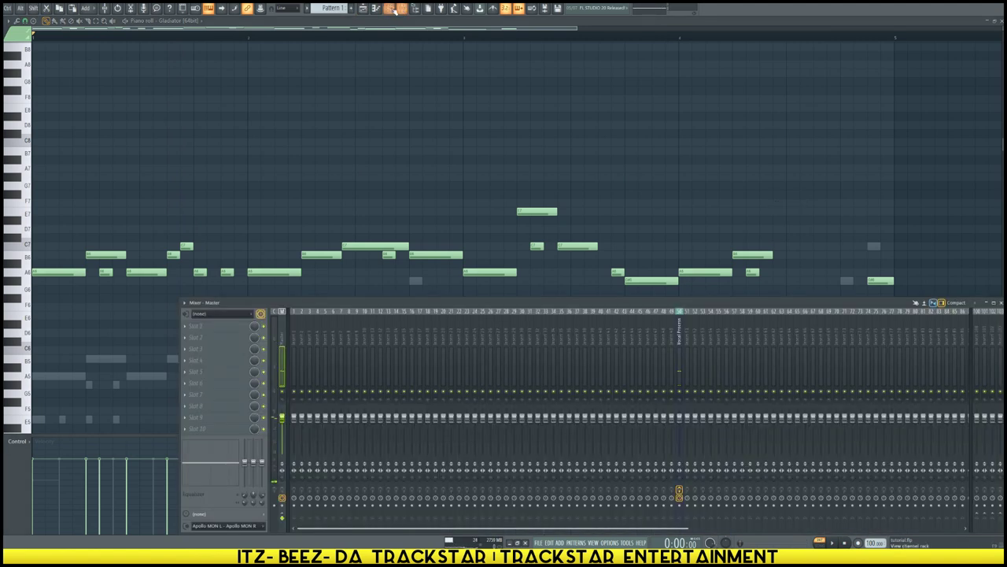
click(392, 9)
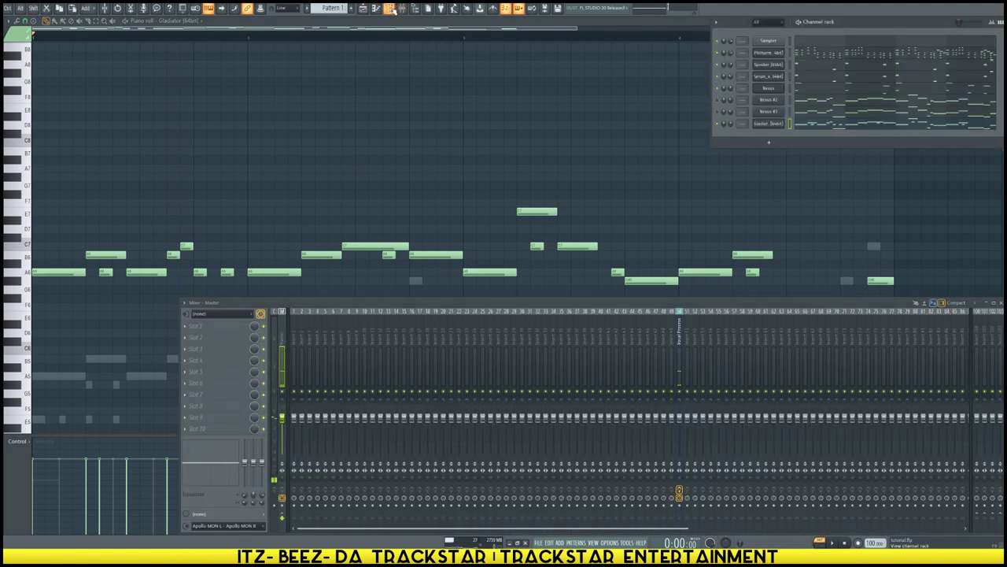
click(765, 124)
drag(285, 85, 592, 140)
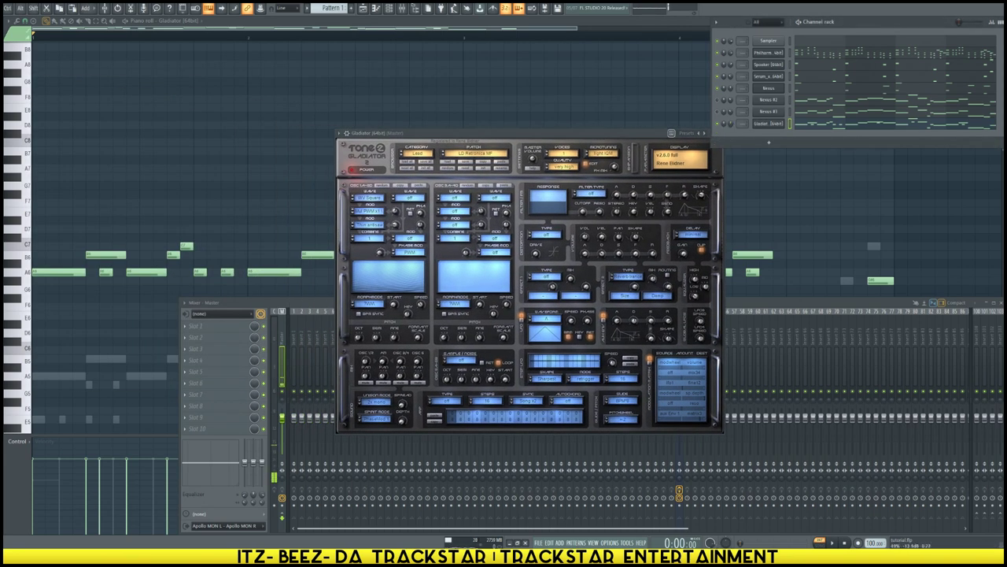
Step: Audition the Gladiator lead patches one after another while the pattern plays
key(space)
click(442, 155)
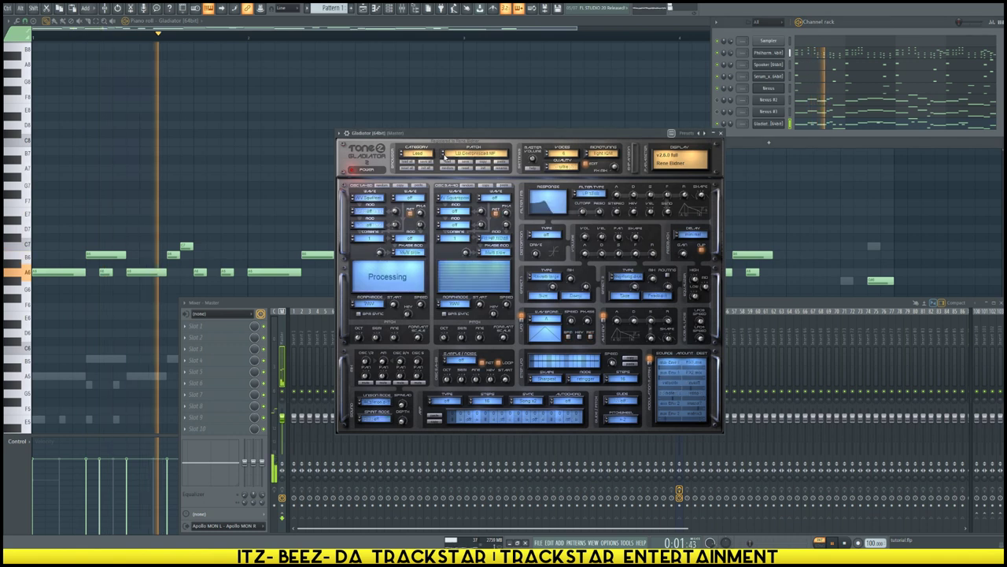
click(443, 157)
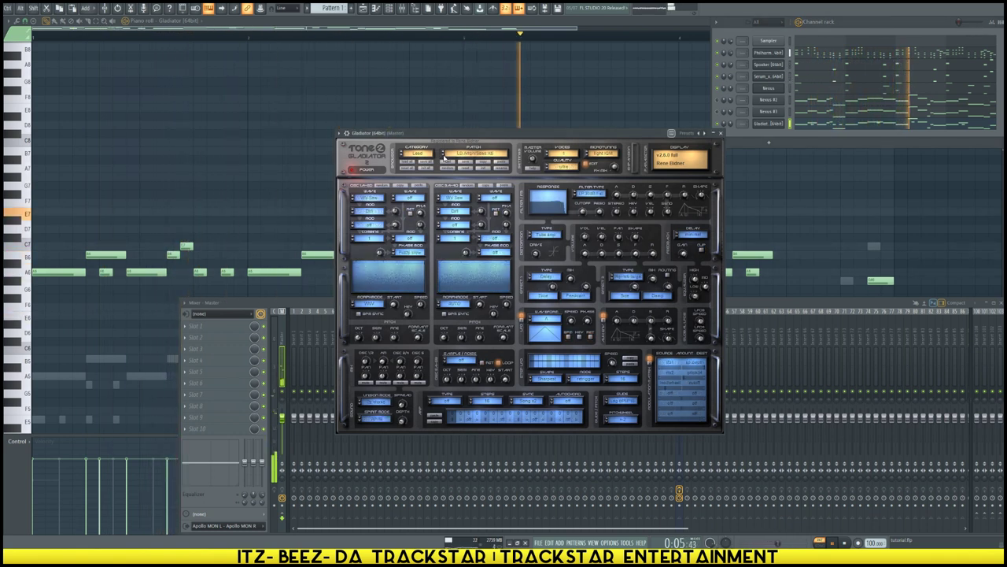
click(443, 158)
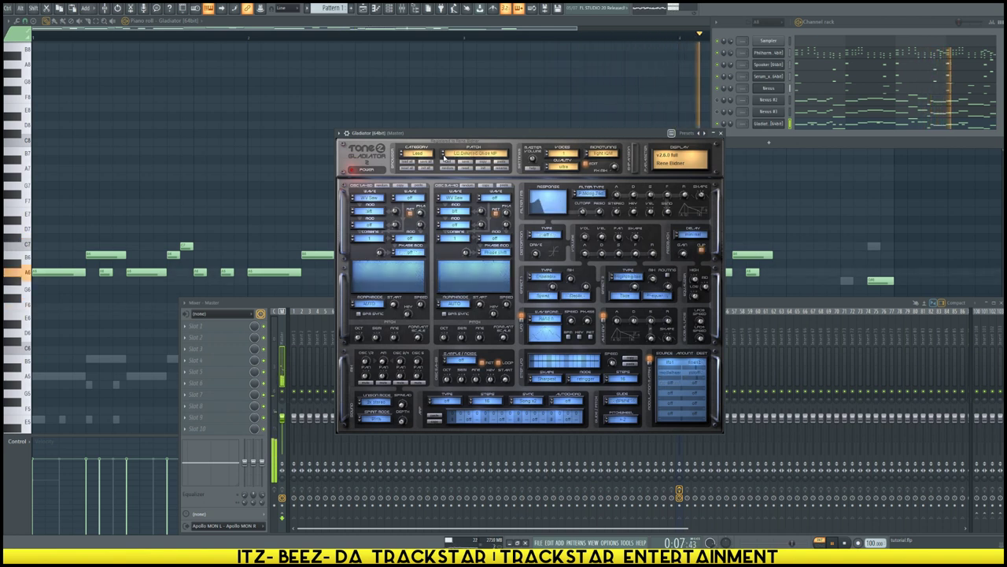
click(444, 157)
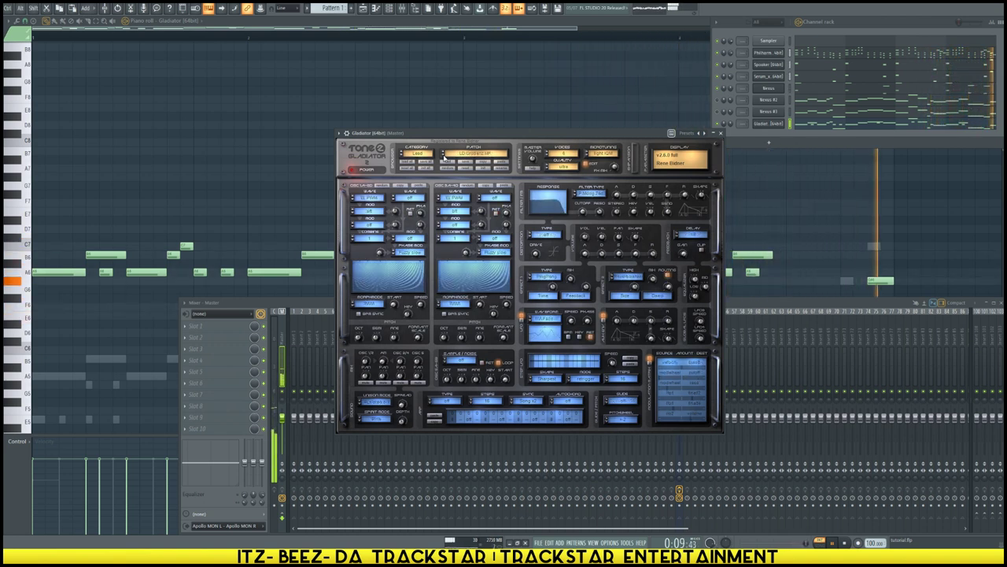
click(443, 158)
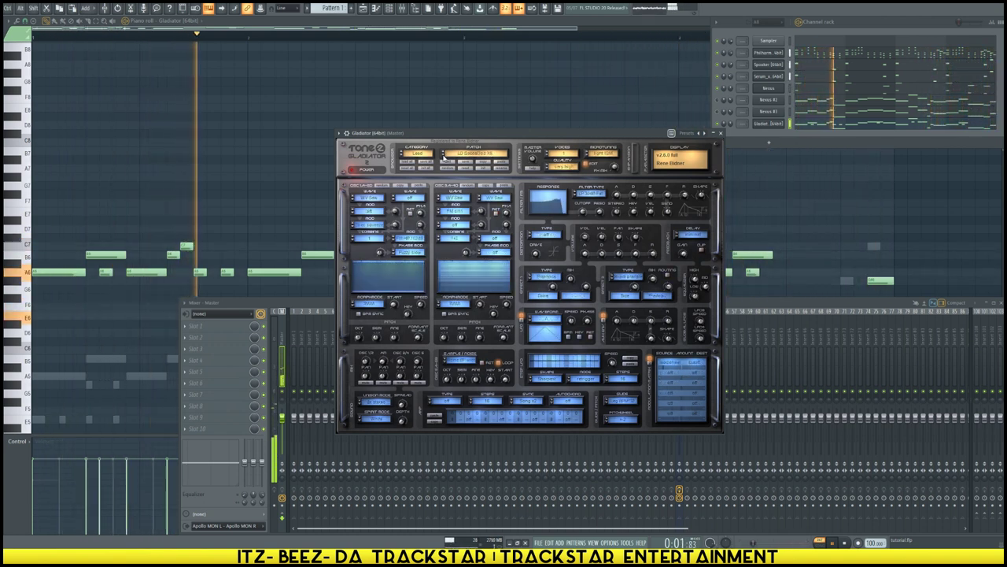
click(443, 157)
click(443, 158)
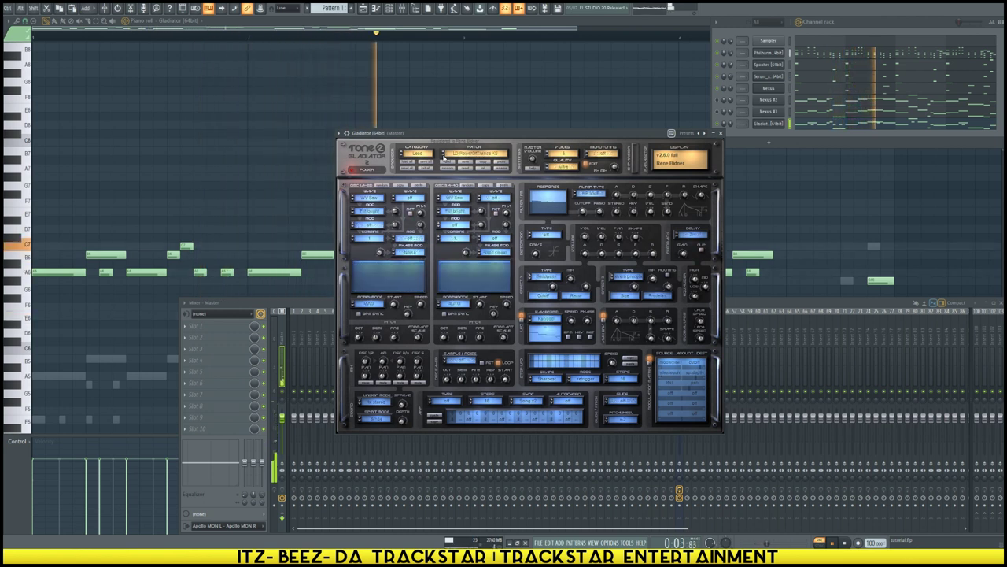
click(443, 158)
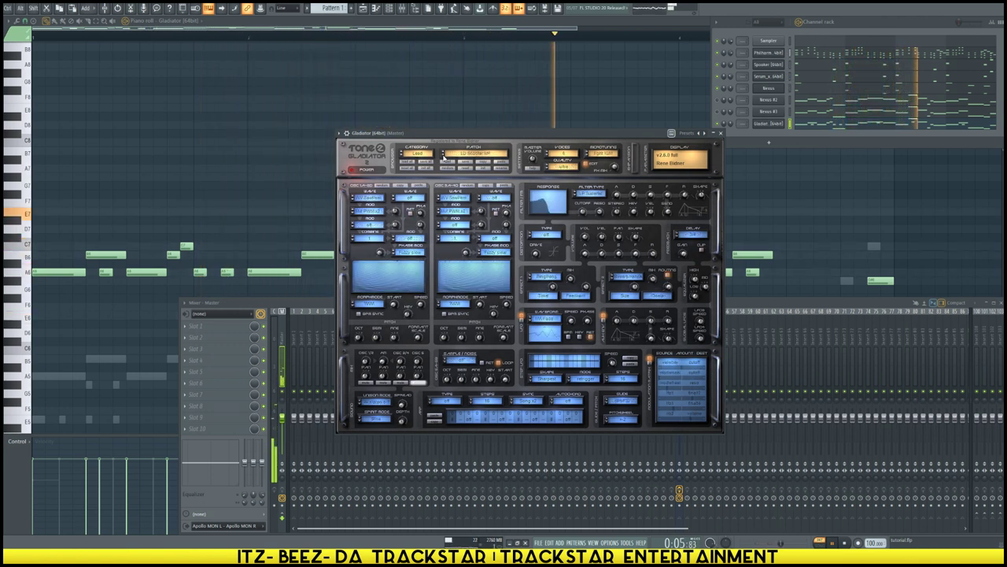
click(443, 157)
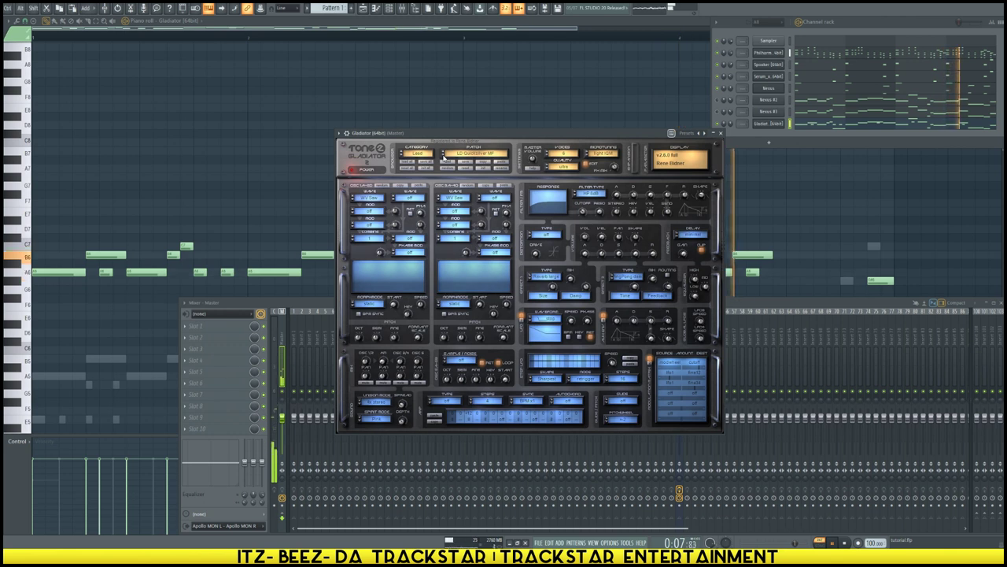
click(443, 158)
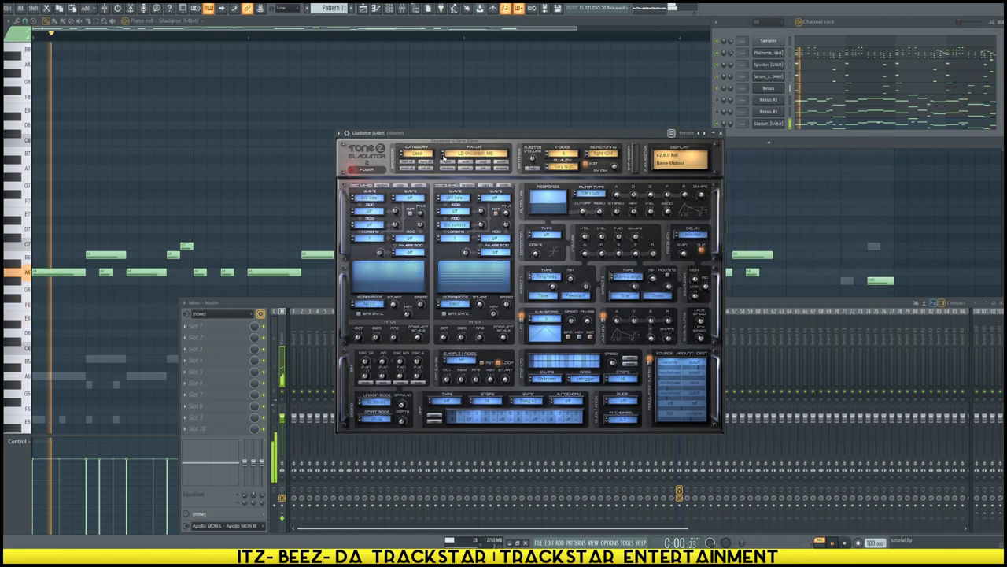
click(443, 158)
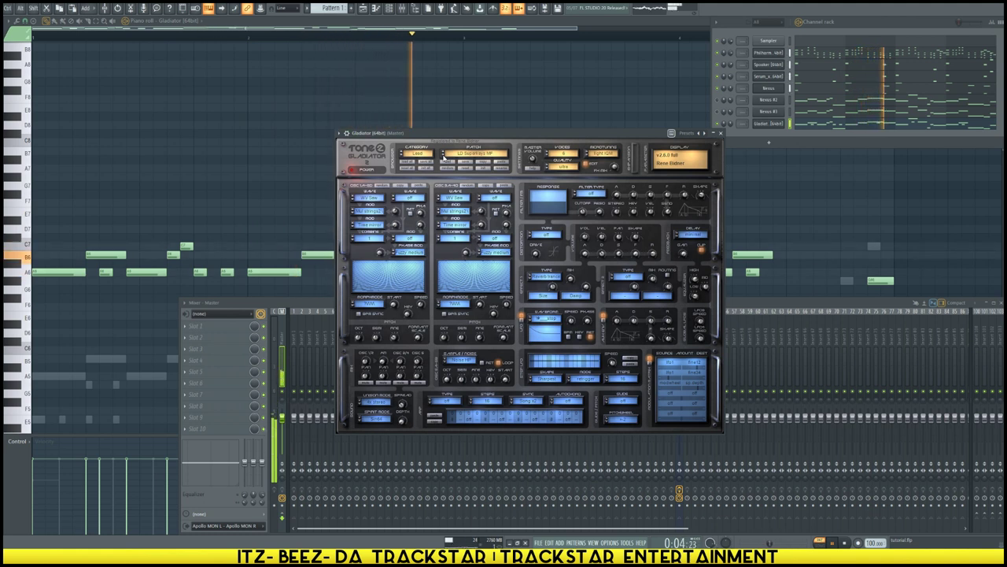
click(443, 157)
click(443, 156)
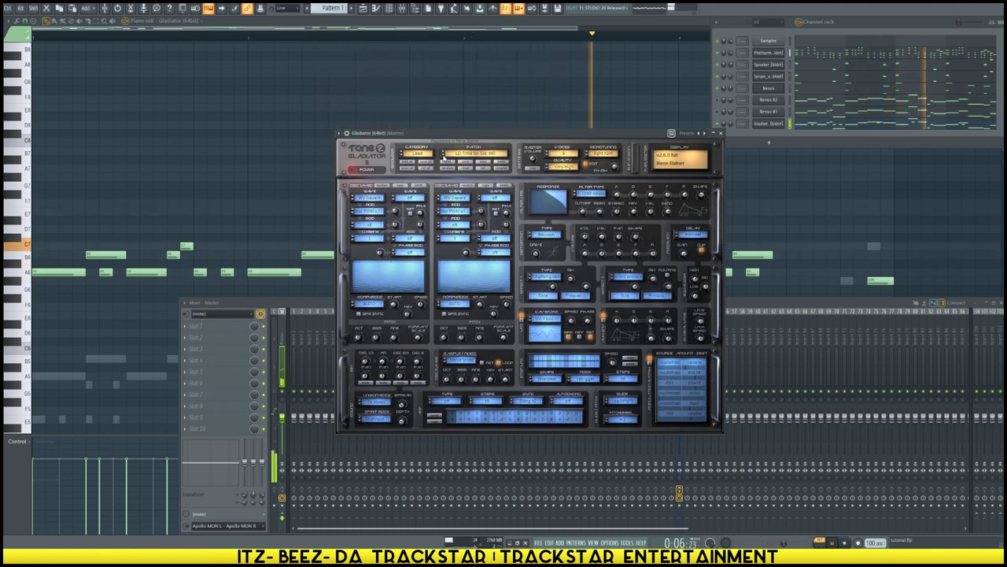
click(443, 158)
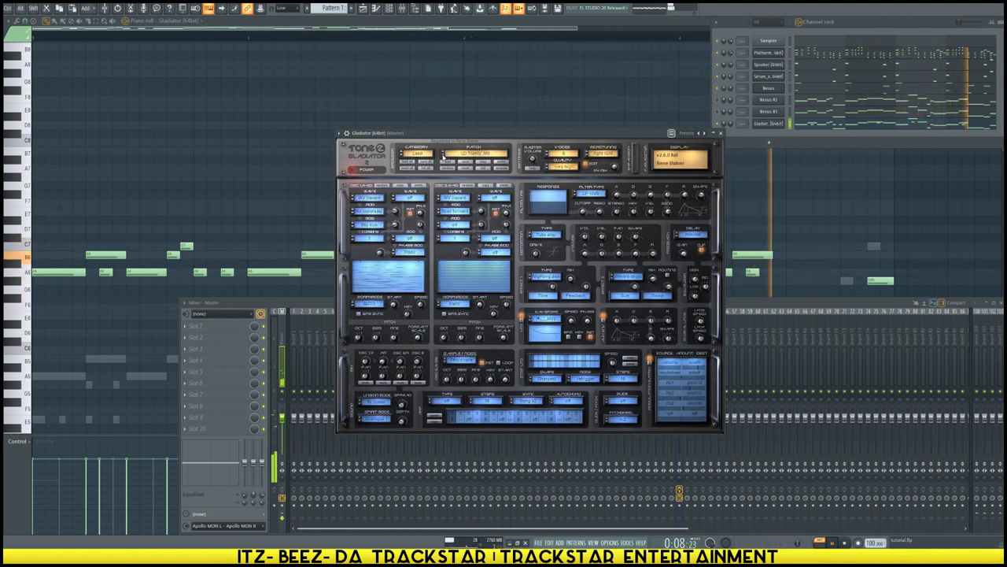
click(444, 156)
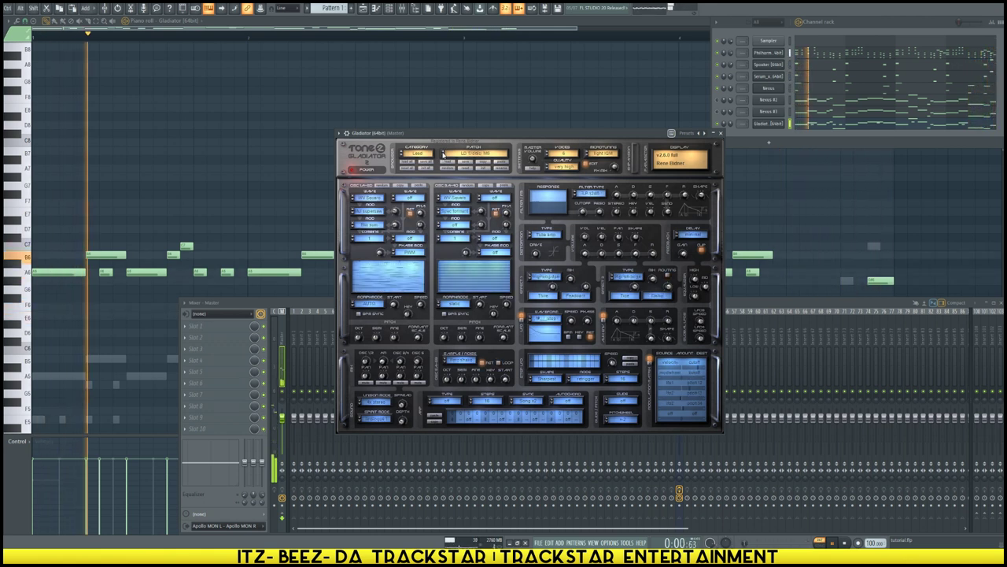
click(443, 157)
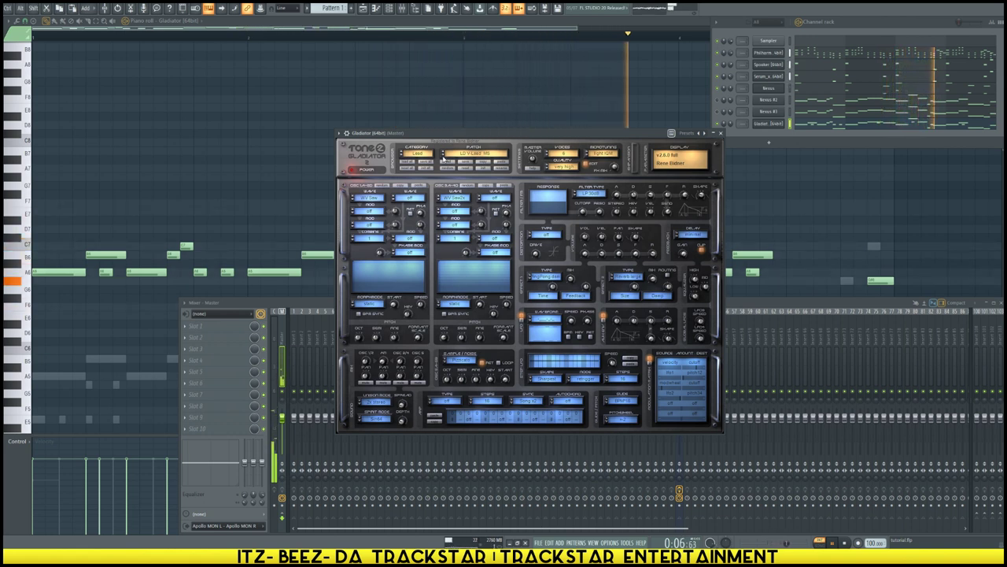
click(443, 157)
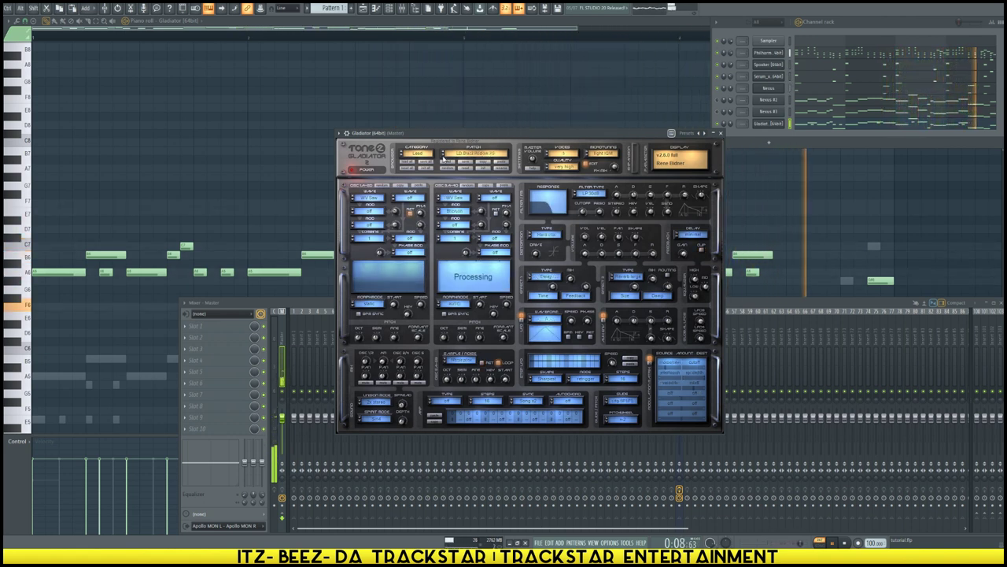
click(443, 157)
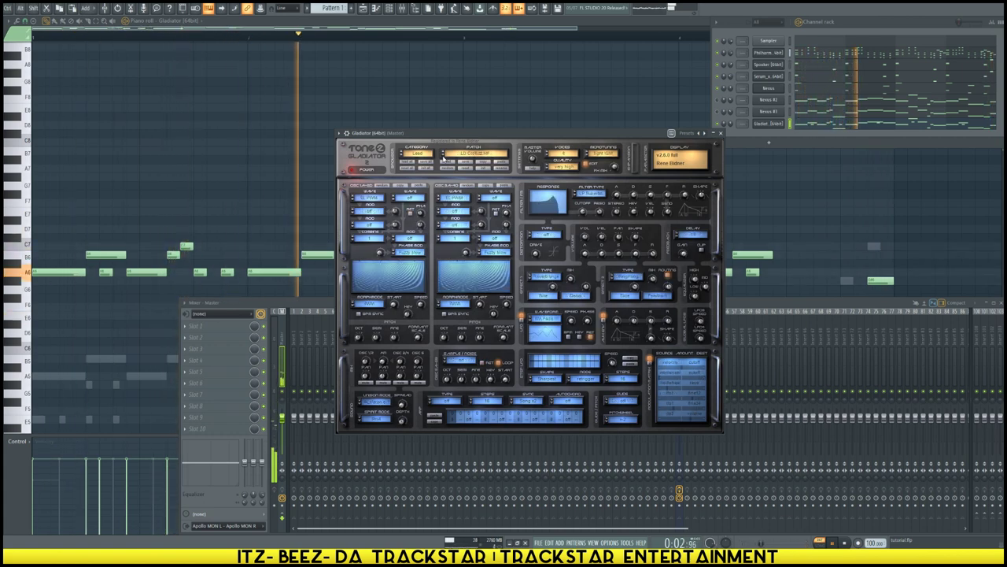
Step: Choose the LD Atanspace MF patch from Gladiator's lead patch list and listen to it in the pattern
click(476, 154)
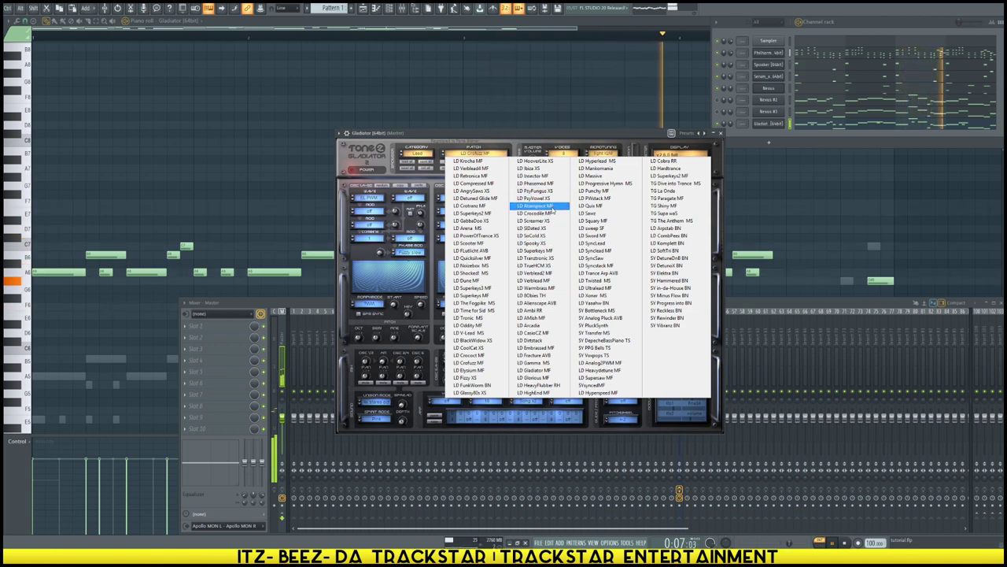
click(552, 208)
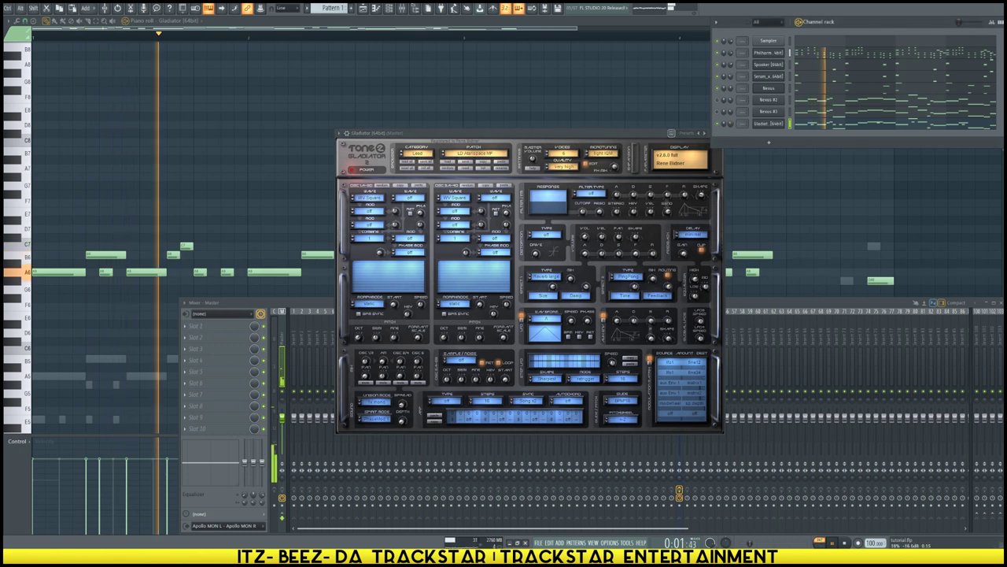
key(space)
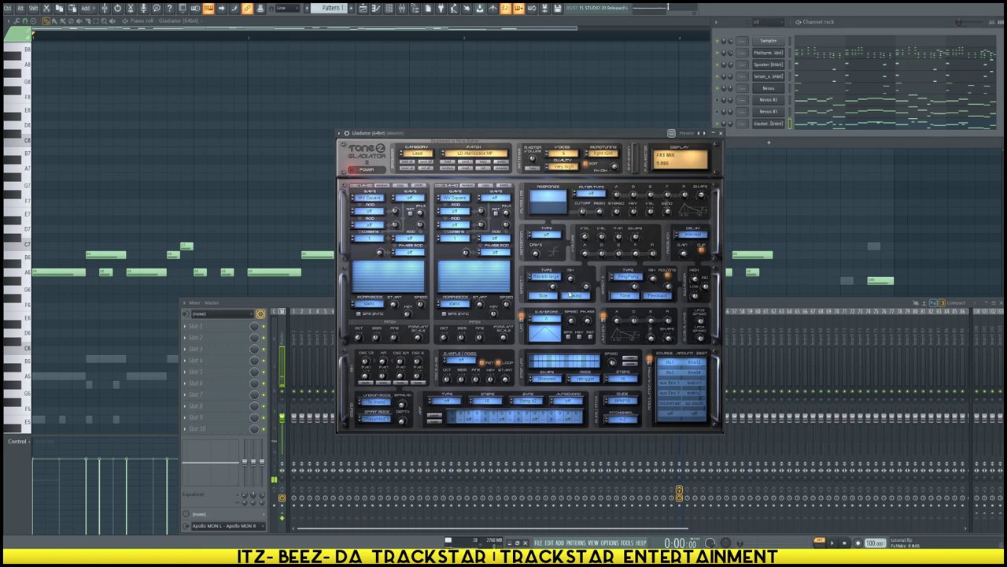
Step: Set Gladiator's FX1 mix to 0.205 and replay the pattern to check the lead
key(space)
key(space)
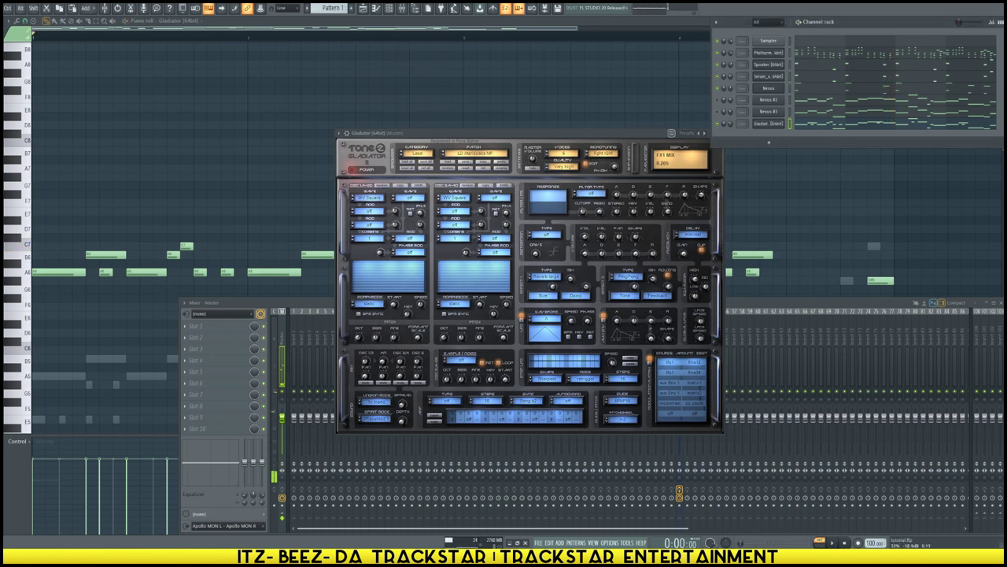
key(space)
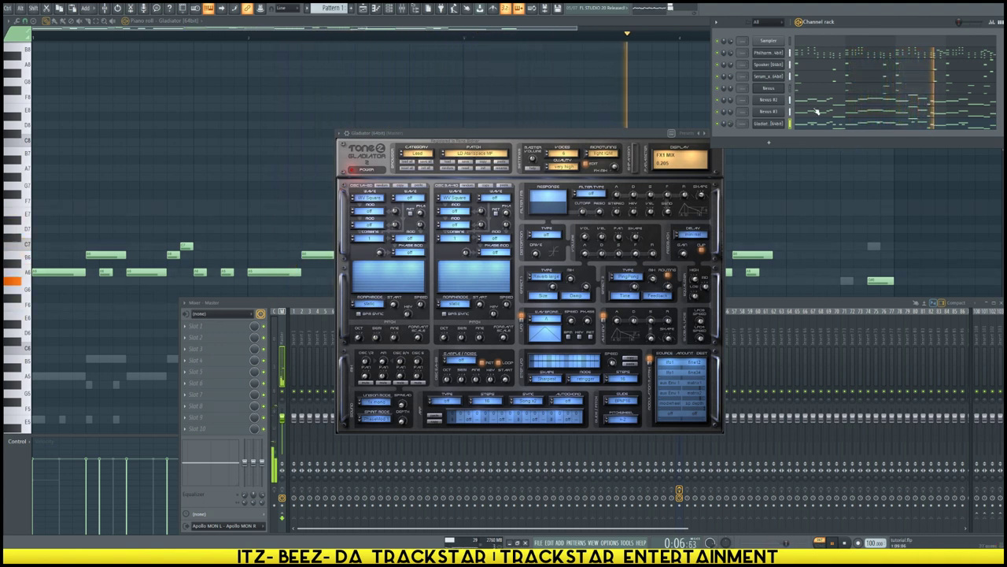
Step: Insert a Native Instruments Kontakt 5 channel directly below the Philharm channel
right_click(775, 72)
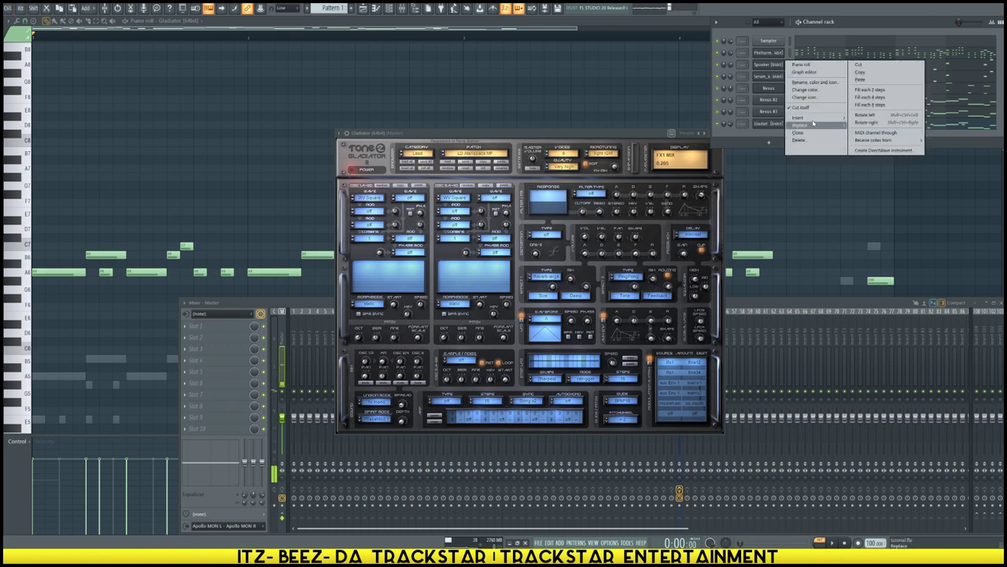
mouse_move(837, 119)
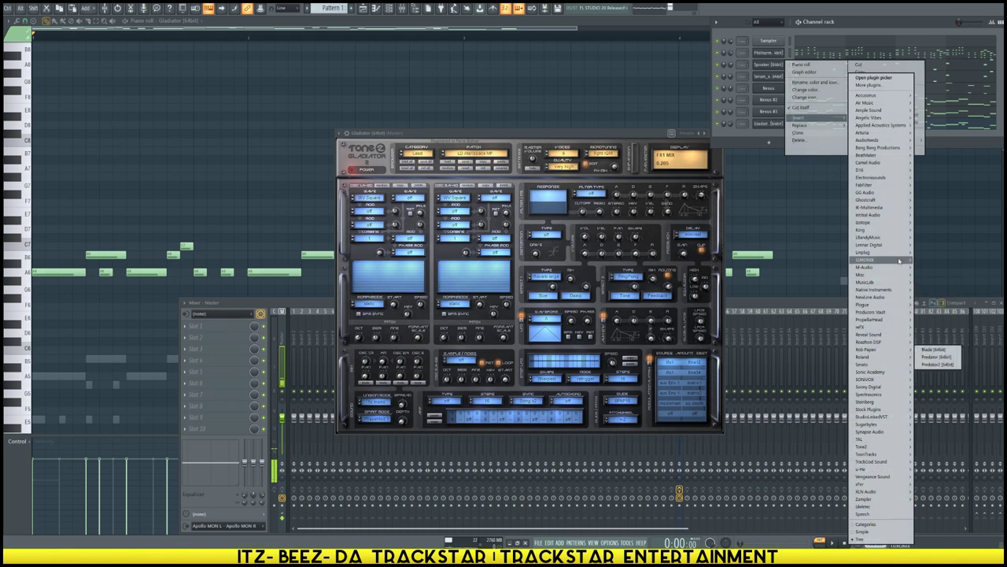
mouse_move(905, 231)
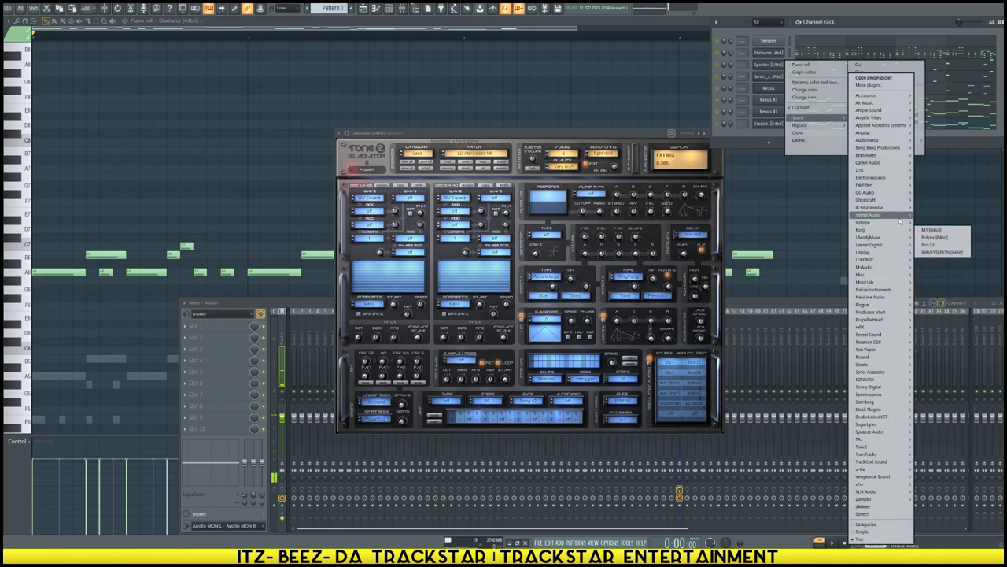
mouse_move(888, 293)
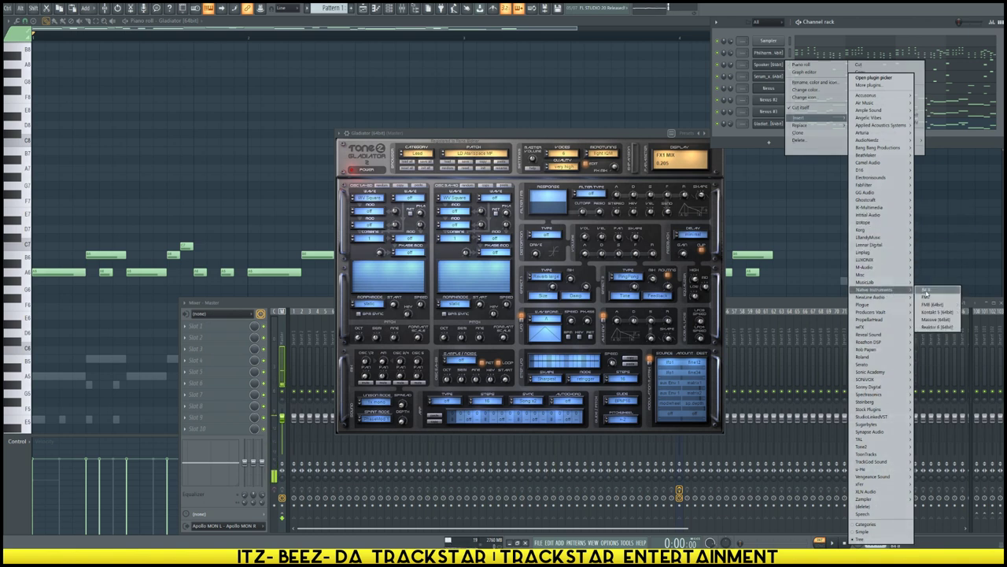
click(936, 291)
Step: Find the Cinematic Strings Monster Staccatos folder among Kontakt's files and load its instrument into the empty rack
scroll(329, 181, down, 5)
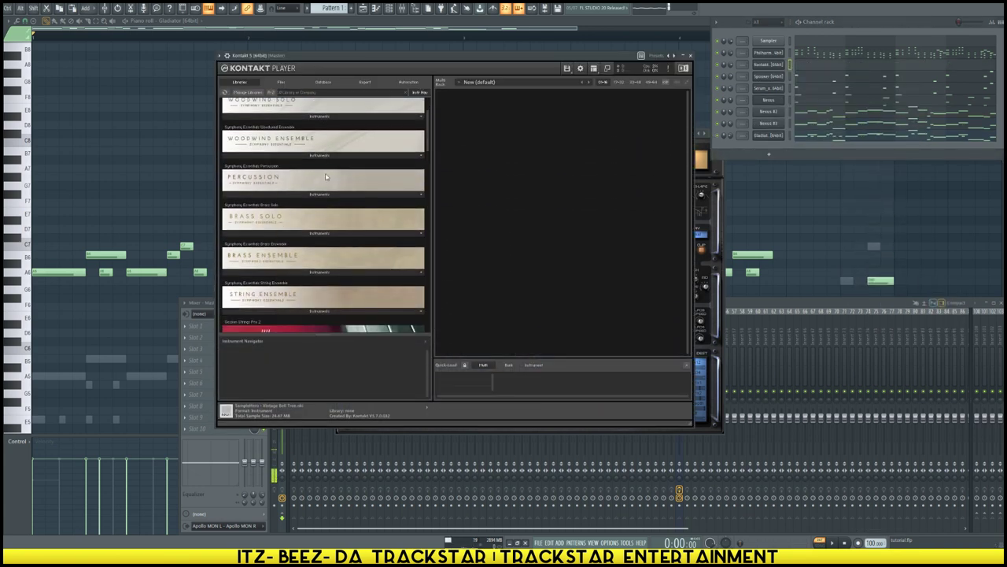
click(281, 83)
scroll(258, 174, up, 3)
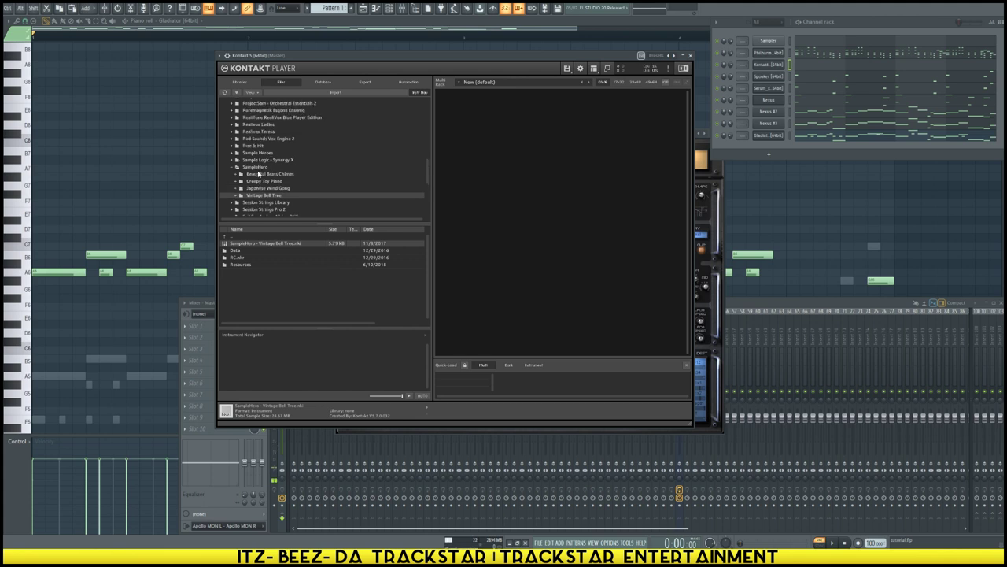
scroll(258, 174, up, 3)
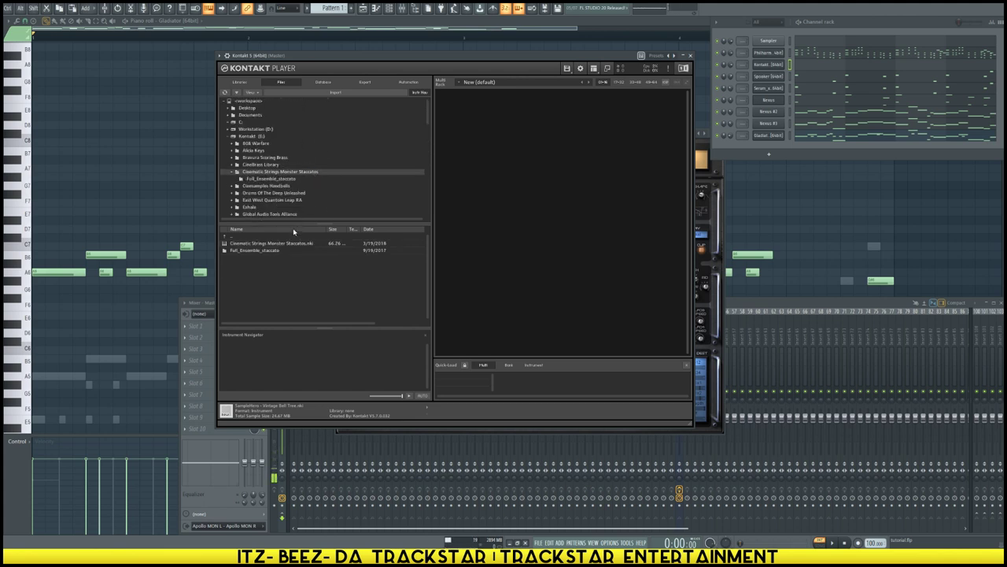
drag(616, 224, 616, 225)
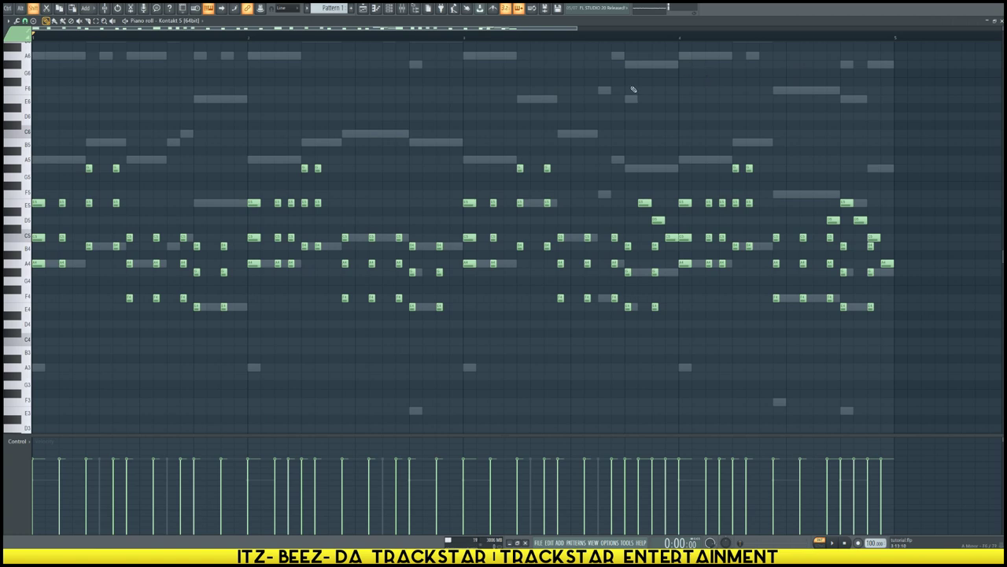
Step: Play the Kontakt staccato chord pattern, trying all its notes one octave higher and returning them to the original octave
key(space)
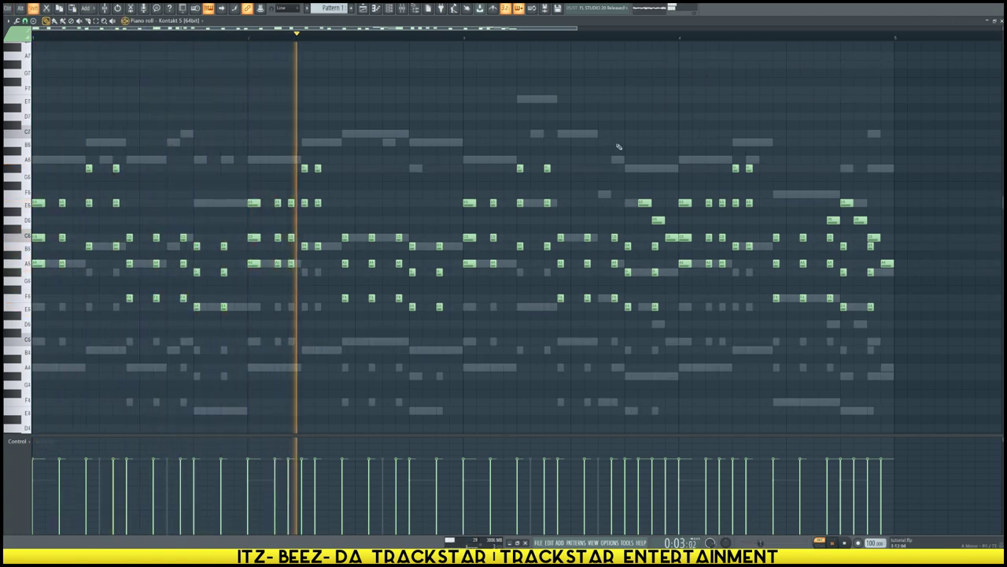
key(ctrl+Up)
key(ctrl+Down)
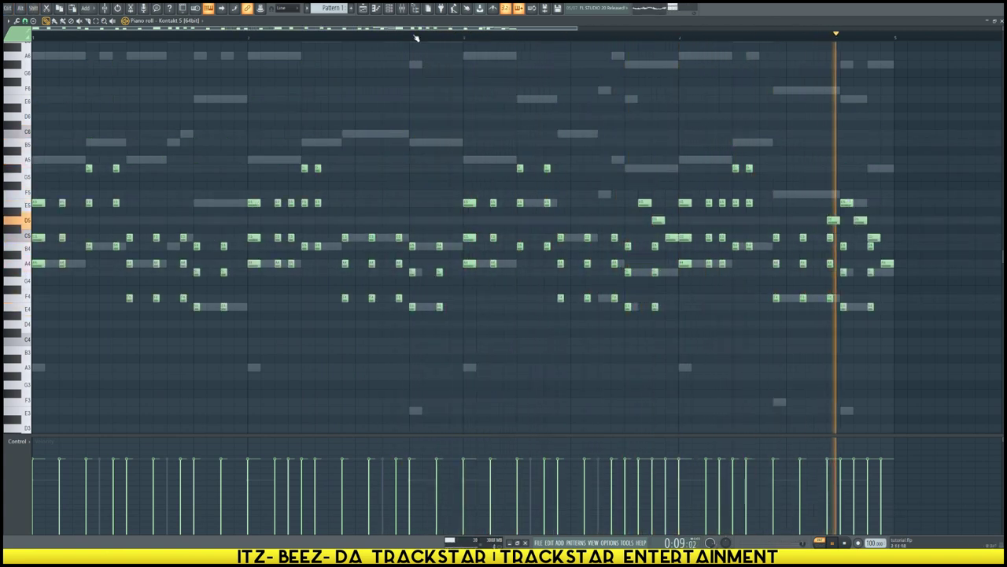
Step: Show the channel rack and play the pattern to hear the Kontakt strings with the other channels
click(389, 8)
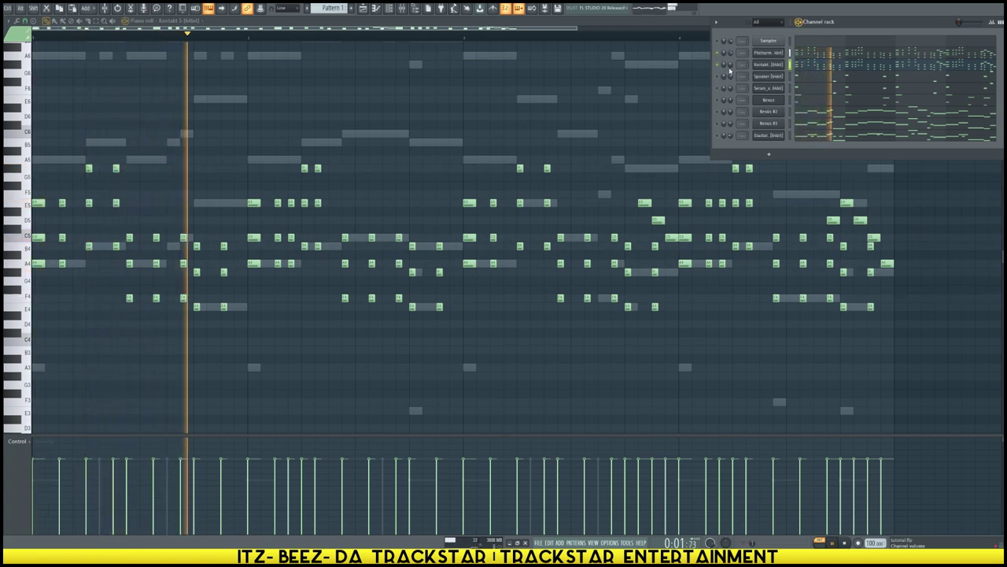
key(space)
key(space)
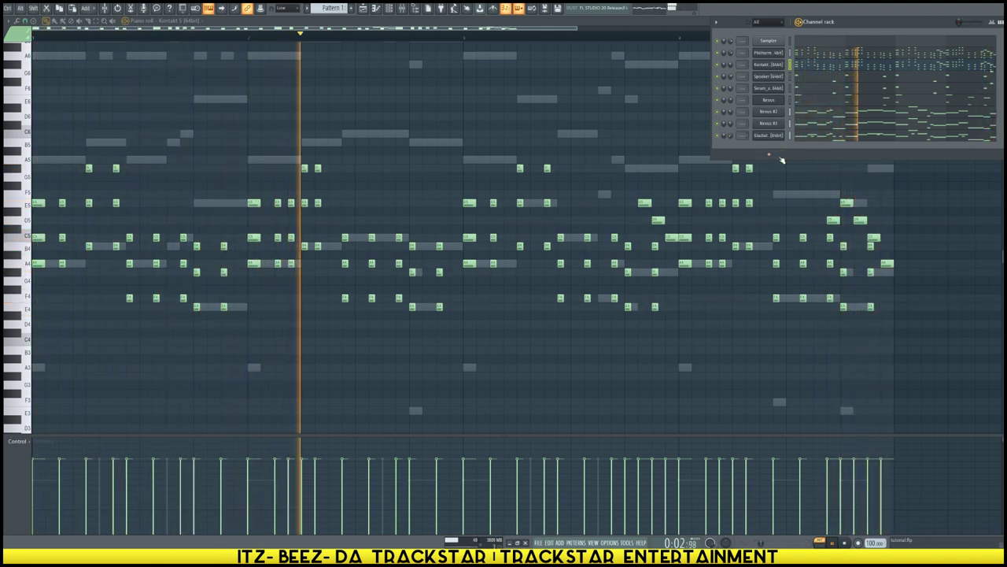
key(space)
Step: Show the browser, collapse the Backup folder and expand the Dancehall Don Dadda Drumkit Vol. 2 folder
key(alt+F8)
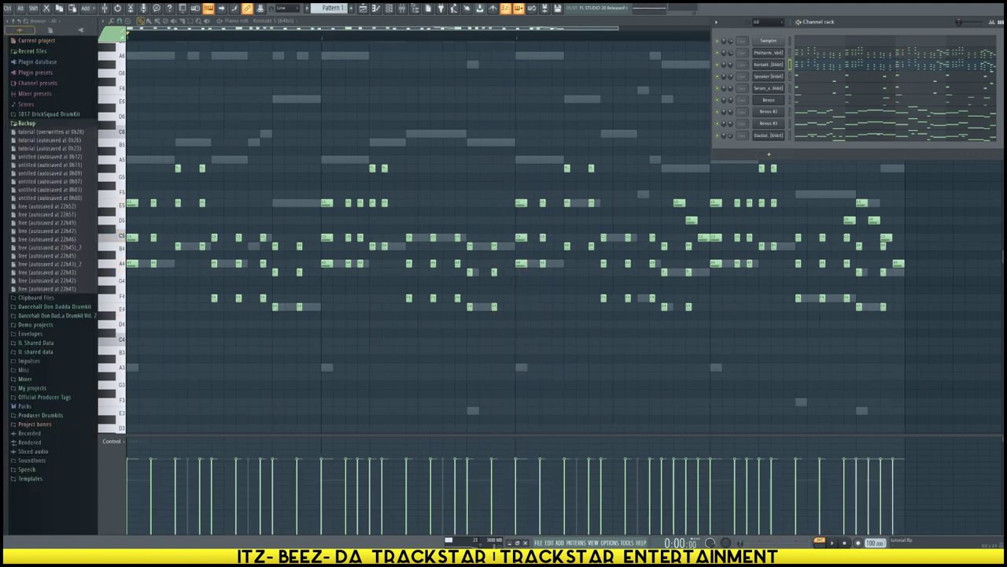
click(24, 124)
click(52, 150)
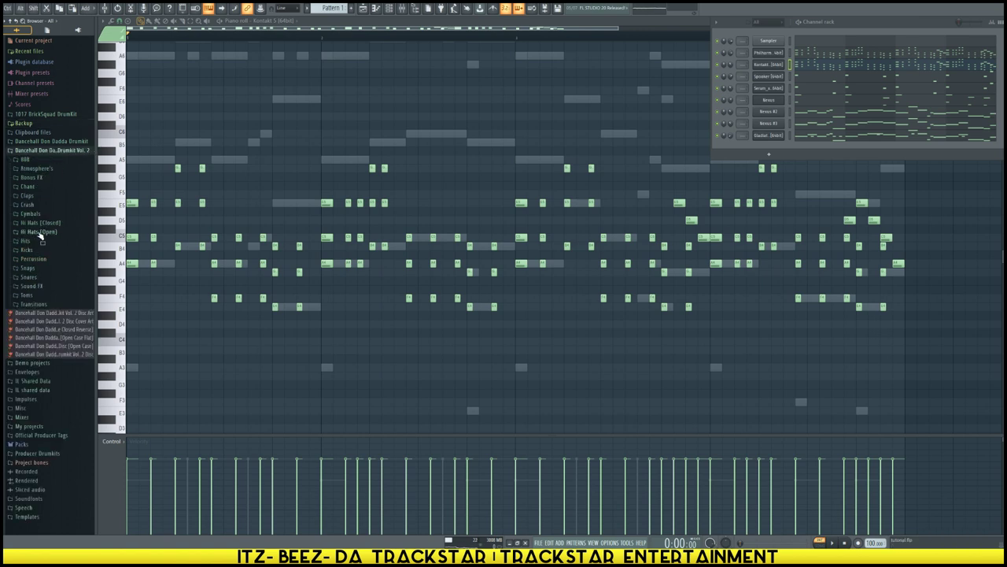
Step: Add Kick (2) from the Kicks folder as a new channel, show the rack as steps and place kicks on steps 1 and 3
click(27, 250)
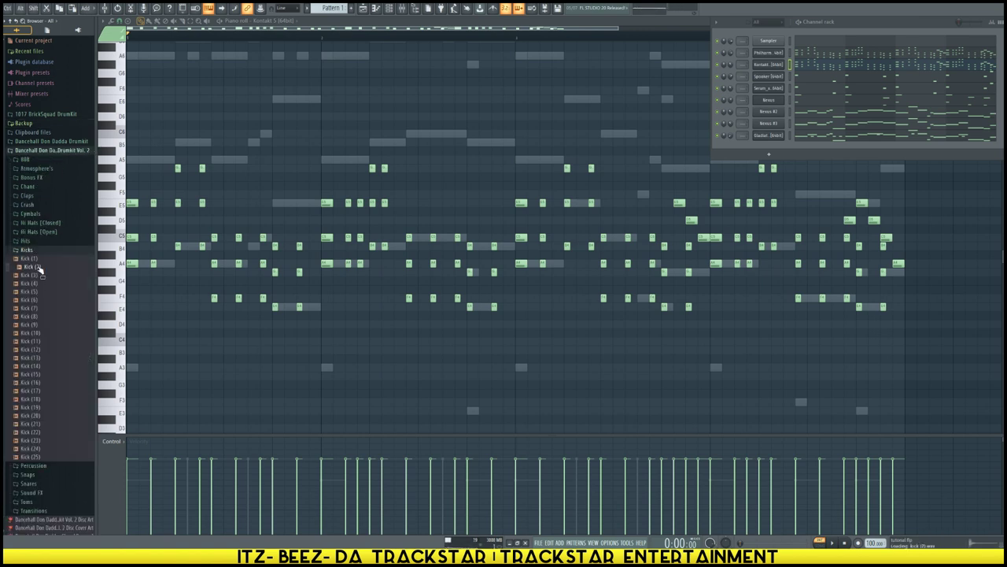
right_click(40, 269)
click(70, 275)
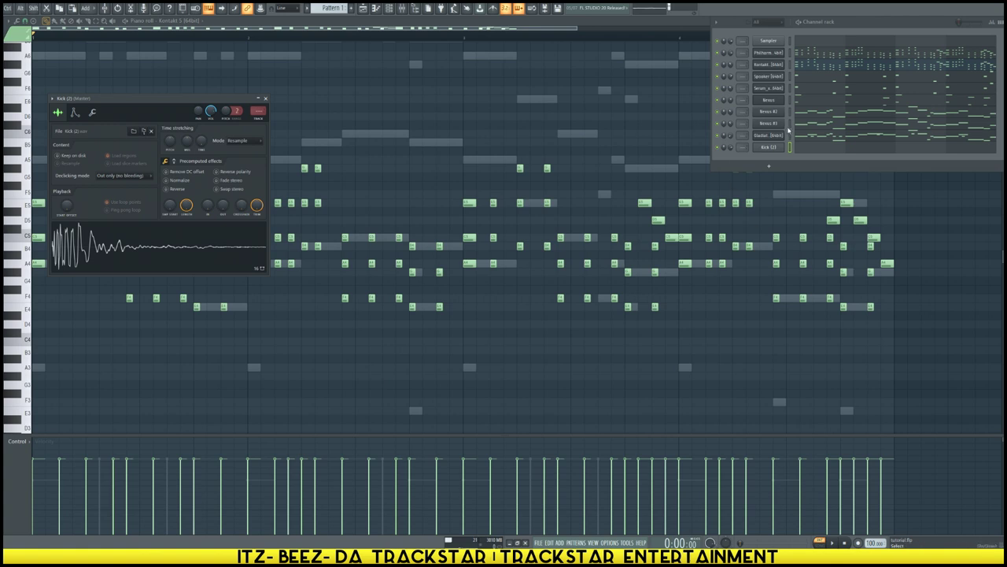
click(1000, 22)
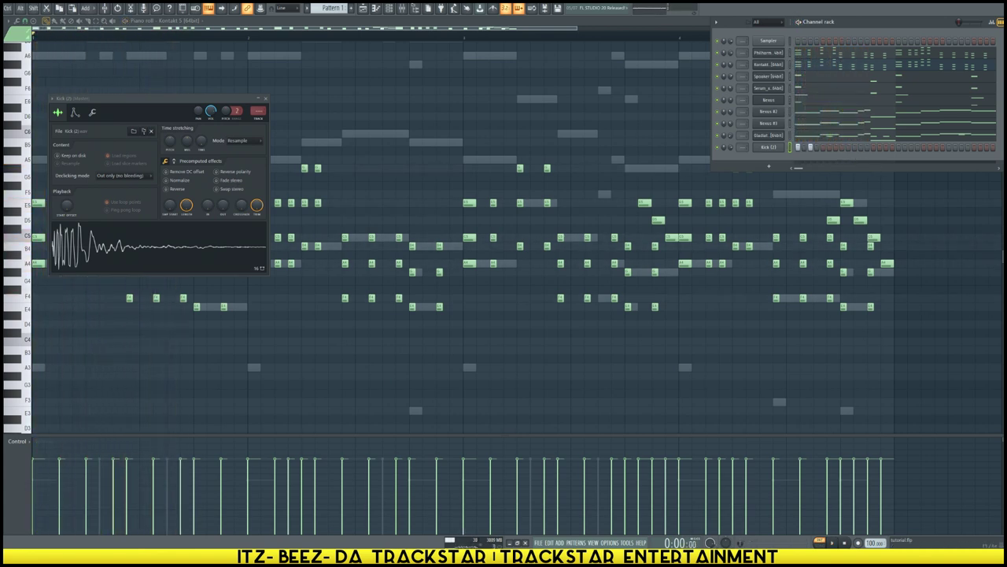
Step: Add Snare (7) from the Snares folder as a new channel, place a snare on step 5 and play the pattern
key(alt+F8)
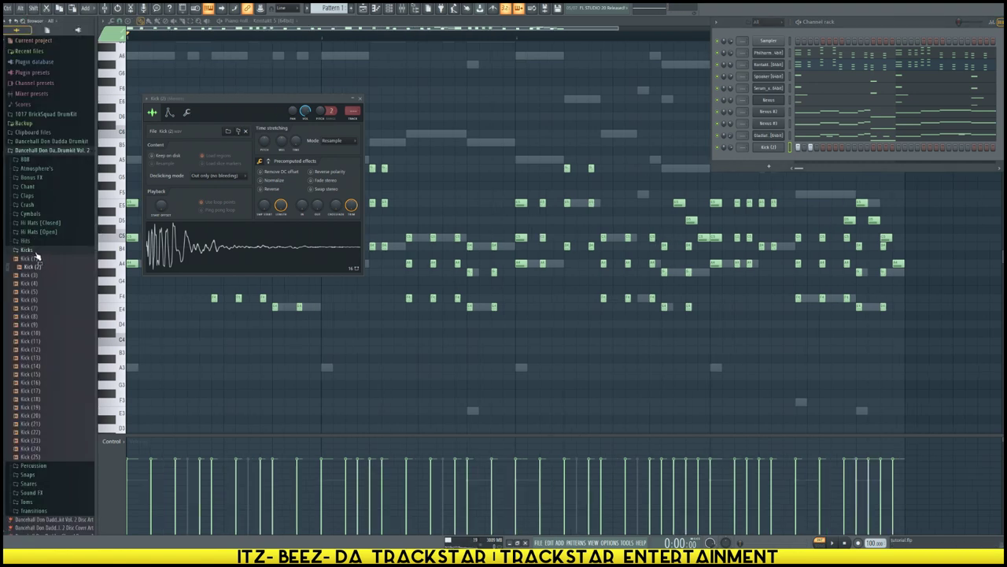
click(35, 253)
click(30, 277)
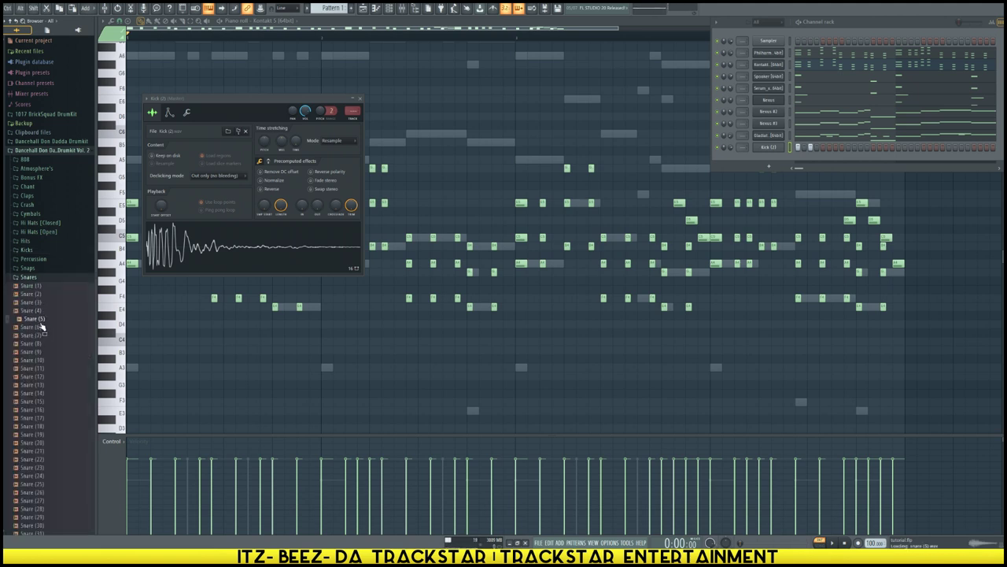
right_click(43, 337)
click(87, 345)
key(space)
click(823, 160)
key(space)
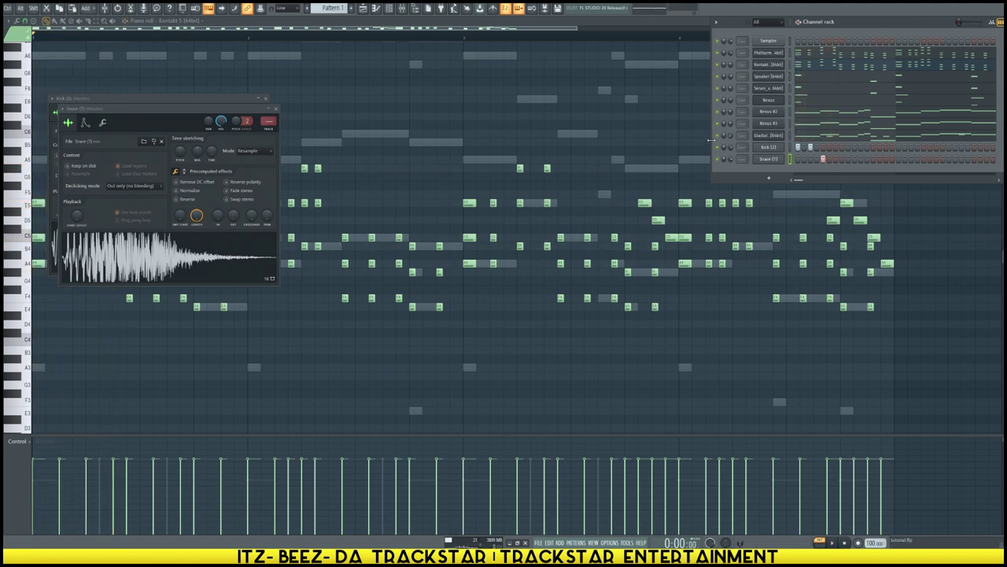
Step: Widen the channel rack and fill the first bar with kicks on steps 1 and 11 and snares on 5, 8, 13 and 15
drag(689, 141, 469, 138)
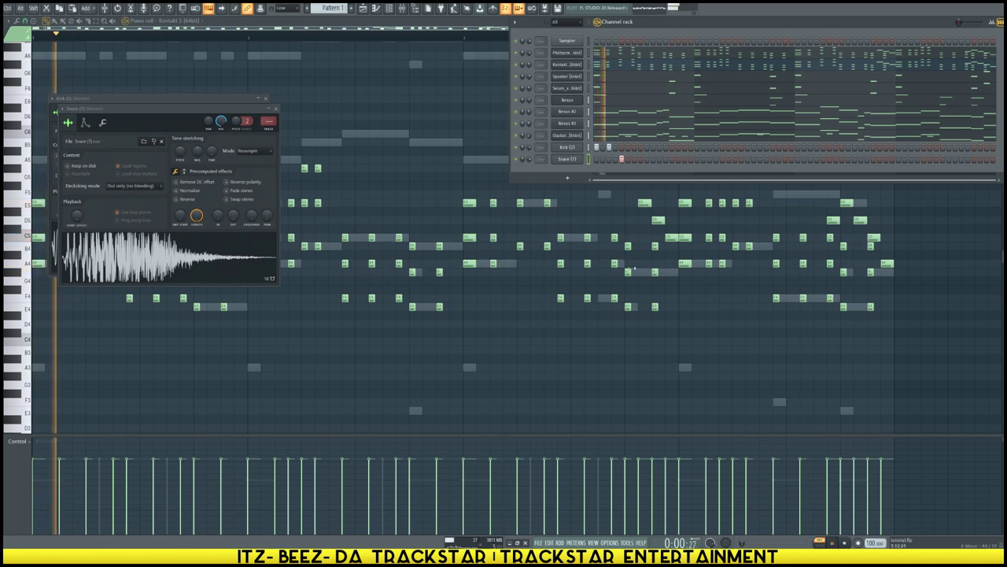
key(space)
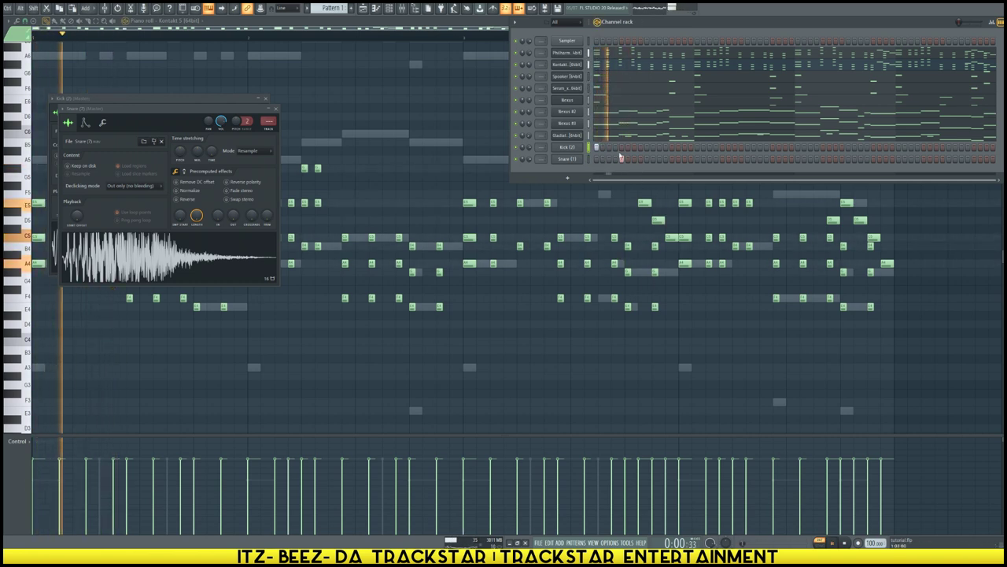
key(space)
key(space)
key(space)
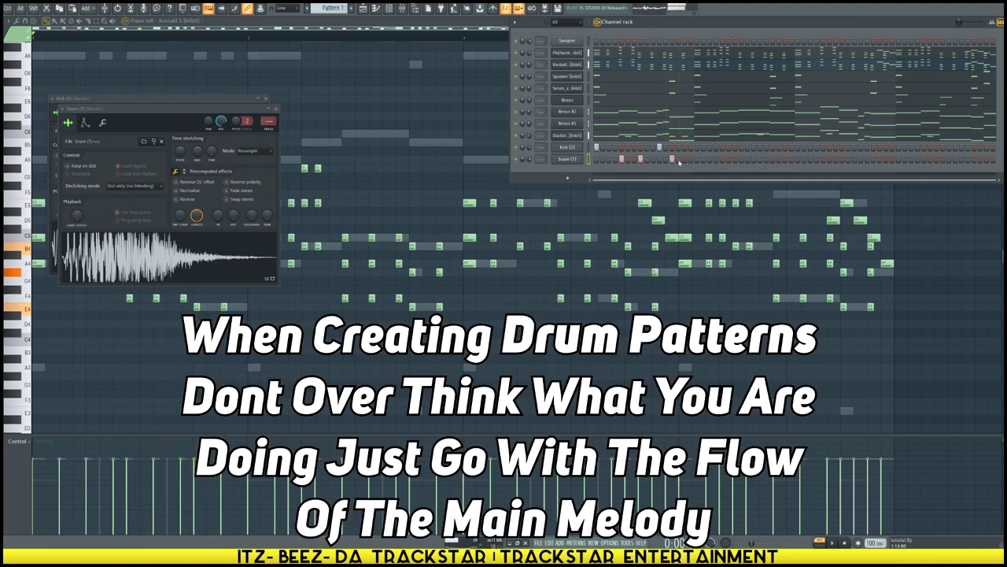
click(692, 159)
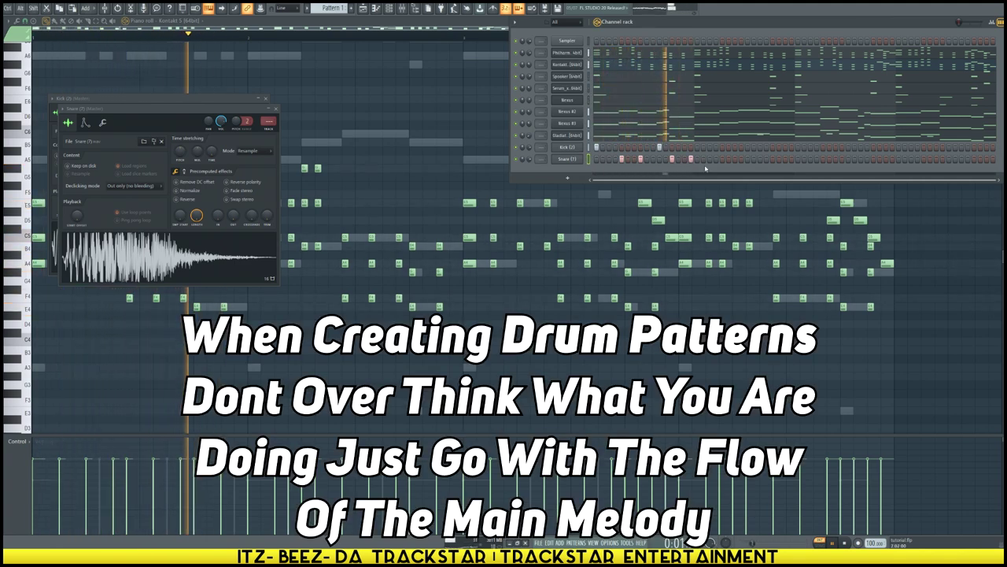
key(space)
key(space)
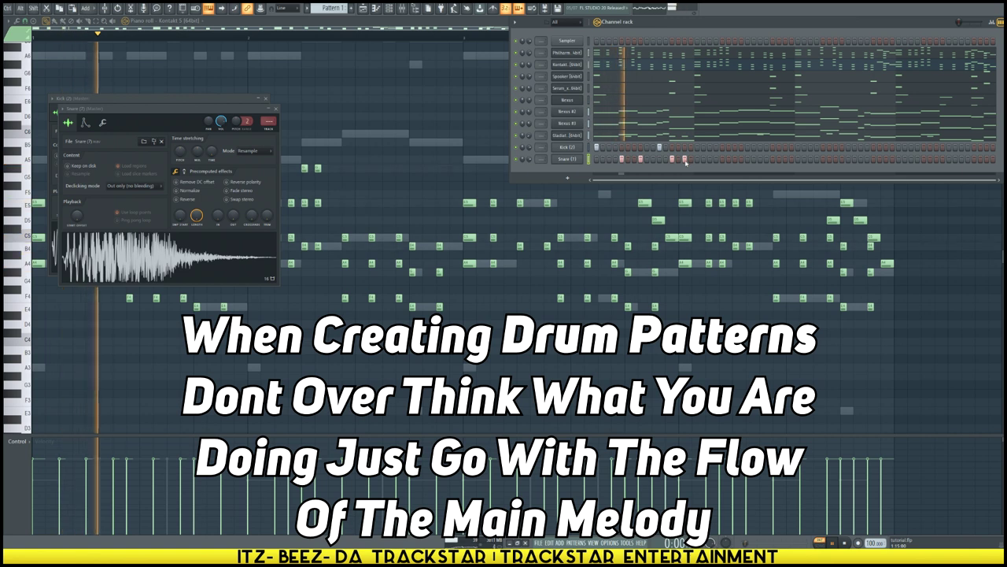
Step: Fill the second bar with kicks on steps 17 and 29 and snares on steps 21, 24, 26, 31 and 32
click(697, 147)
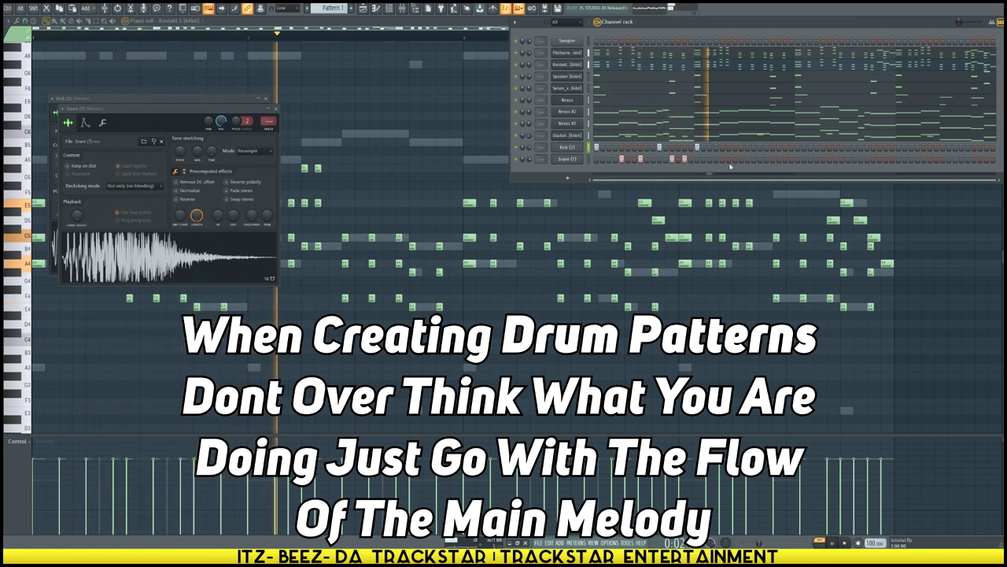
click(722, 159)
click(741, 159)
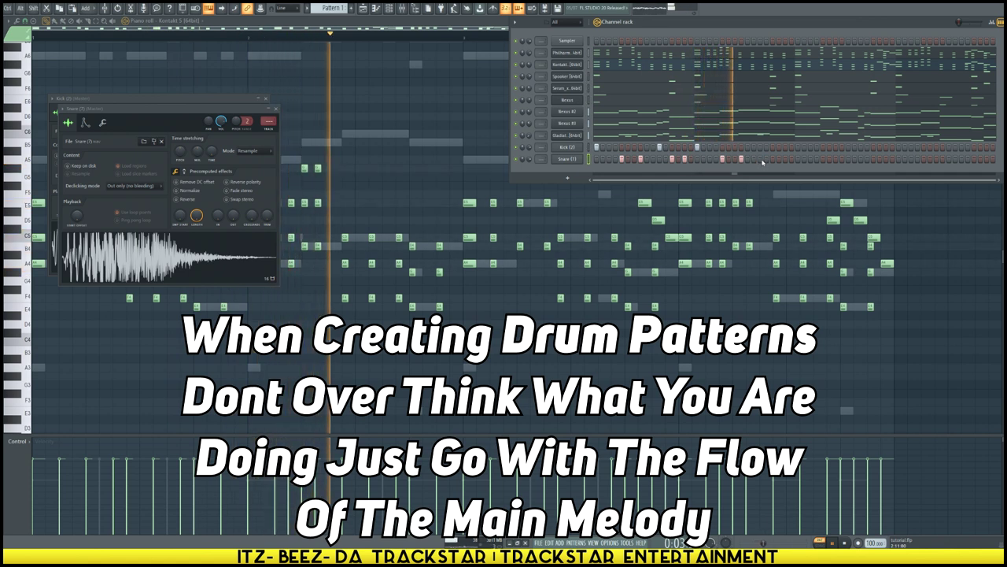
click(759, 159)
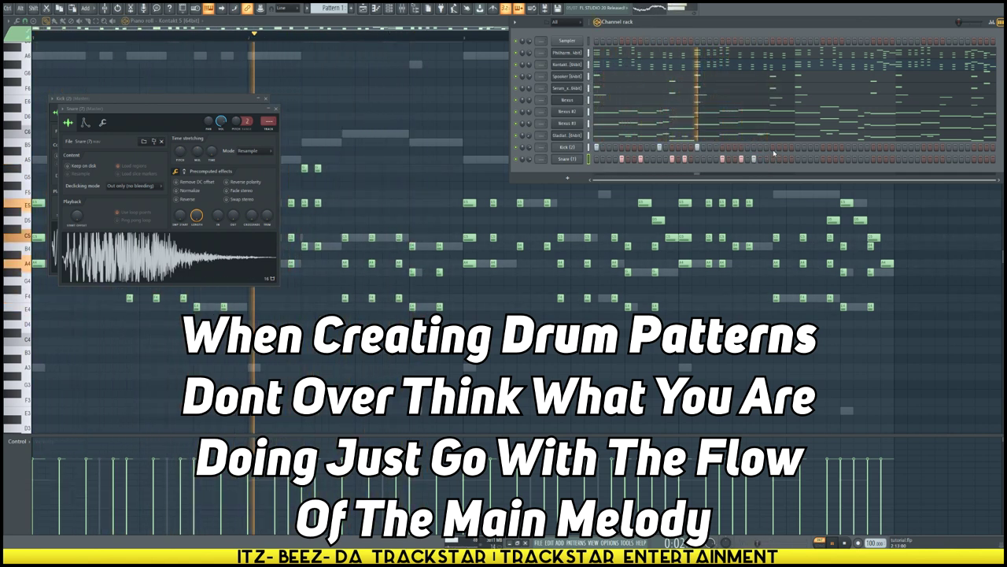
click(773, 146)
click(785, 159)
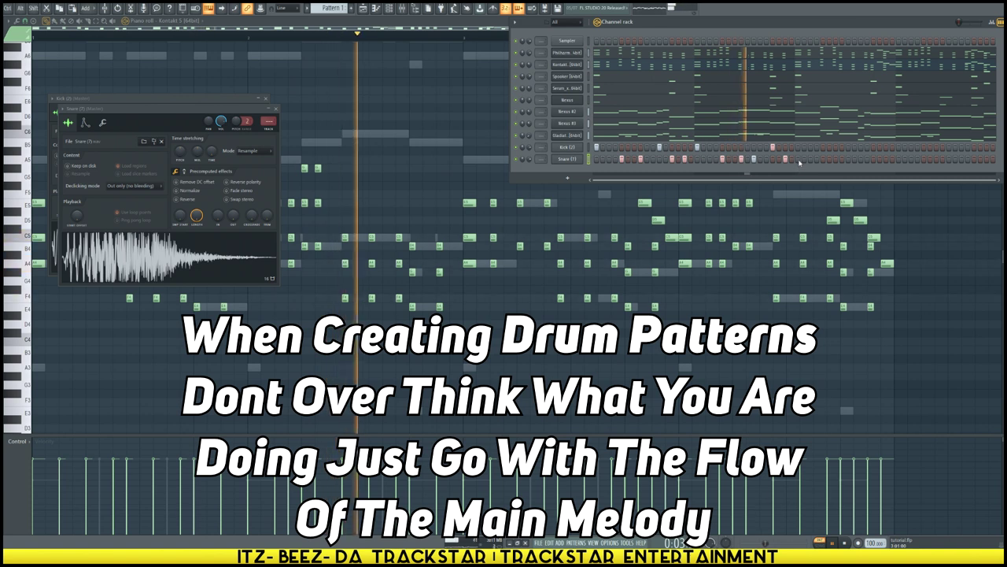
click(798, 159)
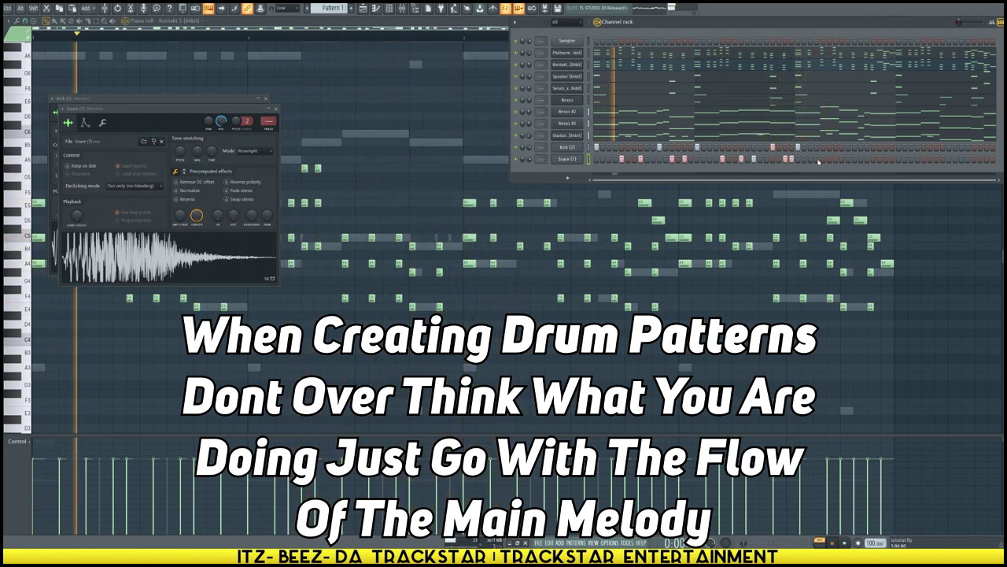
Step: Continue the drums through bars three and four, with kicks on steps 33, 43 and 49 and snares on 37, 40, 45, 53 and 56
click(835, 159)
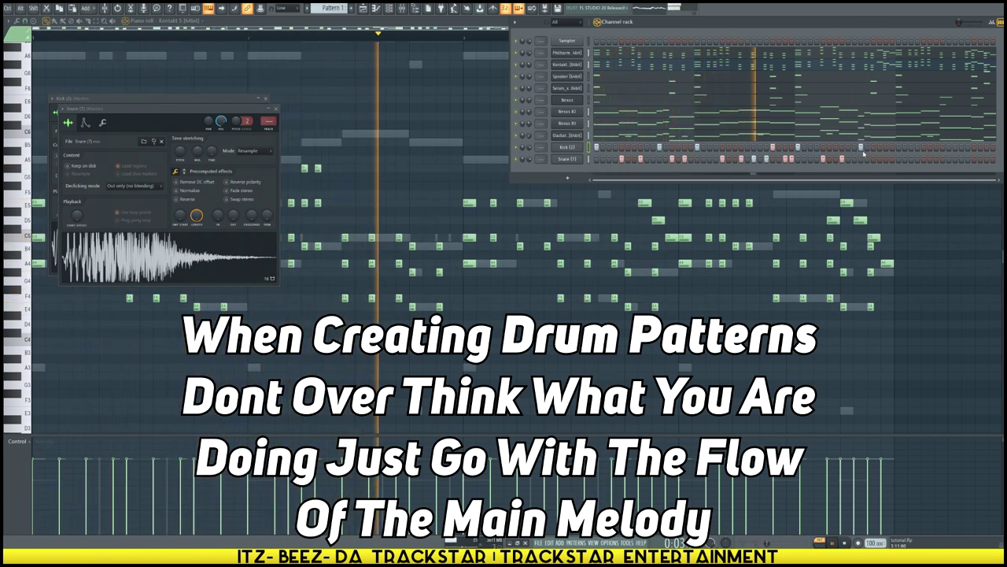
click(873, 159)
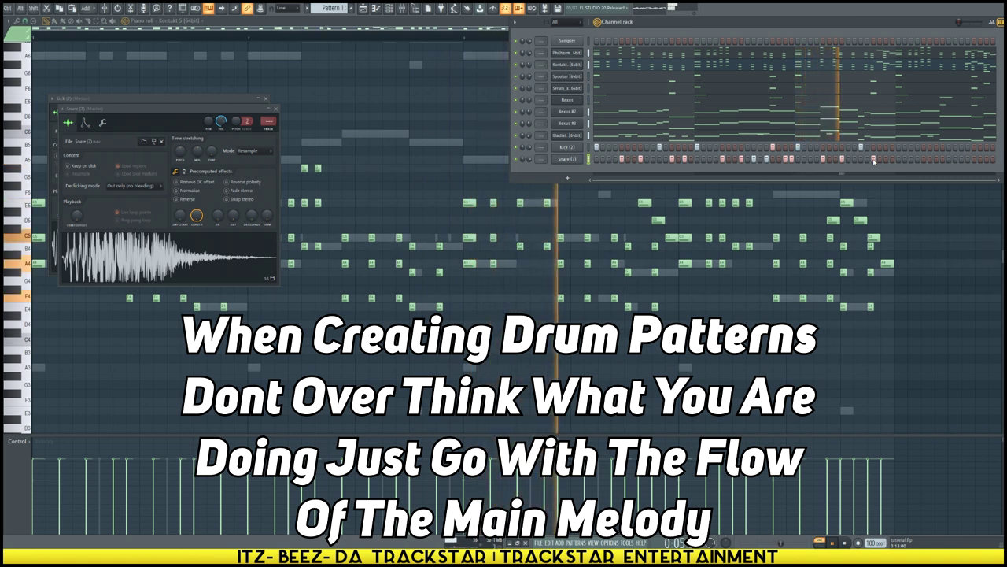
click(887, 160)
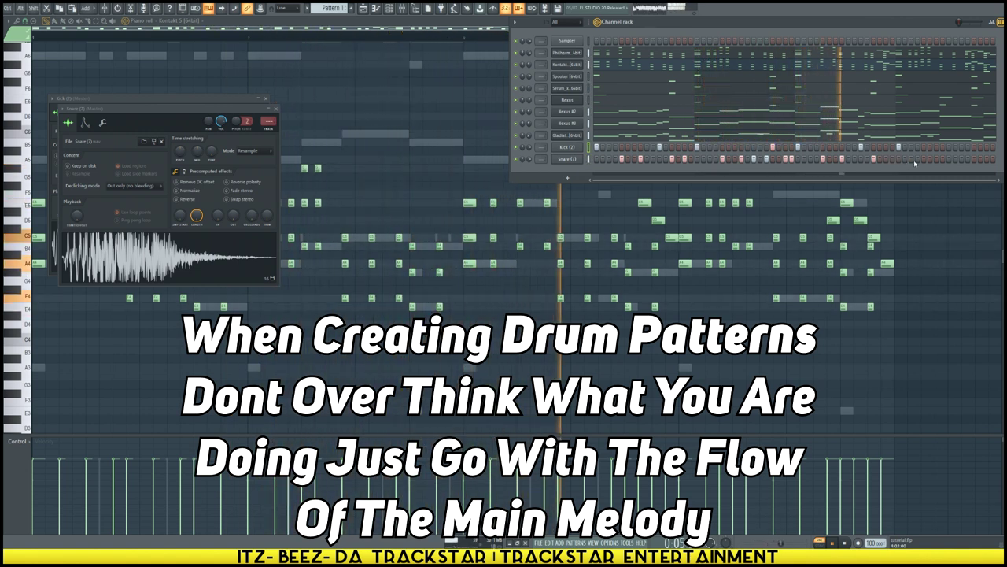
click(924, 159)
click(943, 159)
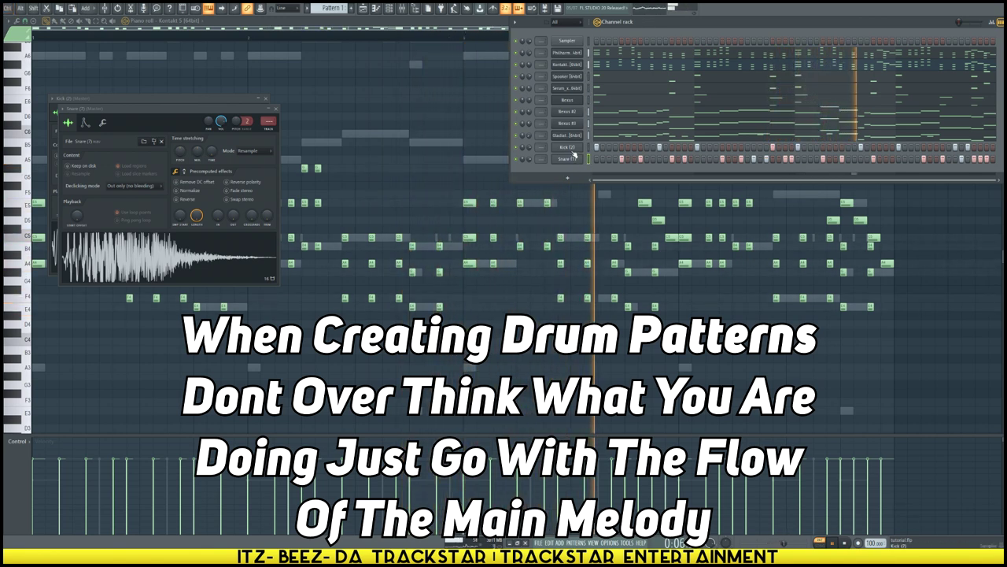
Step: Add a Serum_x64 channel below the snare in the channel rack
right_click(570, 158)
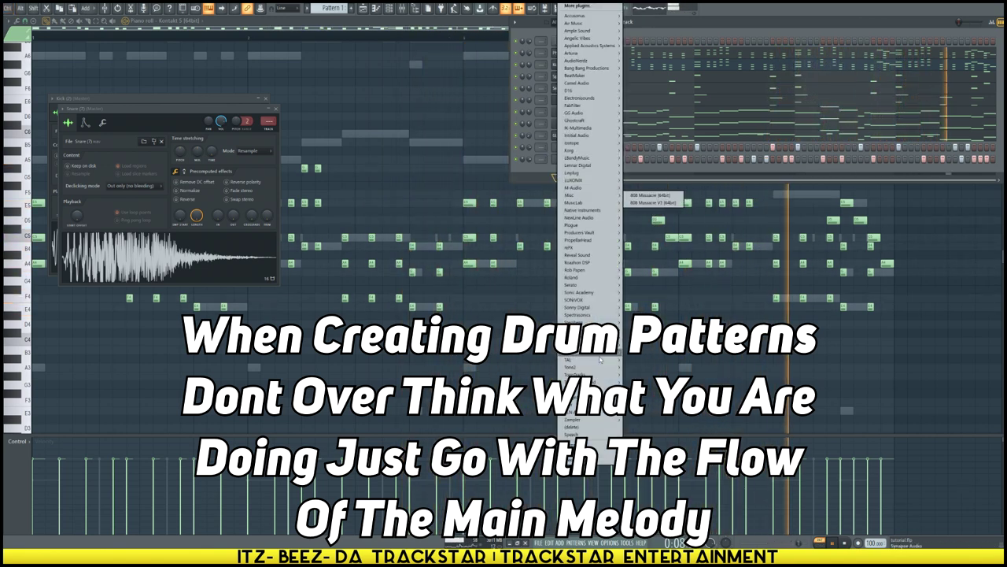
mouse_move(614, 405)
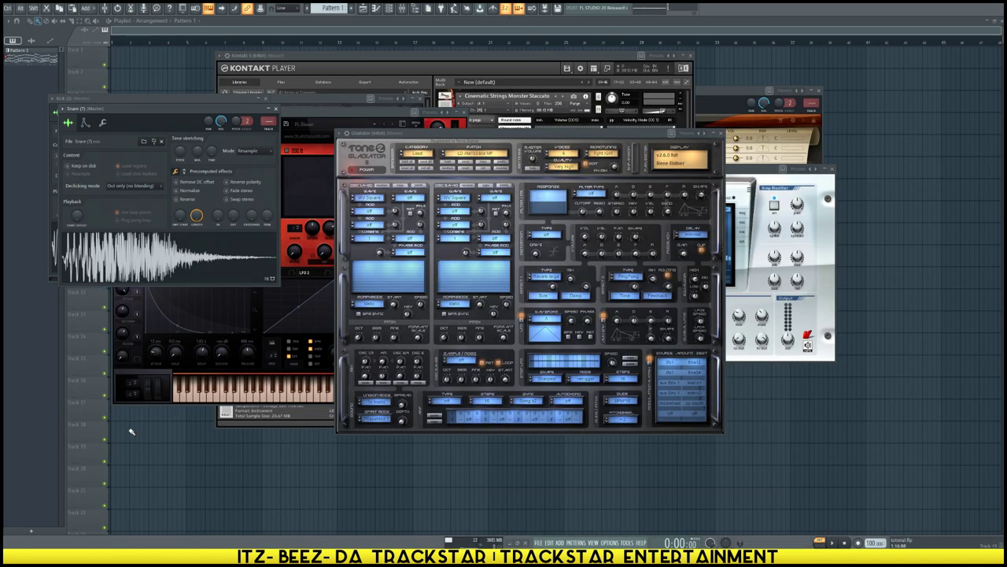
click(388, 9)
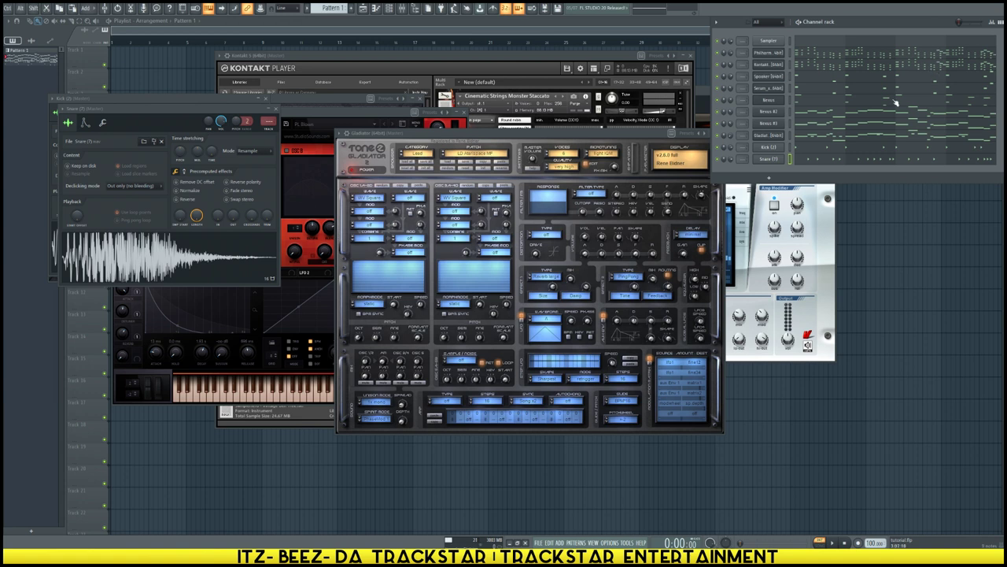
click(771, 179)
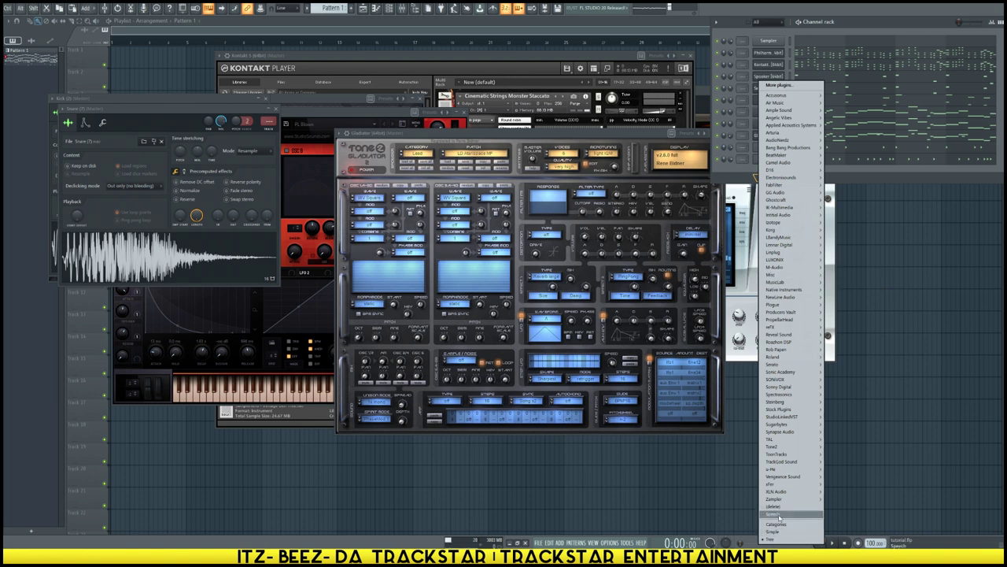
click(850, 484)
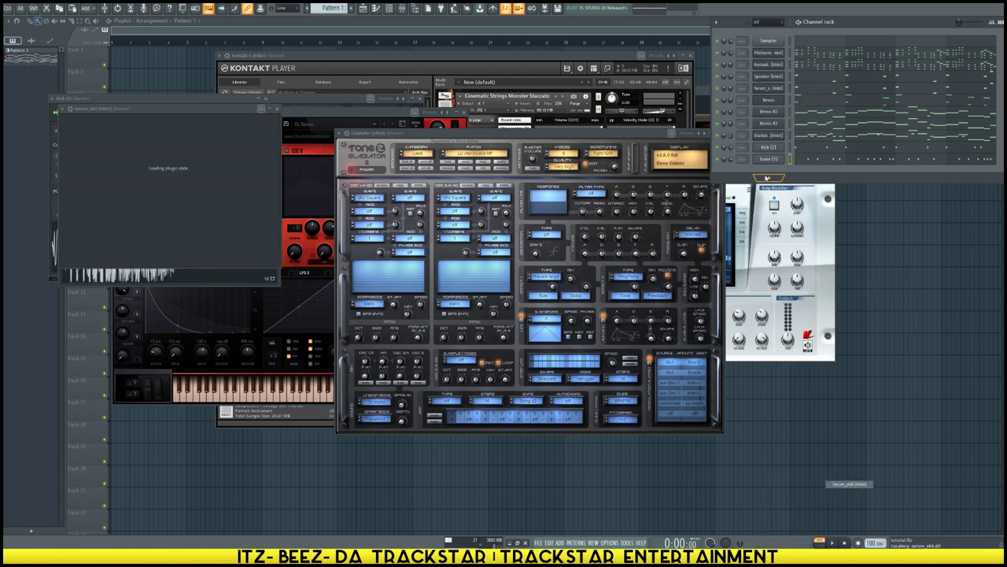
Step: Add another Nexus channel and load its BA Basic SawSQR Morph bass patch
click(768, 191)
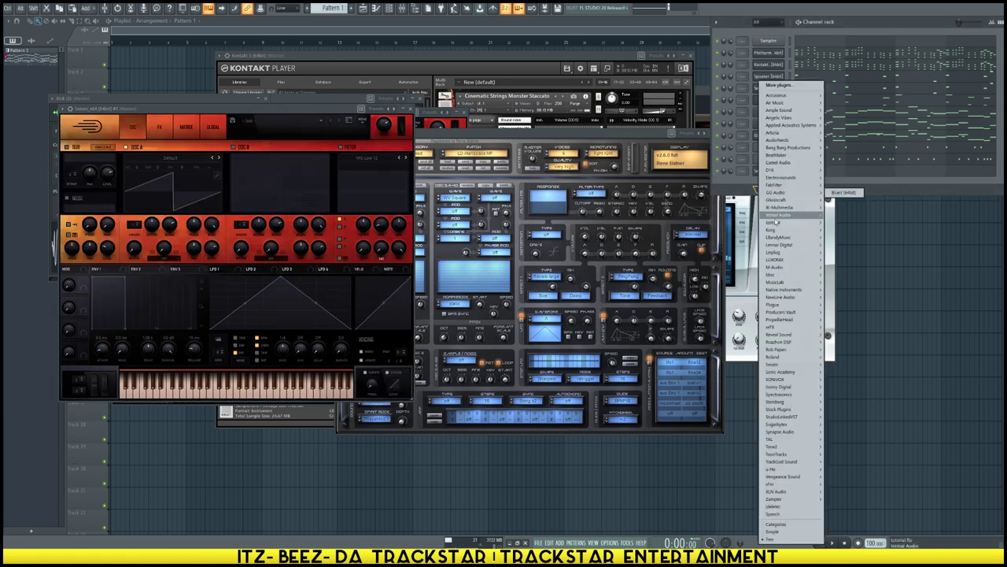
mouse_move(800, 377)
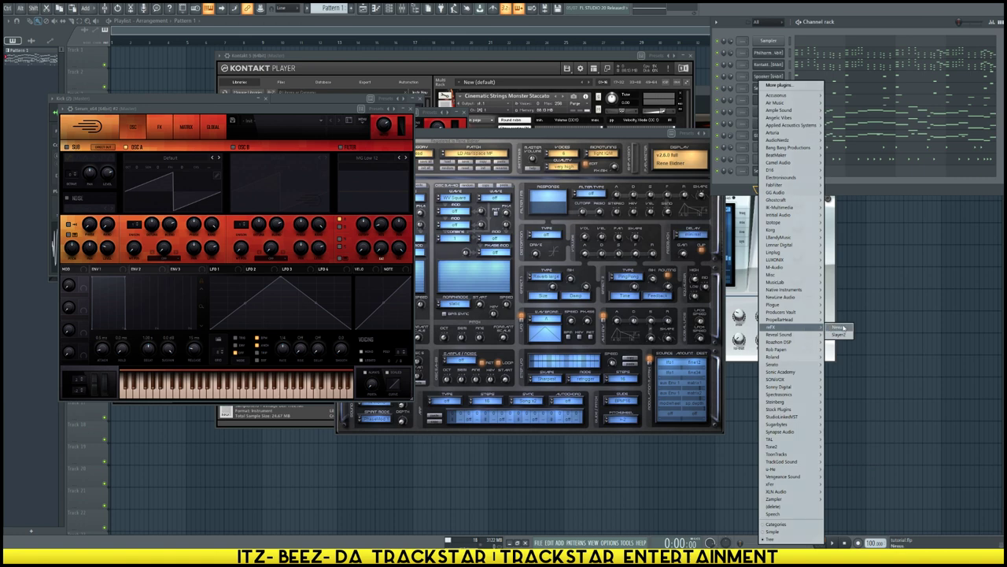
click(839, 329)
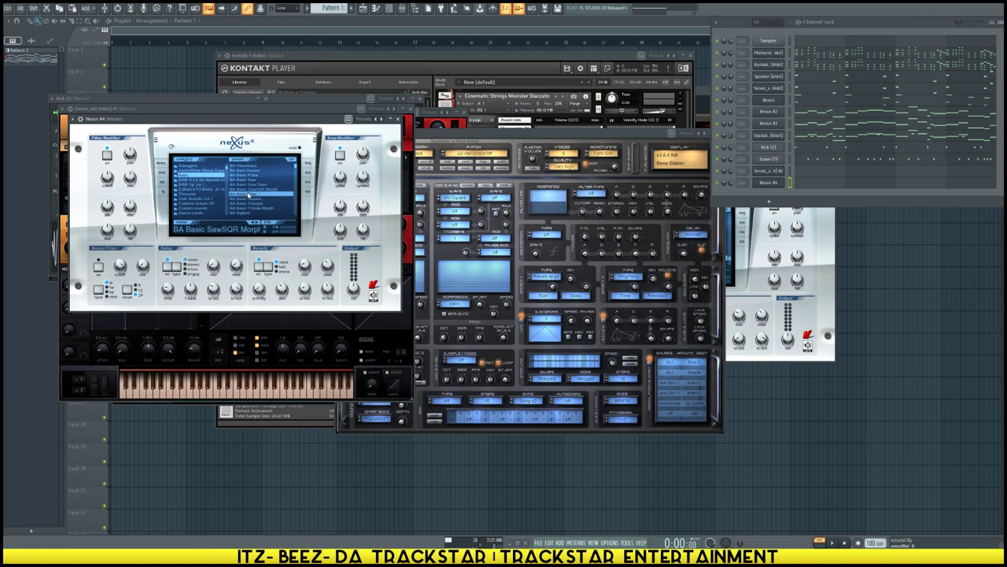
Step: Open the piano roll of the new Nexus channel and draw bar-one bass notes: three A4s, a B4 and an E4
click(806, 182)
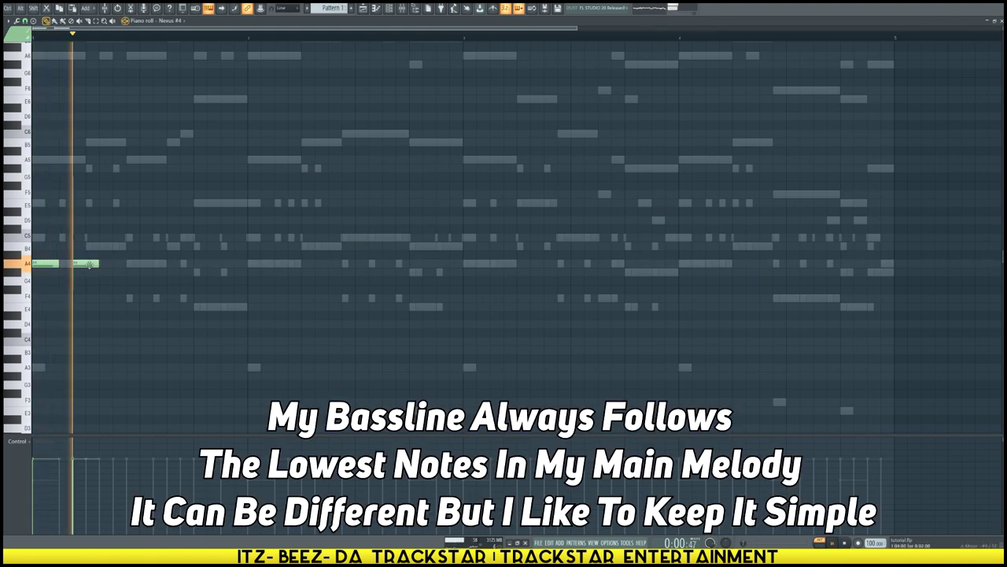
click(84, 263)
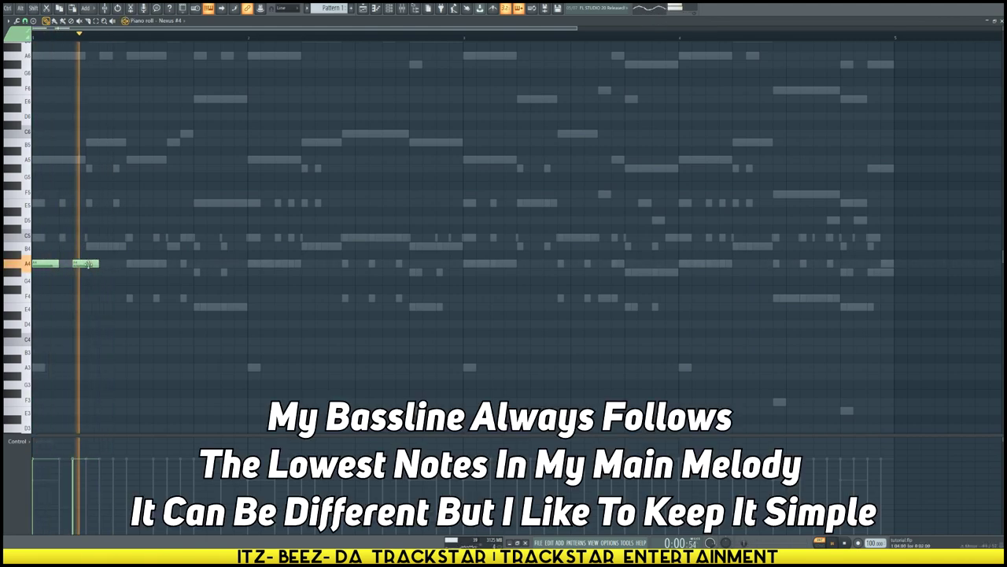
drag(88, 263, 98, 246)
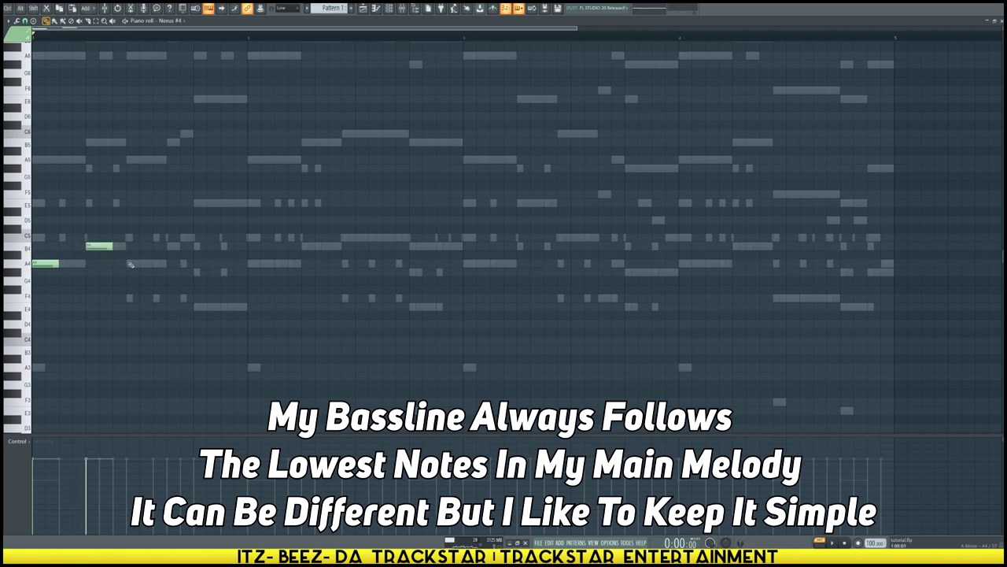
drag(96, 263, 86, 268)
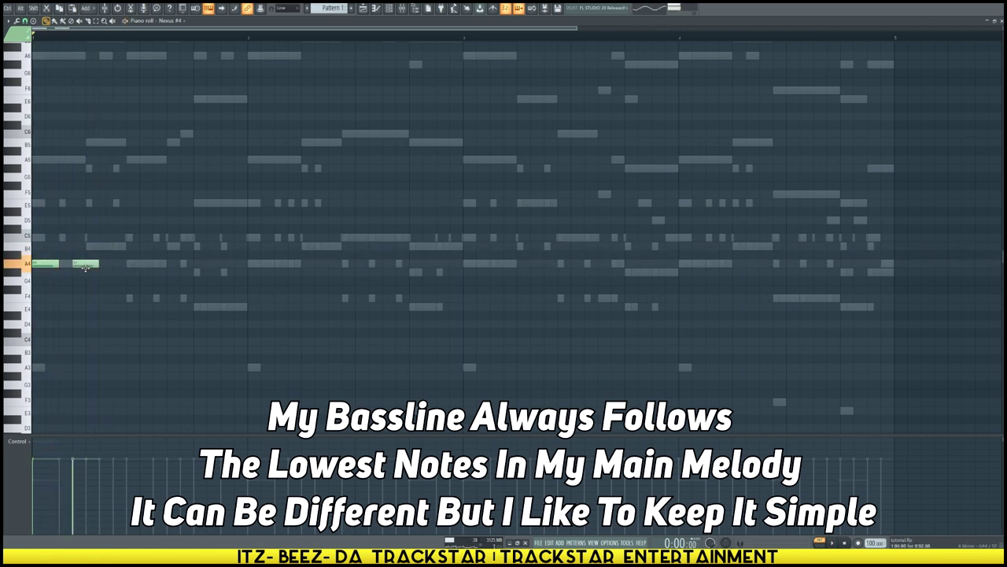
click(119, 263)
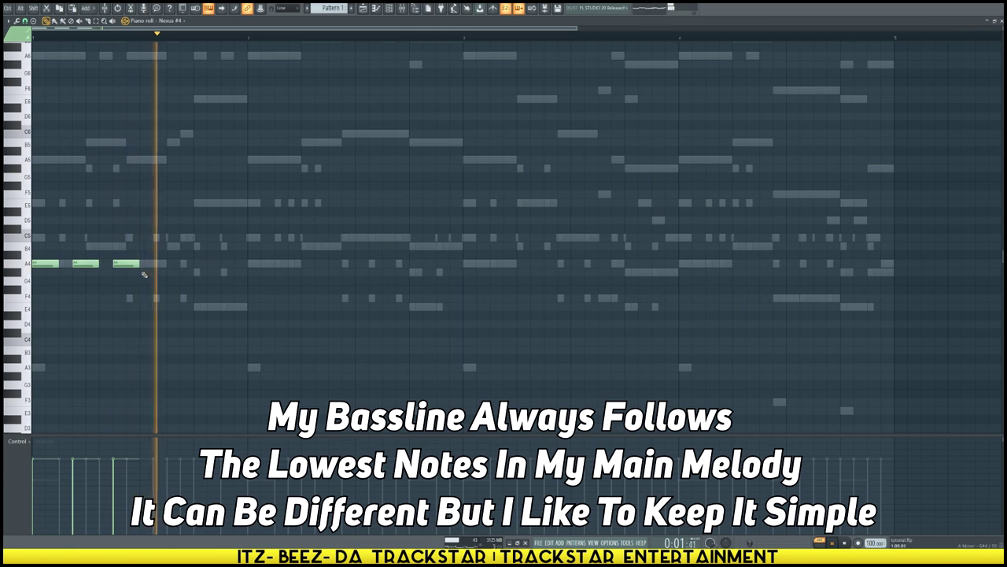
click(179, 247)
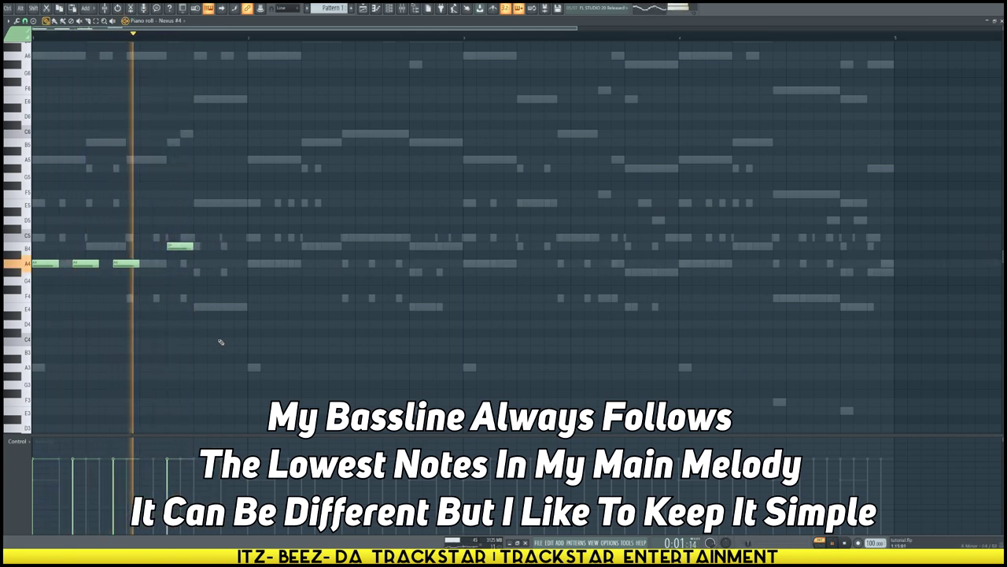
click(201, 307)
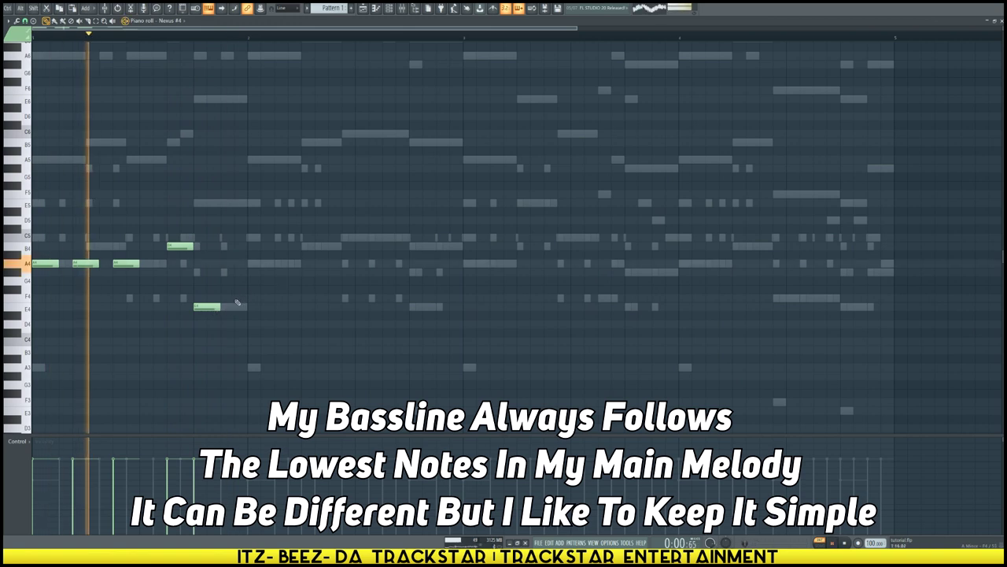
key(space)
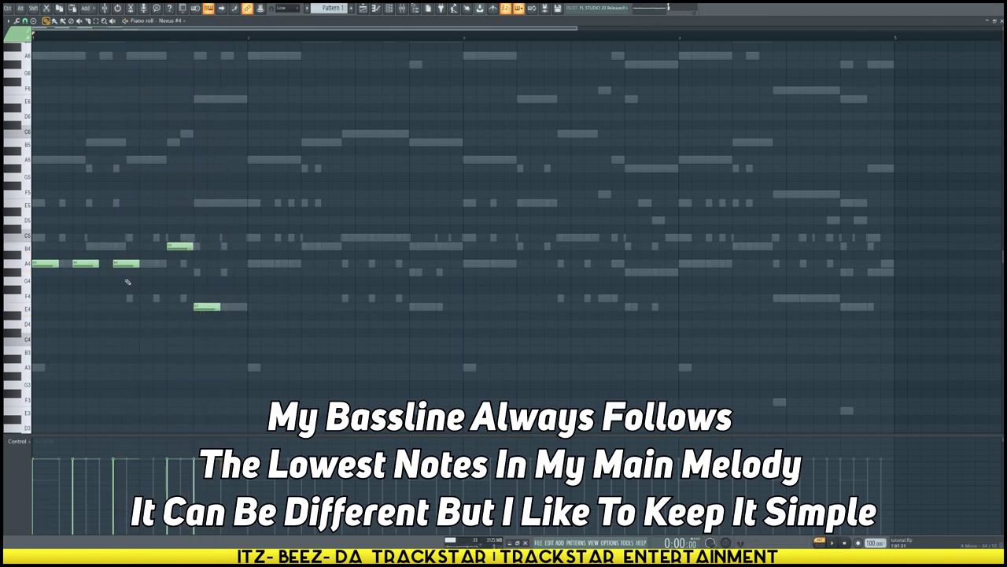
Step: Try the bar-one bass notes one octave lower
scroll(127, 281, down, 2)
key(space)
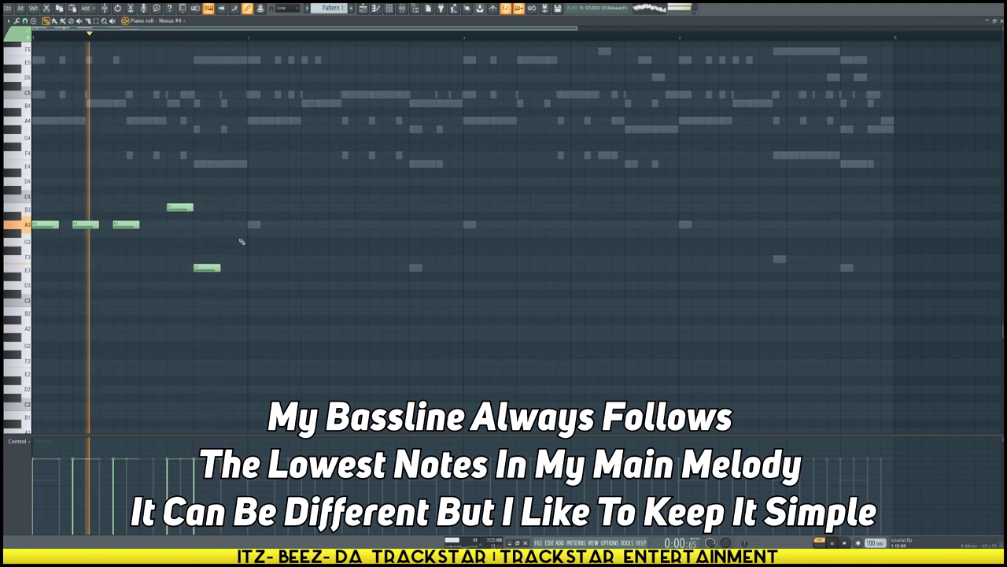
key(ctrl+Up)
key(space)
Step: Delete the second and third A4 notes from bar one of the bassline
right_click(128, 226)
right_click(85, 226)
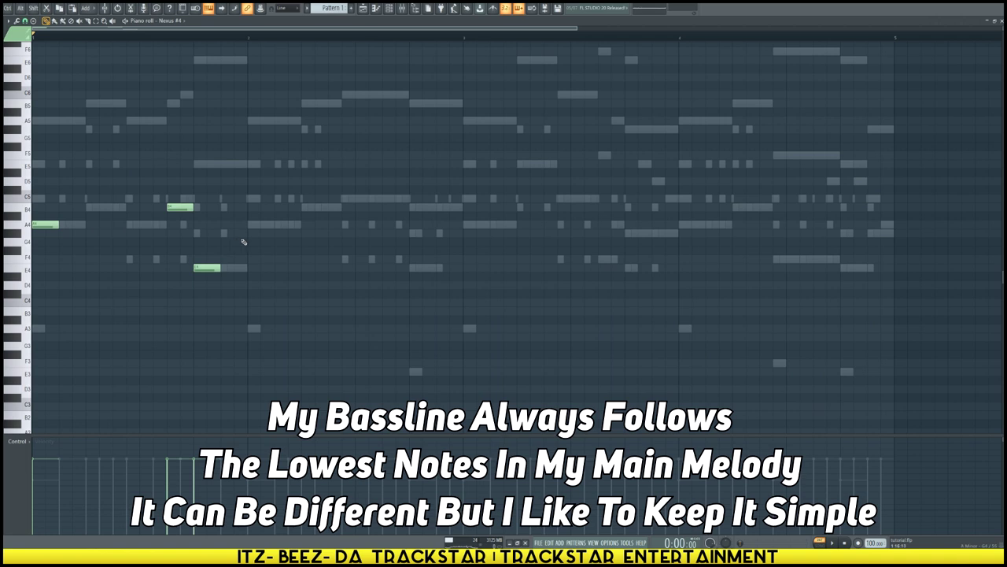
Step: Play the pattern several times from the start to audition the bar-one bass notes against the melody
key(space)
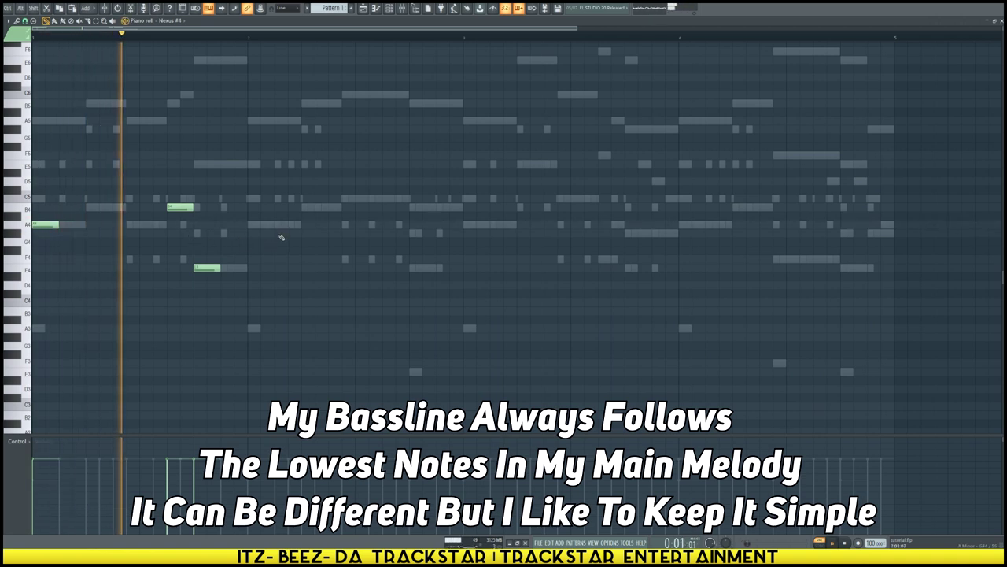
key(space)
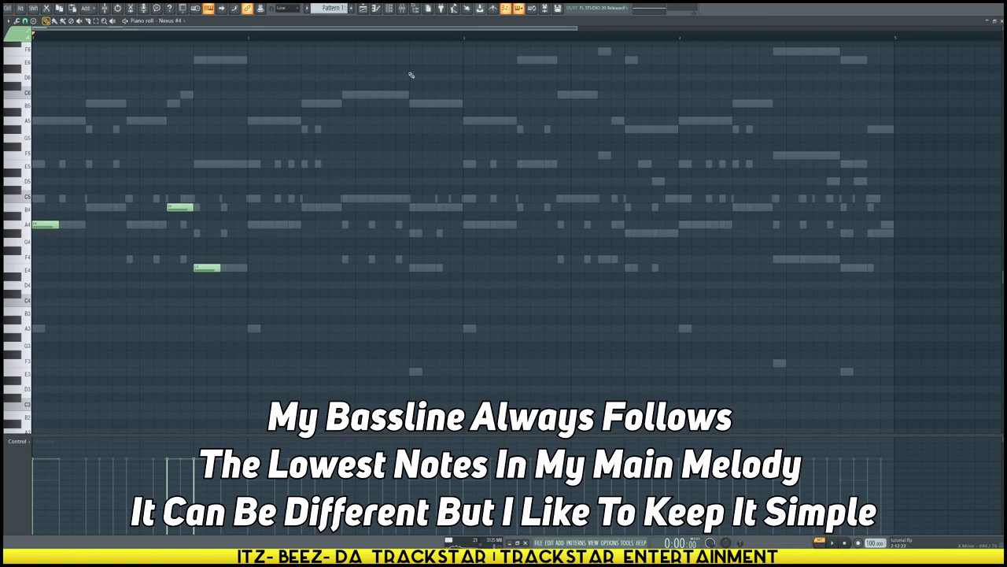
key(space)
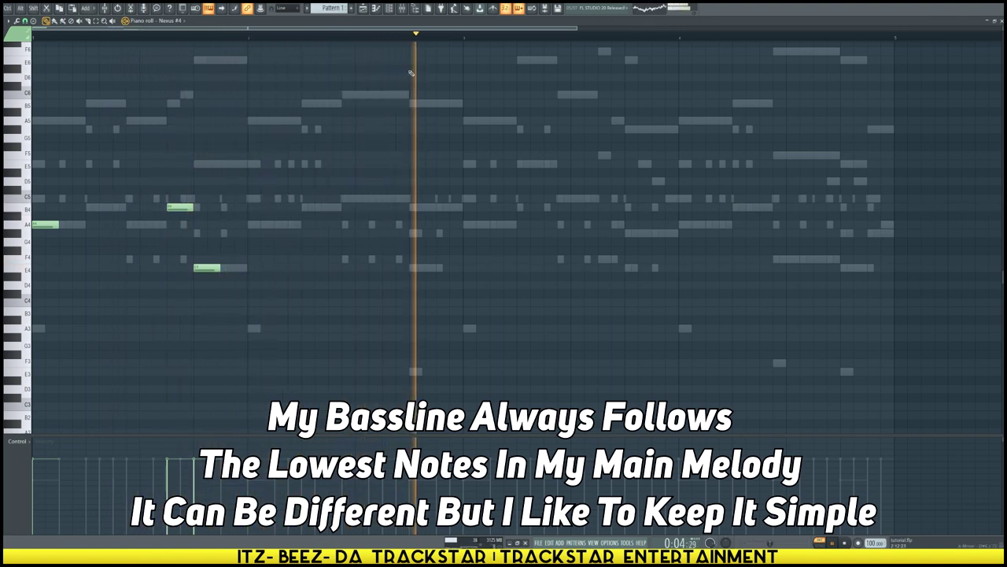
key(space)
key(space)
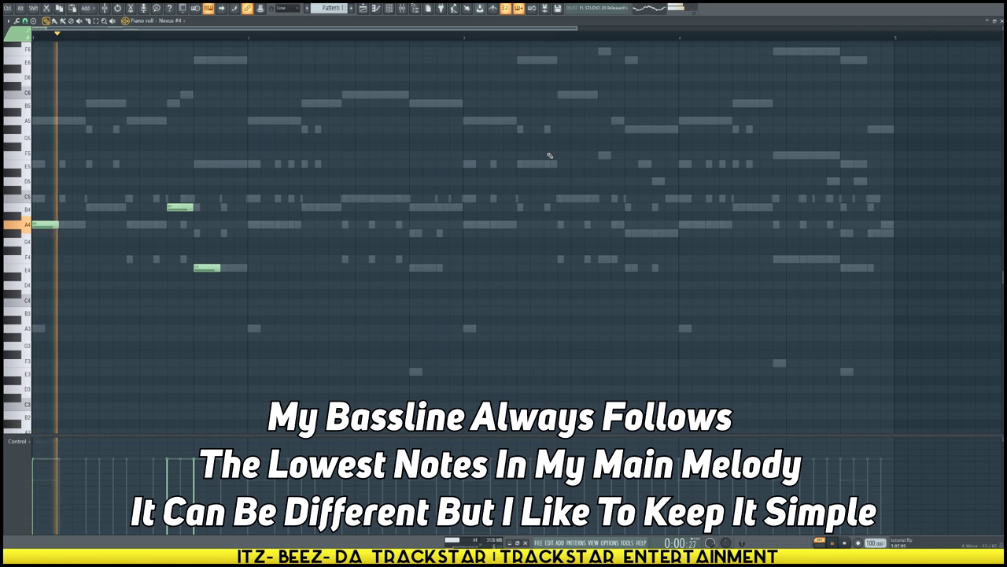
key(space)
key(space)
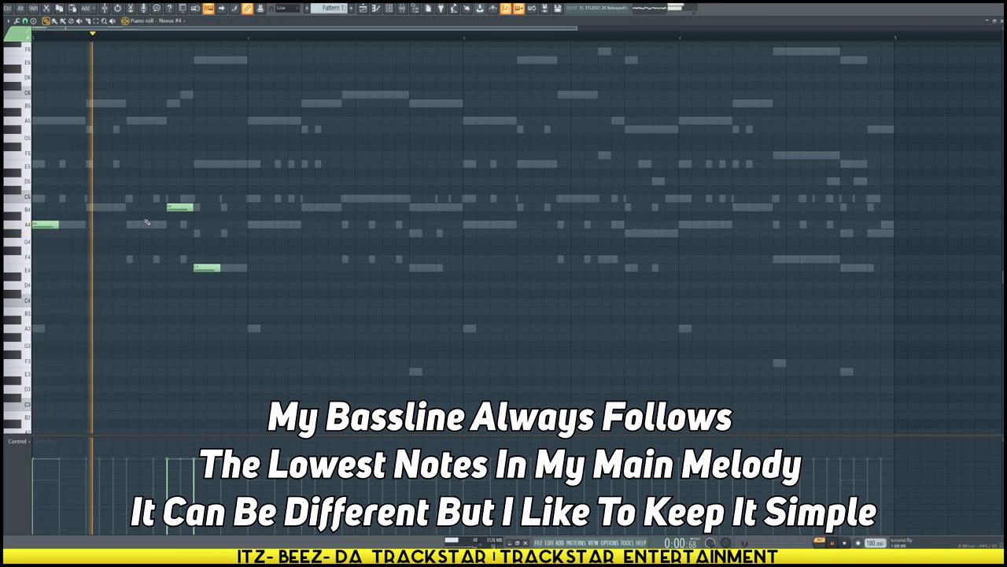
key(space)
key(space)
Step: Fill bar two of the bassline with A4 notes on steps 1, 4 and 7, a C5 on step 11 and a B4 on step 14
click(260, 225)
click(299, 224)
click(333, 224)
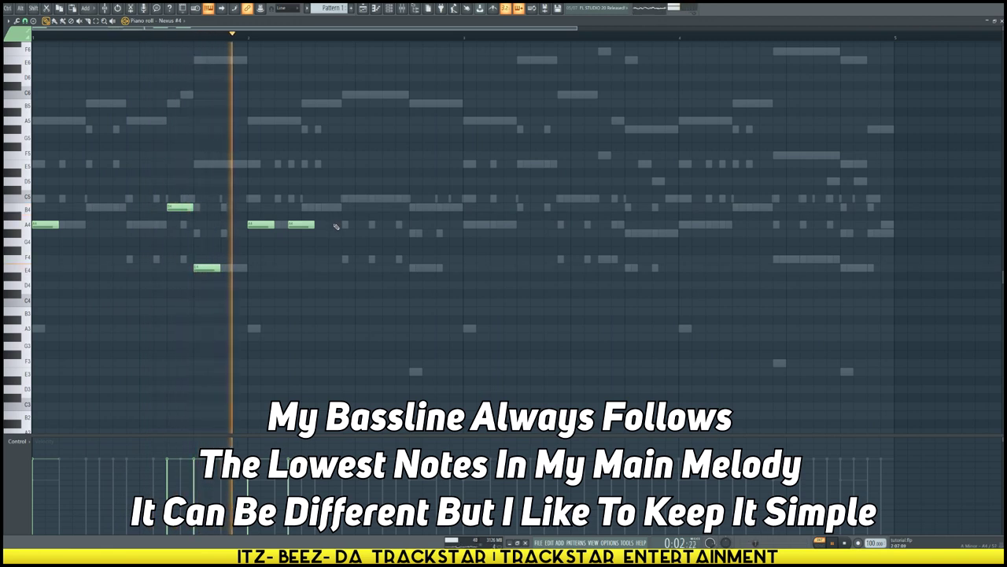
click(374, 197)
key(space)
key(space)
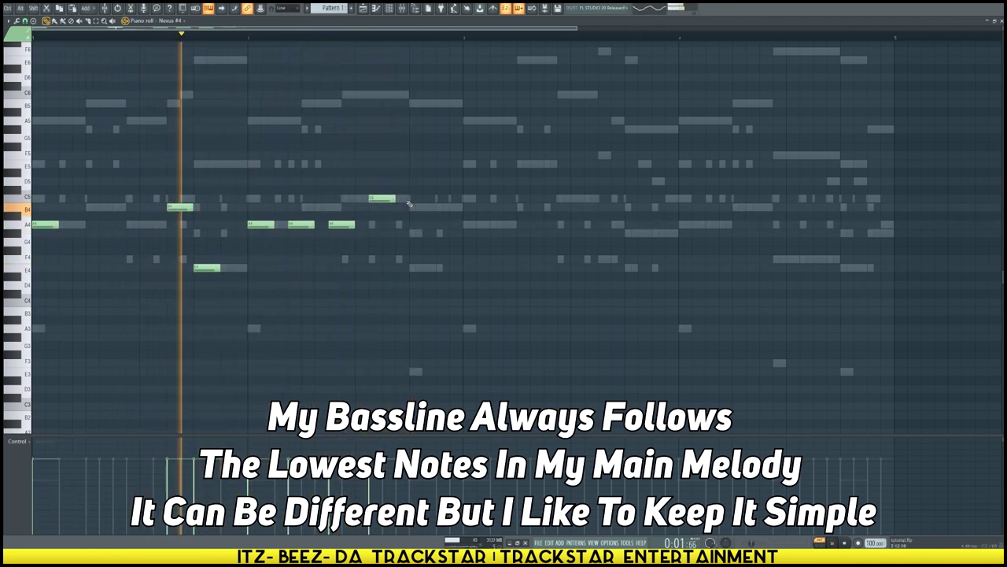
drag(386, 198, 400, 199)
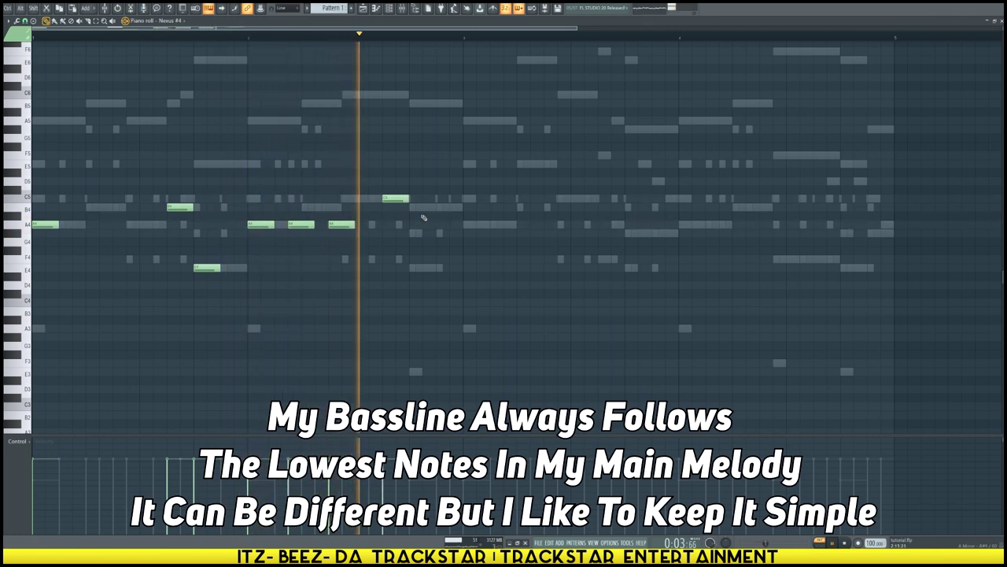
click(416, 207)
drag(417, 207, 430, 207)
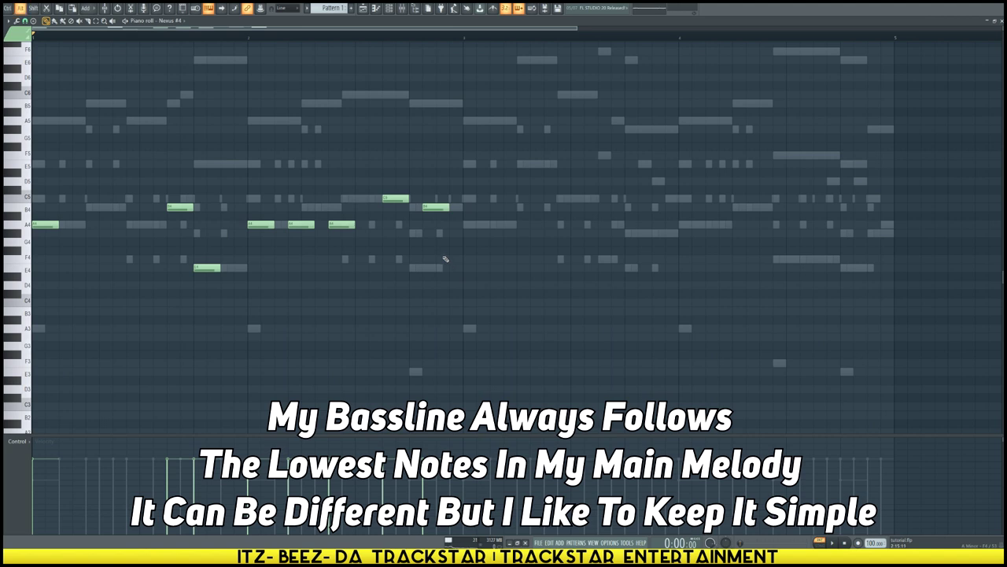
Step: Lengthen the A4 and E4 bass notes in bars one and two so each sustains until the following note starts
key(ctrl+l)
key(Return)
key(space)
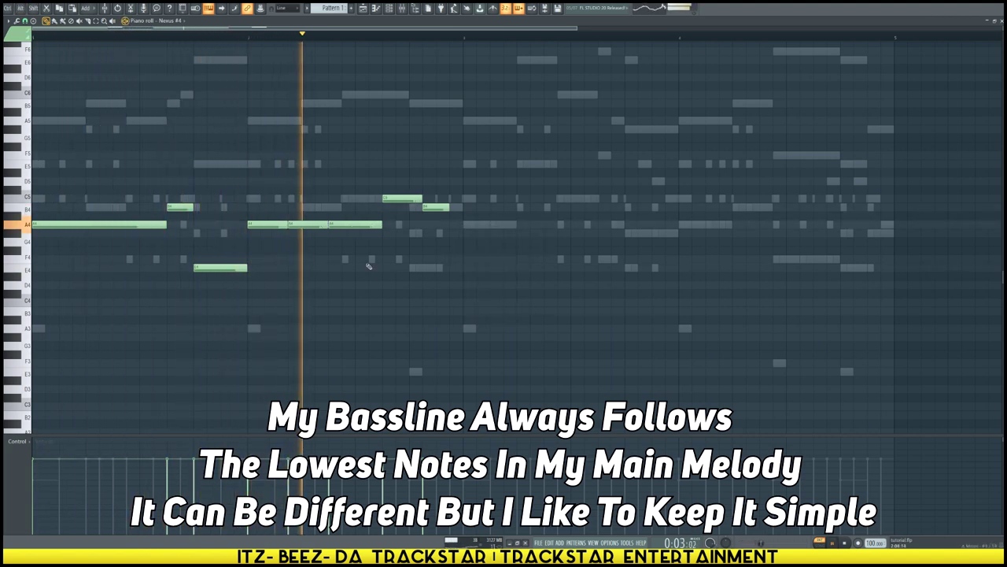
key(space)
key(space)
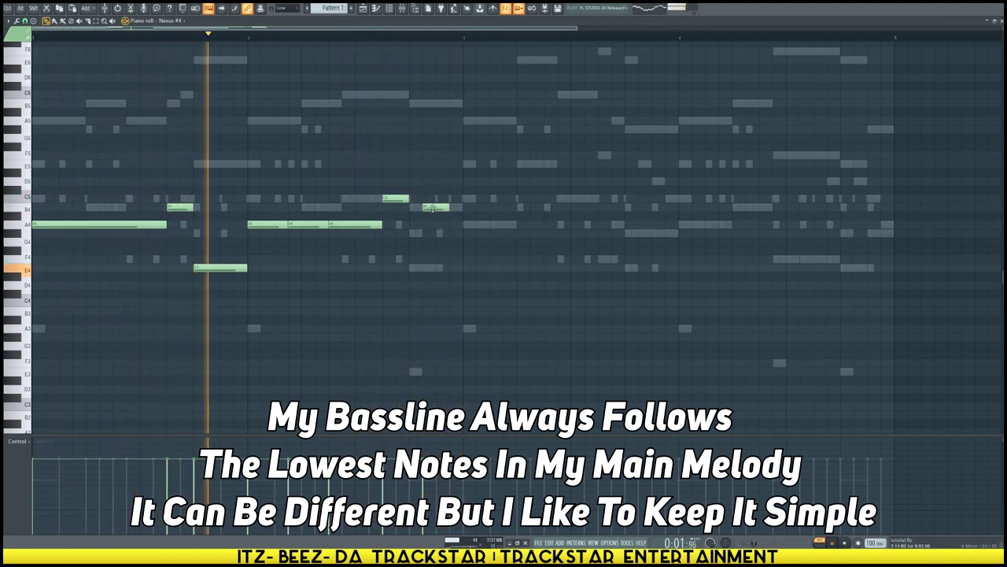
Step: Finish bar two with its B4 moved to step 13 and a G#4 on step 15, and duplicate both bars into bars three and four
drag(432, 207, 423, 206)
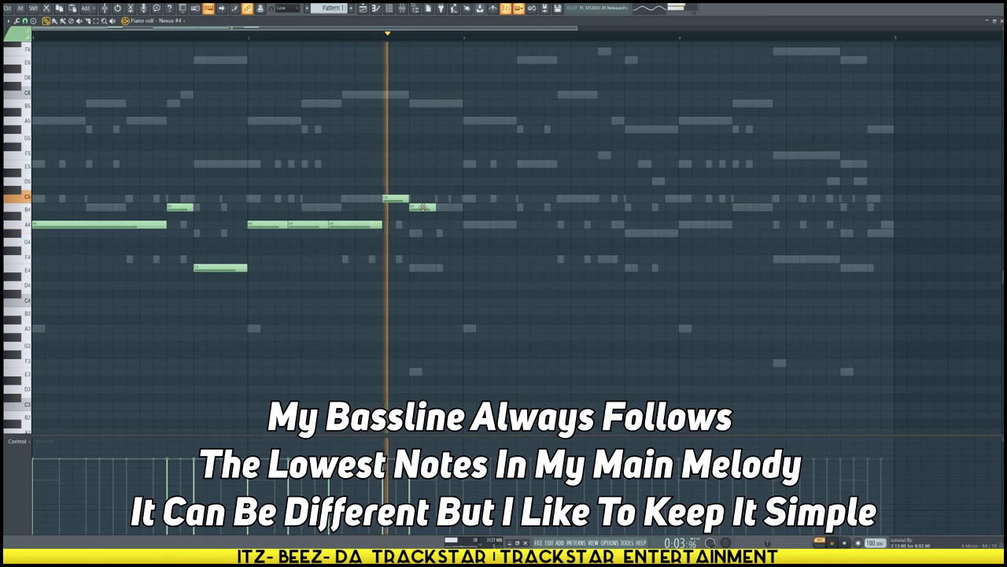
click(437, 232)
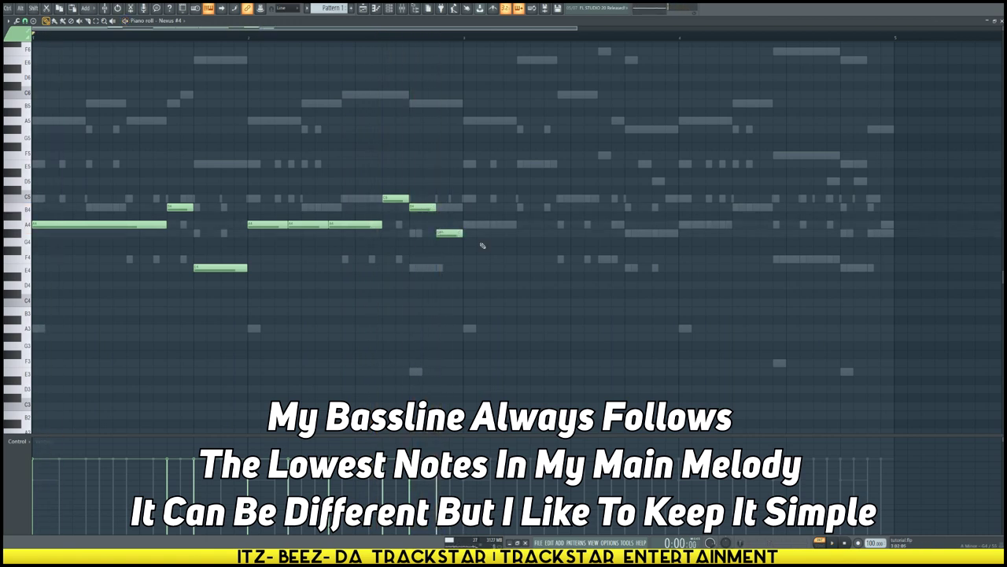
key(ctrl+b)
key(ctrl+d)
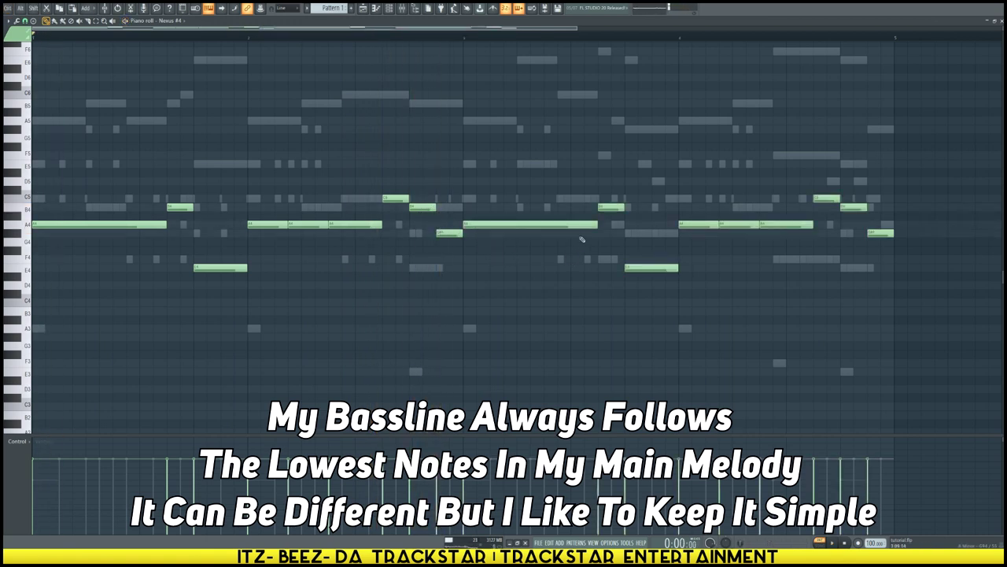
Step: Rework bar three with A4 notes on steps 1, 4 and 7 and a G#4 on step 15, and raise the B4 in bar four to E5
drag(597, 225, 491, 225)
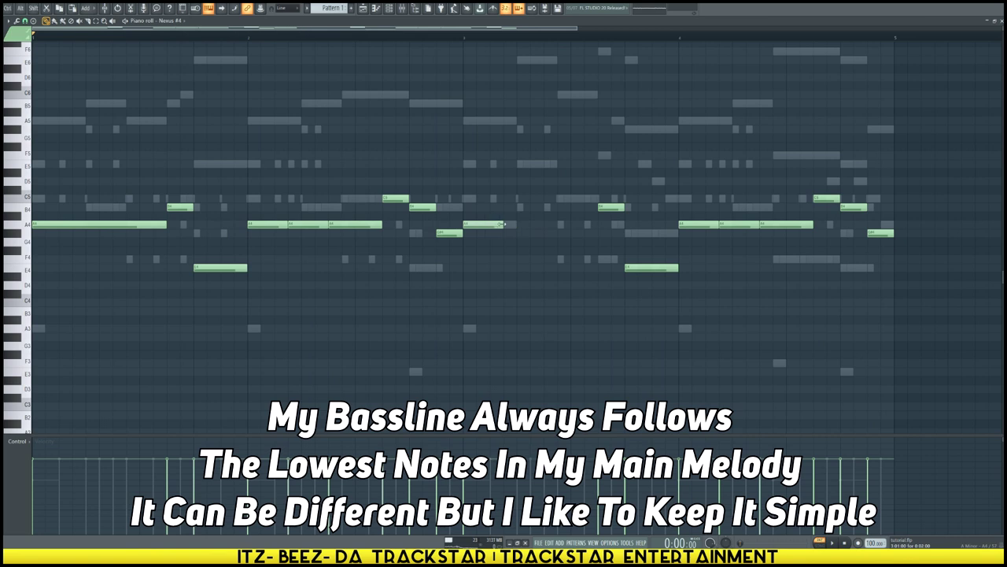
click(550, 227)
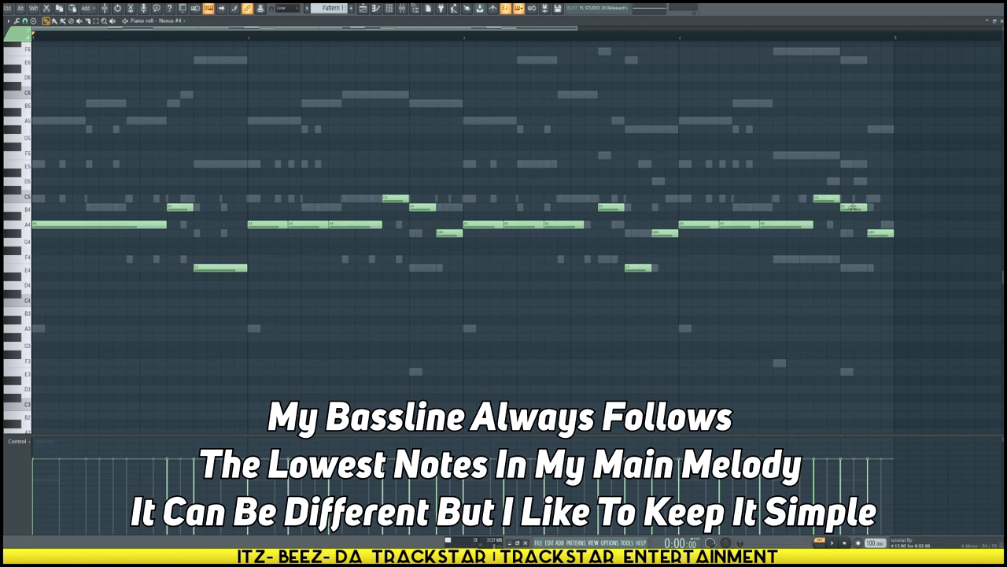
drag(853, 207, 851, 163)
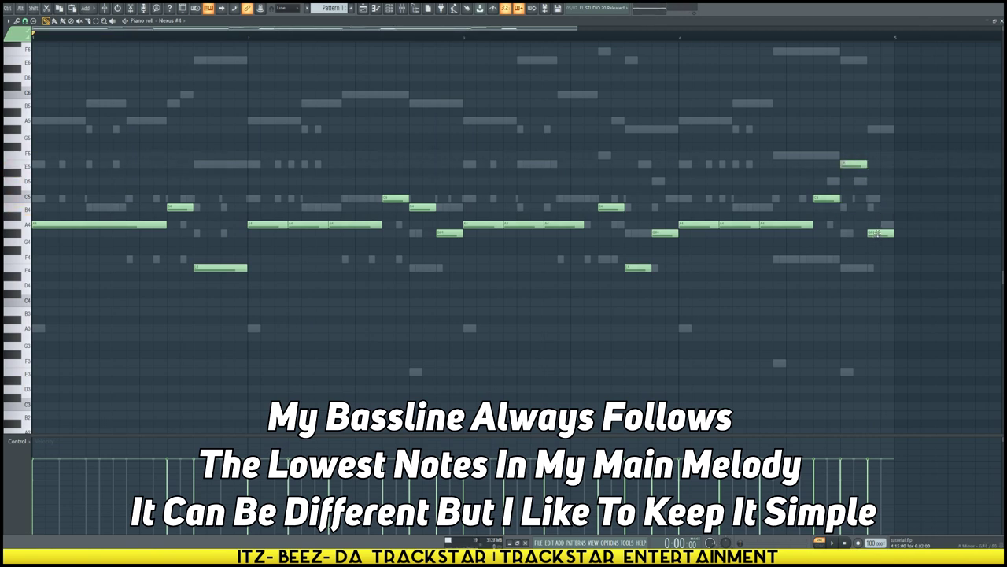
Step: Audition the four-bar bassline with the other channels and transpose all its notes down one octave
key(space)
key(space)
click(389, 9)
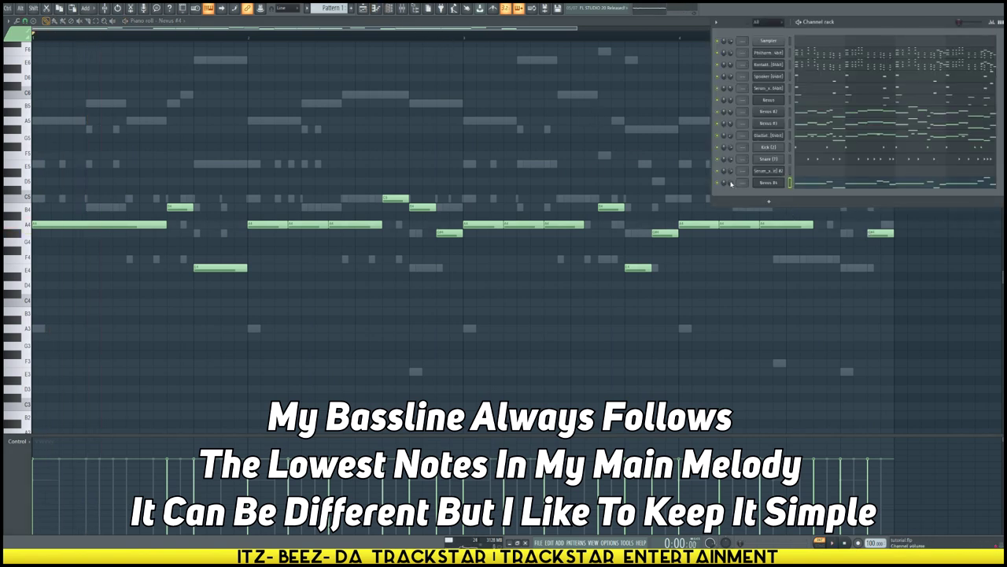
key(space)
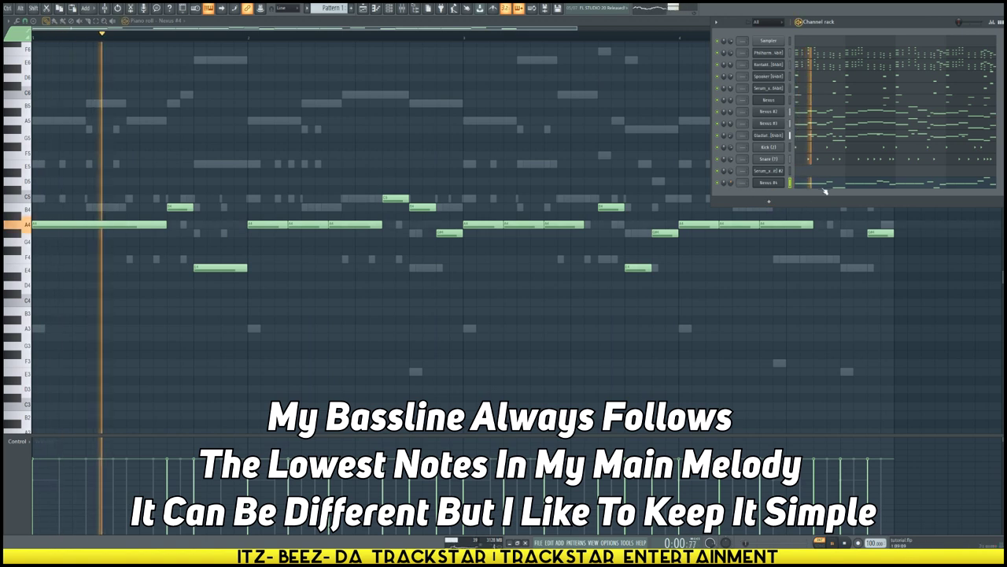
key(F6)
scroll(755, 269, up, 1)
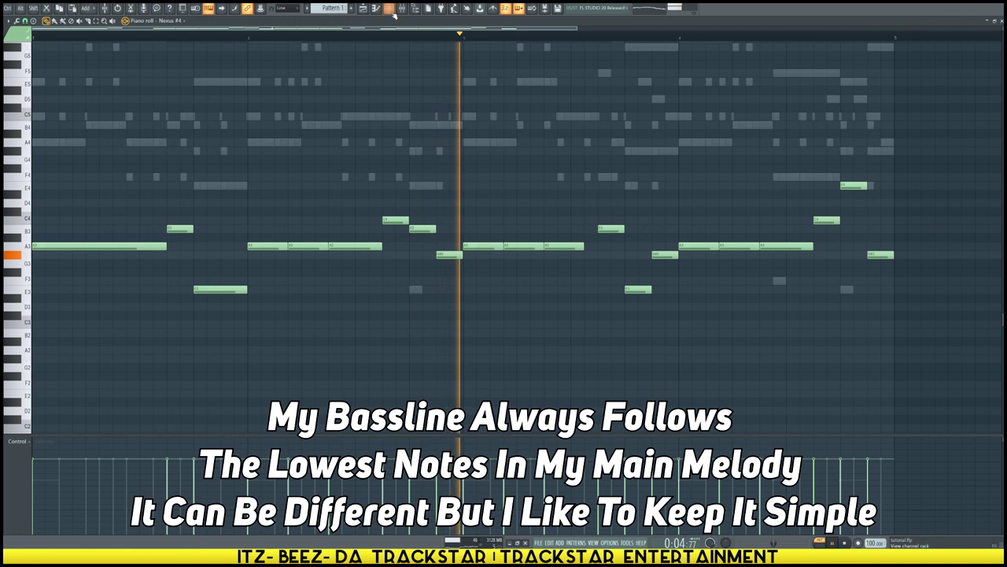
Step: Play back the lowered bassline and lengthen the third A3 note in bar three until it meets the B3
key(F6)
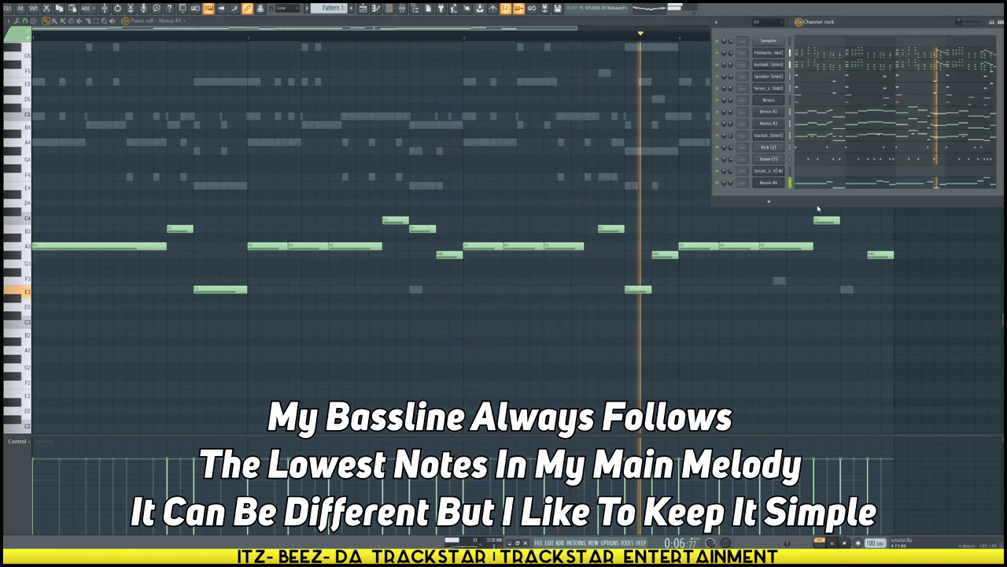
key(F6)
key(space)
key(space)
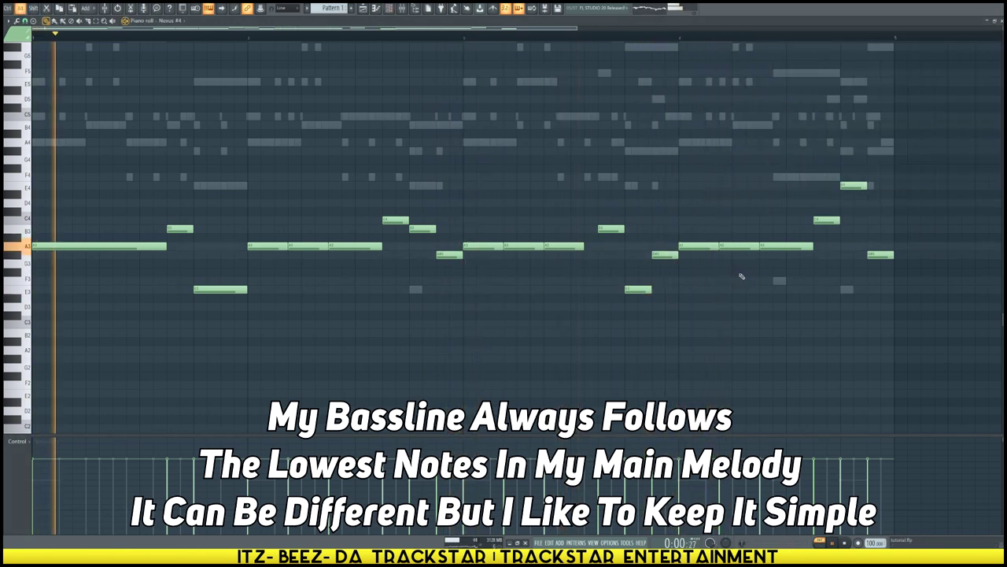
key(alt+shift+r)
key(Escape)
key(space)
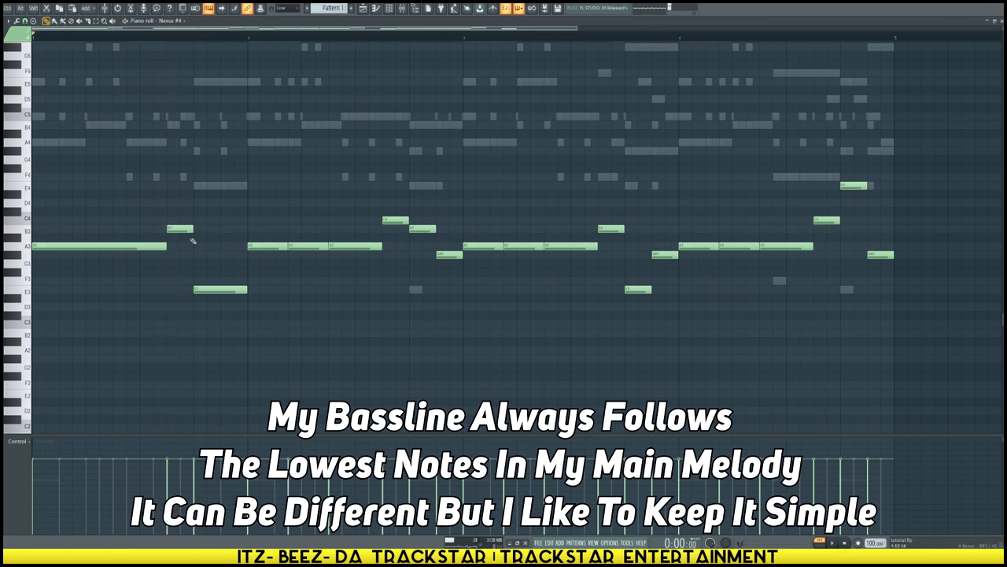
Step: Select all bassline notes and set the piano roll snap to 1/2 step
key(ctrl+a)
click(26, 22)
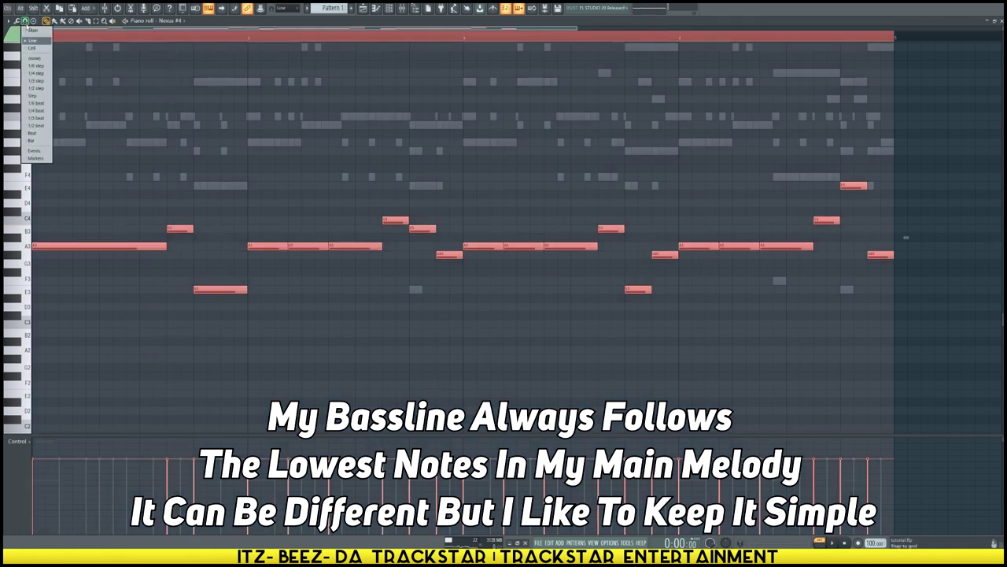
click(32, 88)
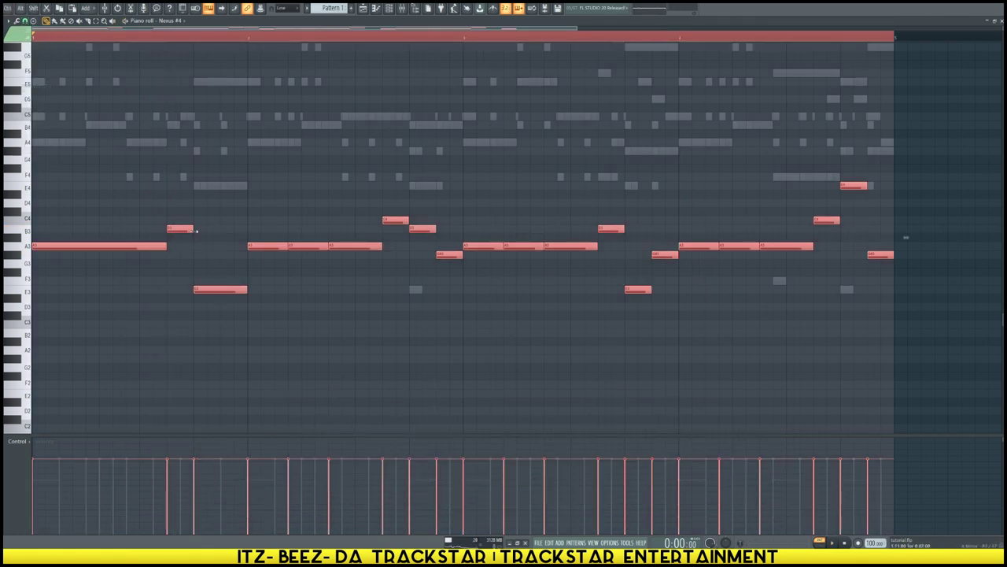
Step: Shorten the selected bassline notes with the piano roll snap set to none, leaving a tiny gap between neighbouring notes, and clear the selection
drag(188, 234, 187, 229)
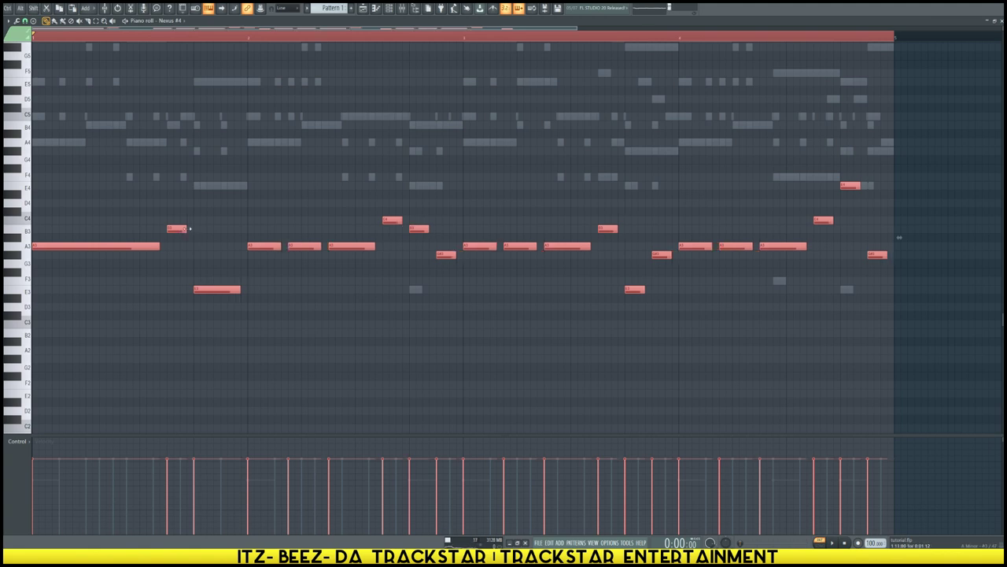
click(26, 21)
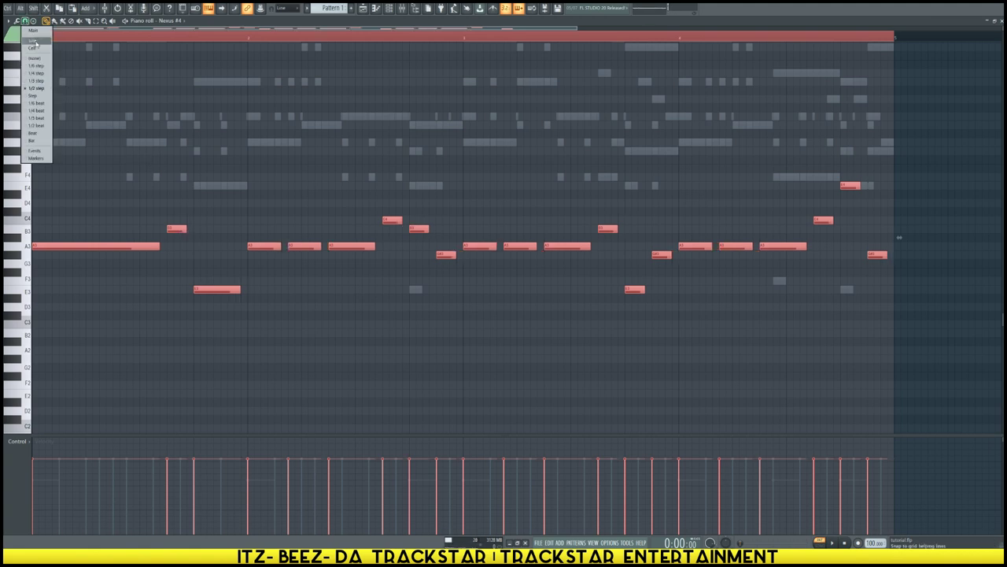
click(33, 59)
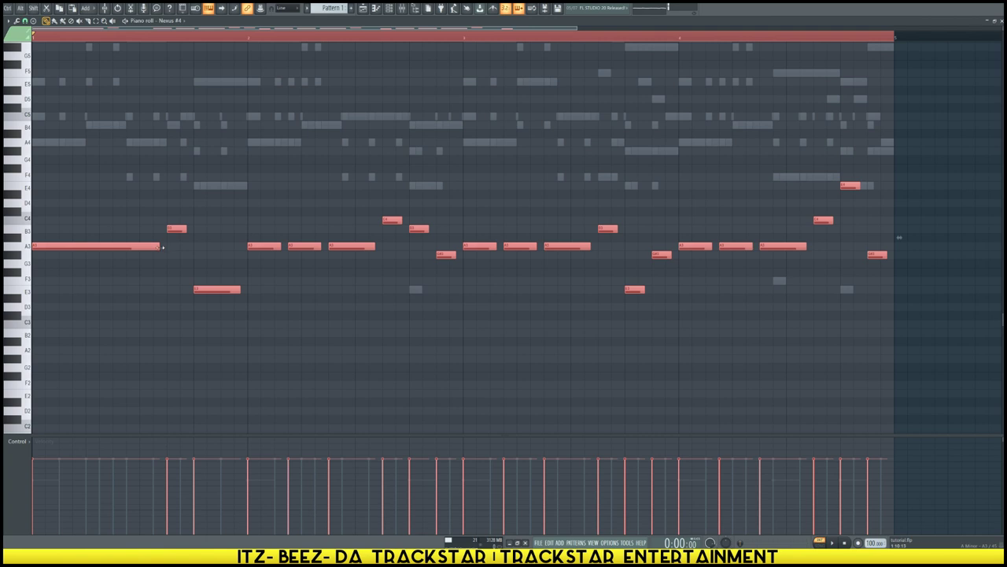
drag(162, 247, 165, 247)
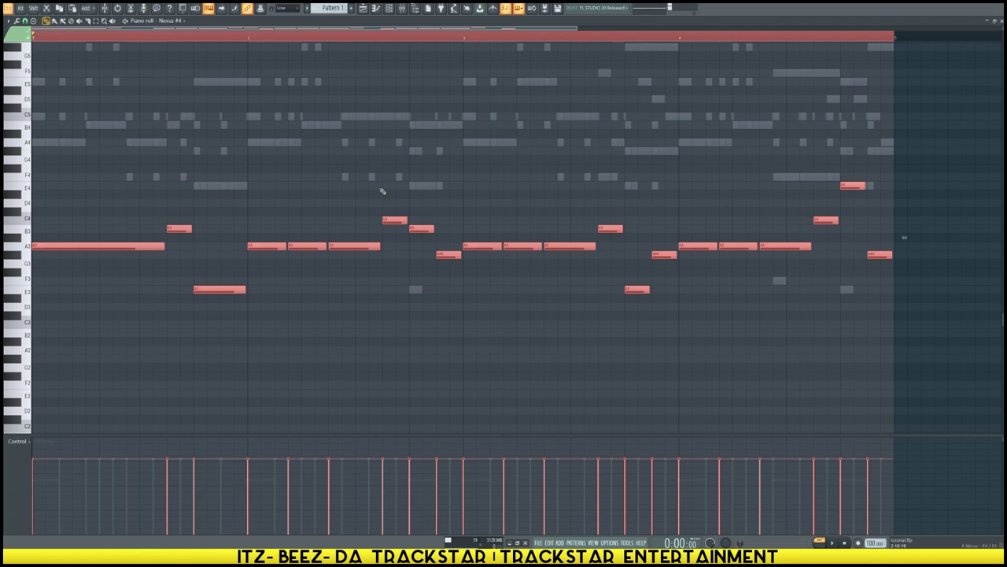
key(ctrl+d)
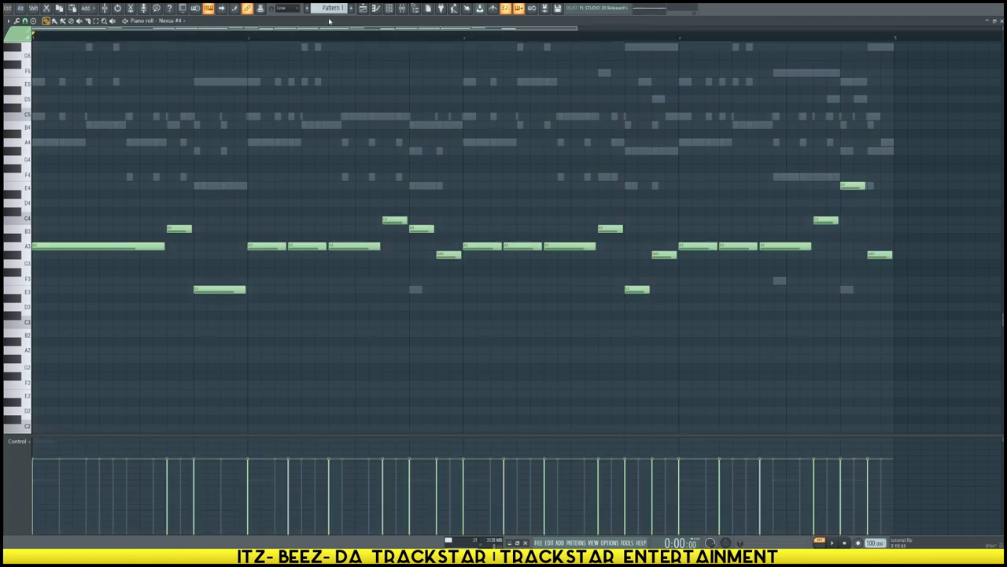
Step: Show the channel rack and audition the shortened bassline with the other channels
click(389, 8)
key(space)
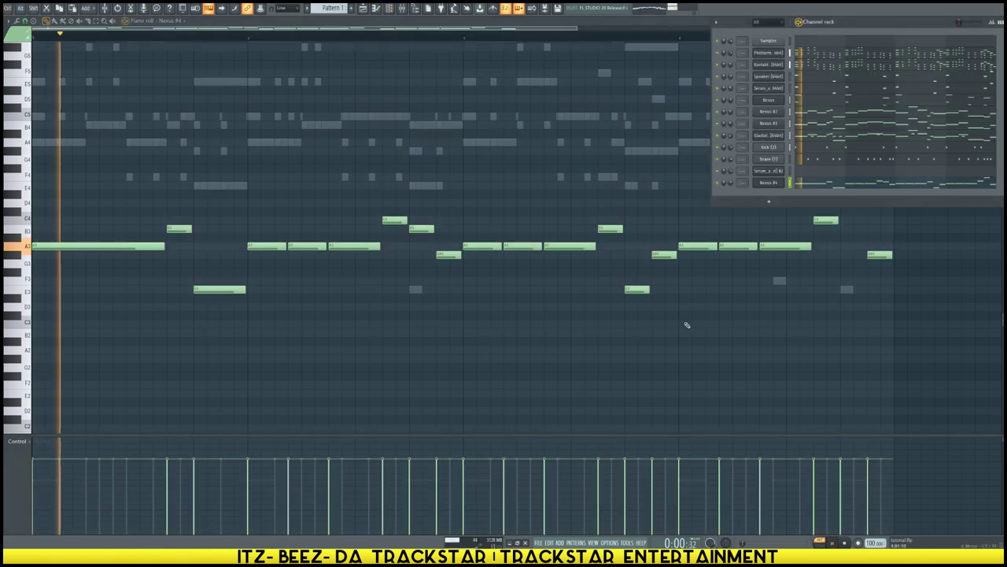
key(space)
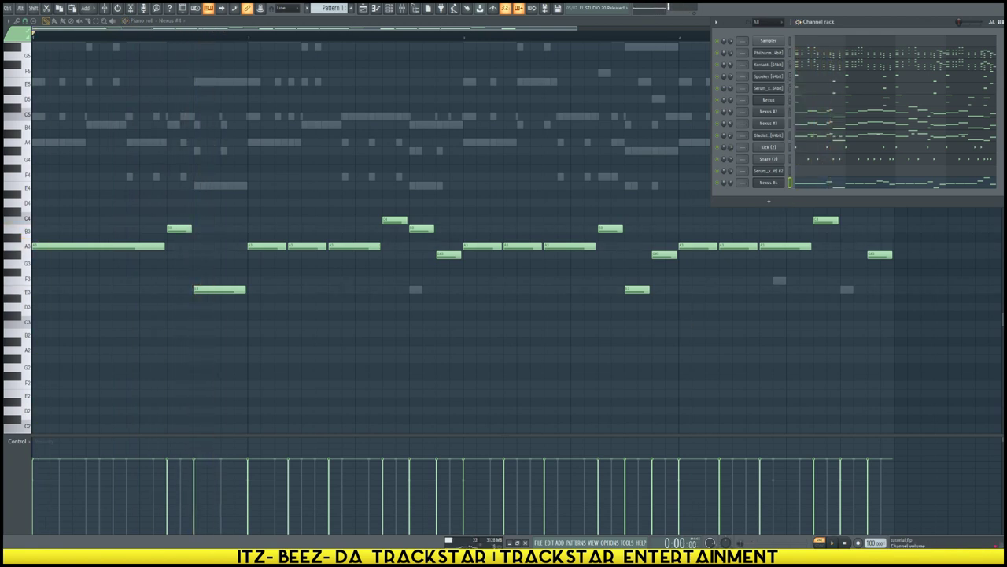
Step: Load Kick (6) from the Dancehall Don Dadda Drumkit Vol. 2 kicks into a new channel and copy Kick (2)'s pattern to it
click(769, 148)
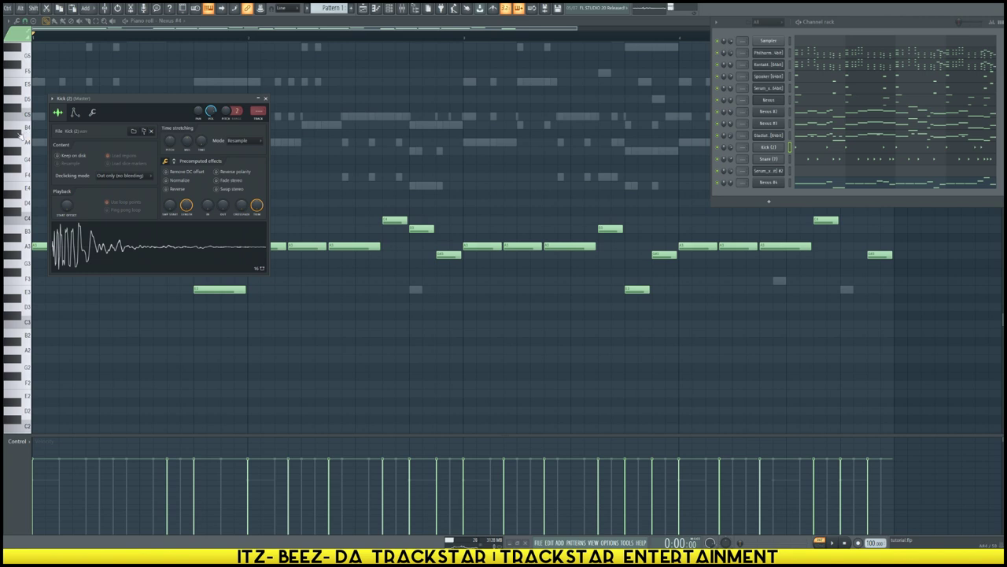
key(alt+F8)
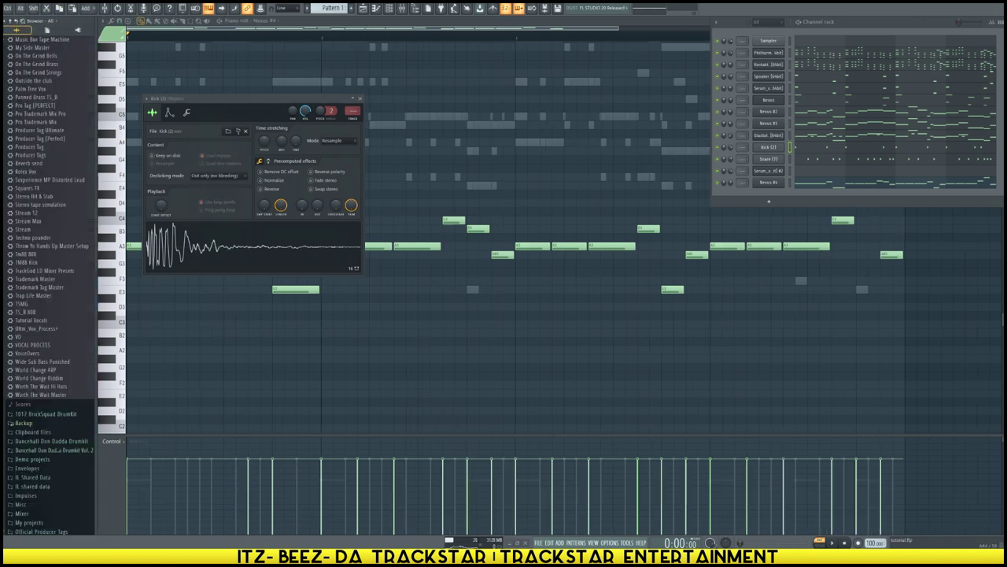
click(11, 25)
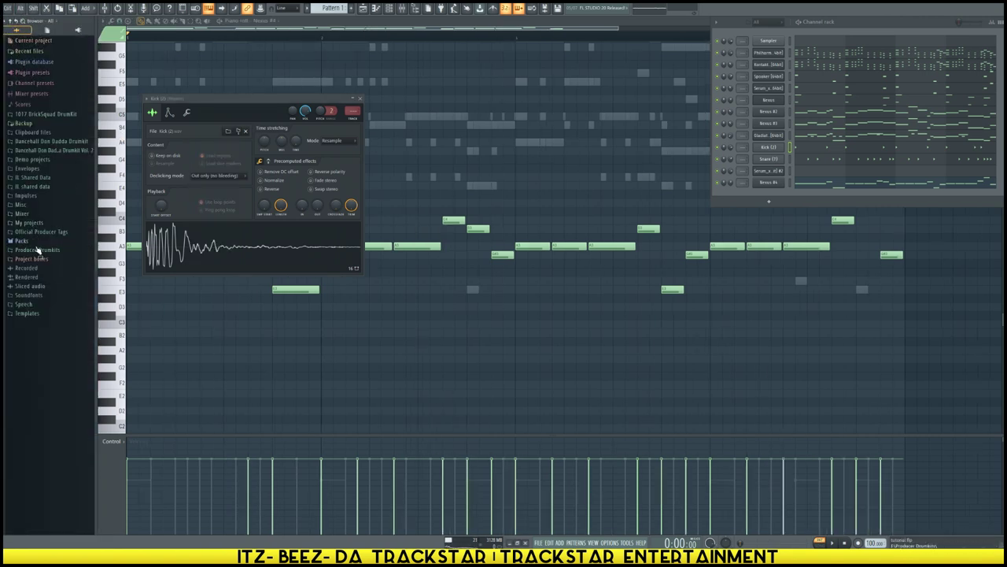
click(47, 150)
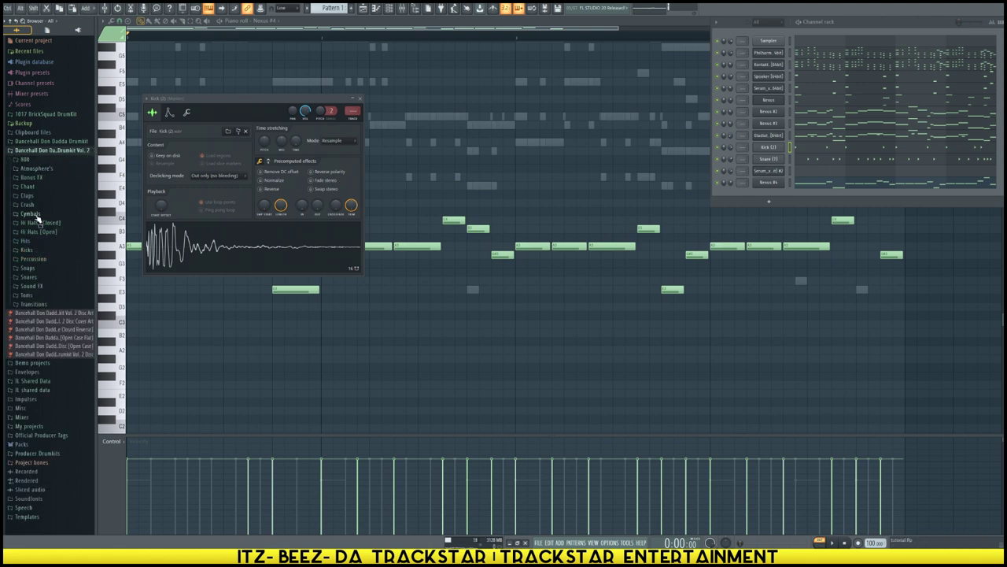
click(32, 249)
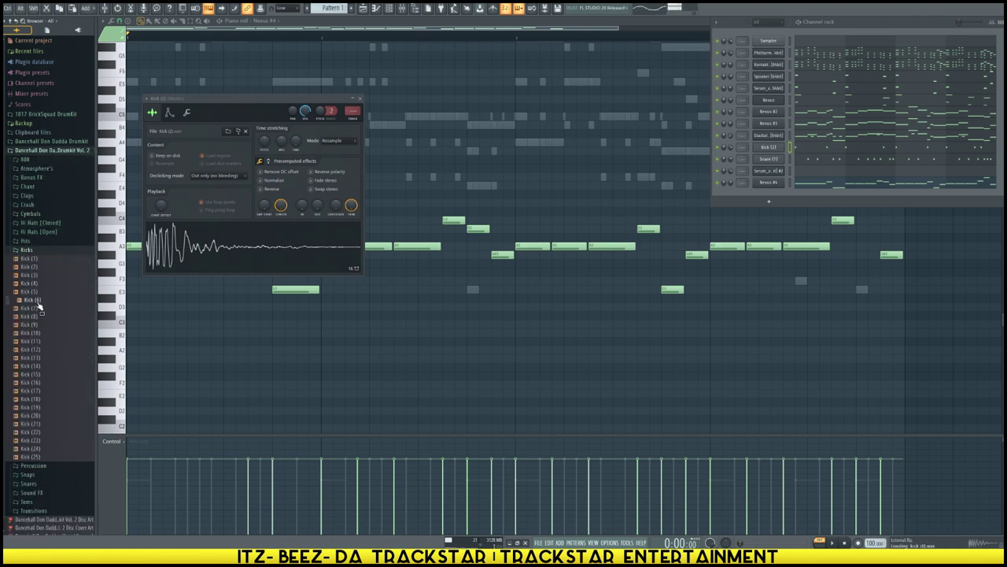
right_click(37, 302)
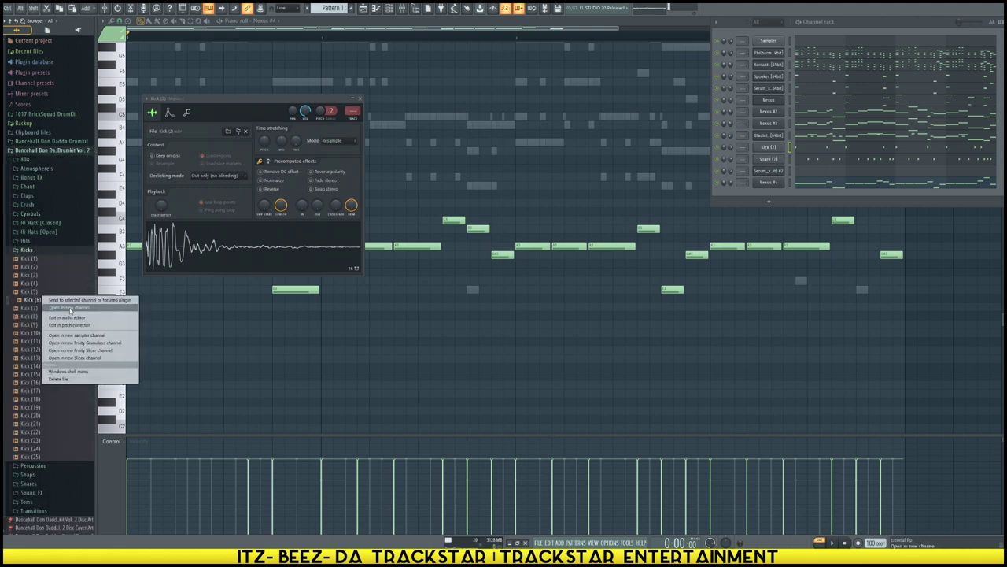
click(71, 312)
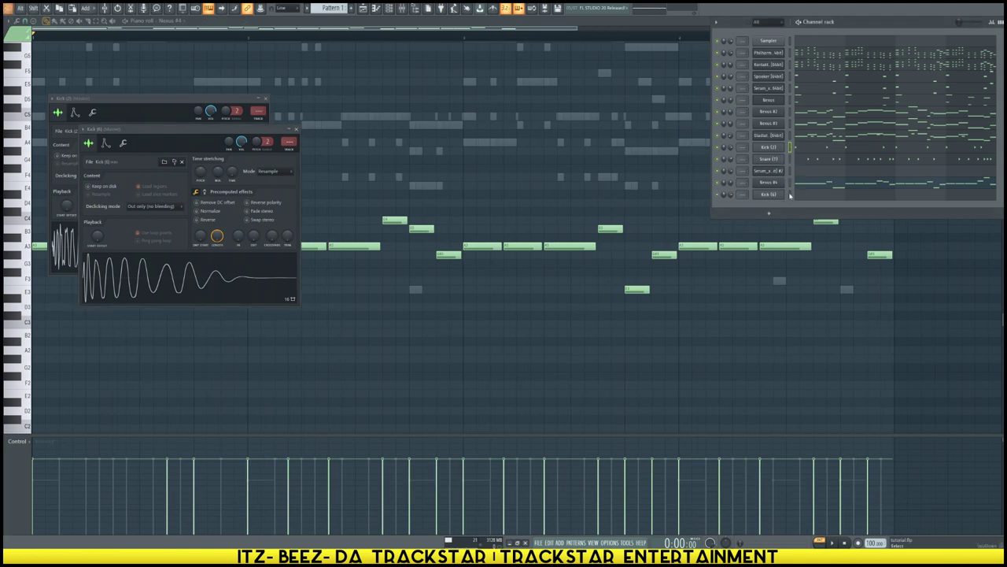
Step: Switch from the kit's kick samples to its Snares folder and preview several snares up to Snare (28)
mouse_move(24, 338)
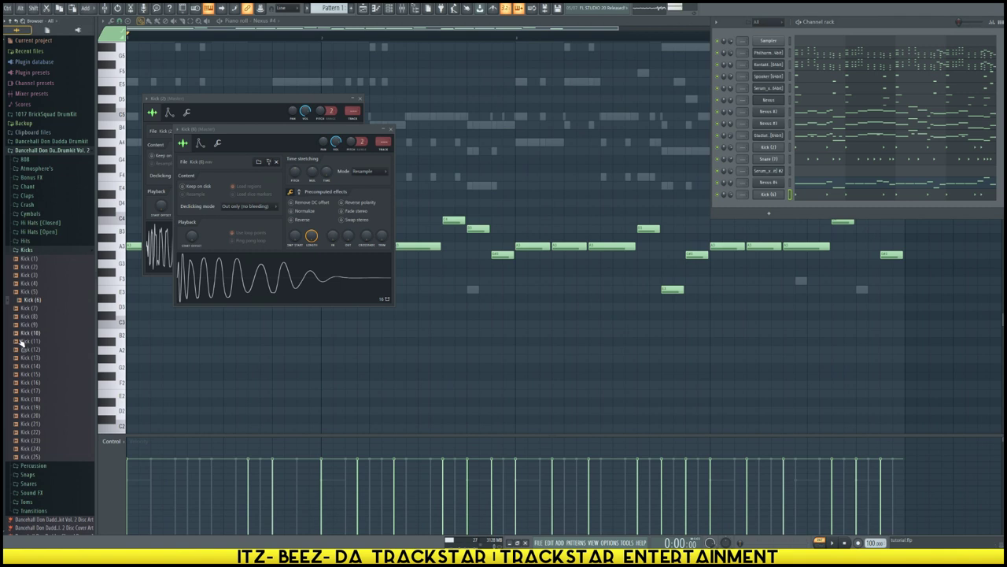
click(27, 250)
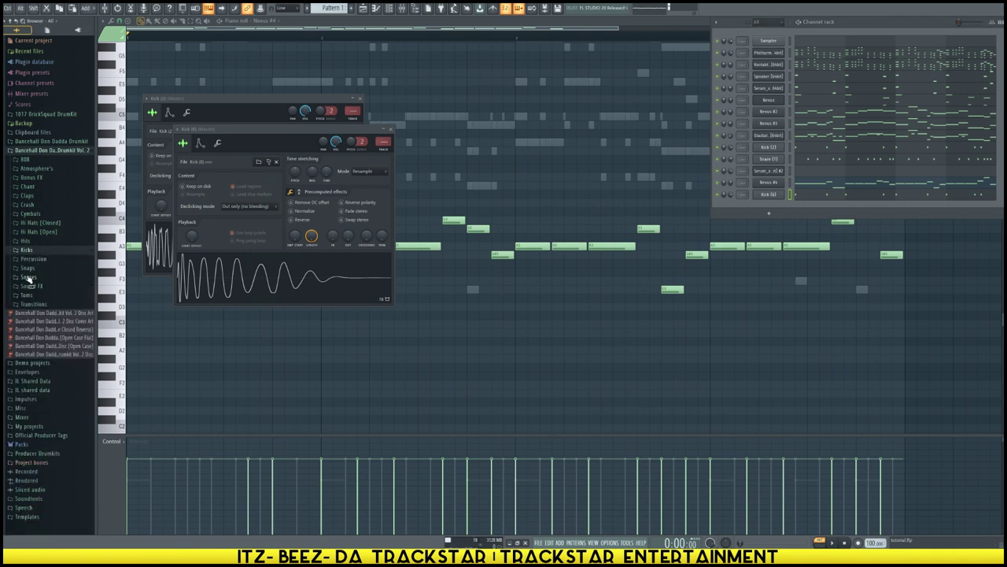
click(28, 277)
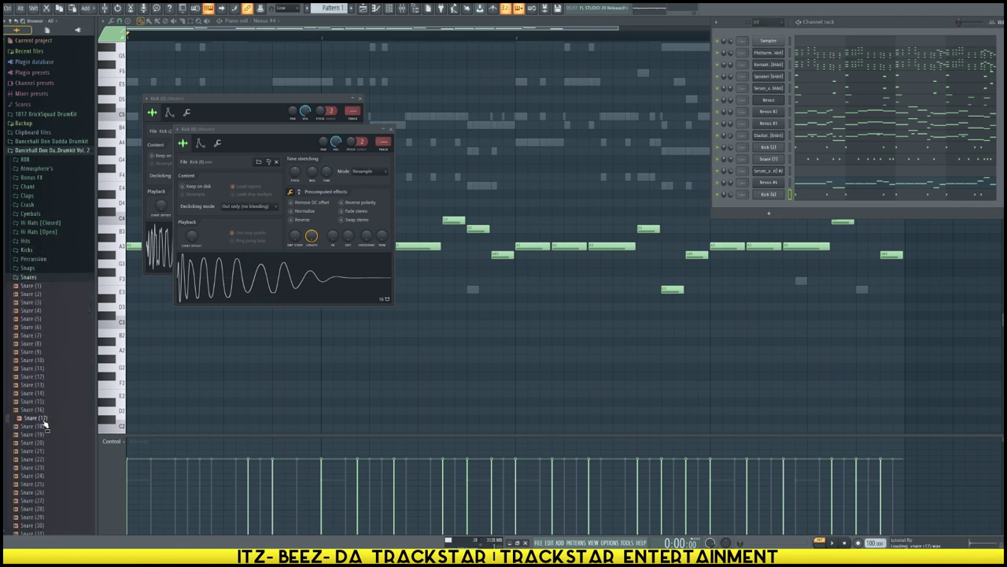
click(44, 443)
click(37, 468)
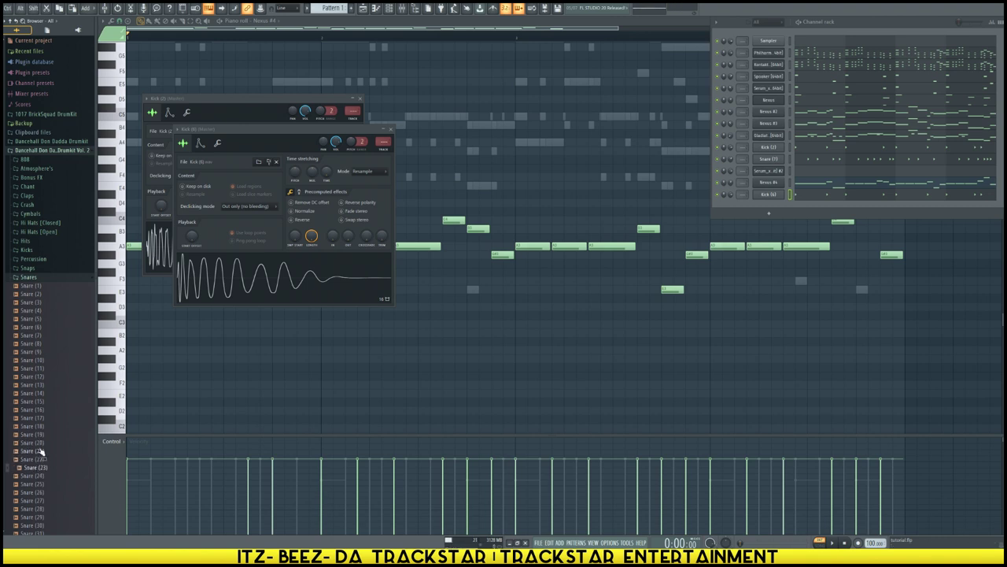
click(43, 476)
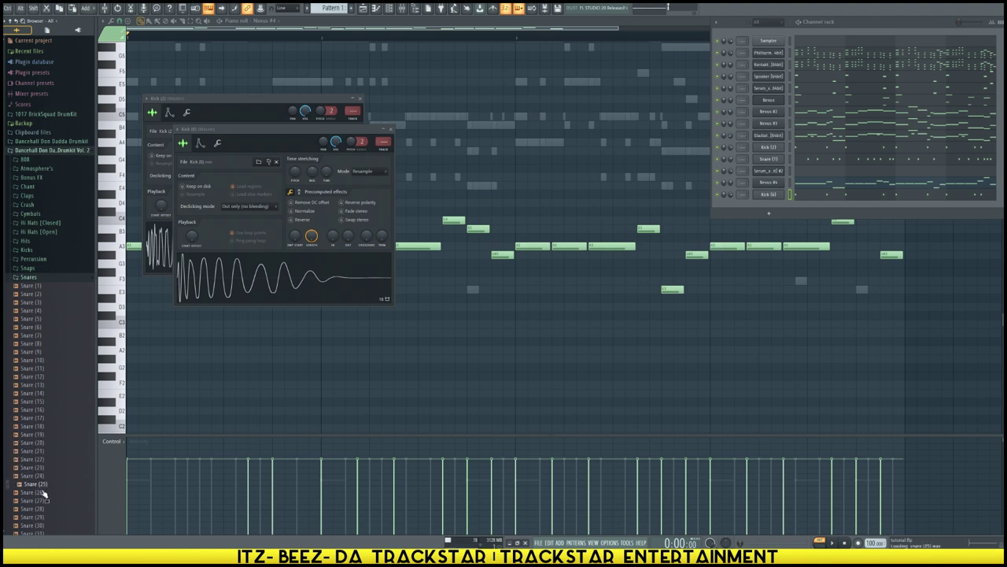
click(43, 509)
Step: Preview further snares, load Snare (32) into a new channel and give it the same pattern as the kick
scroll(46, 472, down, 5)
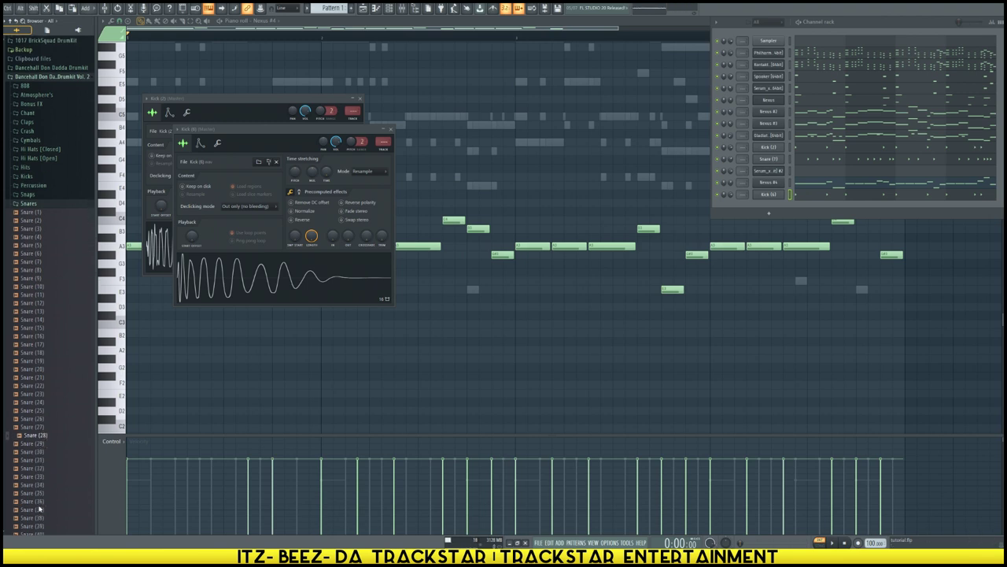
click(47, 368)
click(35, 393)
right_click(43, 397)
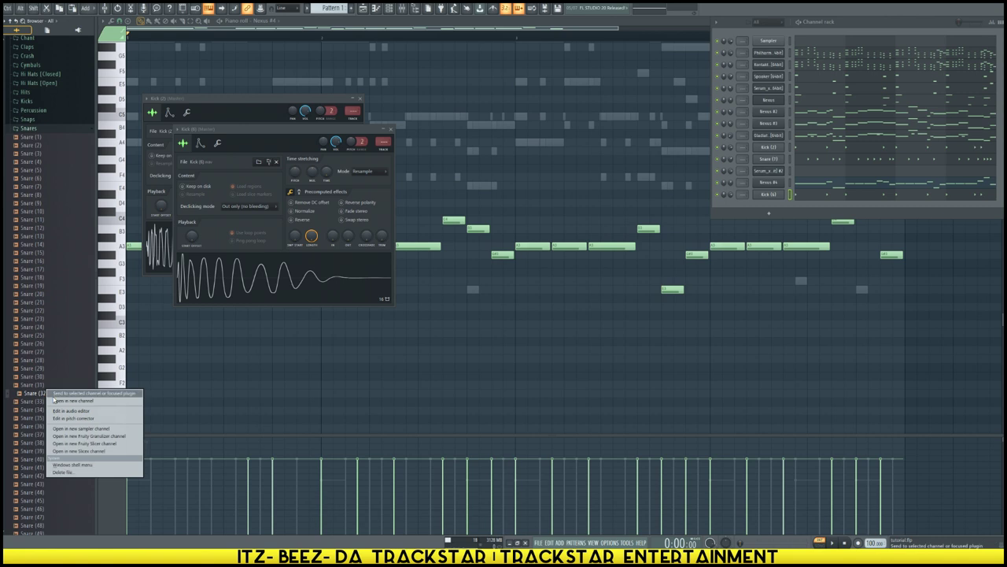
click(78, 406)
right_click(791, 213)
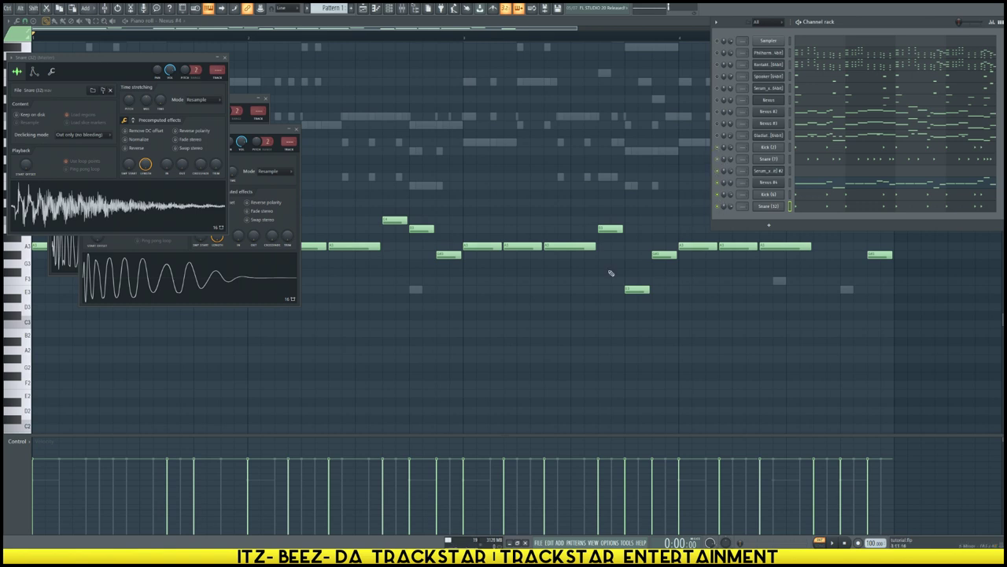
Step: Play the beat back with the layered drums and raise the trim of the Snare (32) sample
key(space)
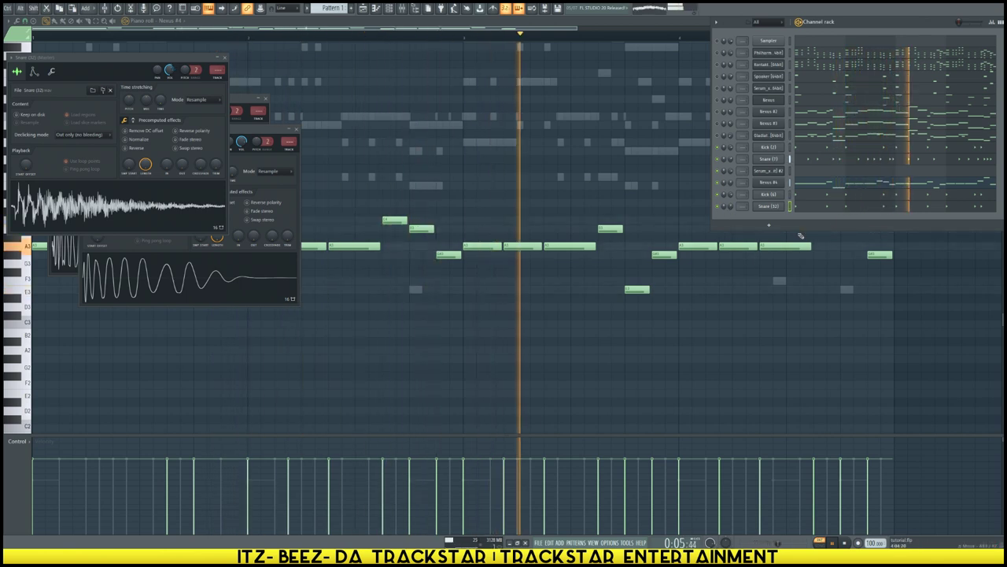
click(763, 206)
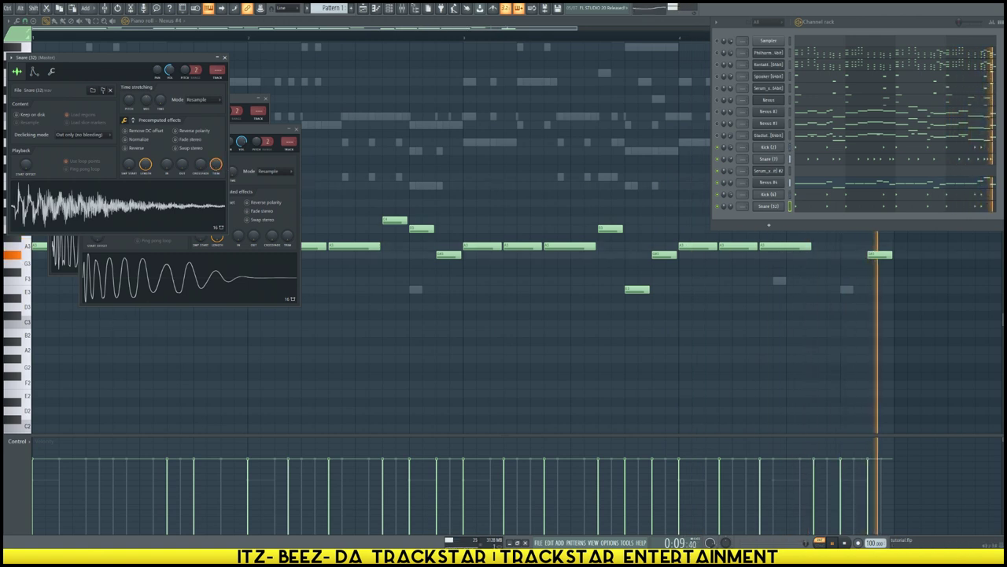
Step: Preview more snares from the kit while the beat plays and load Snare (54) into a new channel
mouse_move(5, 338)
click(33, 435)
click(27, 460)
click(32, 492)
click(35, 508)
scroll(51, 507, down, 4)
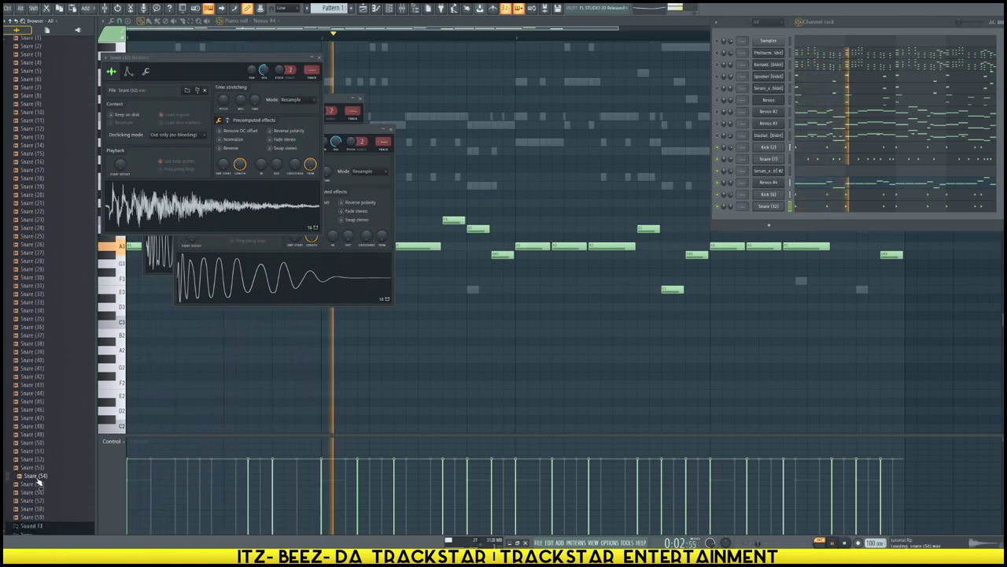
click(36, 477)
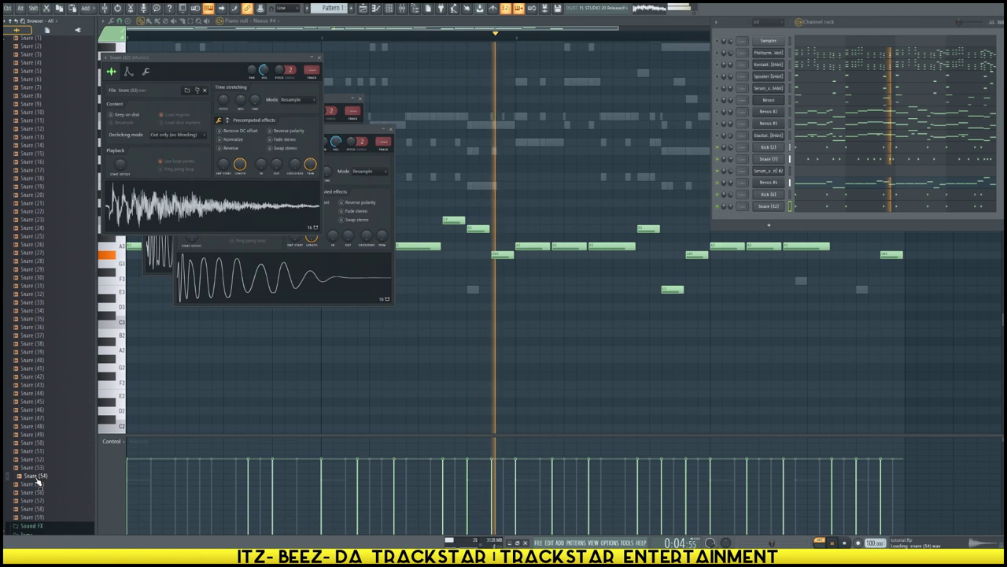
right_click(37, 476)
click(73, 470)
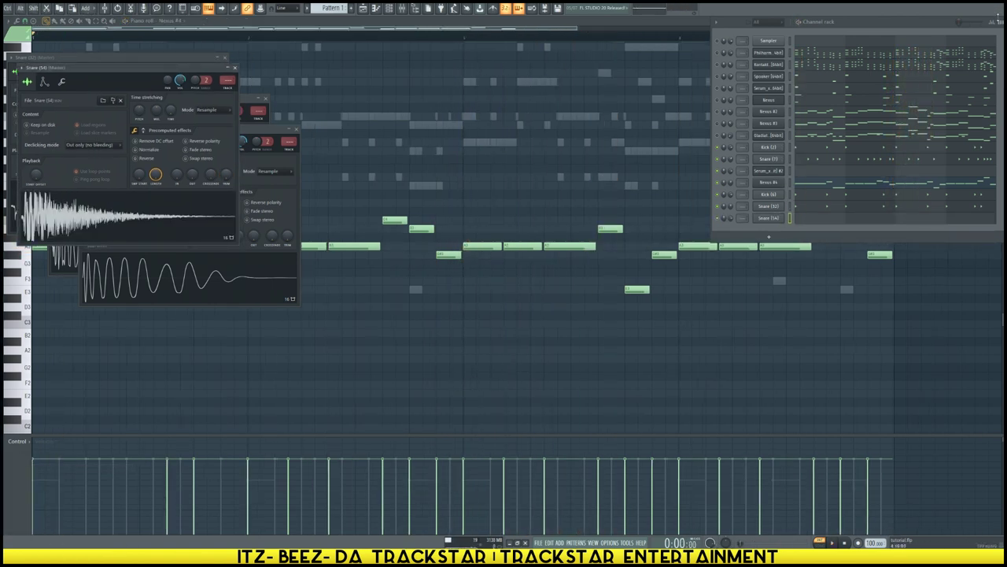
Step: Switch the channel rack to step view and place Snare (54) hits on steps 5, 13, 21 and 29
click(996, 20)
click(823, 218)
click(874, 218)
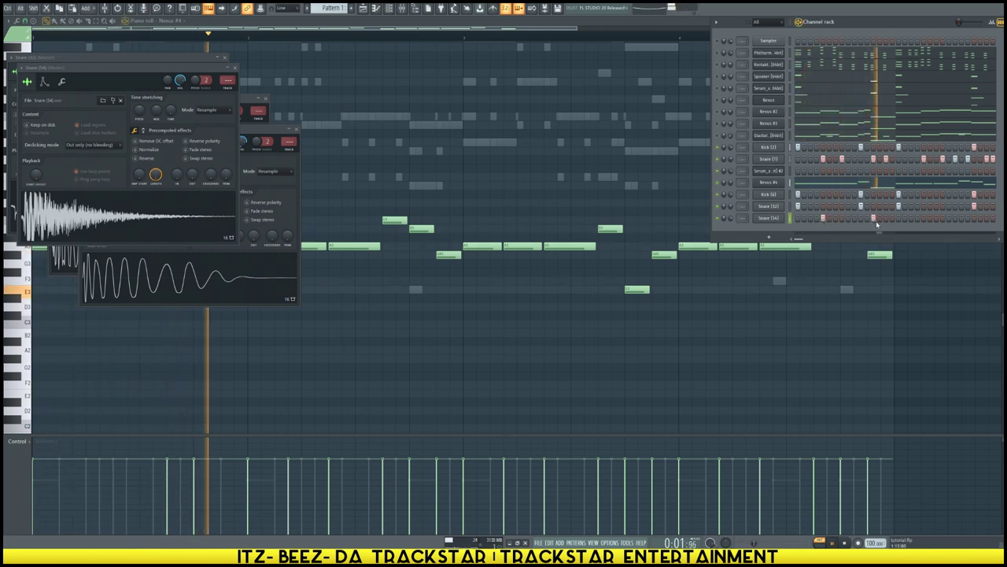
click(924, 218)
click(974, 218)
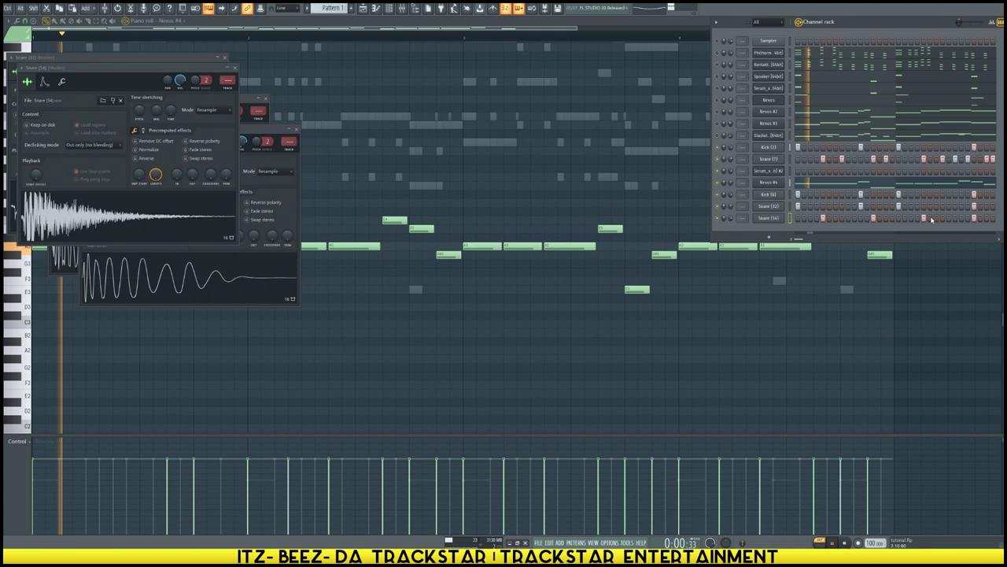
Step: Copy the Snare (54) hits into bars three and four in its piano roll and set the snap to Line
right_click(783, 217)
click(811, 223)
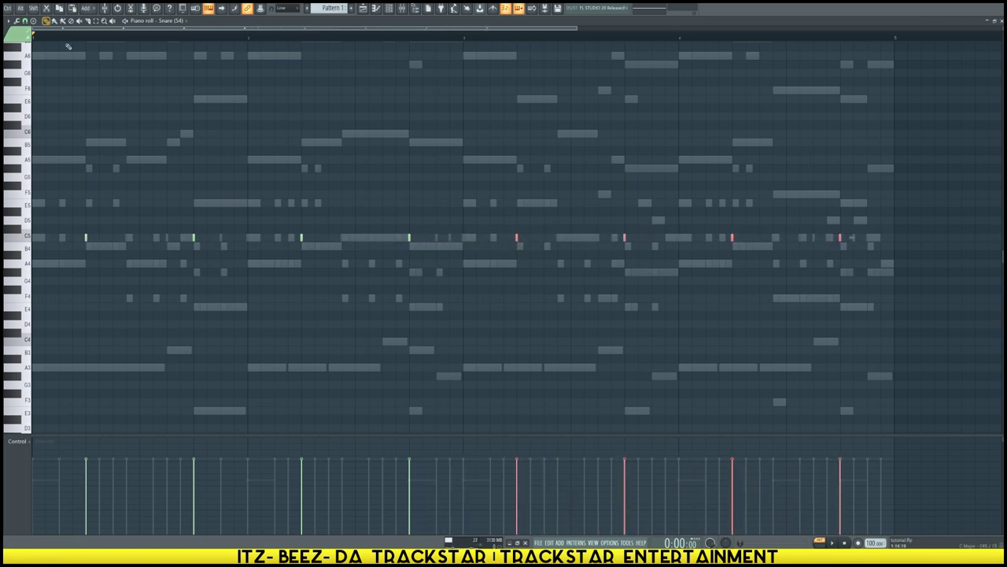
click(25, 22)
click(41, 42)
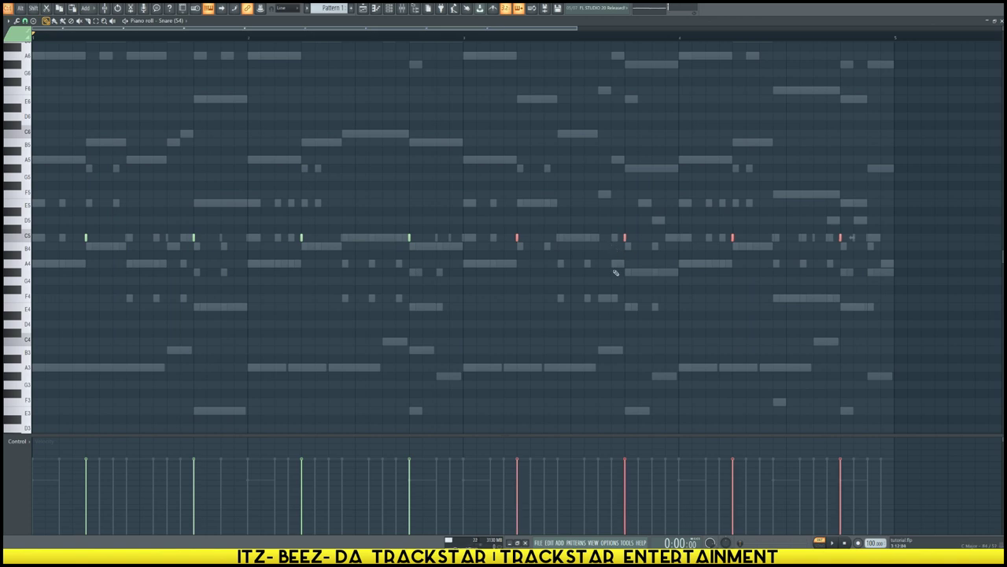
Step: Play back the full beat with the new snare layer, show the channel rack and select the Nexus #4 channel
key(space)
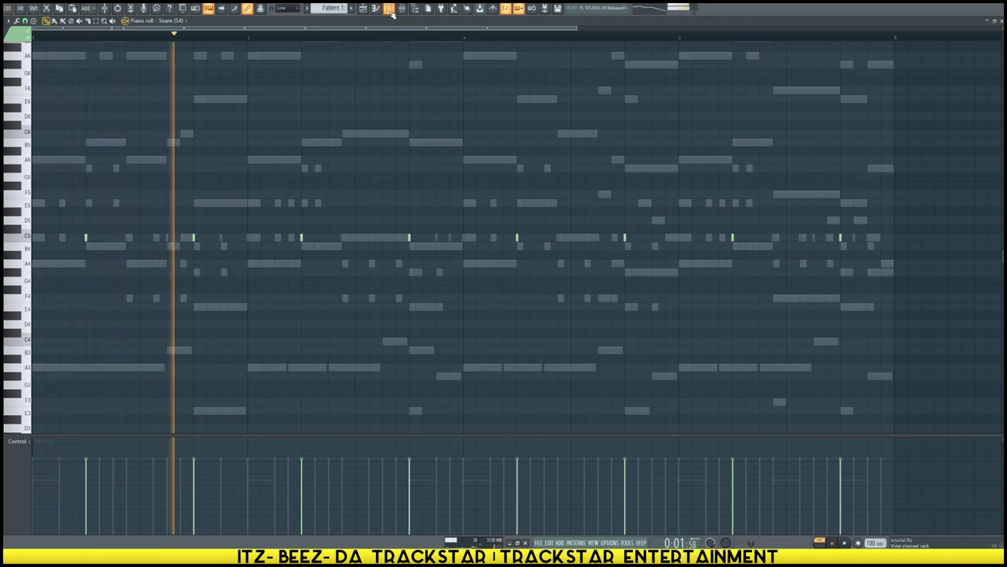
key(F6)
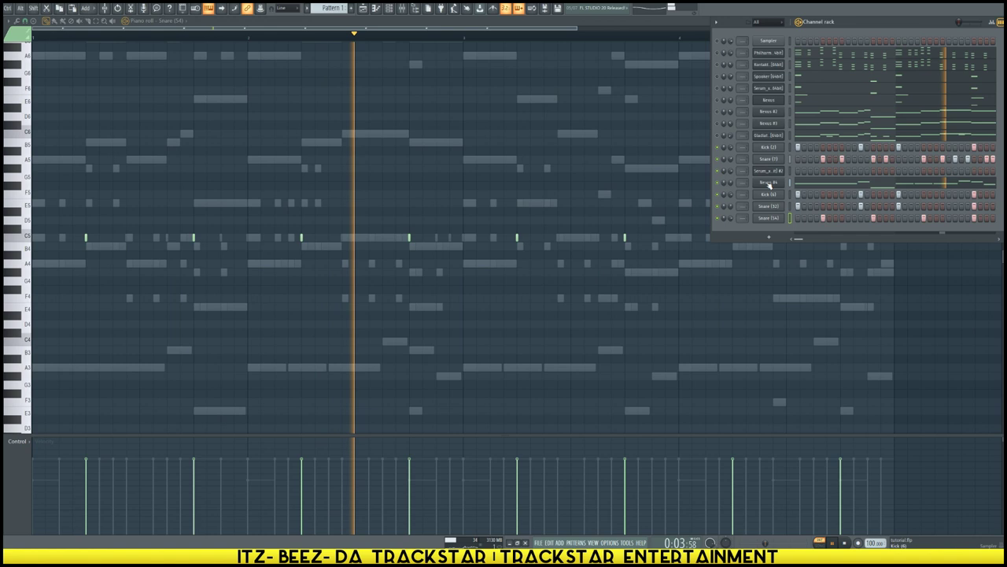
scroll(912, 156, down, 2)
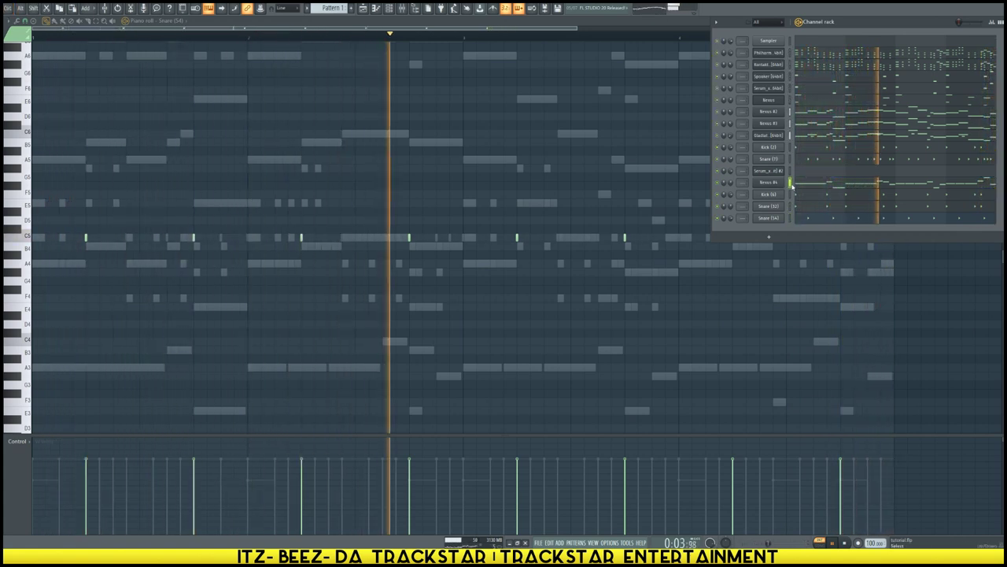
key(space)
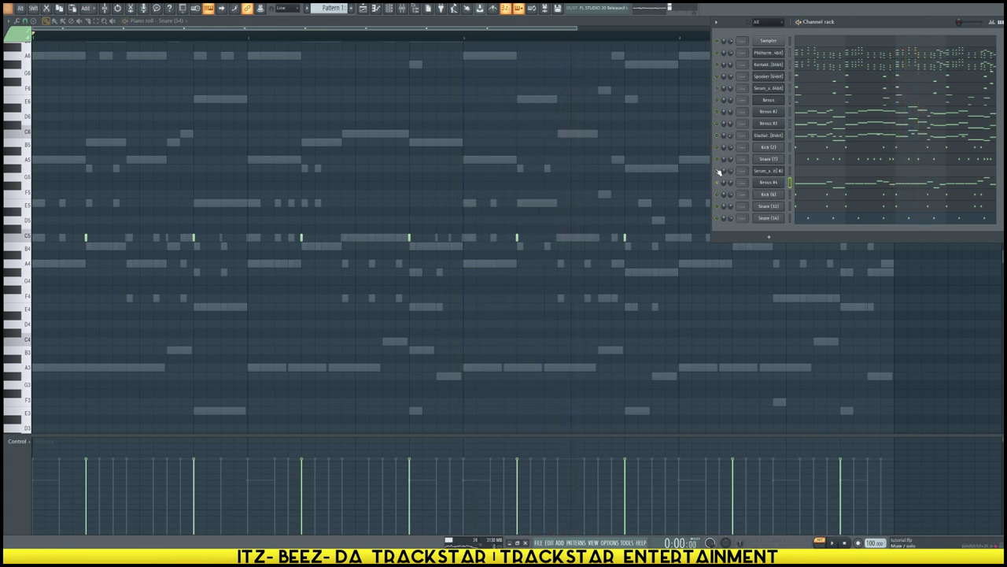
Step: Open the second Serum channel and load the BASS - Dark Bass preset from the Space Sauce presets
click(777, 171)
click(778, 170)
click(777, 171)
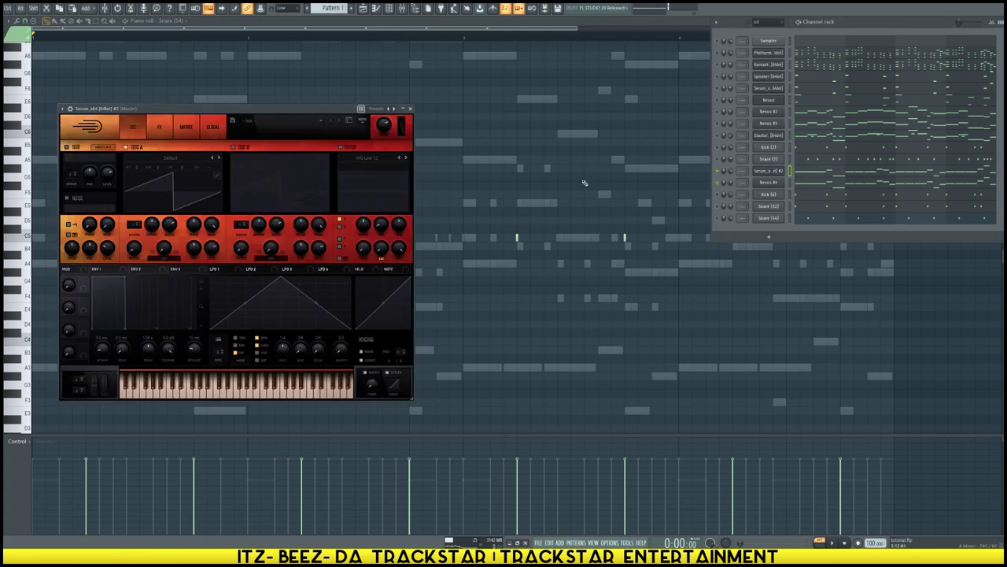
click(269, 121)
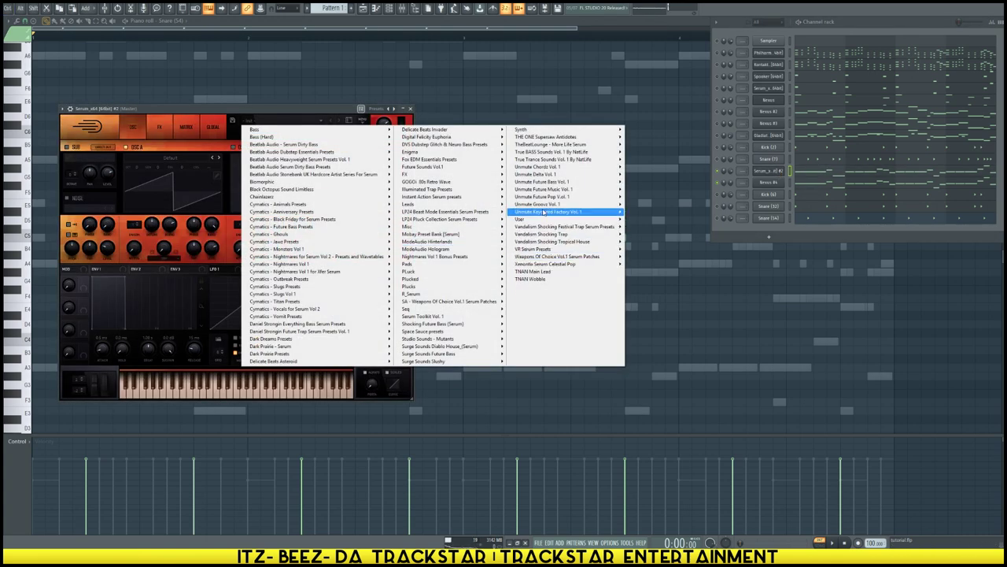
mouse_move(464, 332)
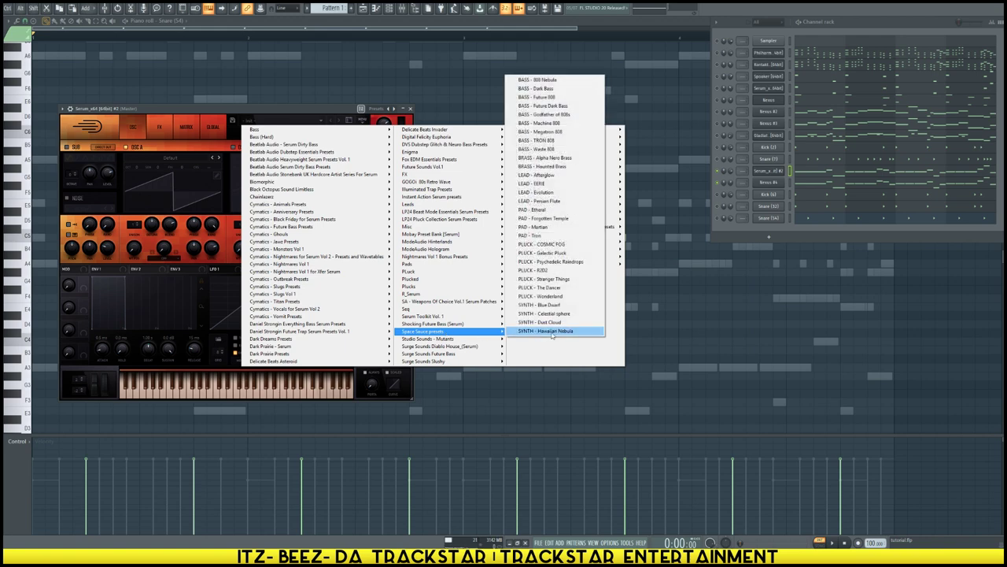
click(536, 88)
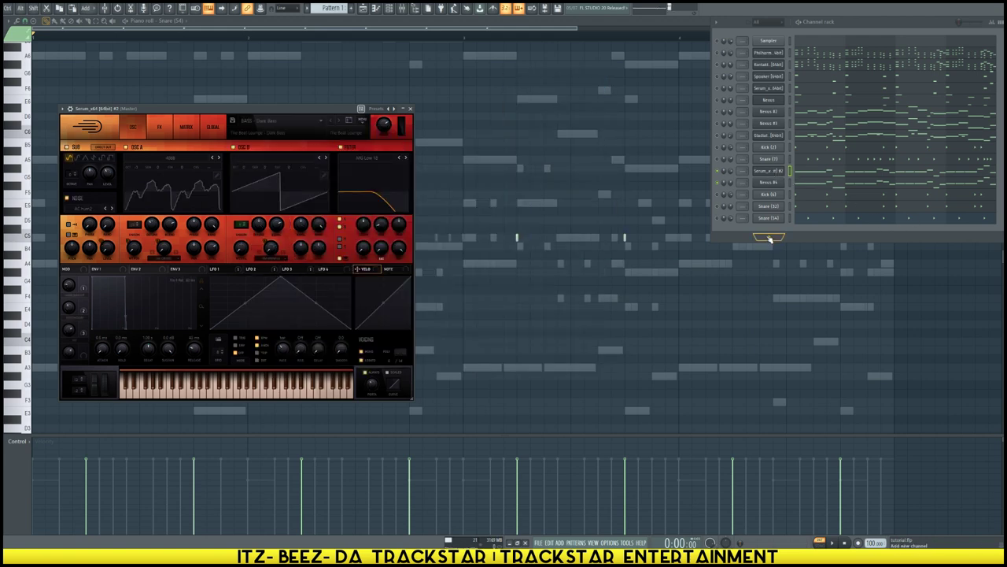
Step: Clone the second Serum channel and load the BASS - Future 808 preset from the Space Sauce presets on the copy
right_click(776, 169)
click(799, 238)
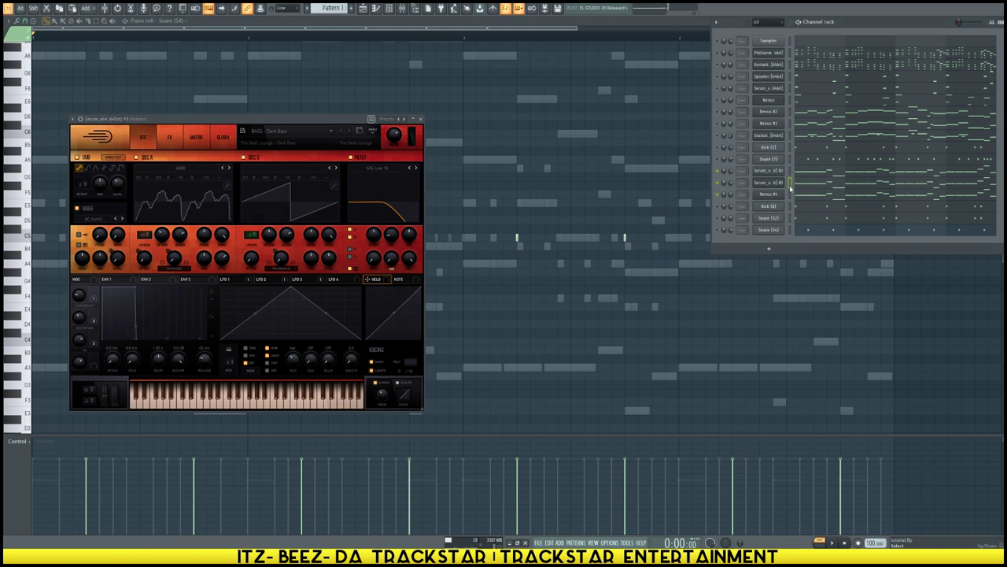
click(257, 130)
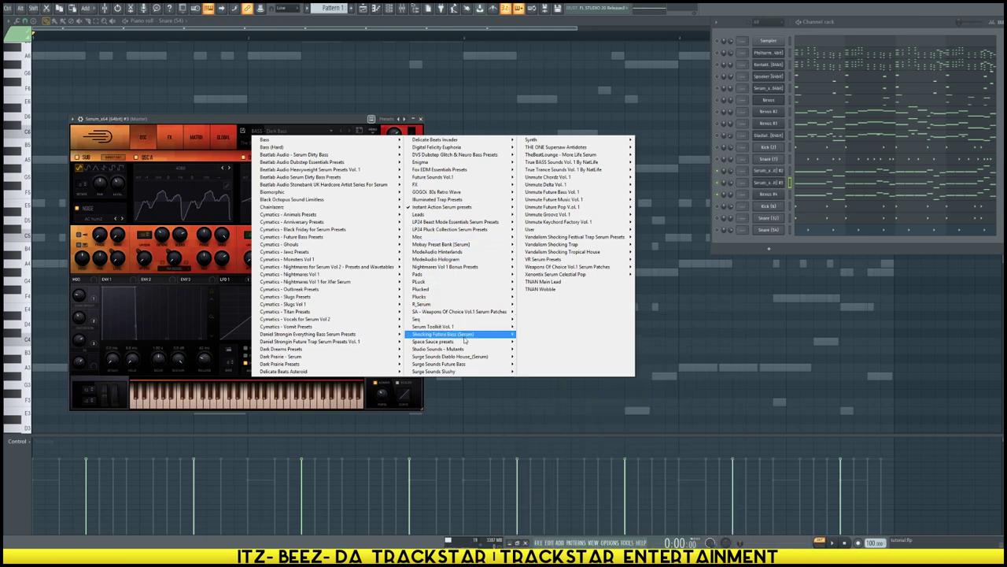
mouse_move(477, 343)
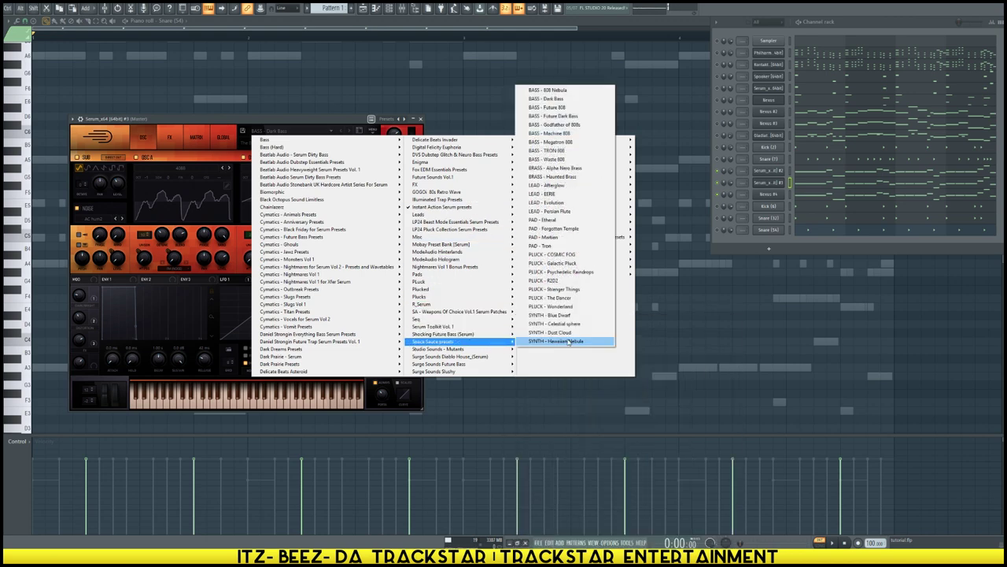
click(562, 108)
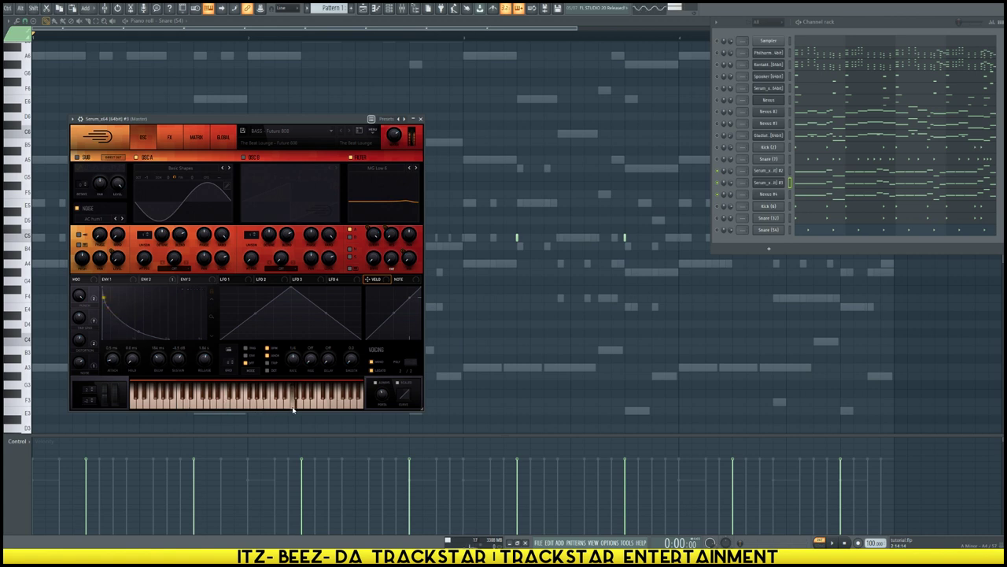
key(space)
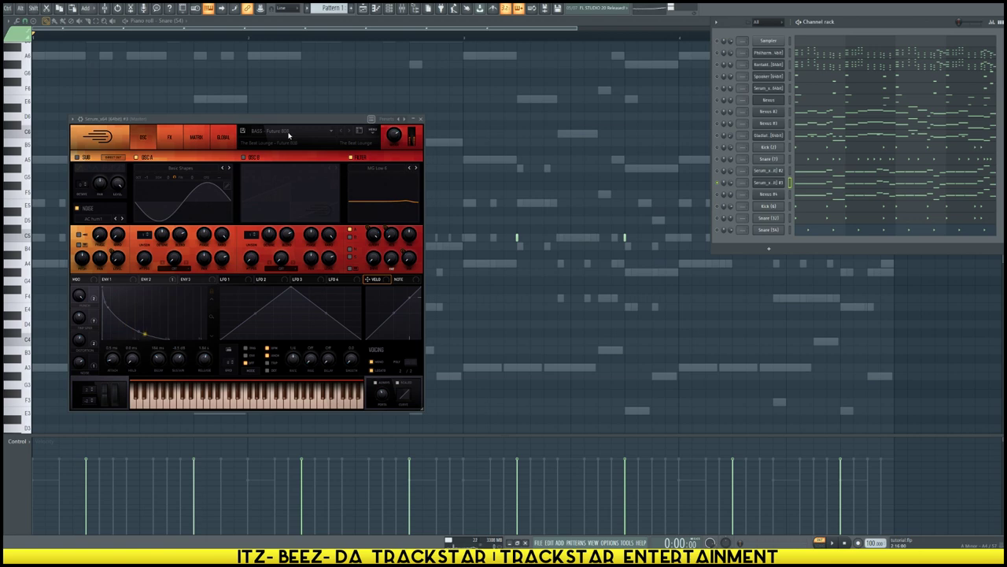
Step: Compare neighbouring bass presets on the cloned Serum during playback and choose BASS - 808 Nebula
click(289, 135)
click(351, 123)
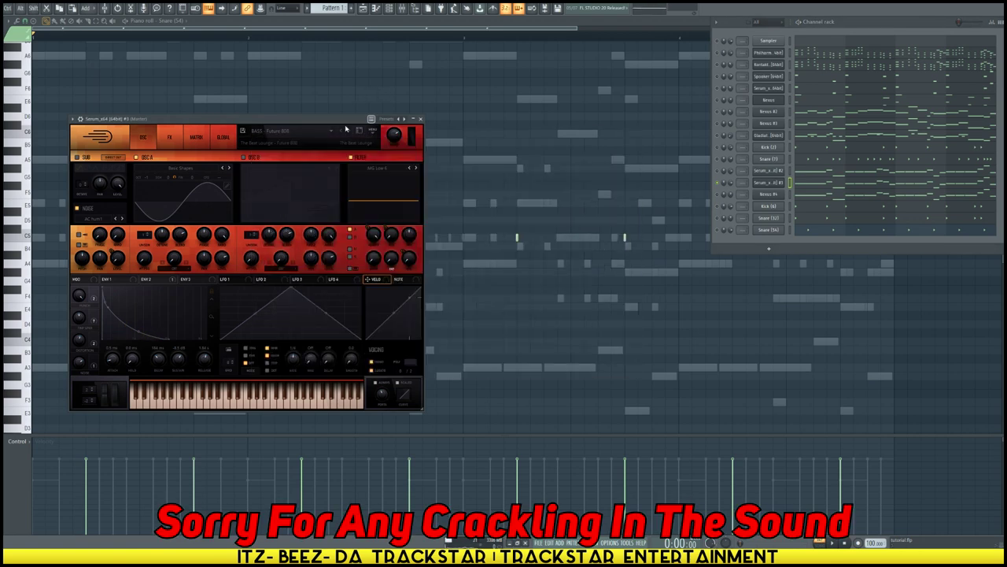
click(344, 131)
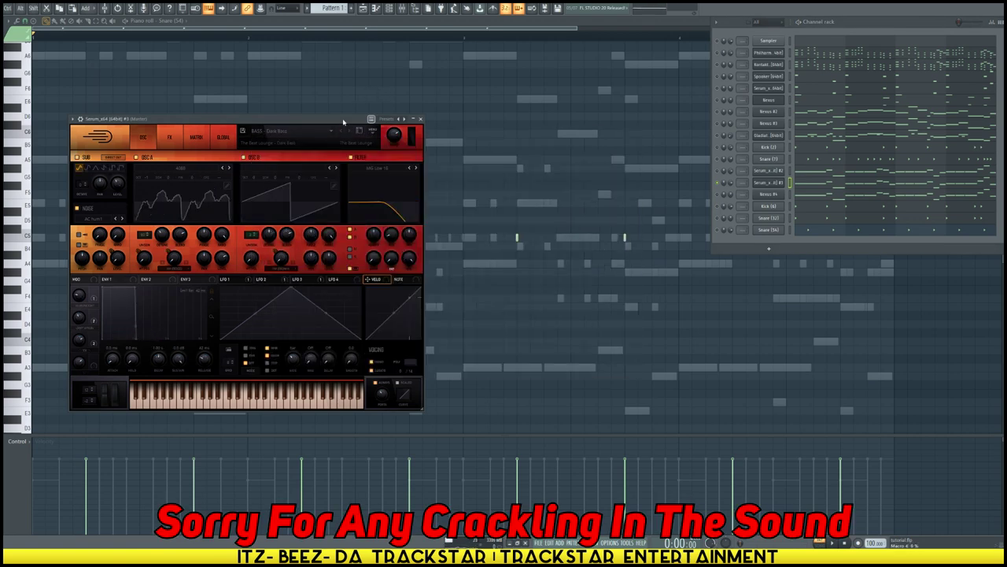
click(347, 130)
key(space)
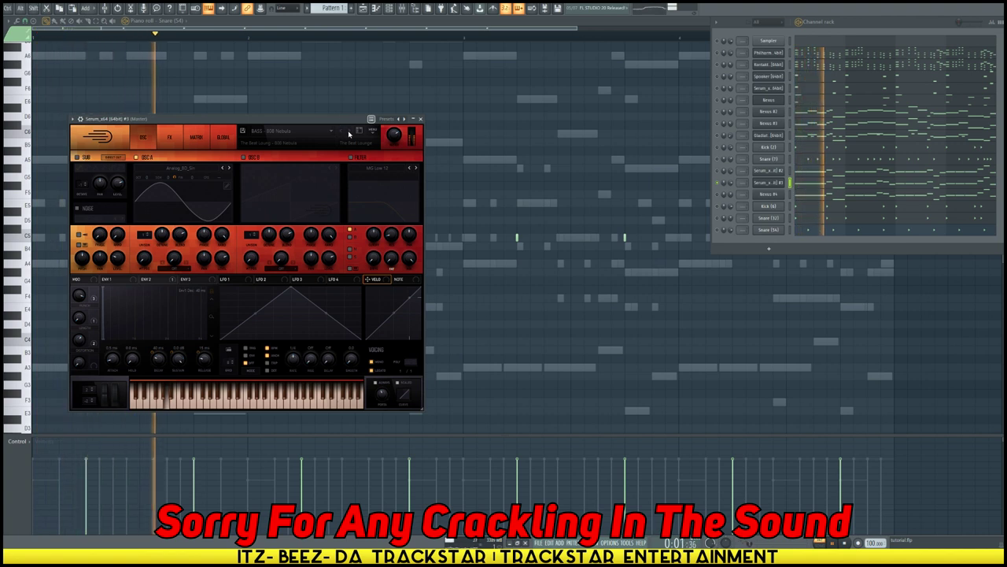
key(space)
click(350, 136)
key(space)
click(343, 134)
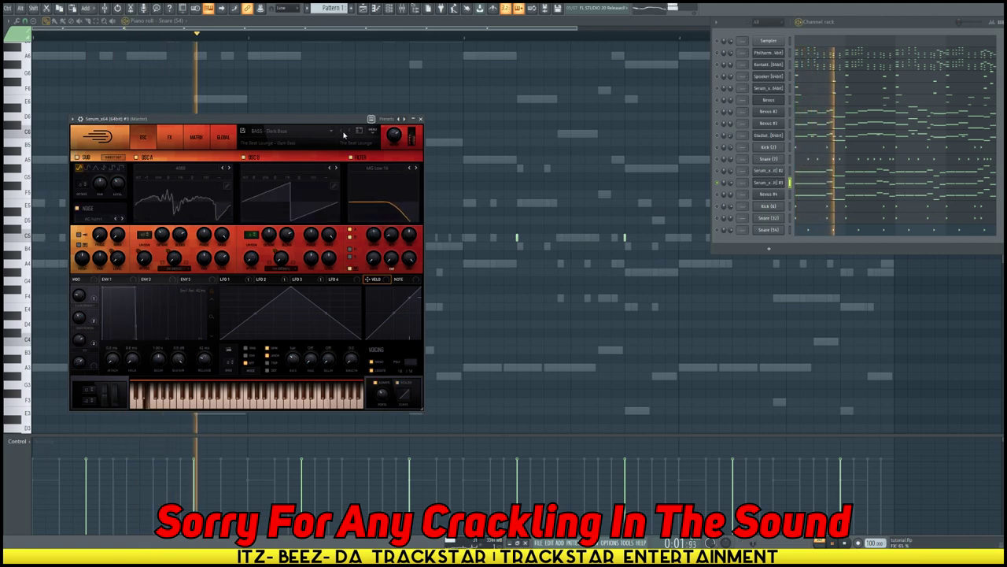
click(343, 133)
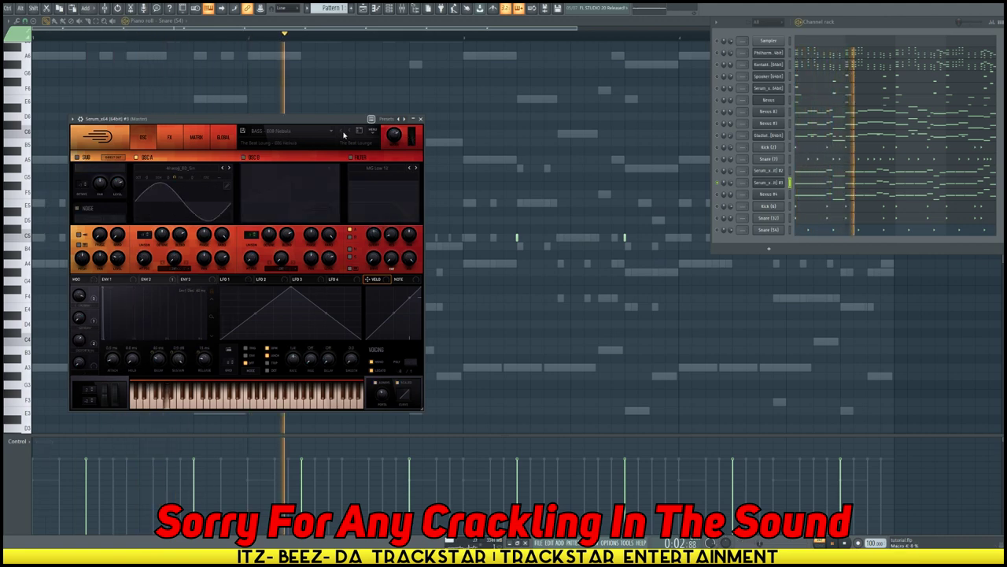
Step: Raise the cloned Serum channel's notes by one octave in its piano roll and play the bass layers with the beat
click(814, 191)
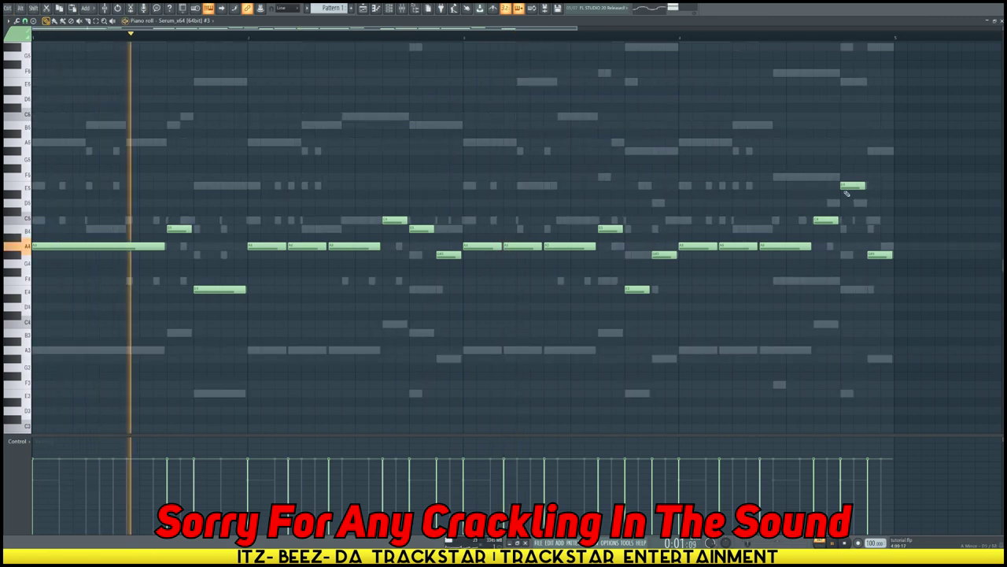
key(F6)
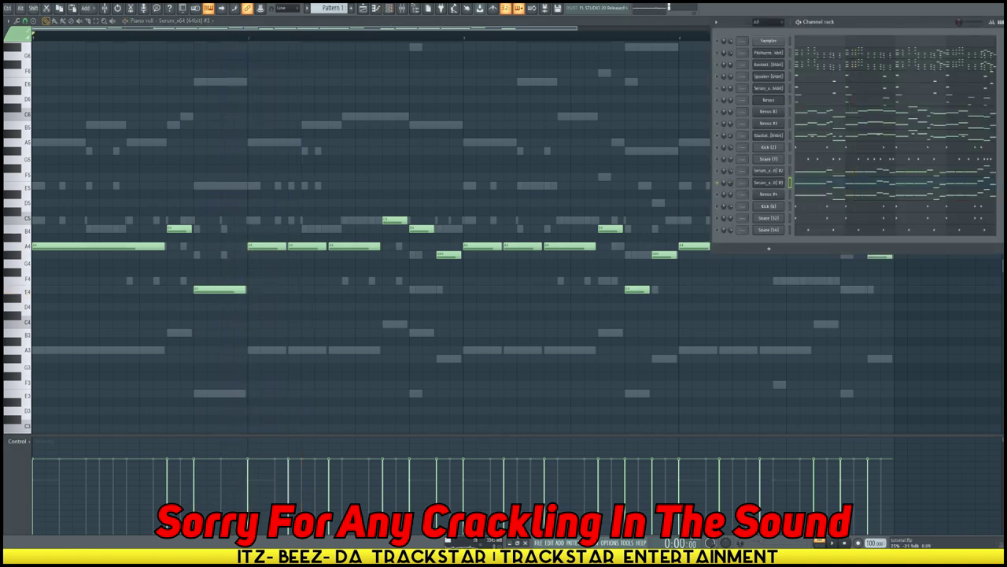
key(space)
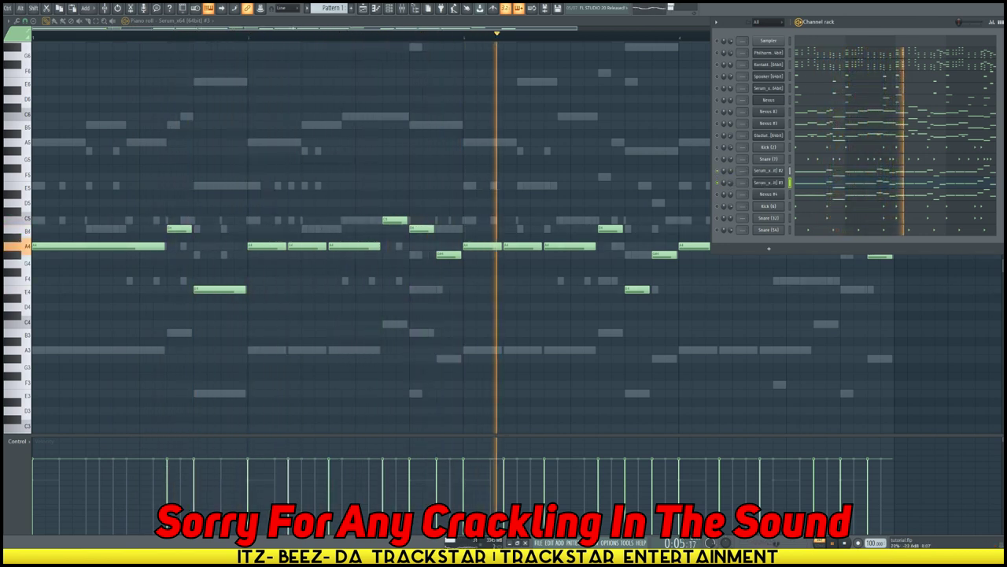
key(space)
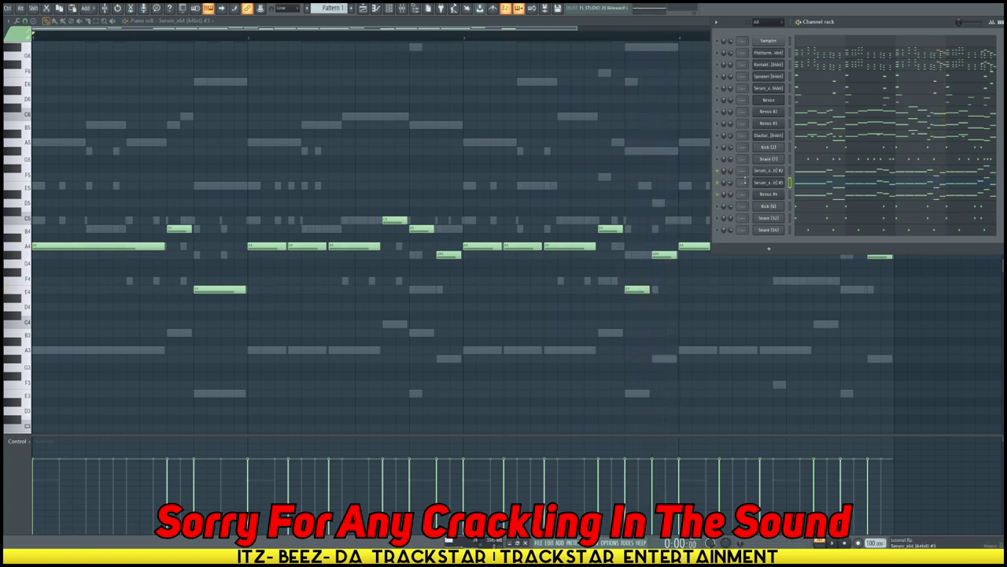
key(space)
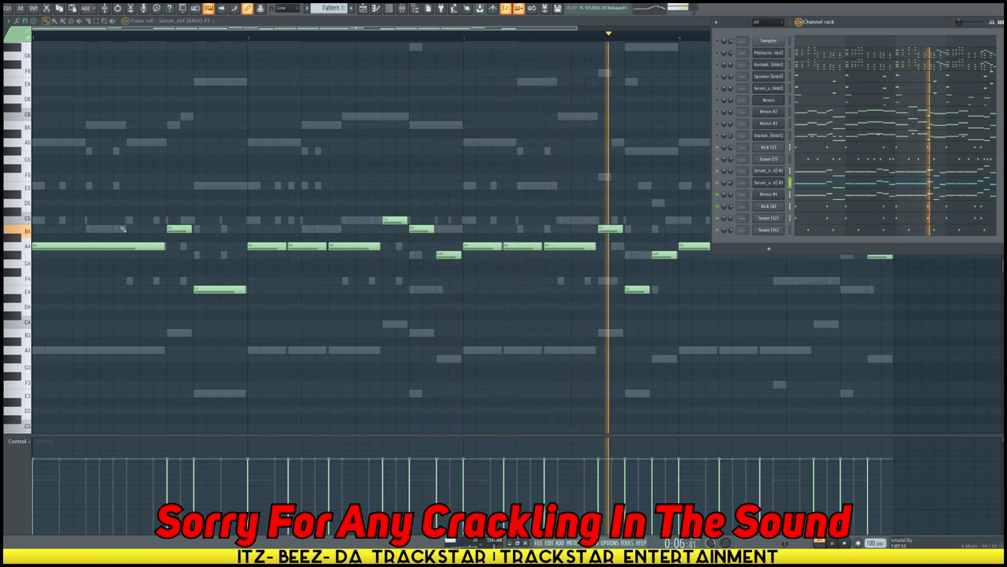
Step: Load Hi Hat [Closed] (6) from the dancehall drum kit's closed hi-hats folder into a new channel
mouse_move(4, 53)
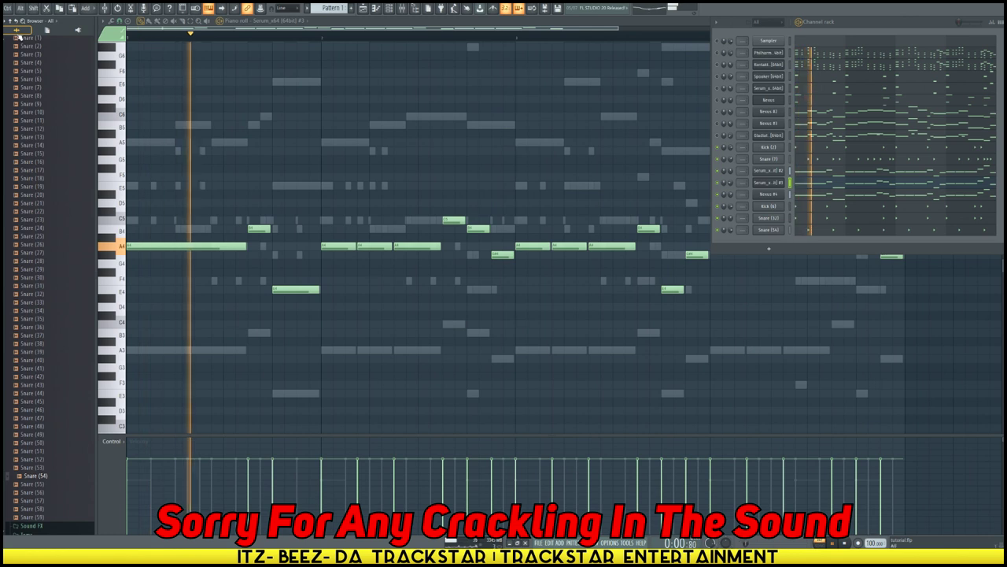
scroll(26, 158, up, 8)
click(27, 227)
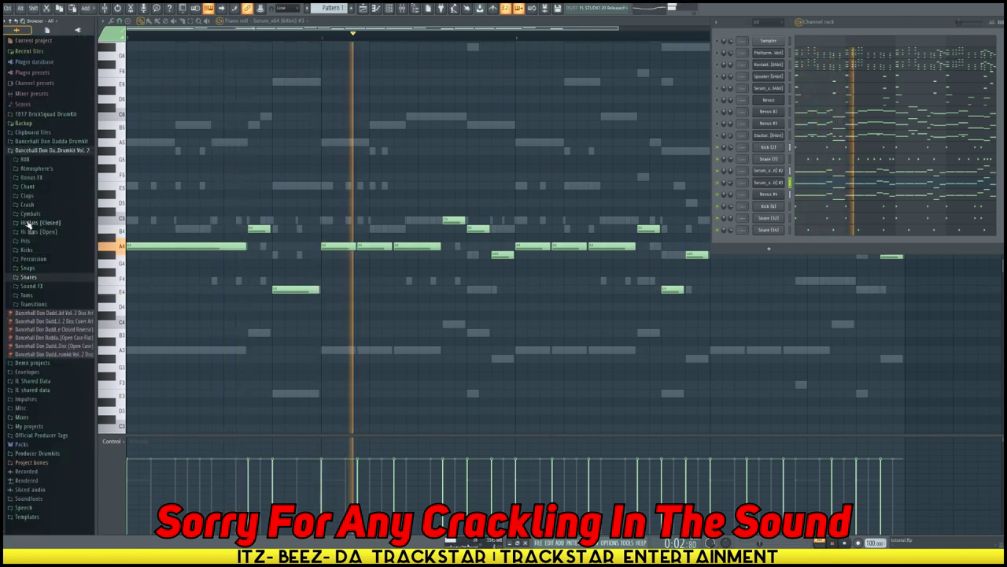
click(48, 223)
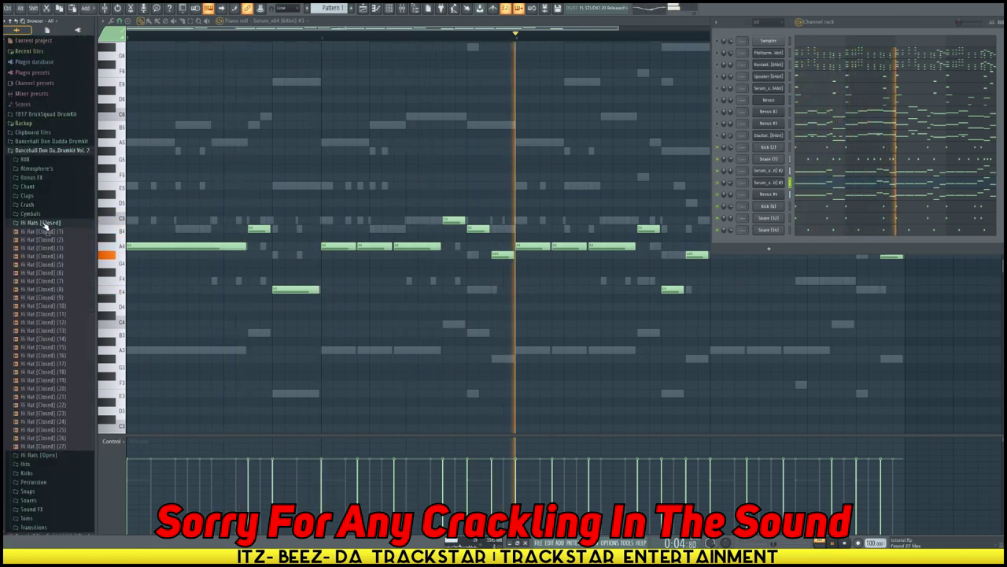
right_click(63, 273)
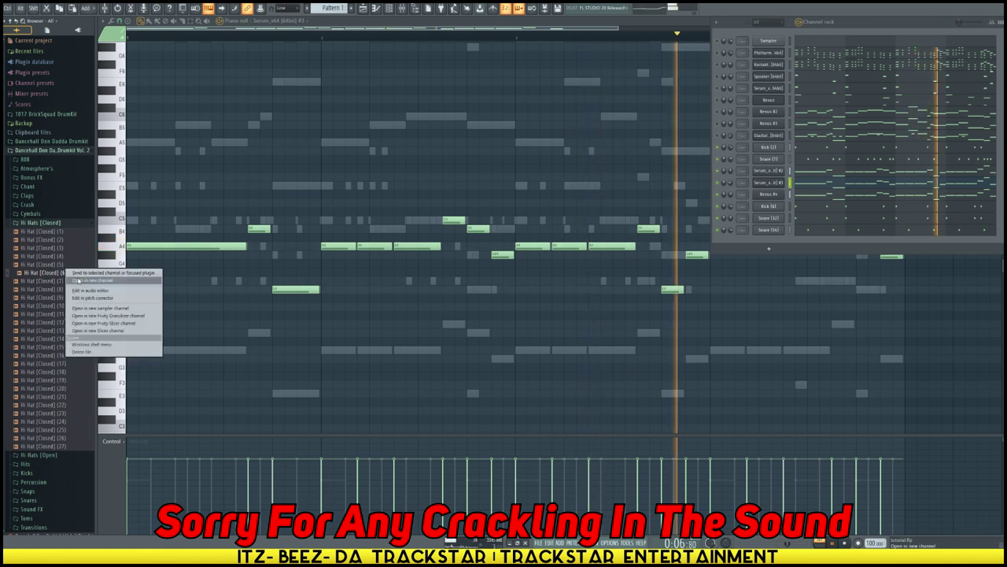
click(87, 280)
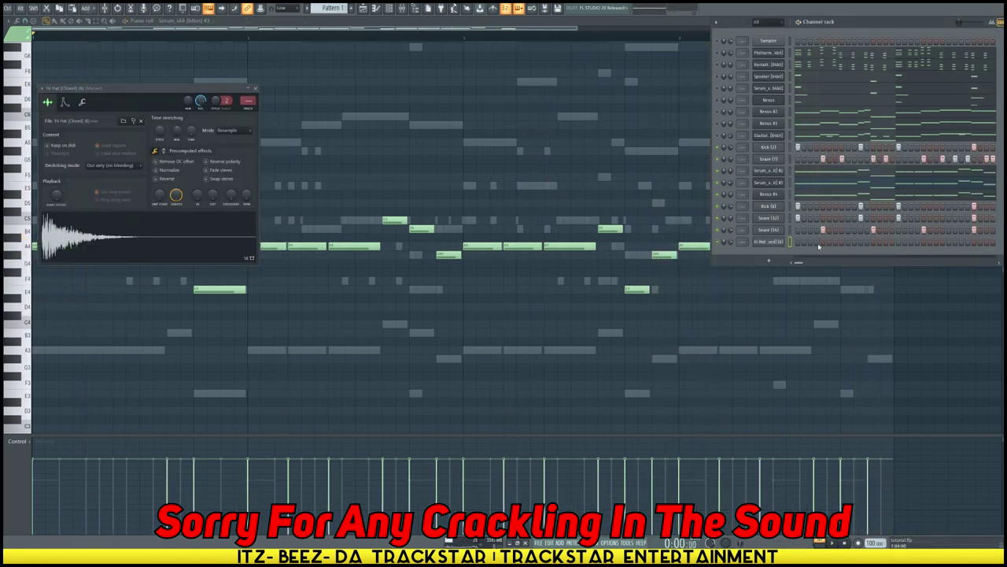
Step: Program a four-bar Hi Hat [Closed] (6) pattern, with first-bar hits on steps 5, 6, 8, 10, 11 and 15, and open its piano roll
click(823, 241)
click(830, 241)
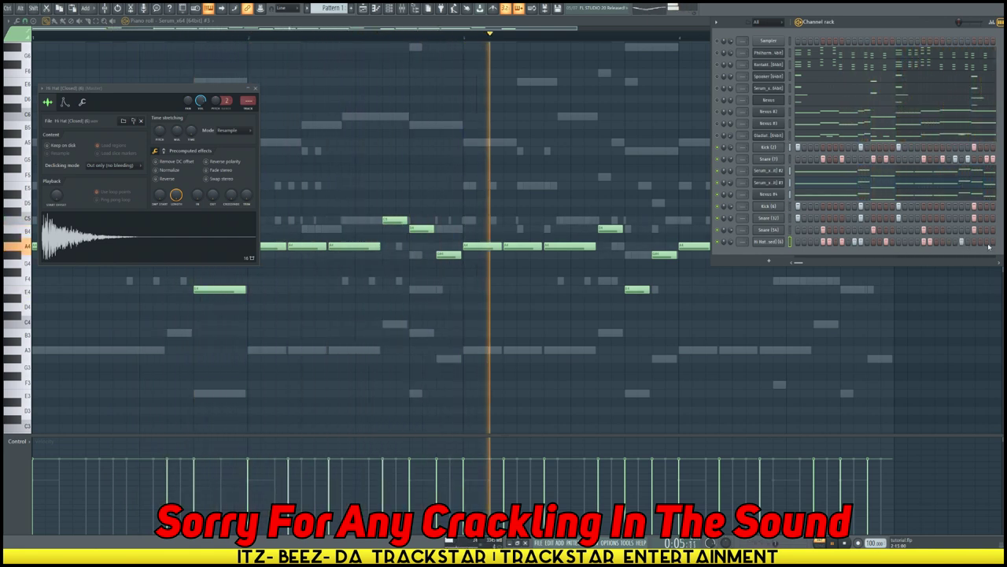
right_click(758, 241)
click(800, 246)
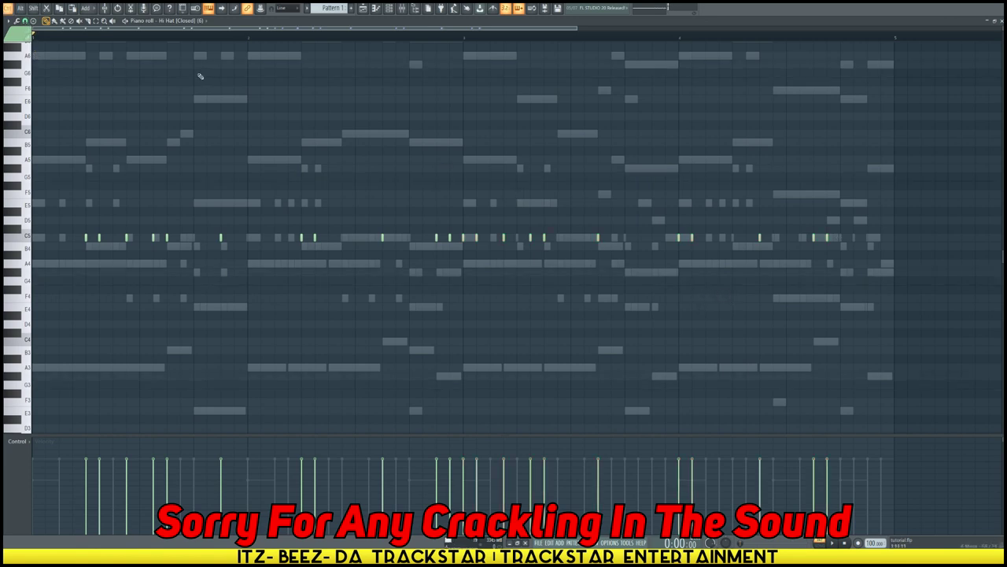
click(26, 21)
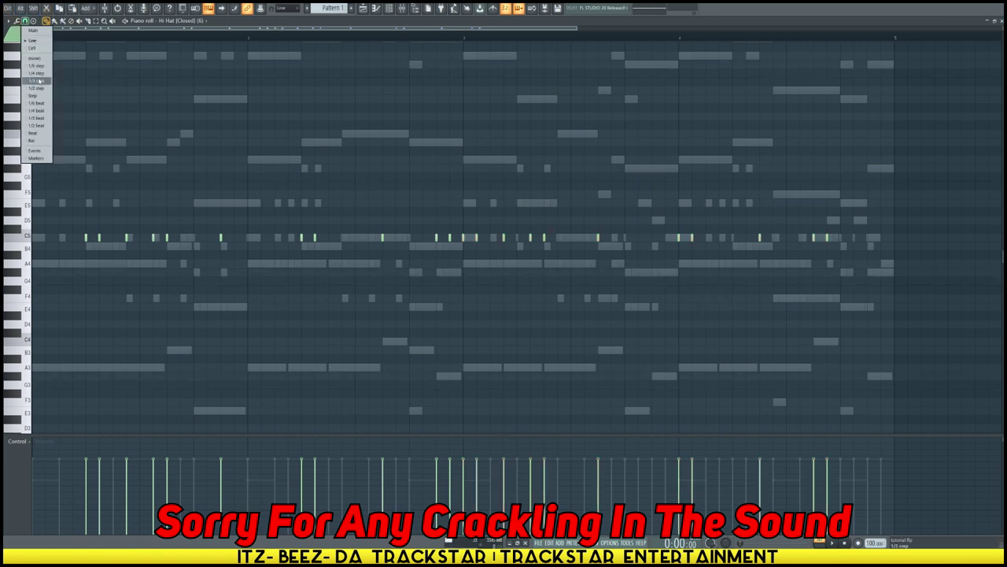
click(37, 74)
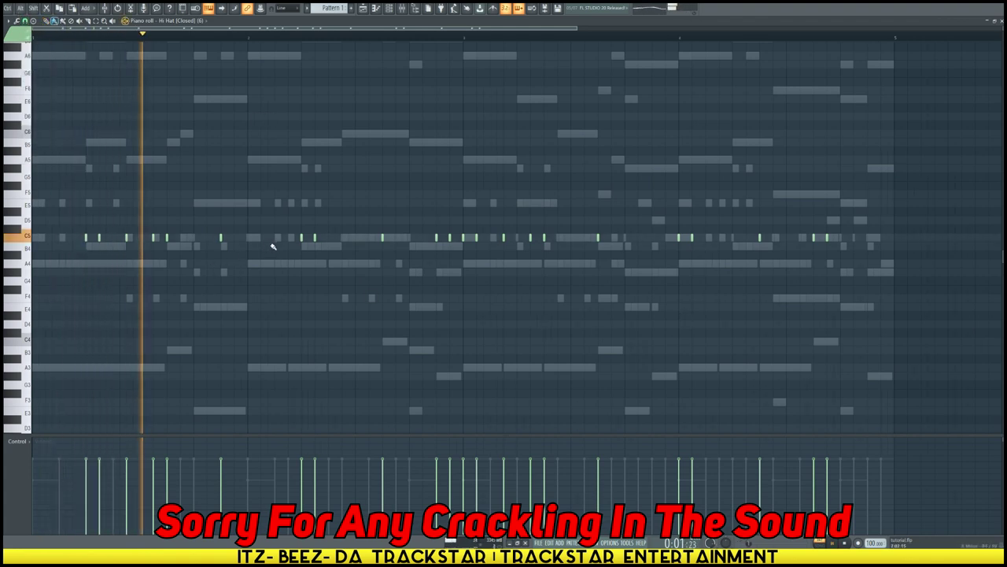
drag(275, 237, 285, 238)
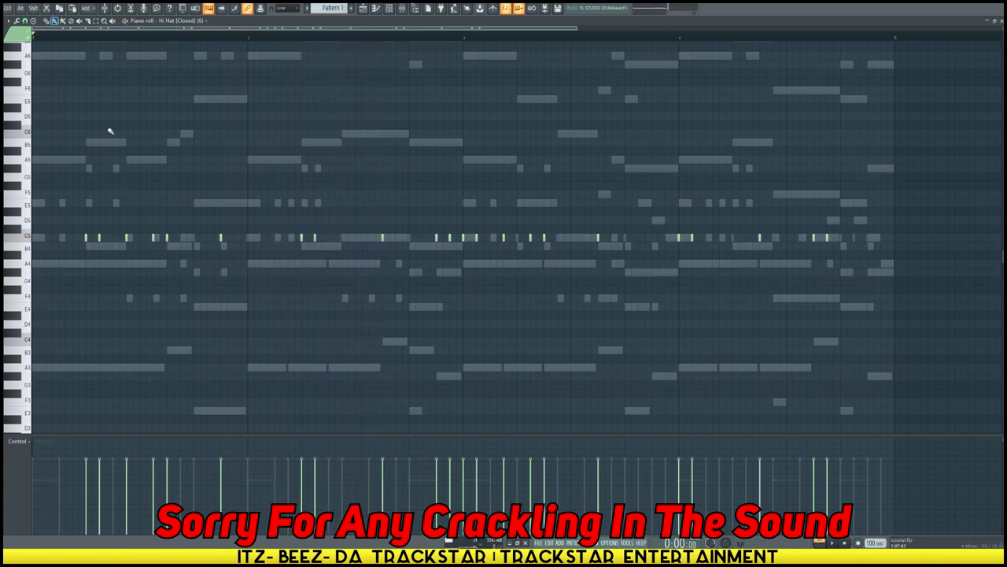
Step: Set the piano roll snap to 1/3 step and add a three-hit hi-hat roll on step 3 of bar two
click(26, 21)
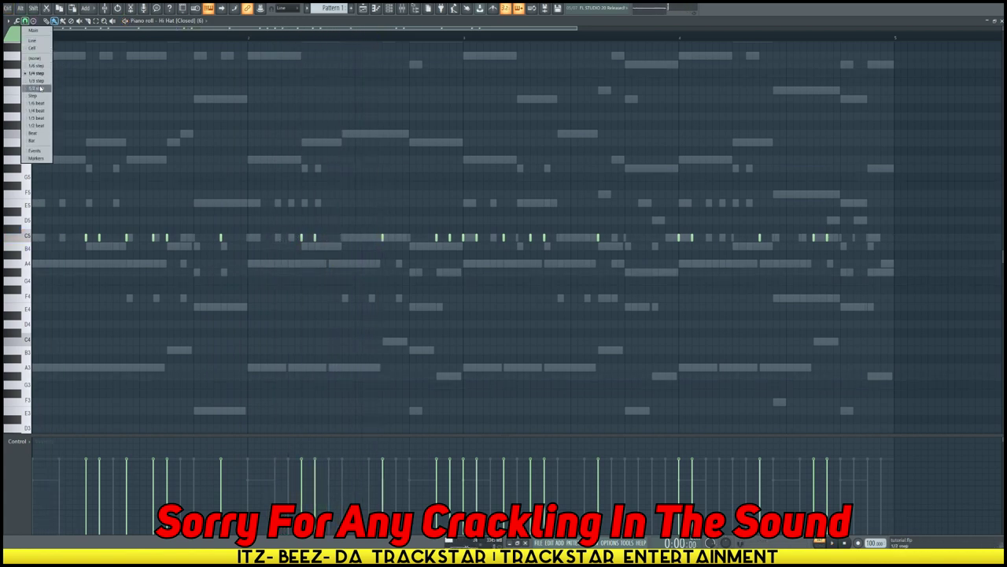
click(40, 82)
key(space)
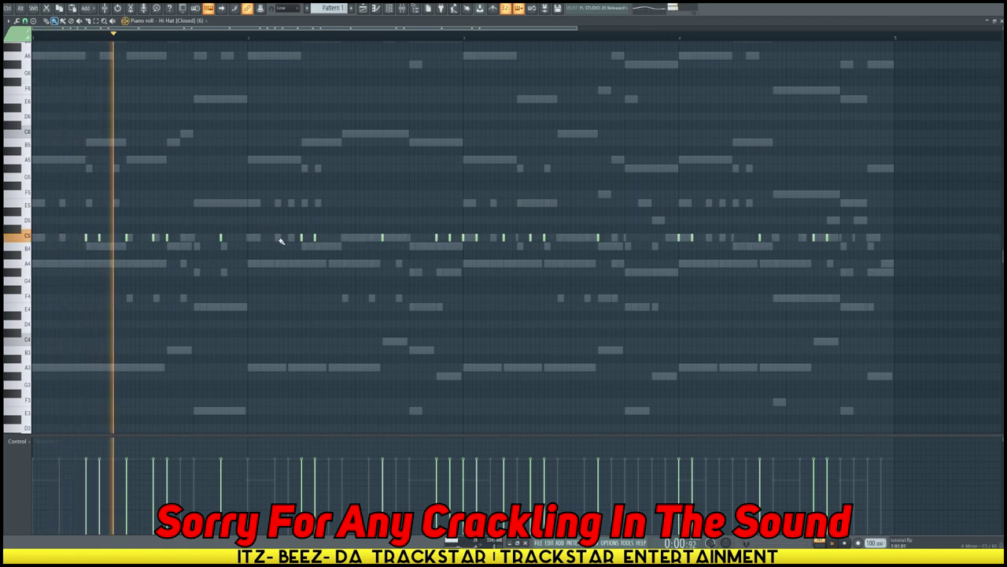
click(277, 238)
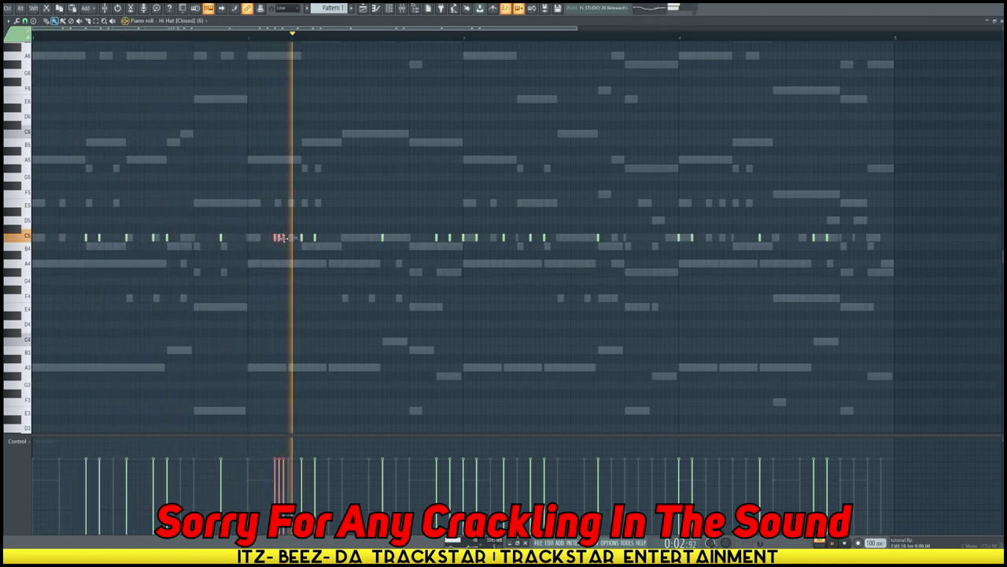
Step: Give the bar-two hi-hat roll rising velocities and pan its three hits to one side with the note pan control, auditioning the result
key(space)
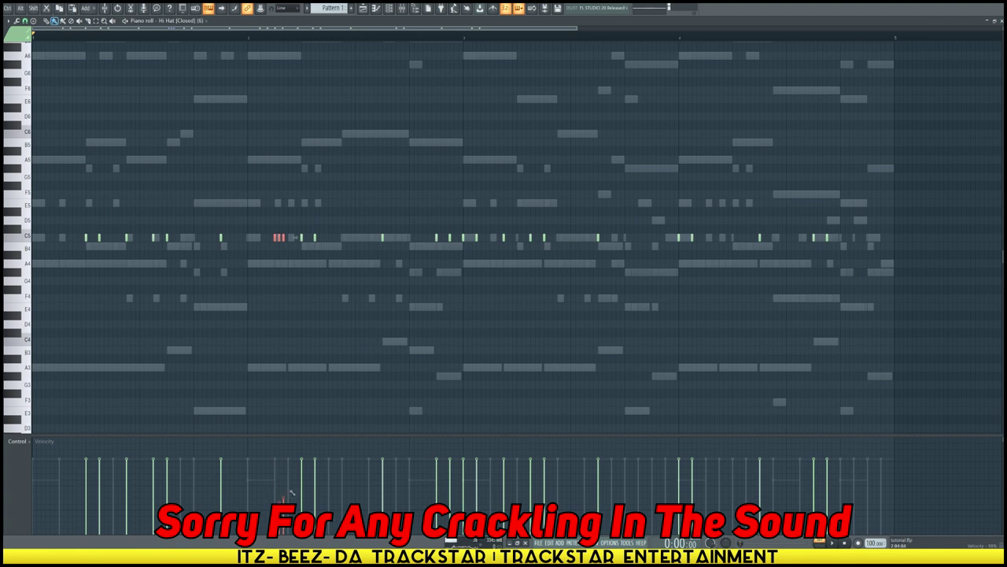
key(space)
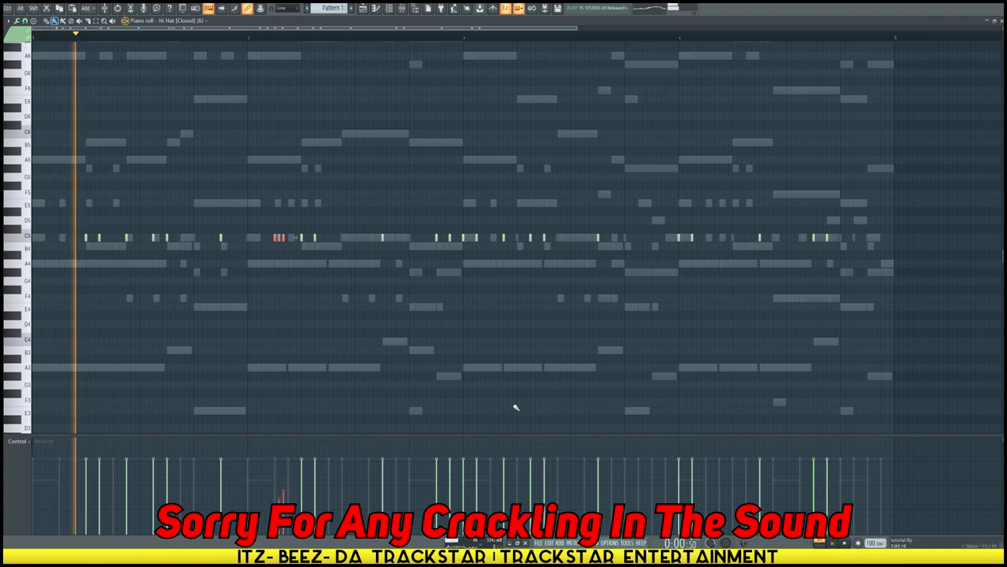
click(203, 22)
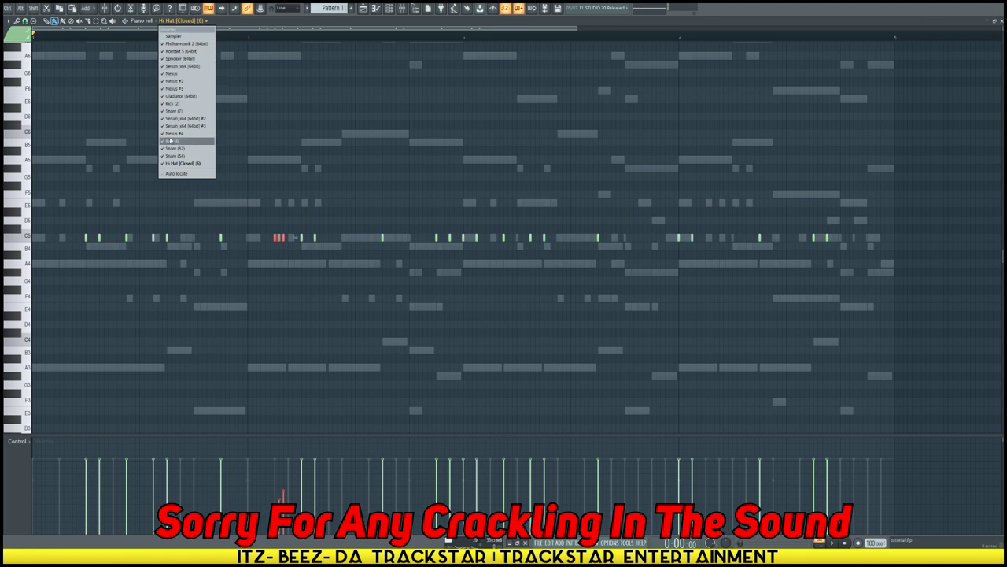
click(27, 441)
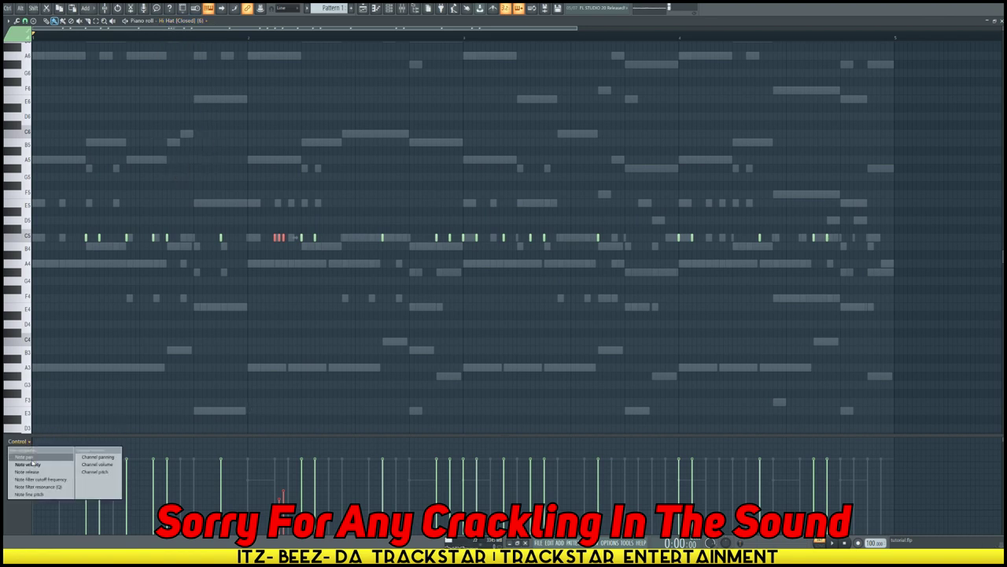
click(30, 457)
key(space)
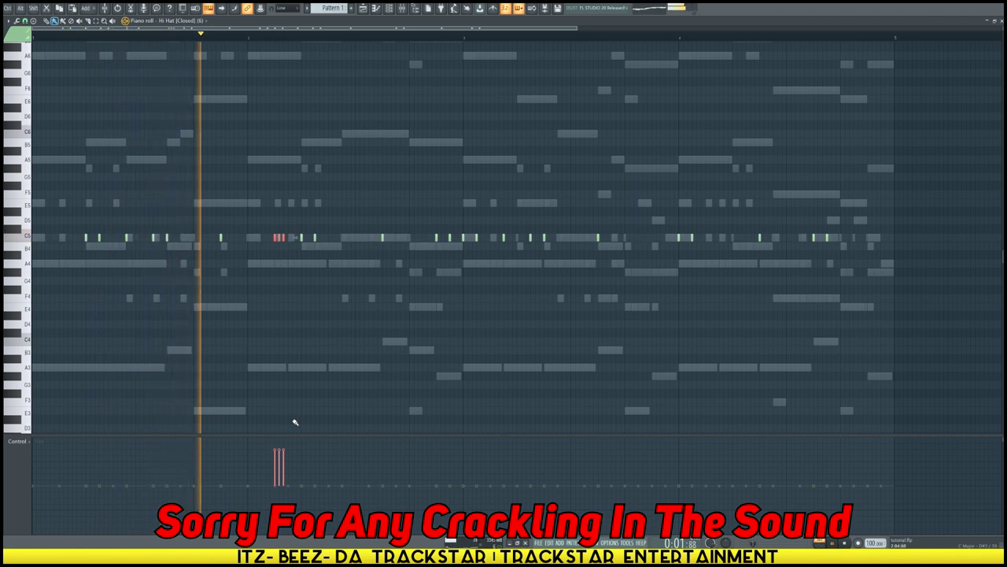
key(space)
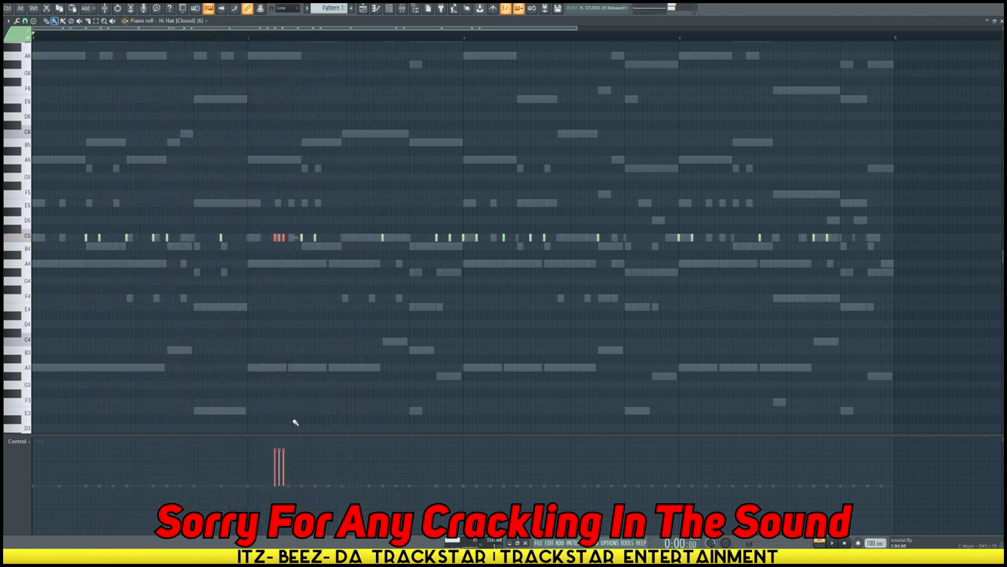
key(space)
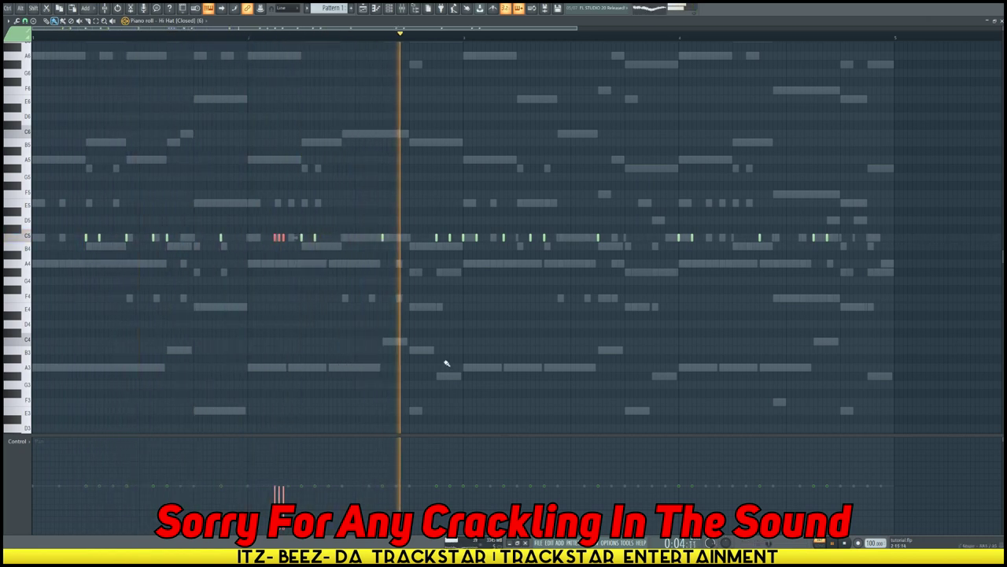
Step: Move all hi-hat notes in bars three and four one beat later in the piano roll
key(space)
key(space)
drag(460, 236, 924, 319)
drag(462, 237, 515, 243)
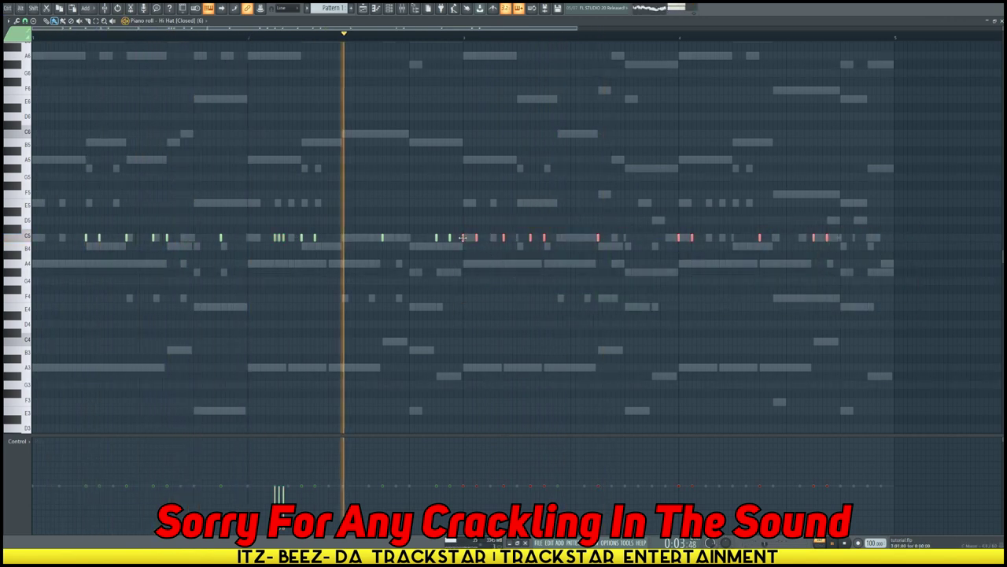
click(540, 278)
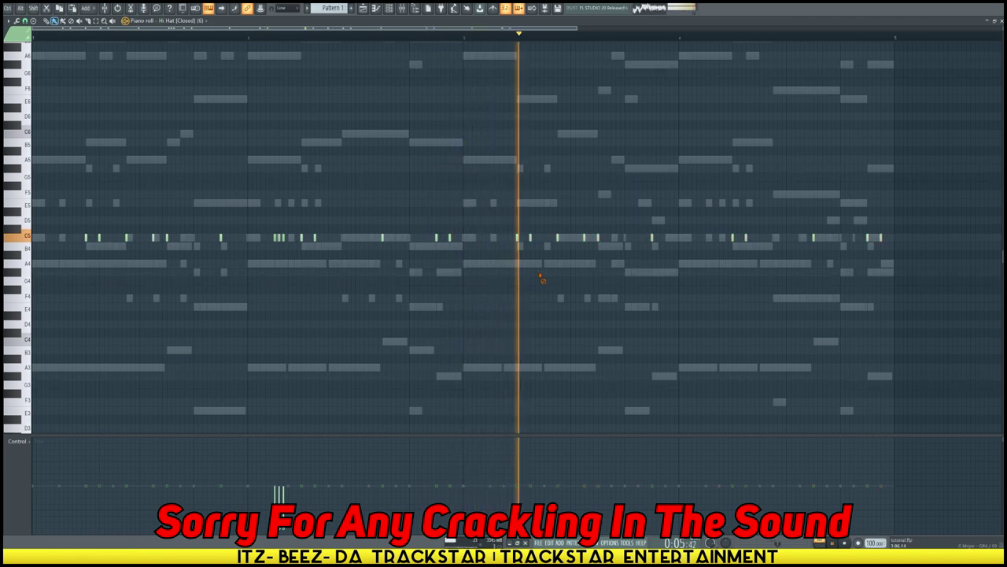
Step: Add a three-hit hi-hat roll on step 3 of bar three and pan it to the opposite side from the bar-two roll
key(space)
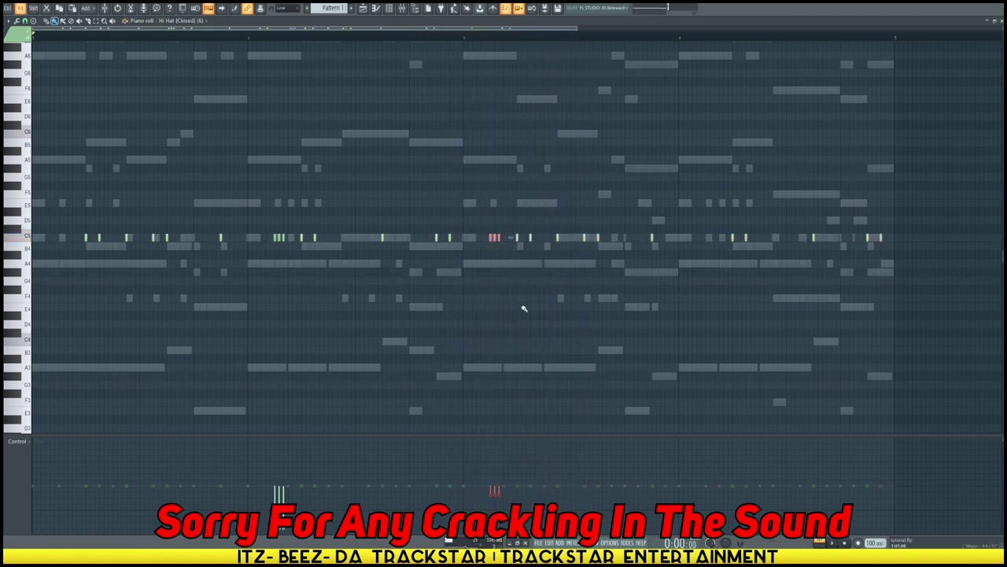
key(space)
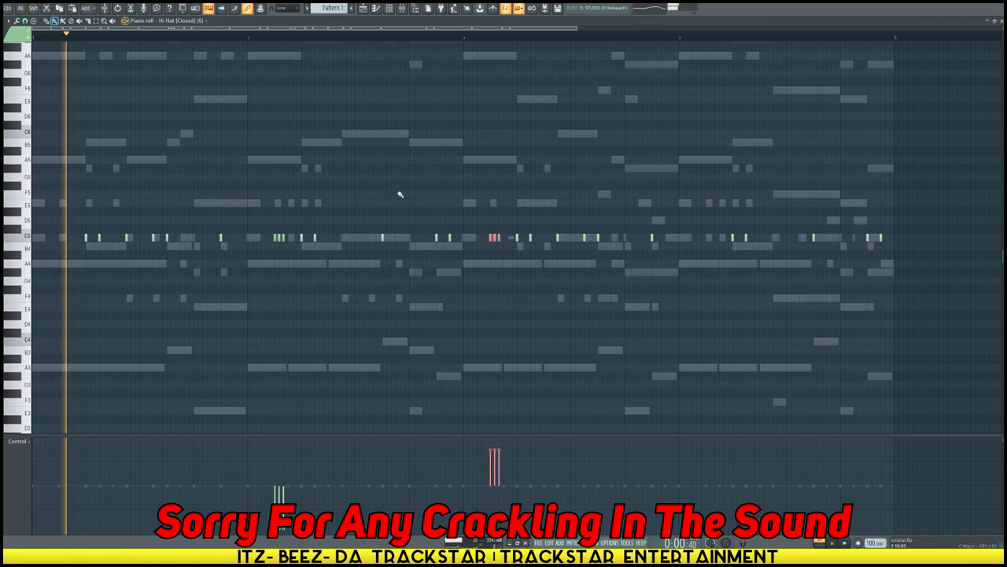
key(space)
Step: Switch the note control lane to velocity and shape the bar-three hi-hat roll with rising velocities
click(185, 20)
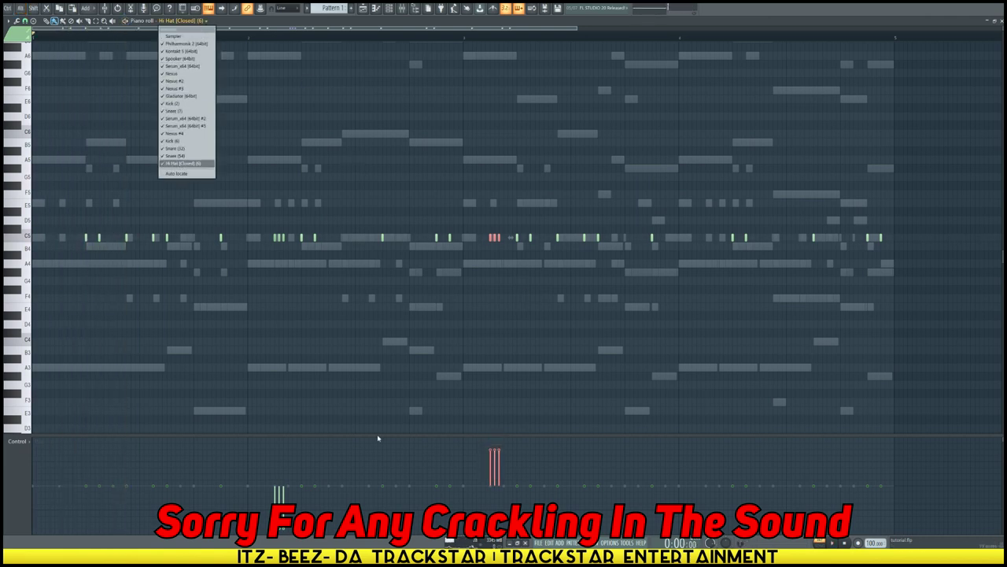
click(18, 441)
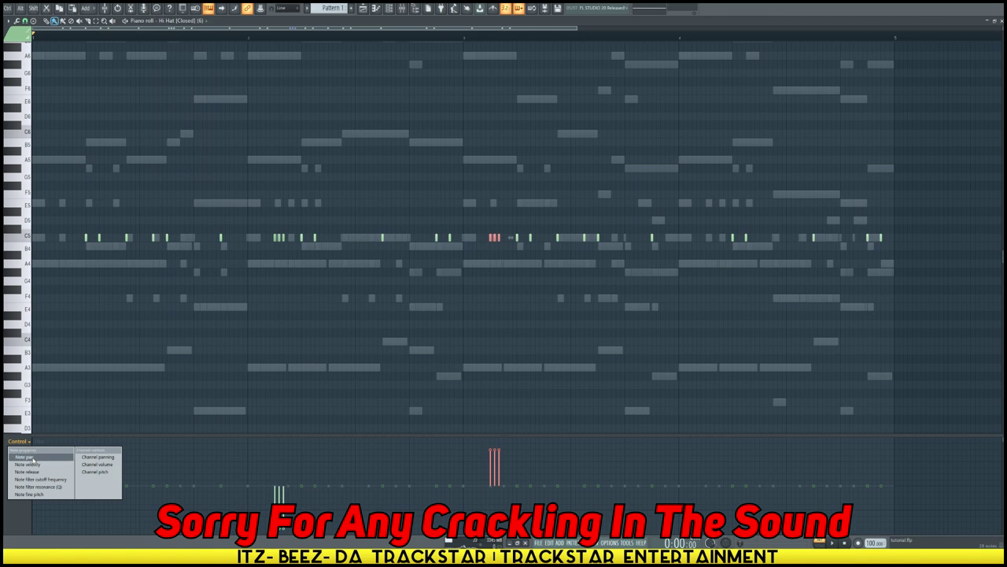
click(28, 464)
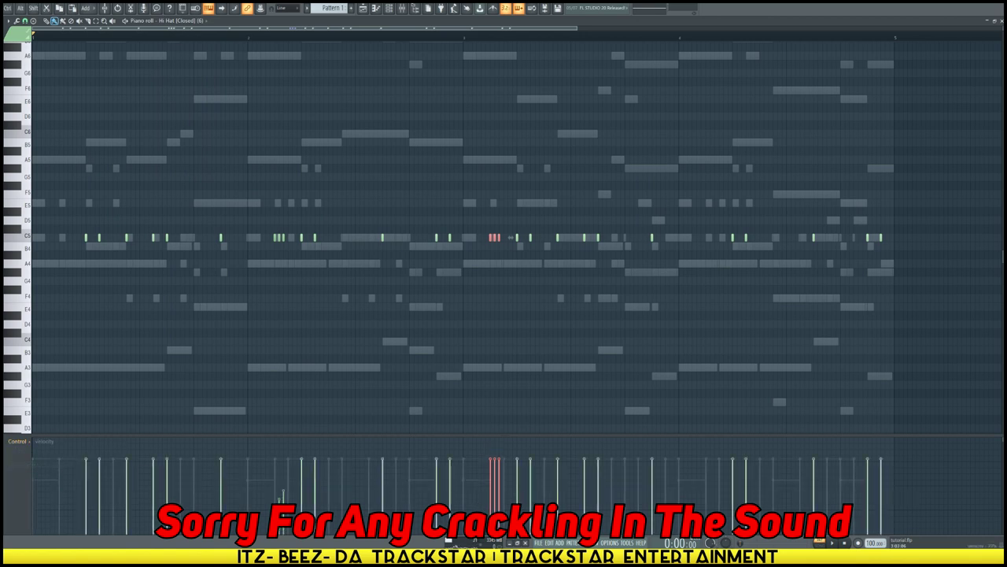
Step: Copy the three-hit hi-hat roll to step 16 of bars three and four, and play the pattern
key(space)
click(516, 249)
drag(290, 249, 273, 231)
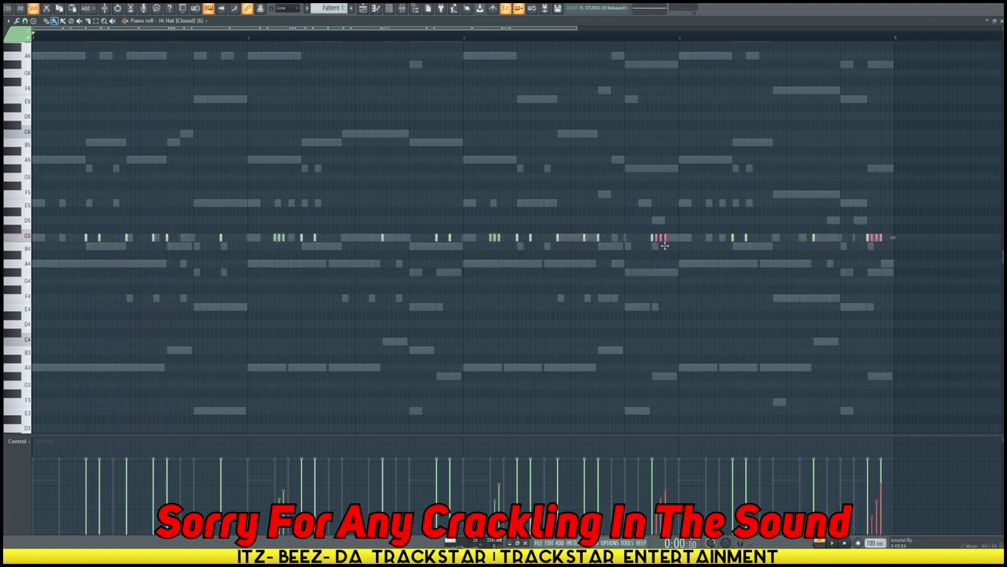
key(space)
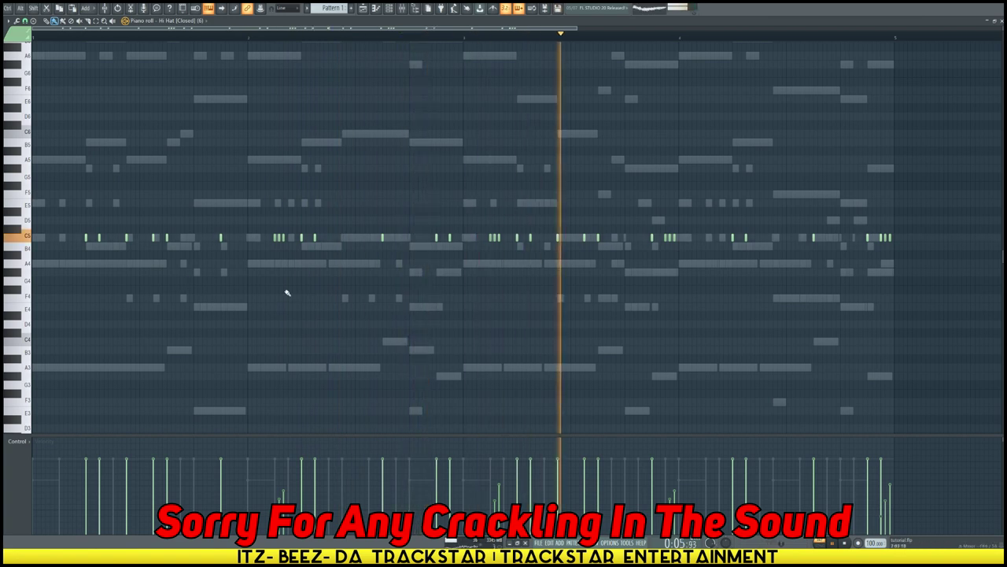
Step: Unmute the melodic channels in the channel rack and play the full beat together with the hi-hats
click(506, 7)
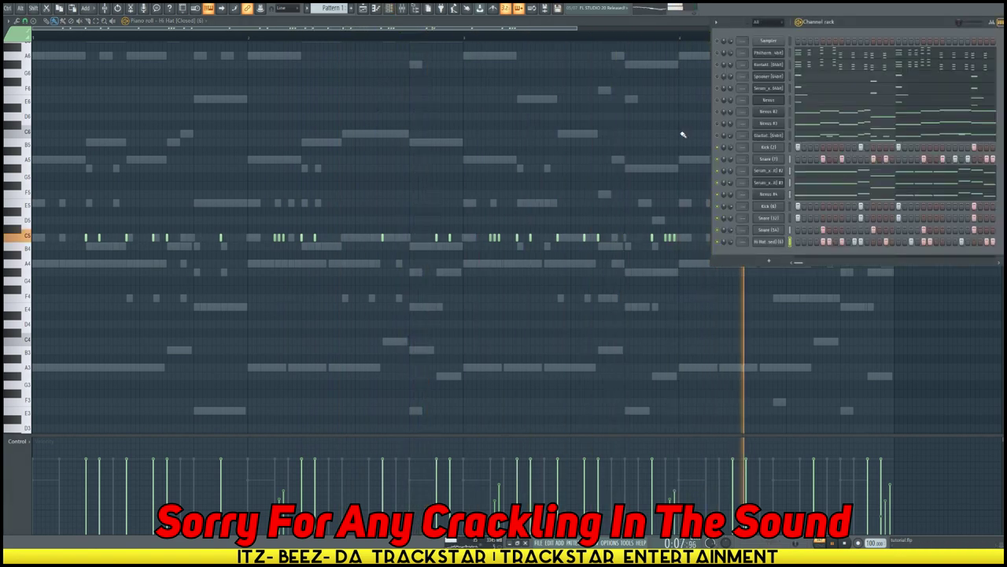
key(space)
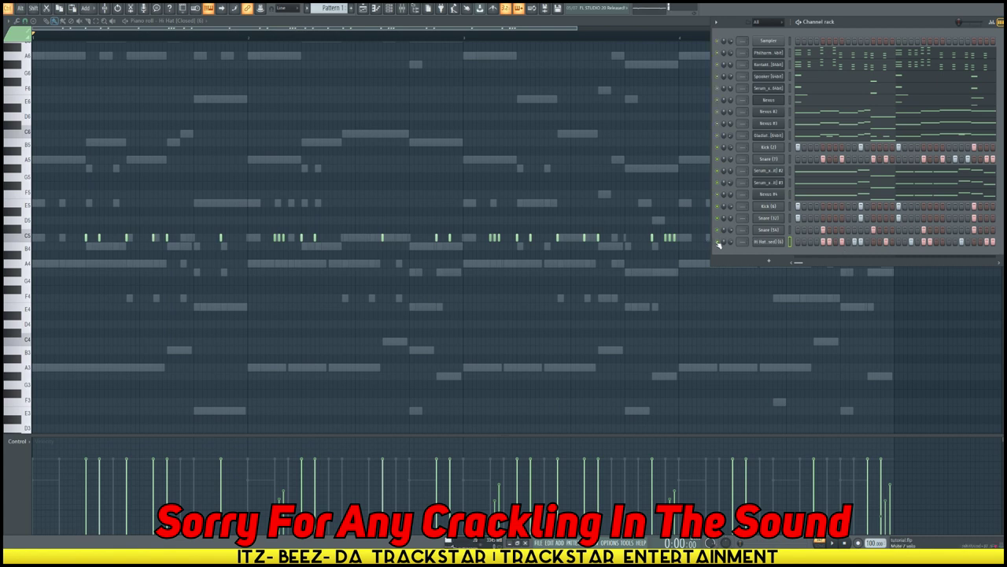
key(space)
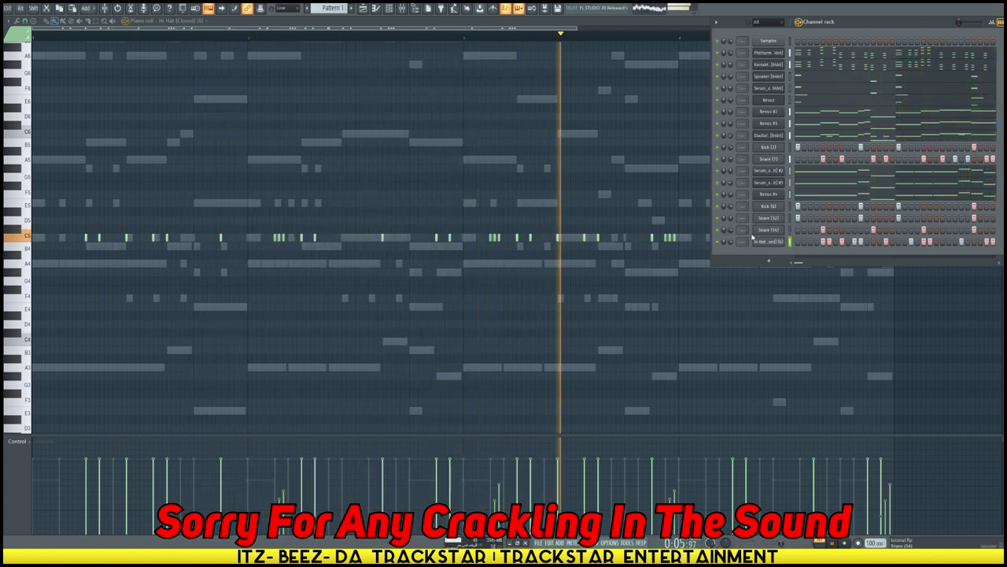
key(space)
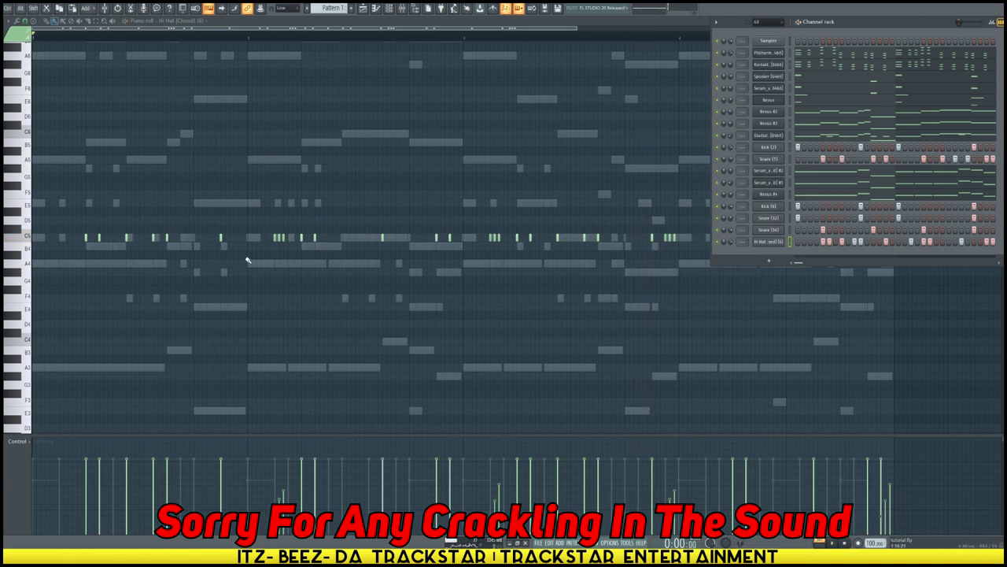
Step: Switch to the audio interface's Console app and set its hardware buffer size to 1024, and return to the beat in FL Studio
mouse_move(676, 543)
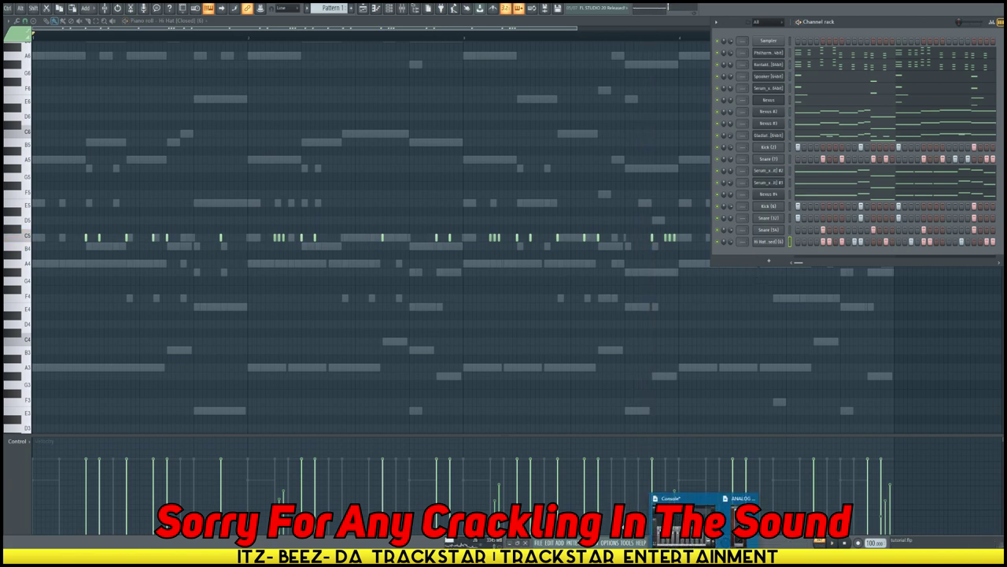
click(679, 519)
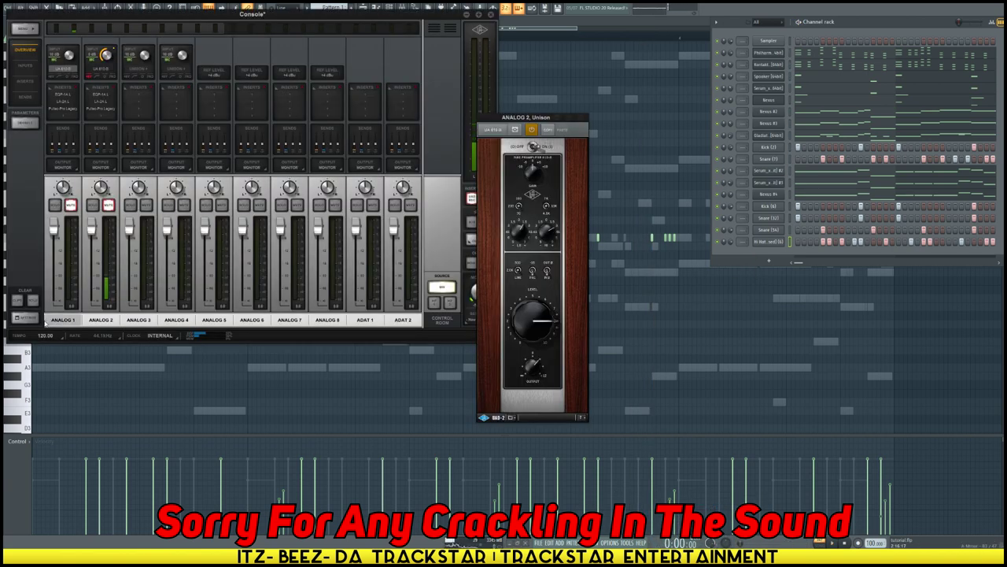
click(36, 318)
click(744, 151)
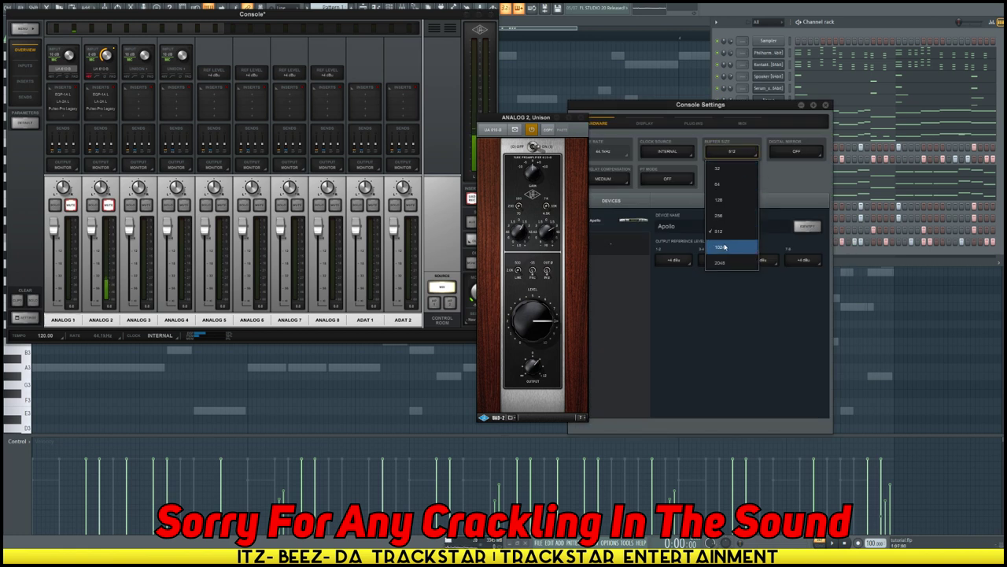
click(725, 247)
click(866, 257)
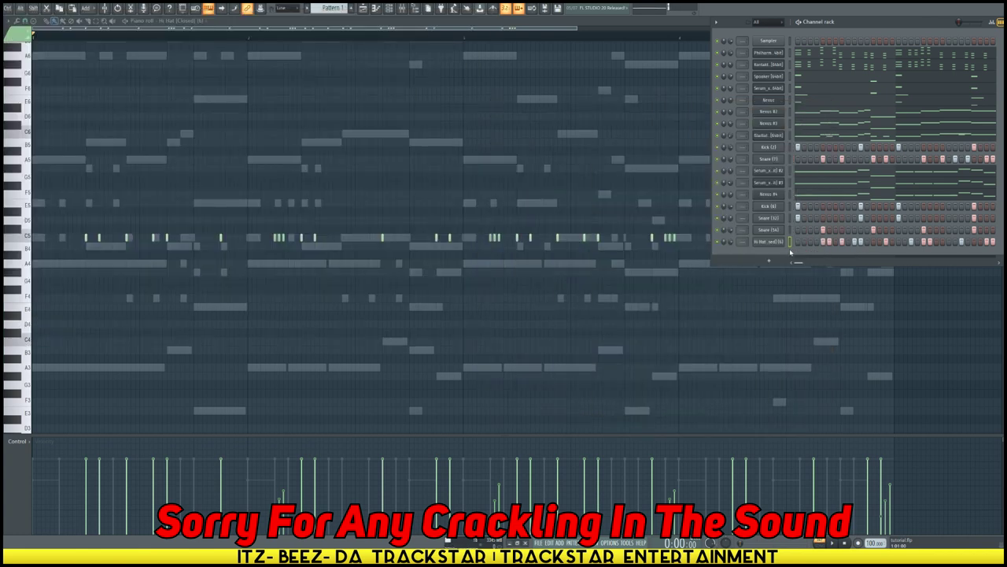
Step: Play the beat while comparing channels with mutes, and examine the Philharmonik 2 notes in the piano roll
key(space)
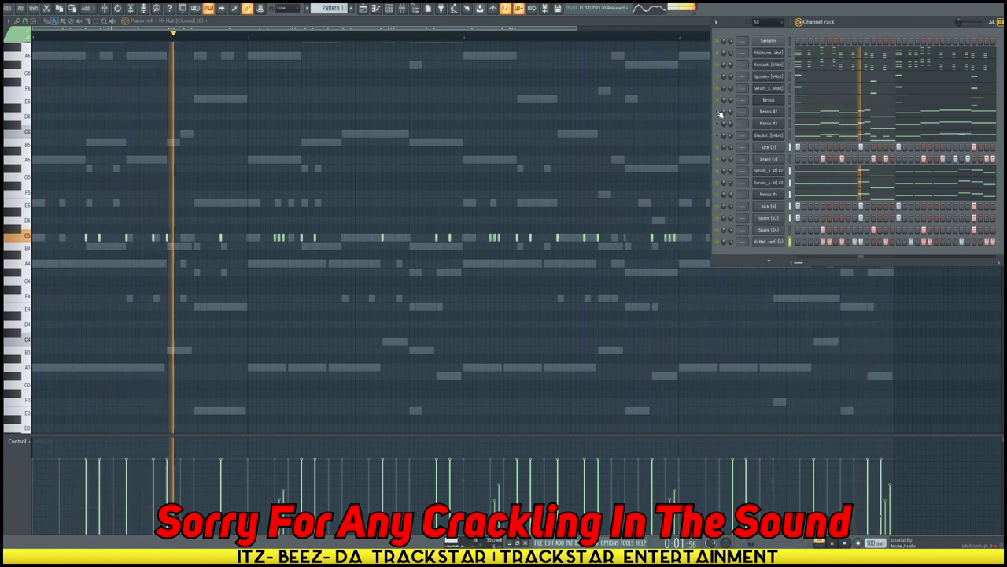
key(space)
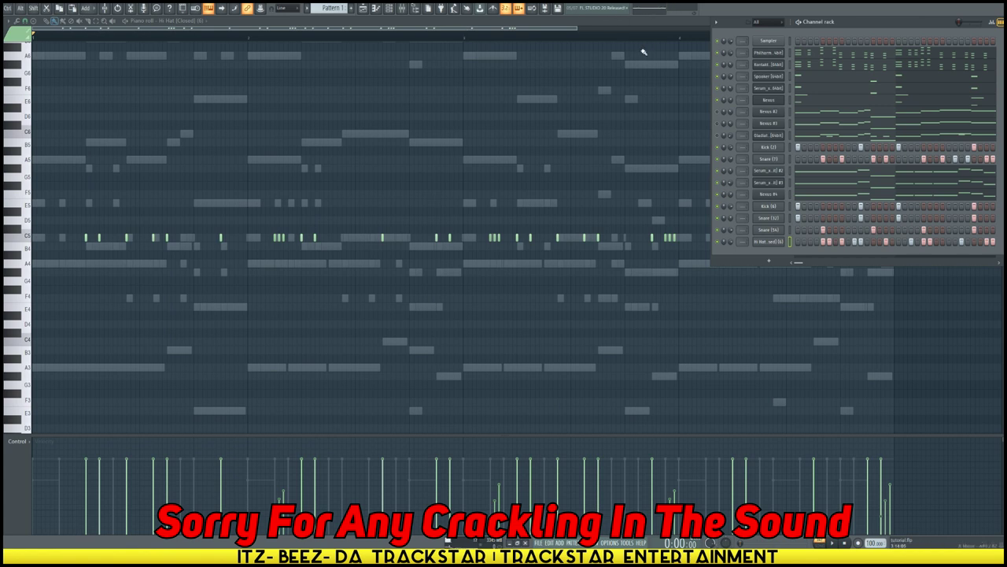
click(858, 57)
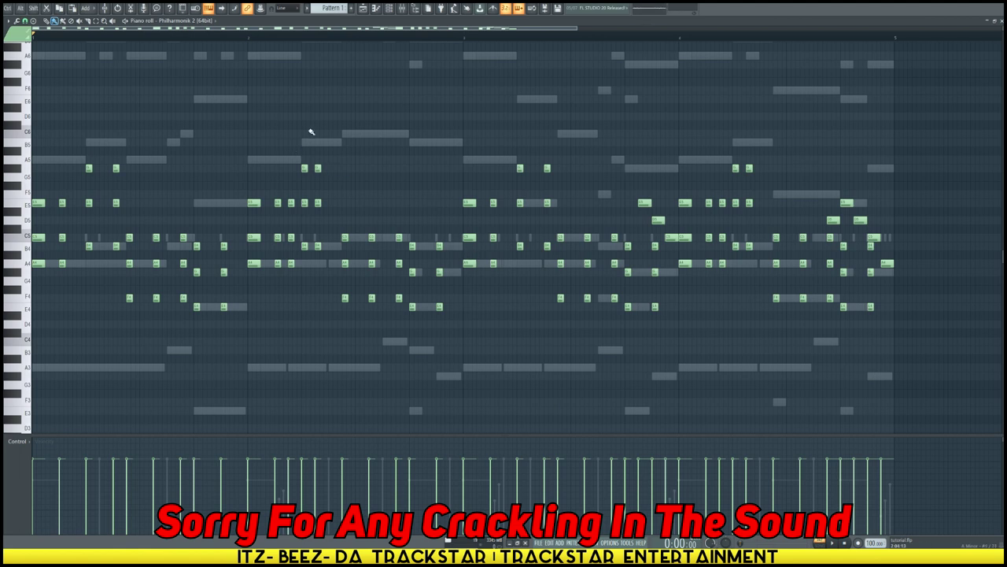
click(389, 13)
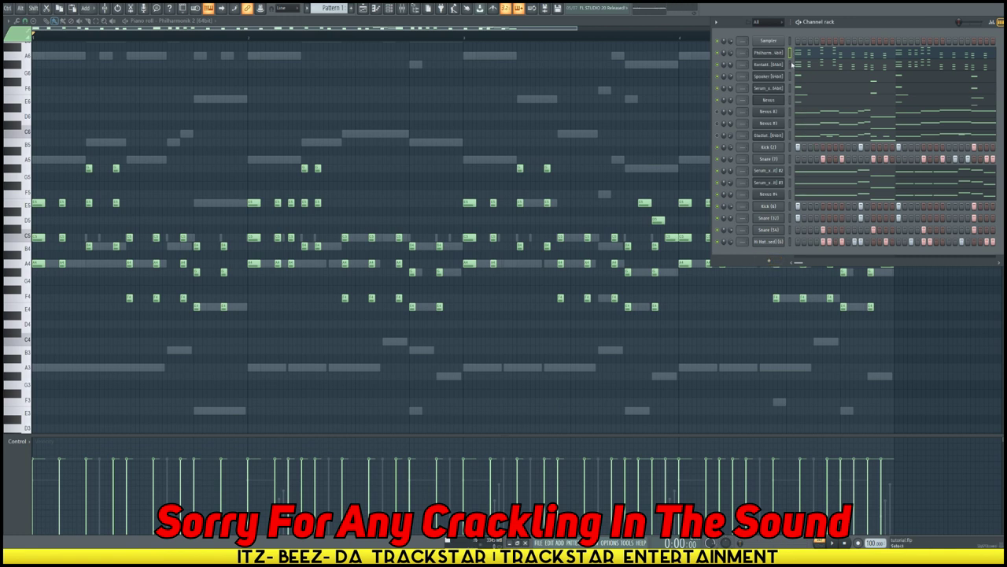
Step: Add an Ultra Analog VA-2 channel from the Applied Acoustics Systems plugins
click(771, 260)
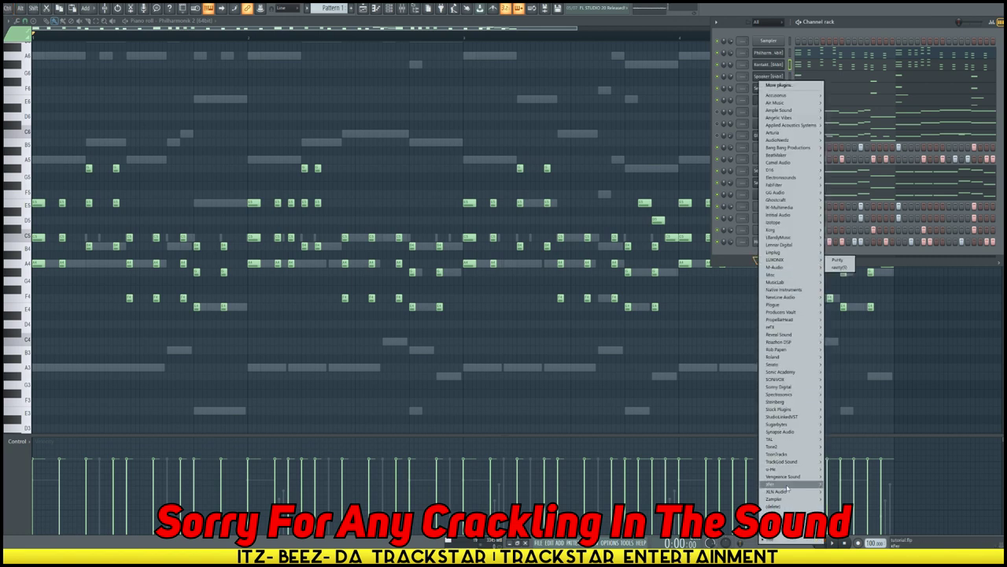
mouse_move(795, 126)
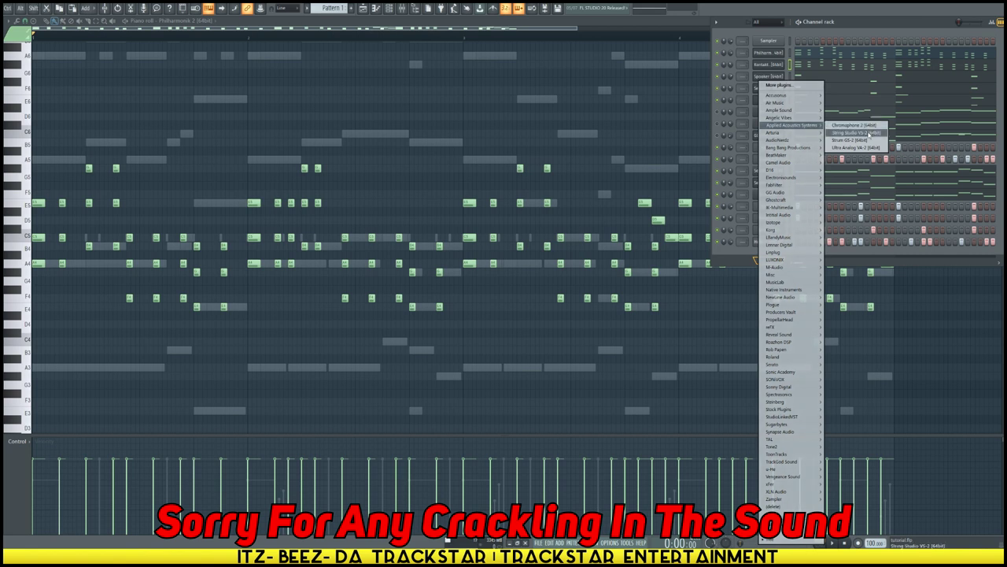
click(859, 148)
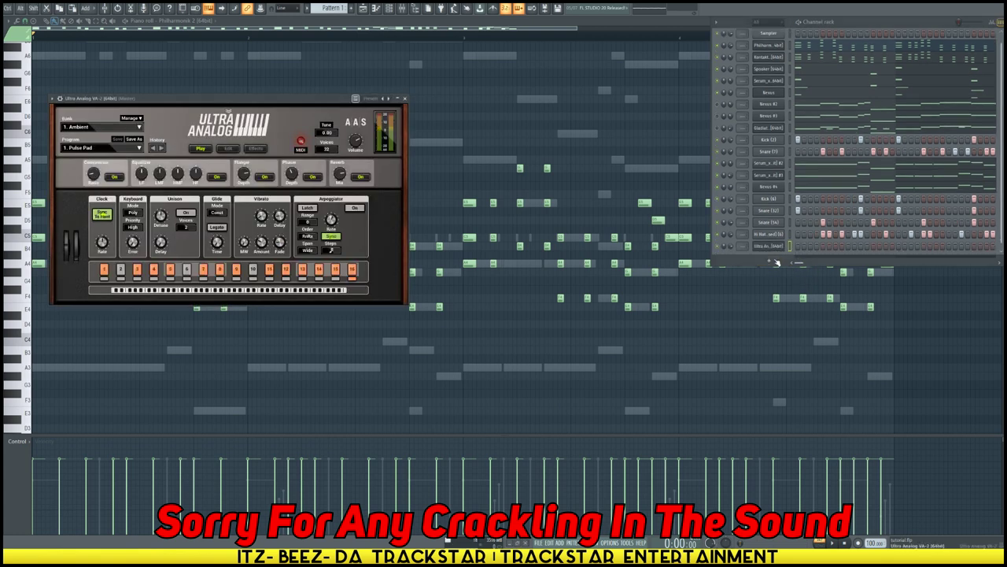
Step: Paste the Kontakt channel's notes into the Ultra Analog VA-2 channel and open the synth's interface
click(779, 248)
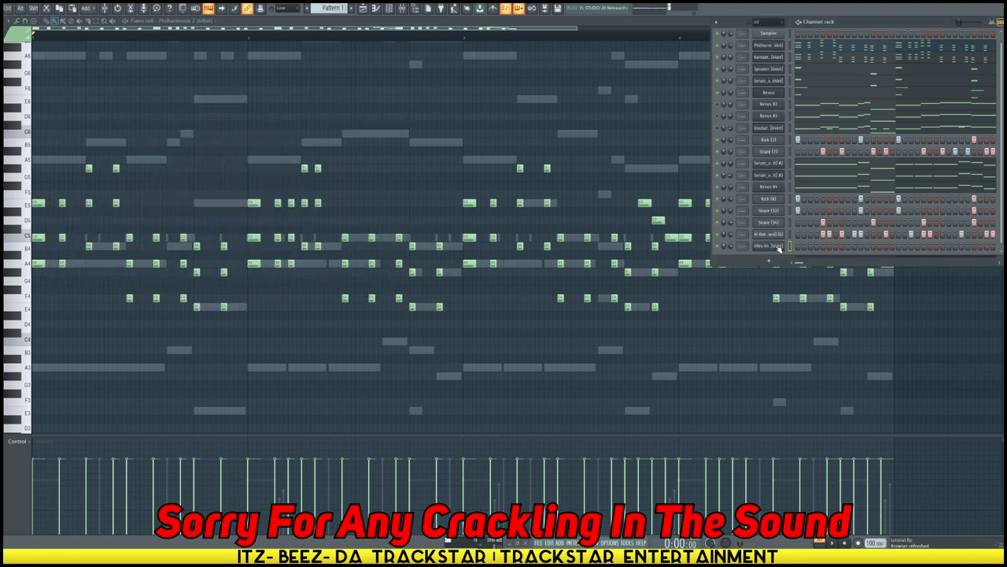
click(779, 248)
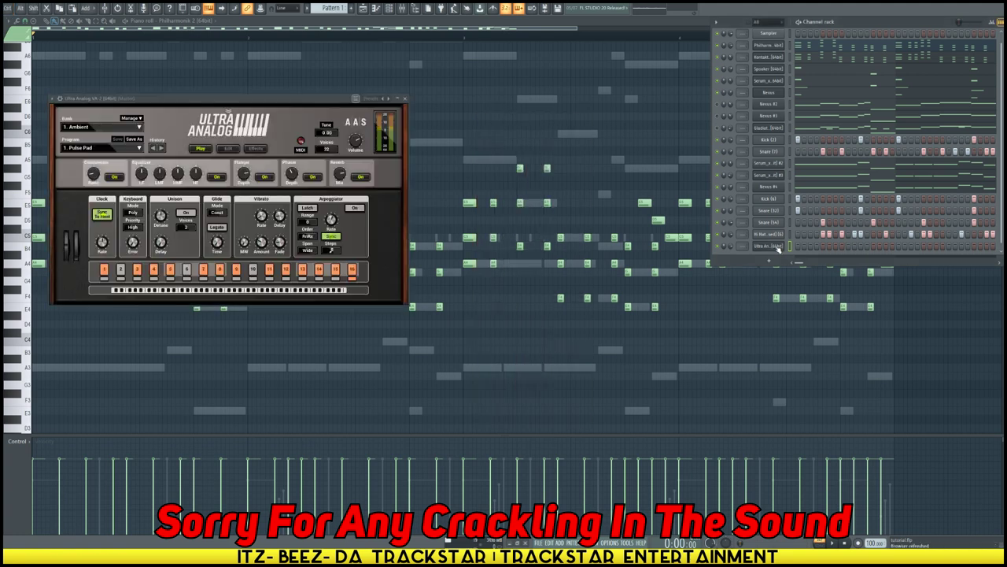
click(779, 248)
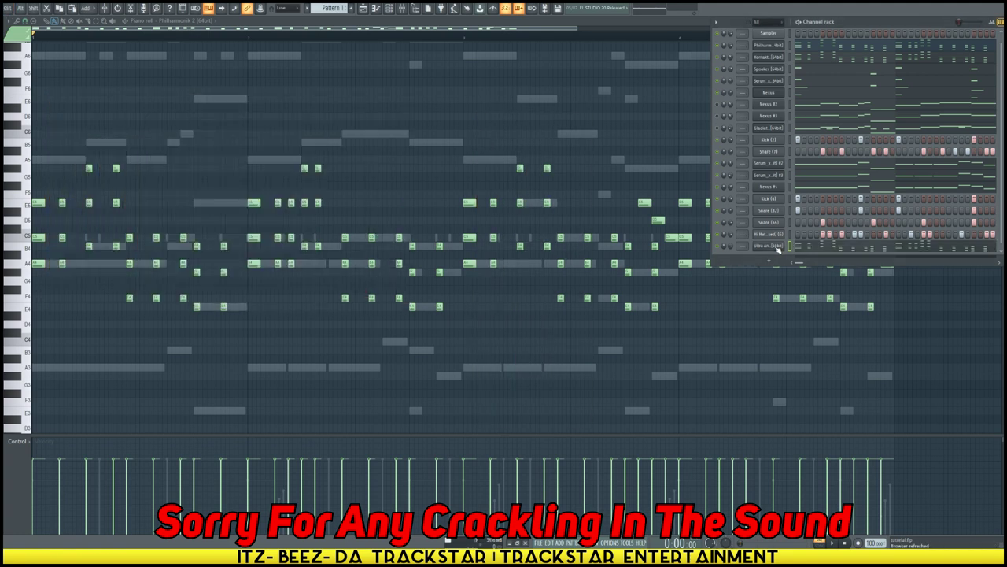
click(755, 249)
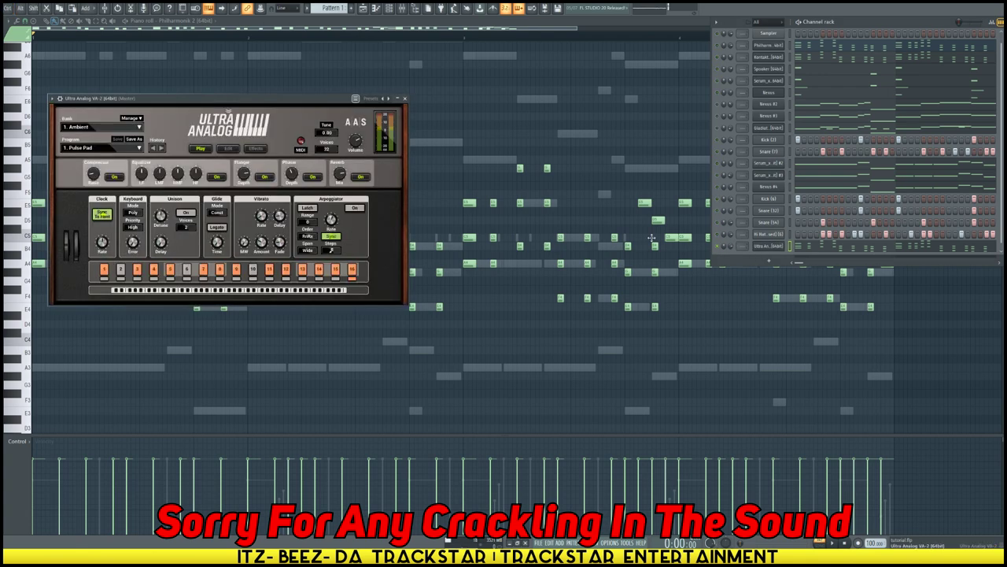
Step: Load the 2. Arpeggiator bank in Ultra Analog VA-2, move its window toward the middle, and start playback
click(113, 127)
click(83, 146)
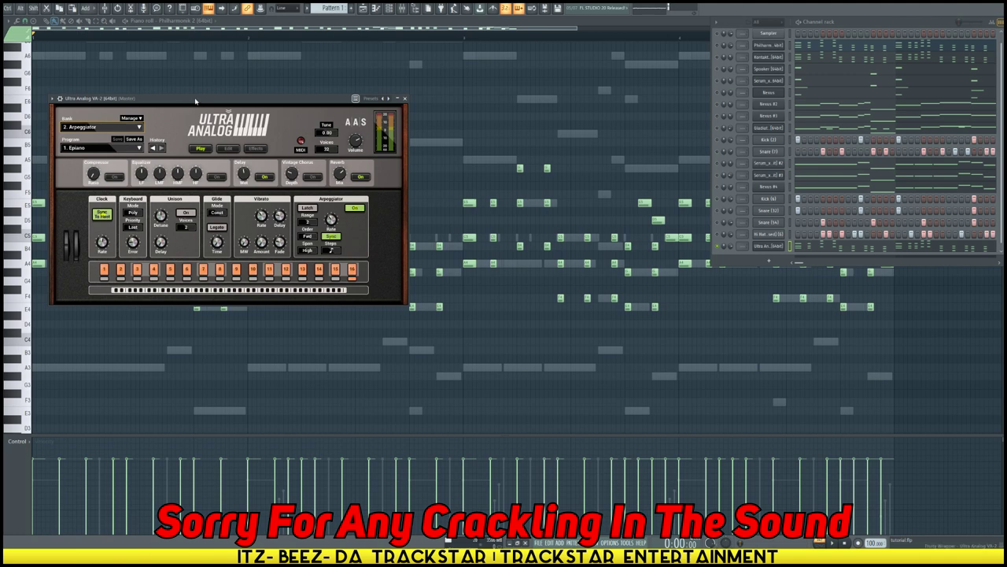
drag(195, 100, 389, 130)
key(space)
Step: Audition the Arpeggiator programs one after another during playback and advance to 28. Bitter
click(327, 180)
click(327, 180)
click(328, 179)
click(328, 180)
click(328, 179)
click(327, 179)
click(328, 179)
click(328, 180)
click(328, 180)
click(327, 179)
click(327, 180)
click(327, 180)
click(327, 179)
click(327, 179)
click(327, 180)
click(327, 179)
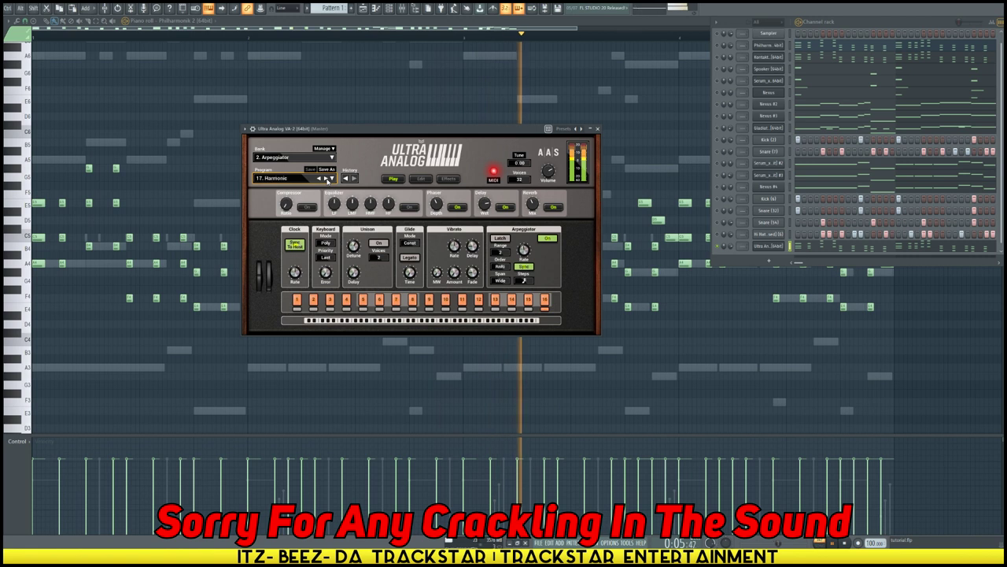
click(327, 180)
click(327, 179)
click(327, 180)
click(327, 179)
click(327, 180)
click(326, 177)
click(327, 178)
click(327, 178)
click(326, 177)
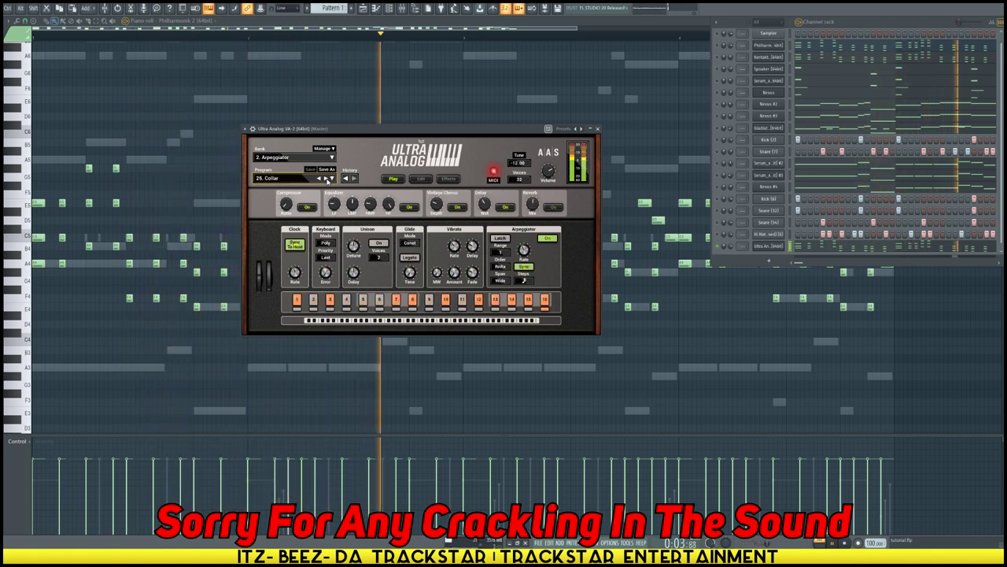
click(327, 178)
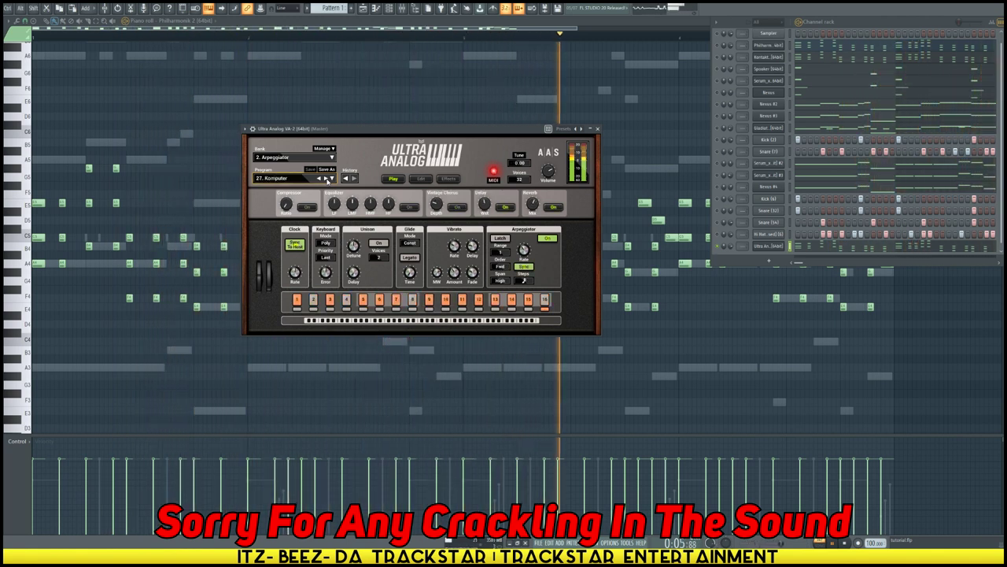
Step: Transpose all Ultra Analog VA-2 notes up one octave in the piano roll and play them briefly
click(874, 268)
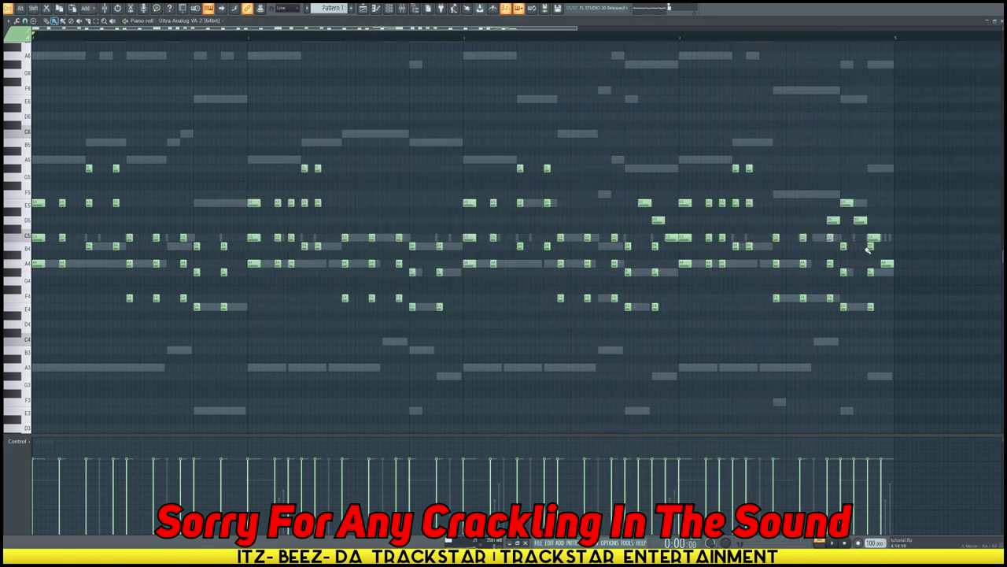
key(ctrl+Up)
key(space)
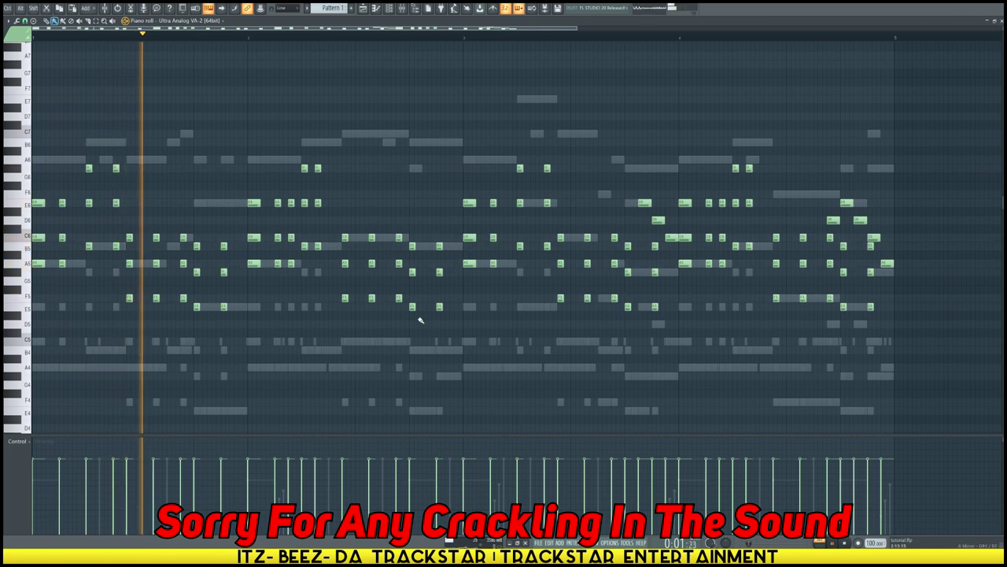
key(space)
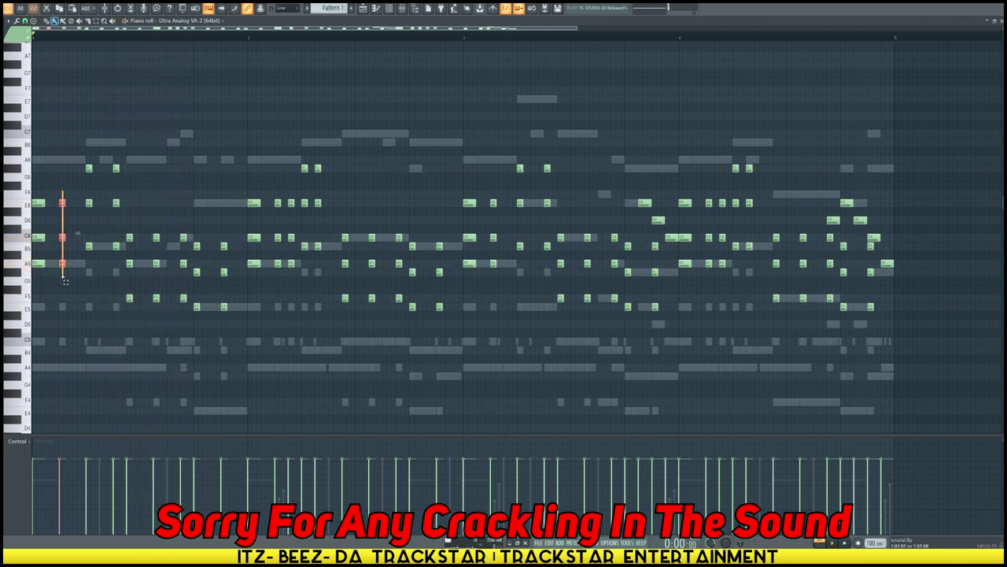
Step: Delete the repeated chord hits across all four bars, keeping each chord's first hit and the short melody notes
drag(120, 155, 102, 298)
drag(149, 225, 193, 340)
drag(221, 241, 244, 339)
drag(292, 191, 274, 297)
drag(318, 166, 331, 307)
drag(364, 224, 404, 352)
drag(444, 301, 446, 356)
drag(488, 195, 512, 275)
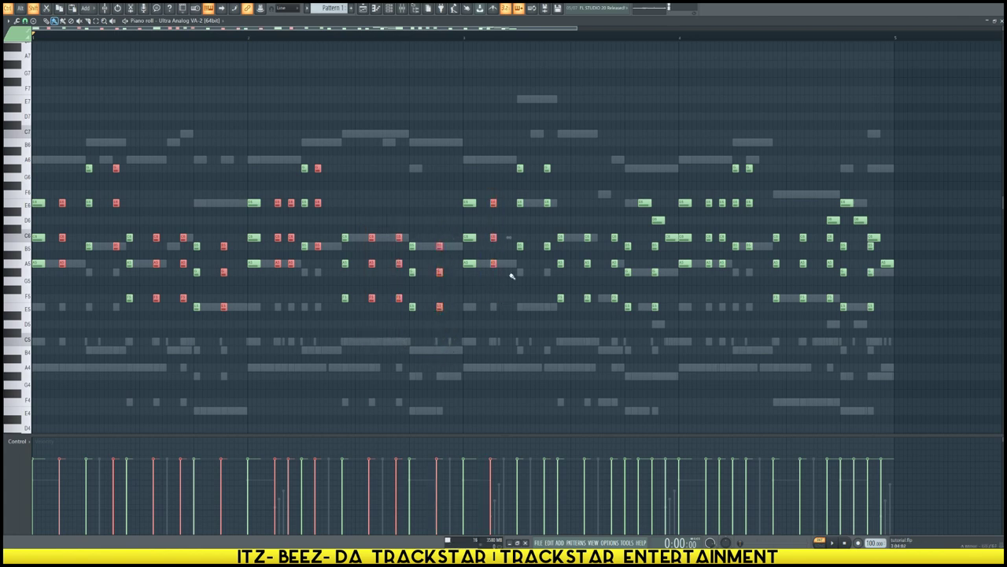
drag(549, 148, 535, 282)
drag(580, 226, 617, 329)
drag(653, 262, 645, 293)
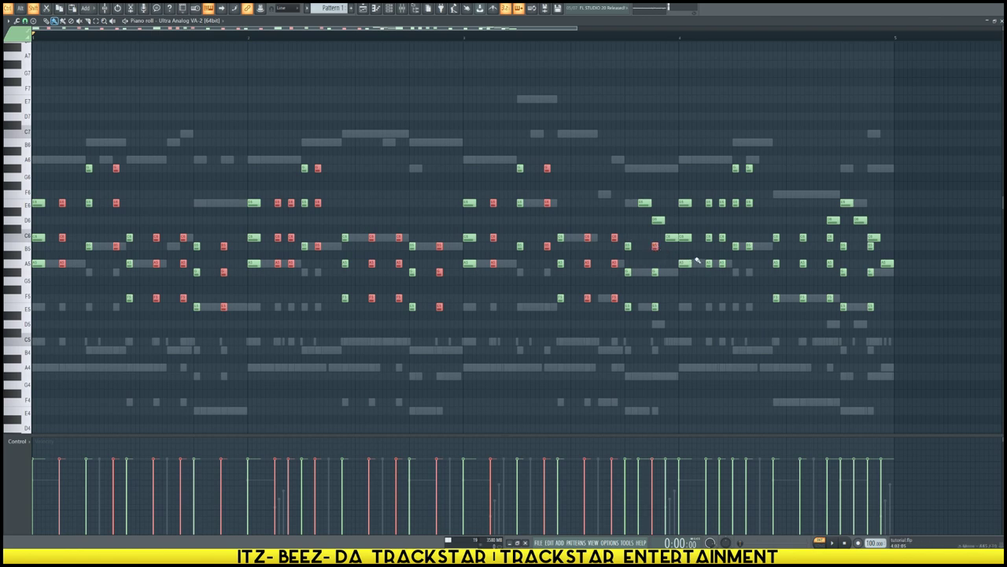
drag(703, 192, 727, 280)
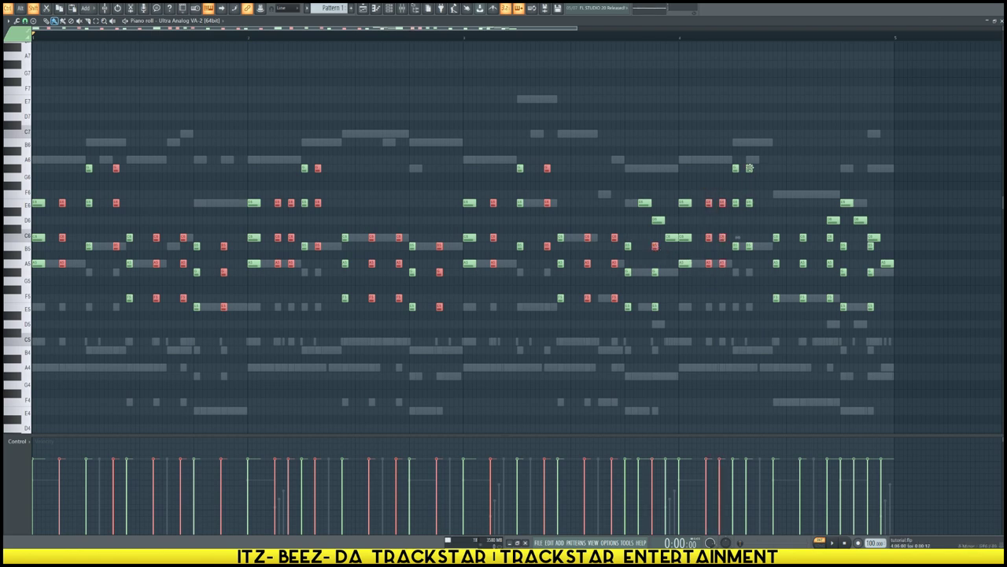
drag(805, 307, 823, 353)
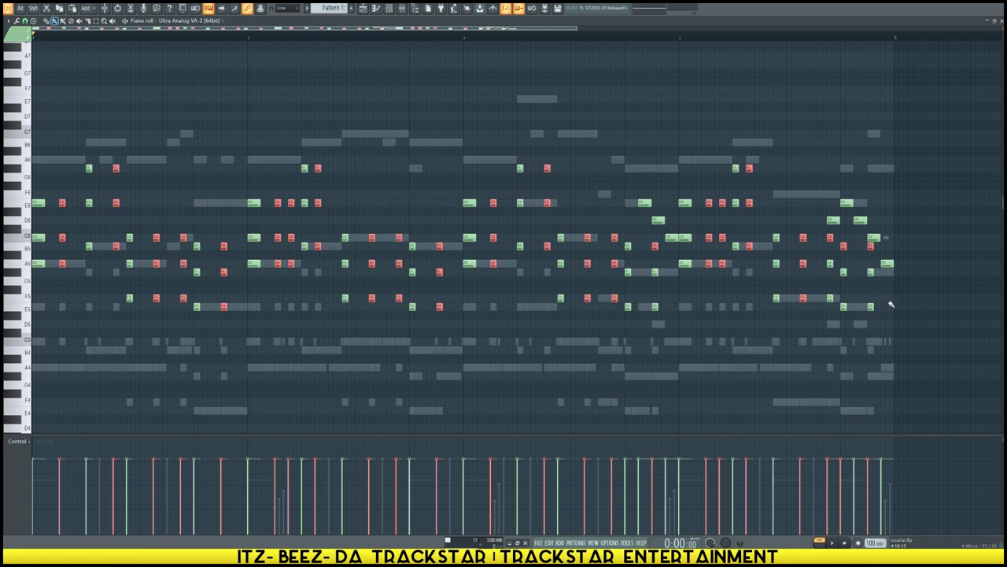
key(Delete)
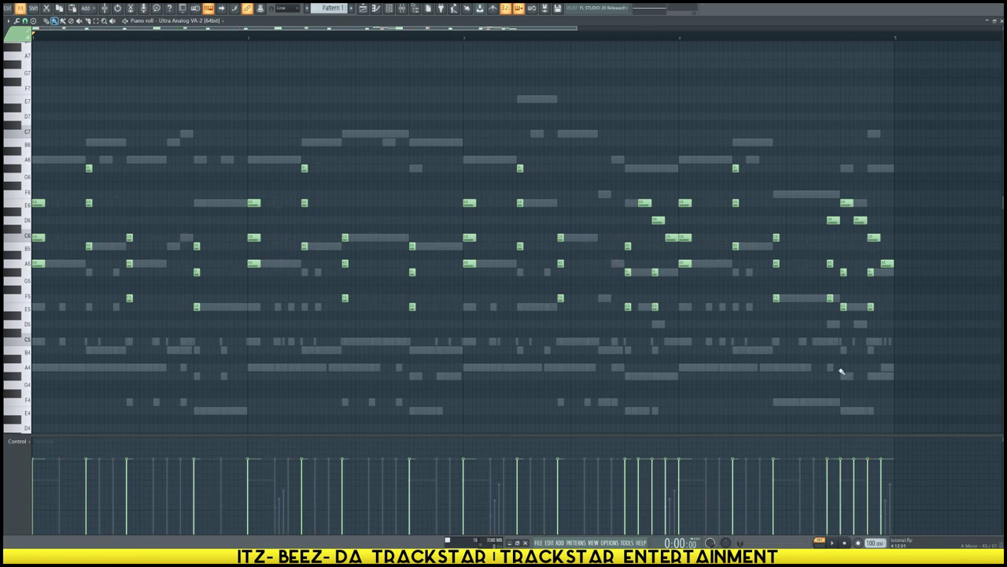
Step: Extend the remaining notes legato, and hold the lower two notes of bar 3's last chord to the bar's end
key(alt+l)
key(Return)
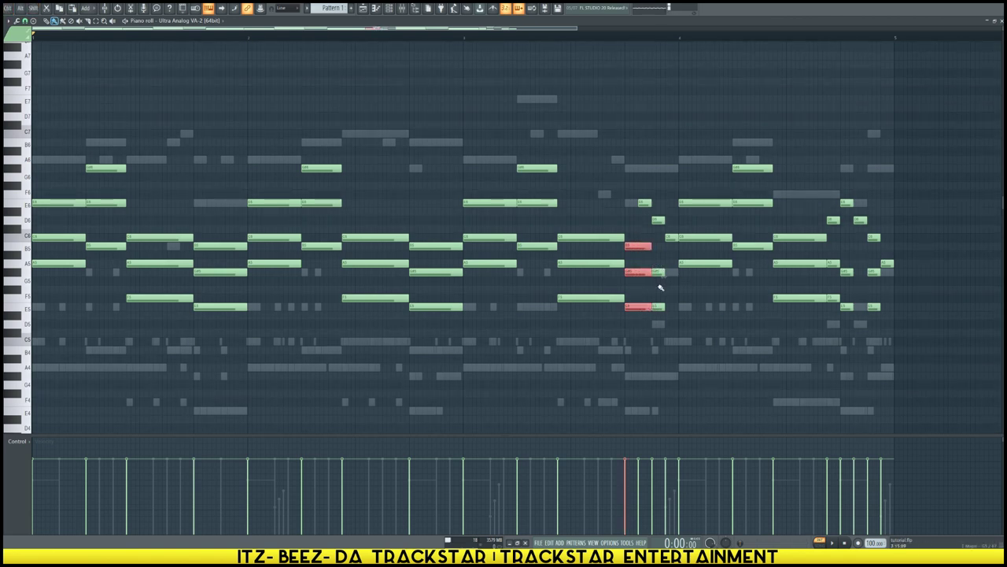
click(659, 280)
drag(647, 319, 643, 278)
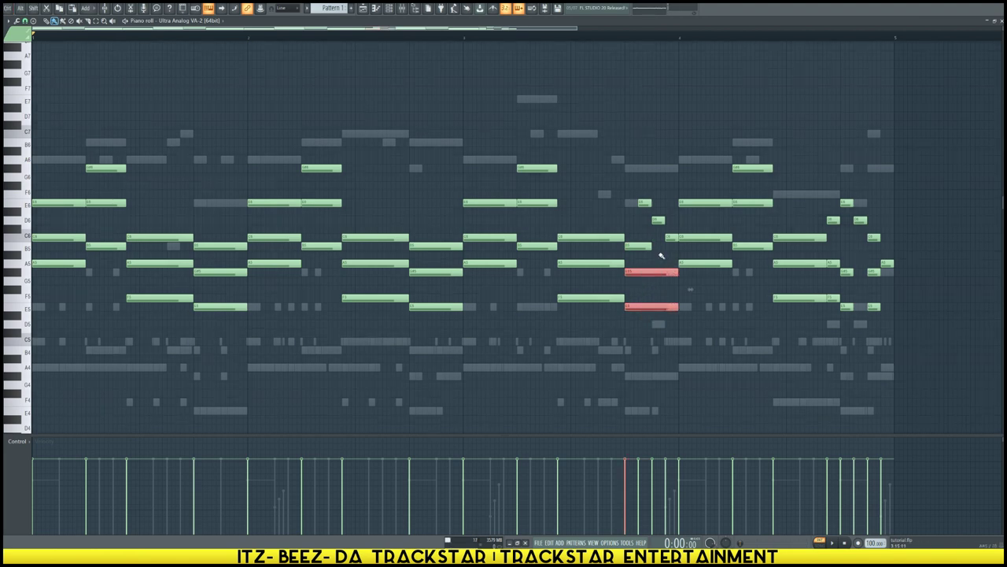
click(644, 246)
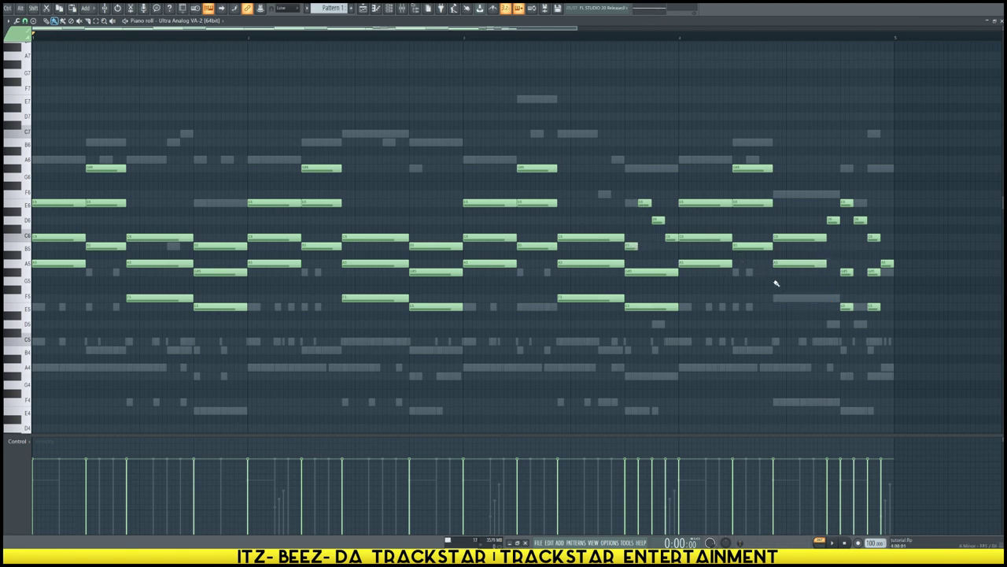
Step: Redraw the F5 note in bar 4 and lengthen the lower notes of that bar's last two chords under the melody
click(781, 298)
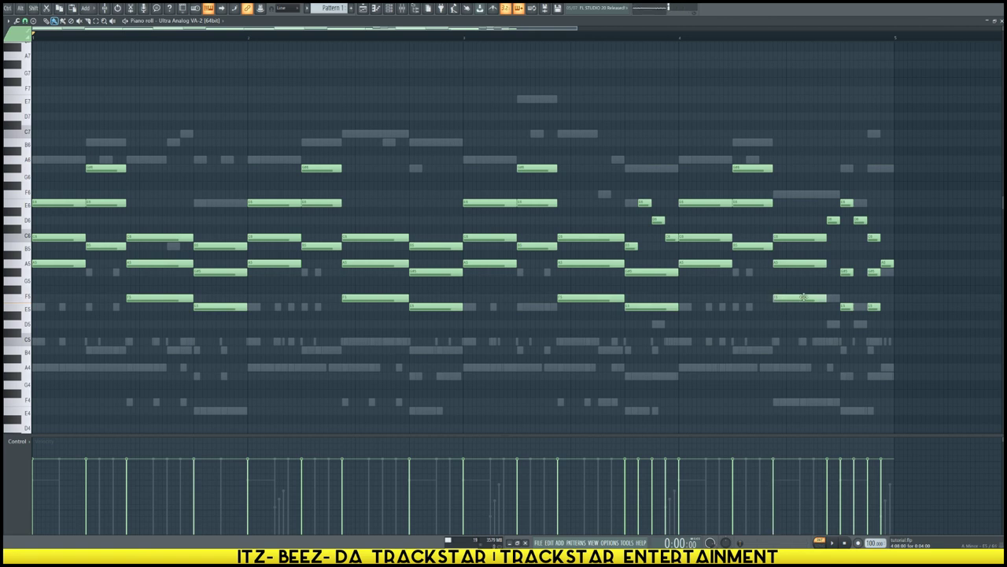
drag(803, 297, 813, 269)
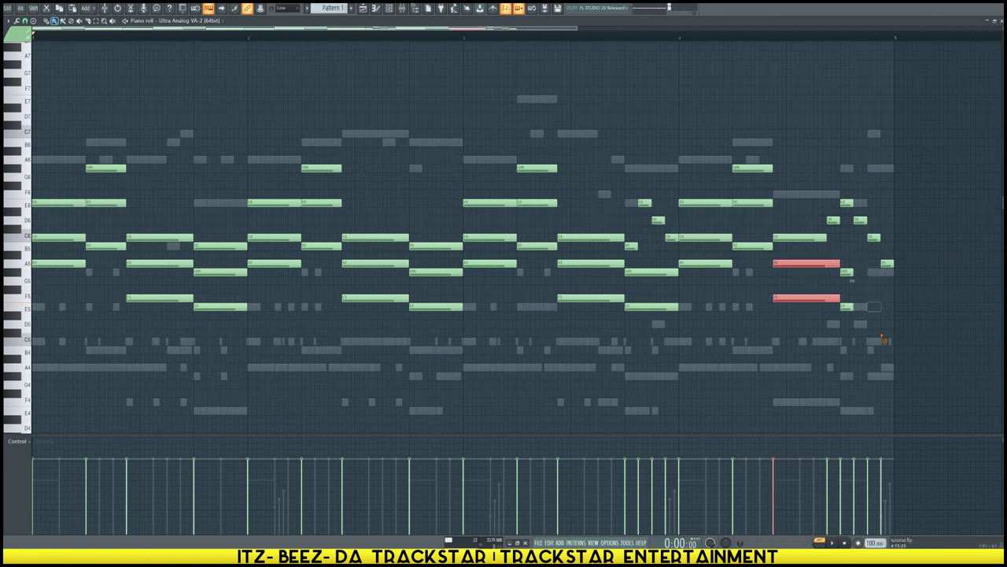
drag(863, 319, 842, 269)
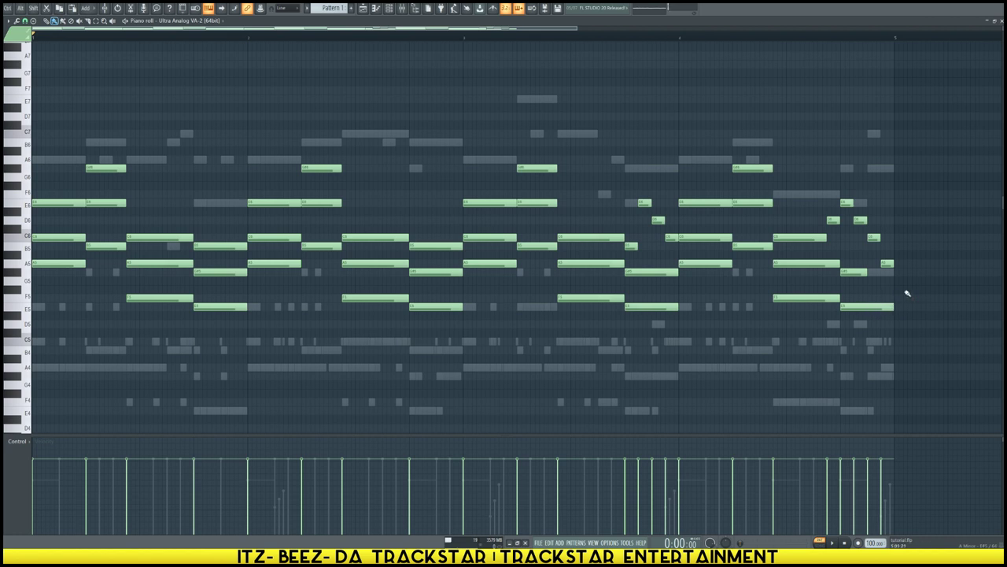
Step: Advance Ultra Analog VA-2 through the Arpeggiator programs to 33. Active Sines and play it together with all the other channels
click(389, 10)
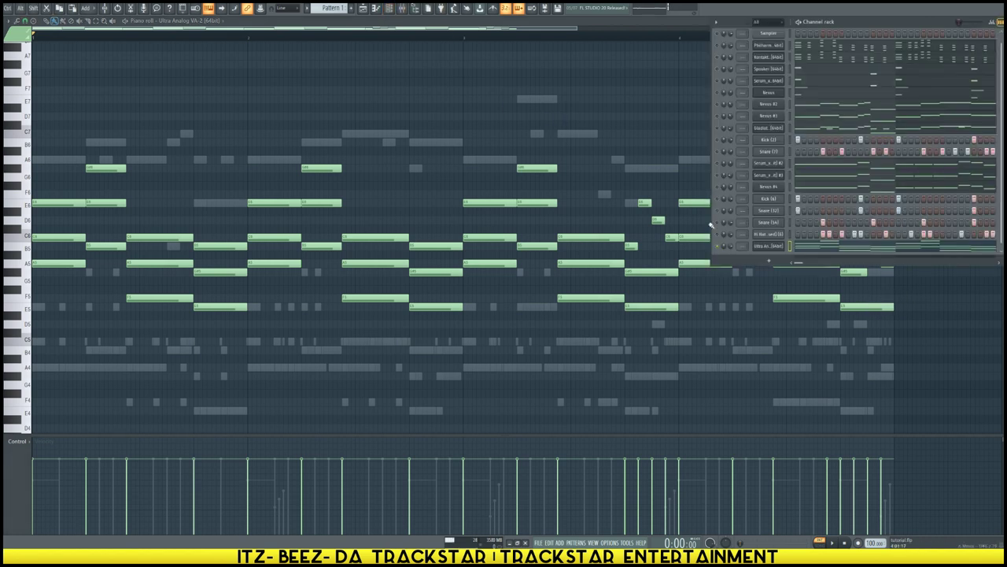
key(space)
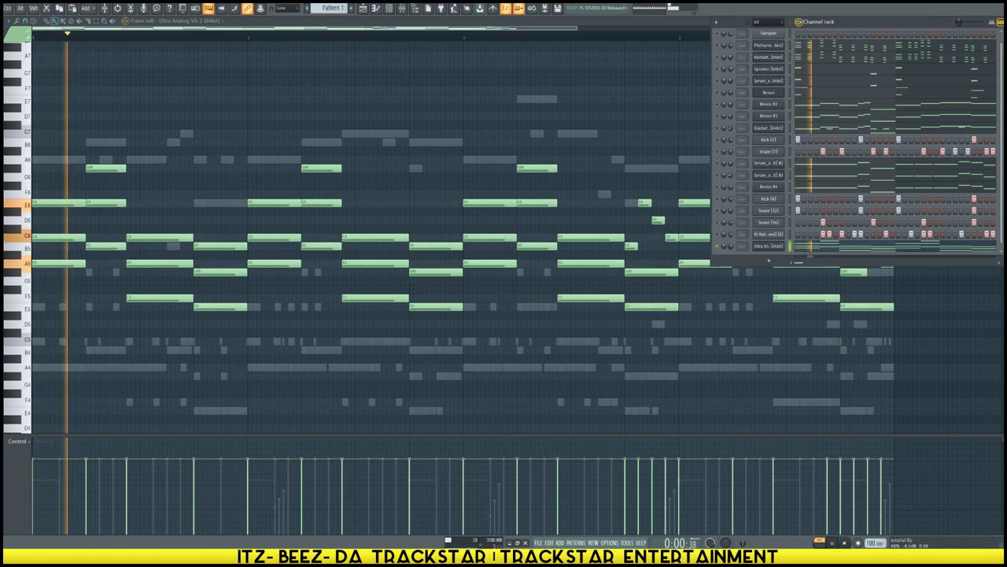
click(760, 249)
key(space)
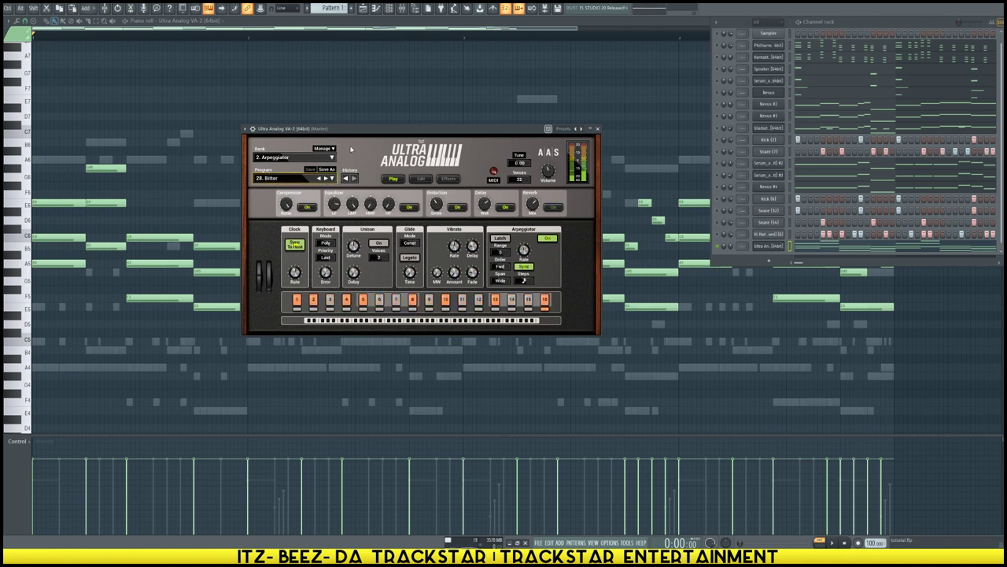
key(space)
click(325, 179)
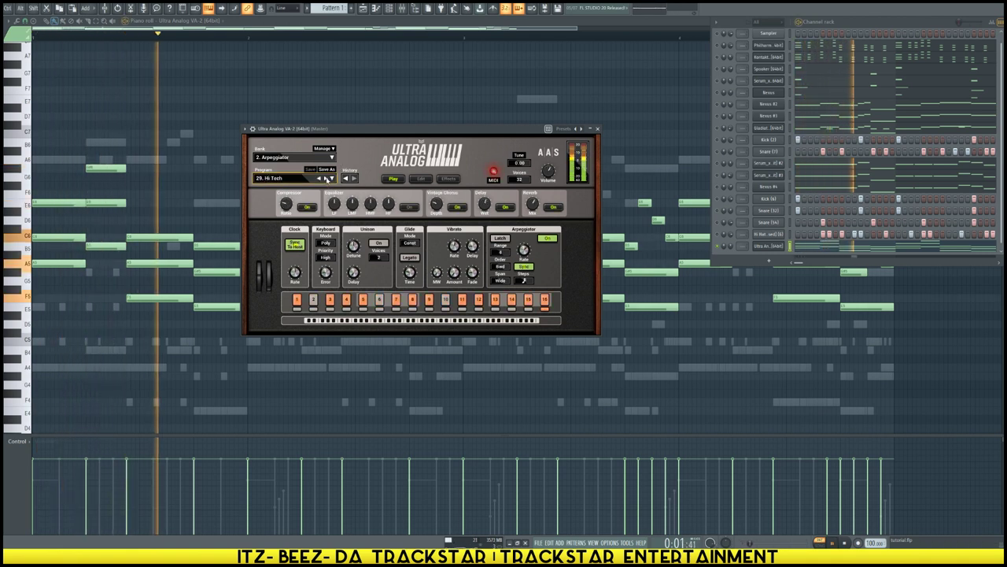
click(326, 178)
click(326, 179)
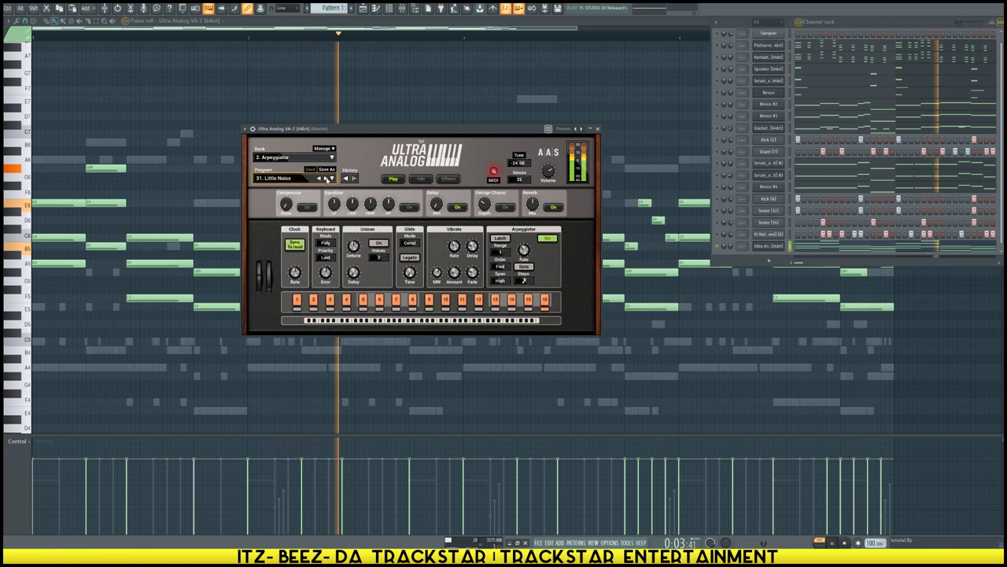
click(326, 179)
click(325, 178)
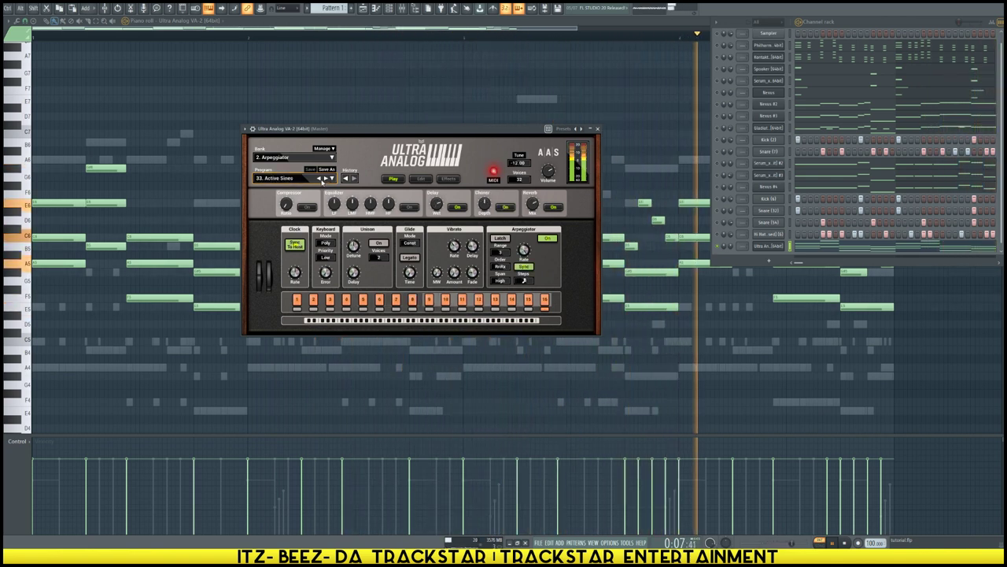
click(718, 250)
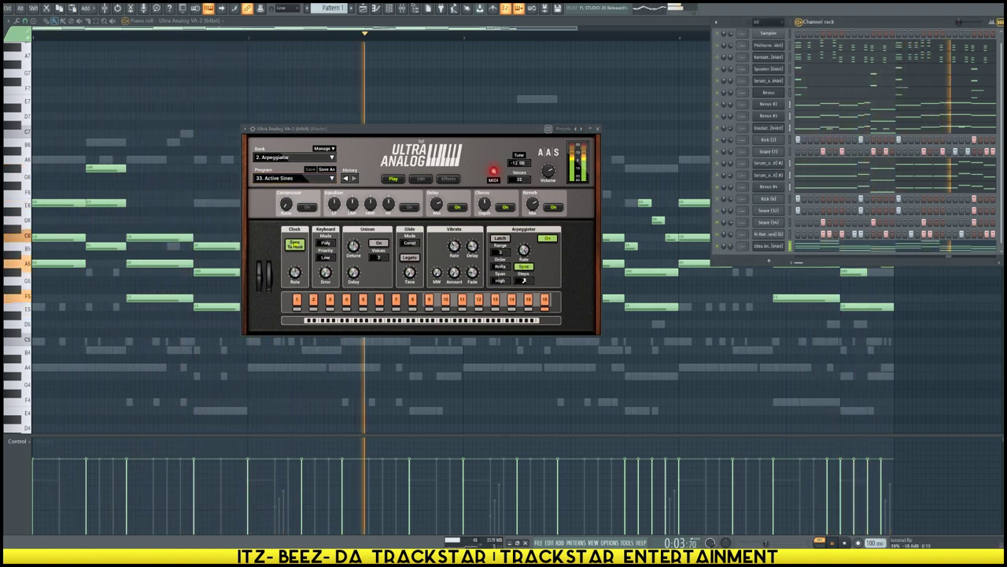
key(space)
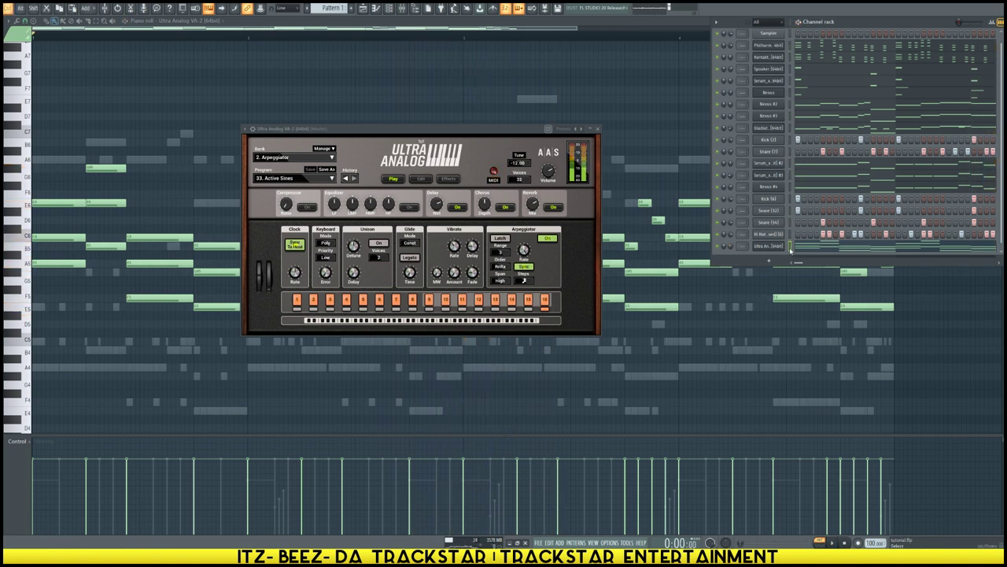
Step: Add another Nexus channel from the reFX plugins and move its window clear of the Ultra Analog VA-2 controls
click(776, 261)
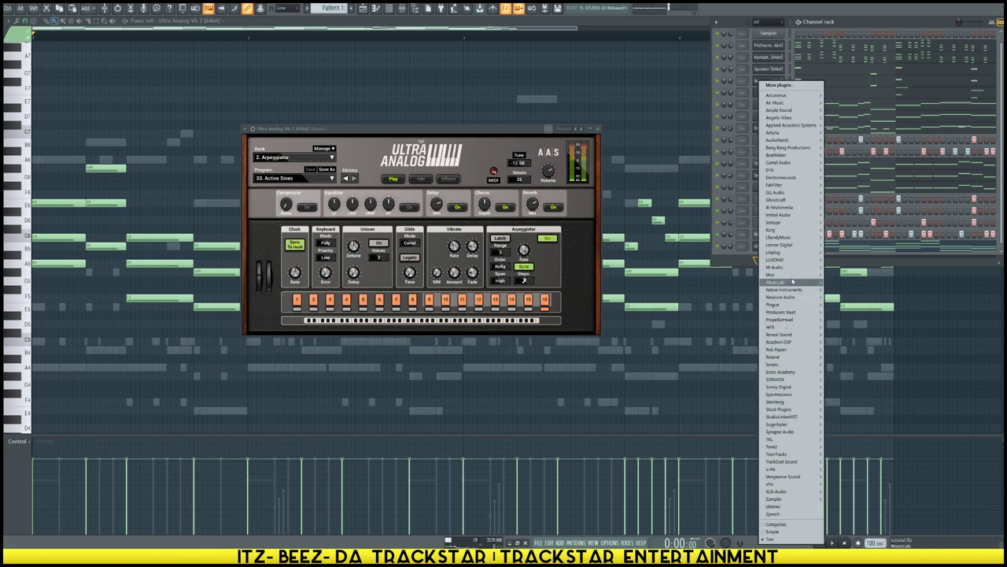
mouse_move(792, 277)
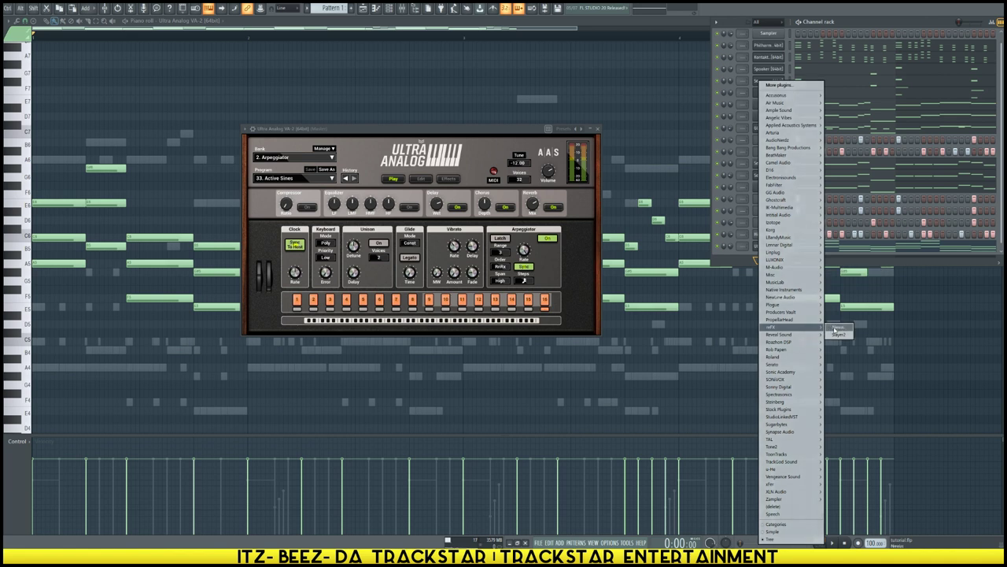
click(836, 327)
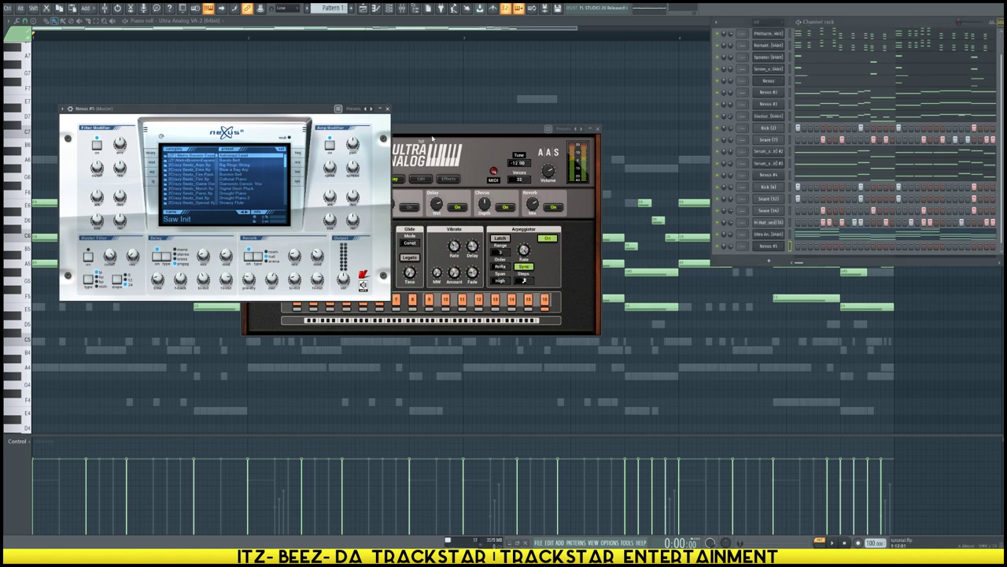
drag(304, 109, 609, 191)
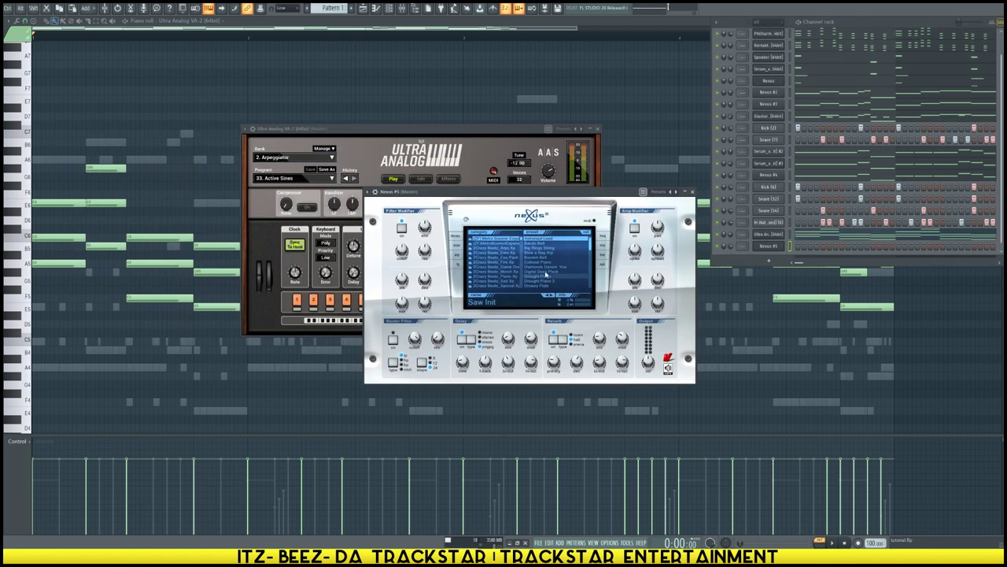
Step: Load the AR Viral Infection 2 preset from the Arpeggiator category in the new Nexus
scroll(522, 241, down, 3)
click(498, 275)
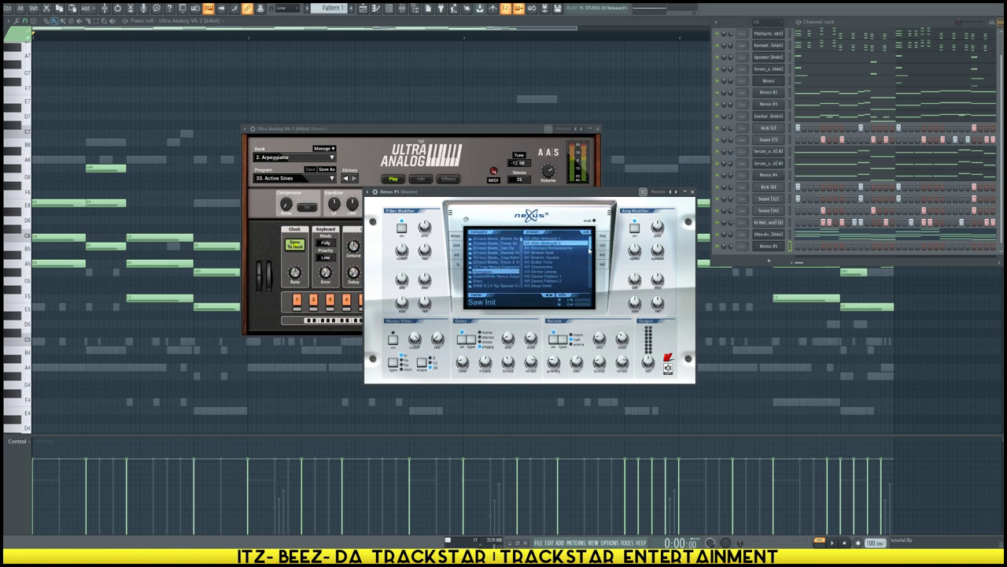
drag(589, 245, 594, 264)
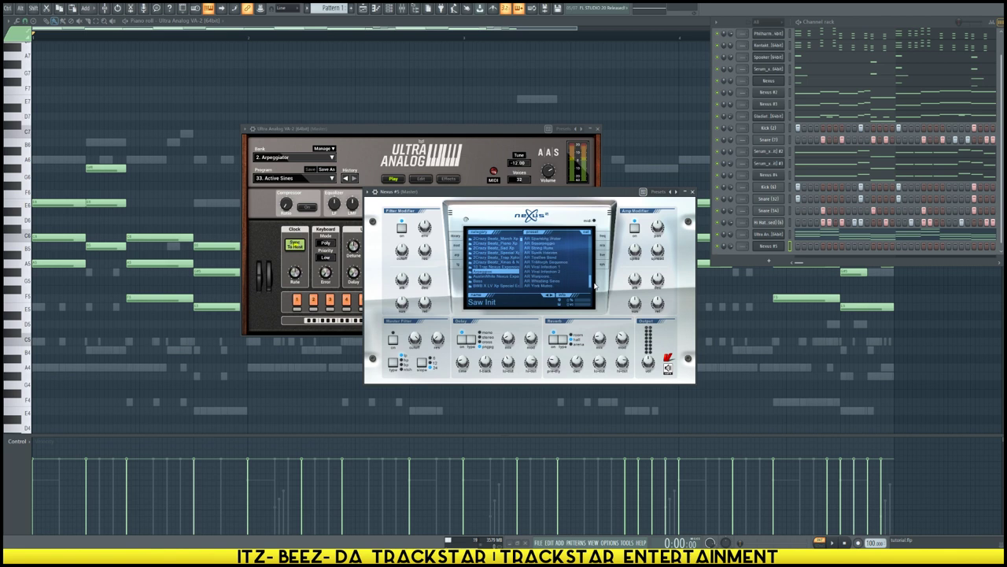
click(552, 270)
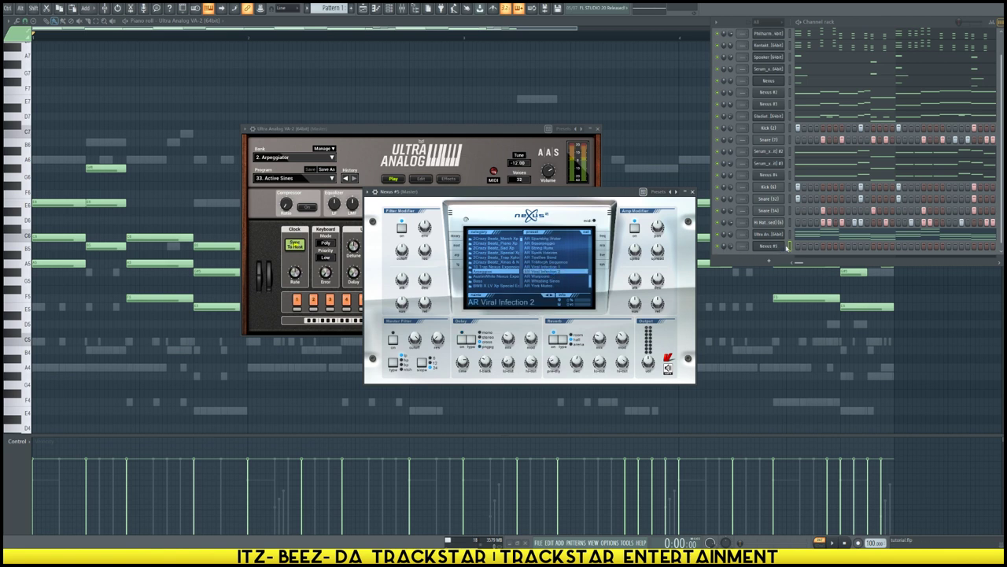
Step: Paste the Ultra Analog VA-2 notes into the new Nexus channel and play it soloed
click(790, 247)
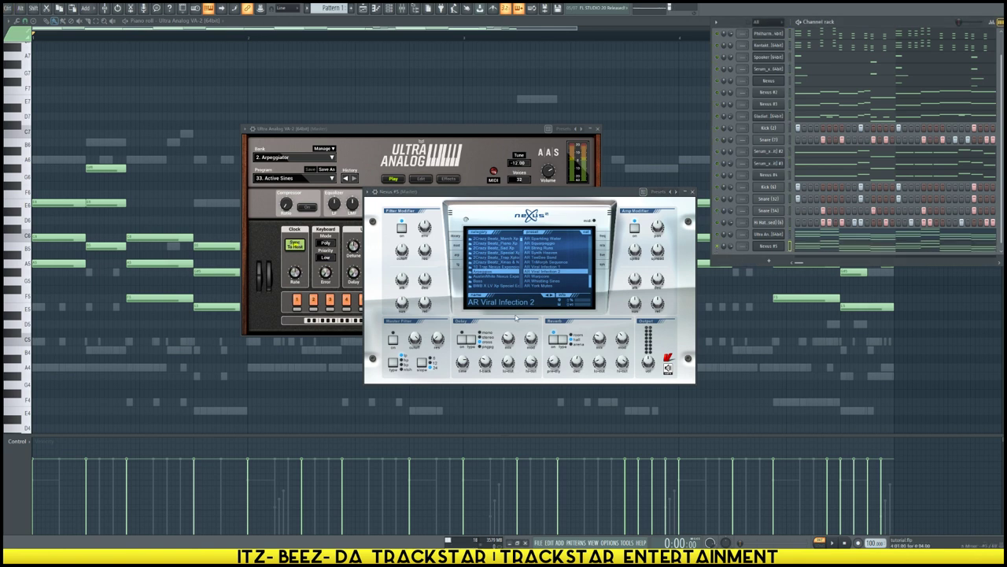
key(space)
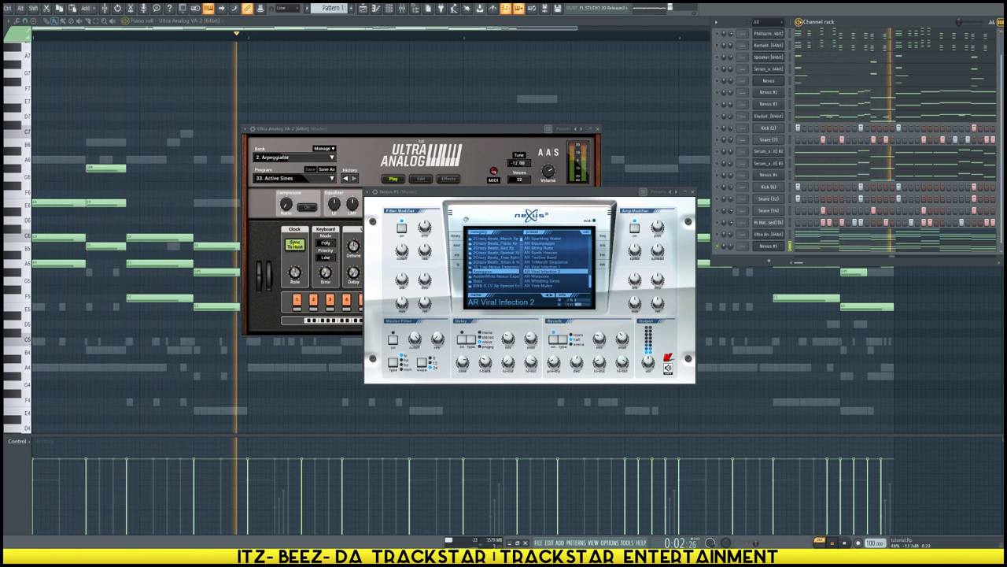
Step: In the new Nexus channel's piano roll, merge each back-to-back pair of E6 notes into one long note across all four repeats
click(829, 249)
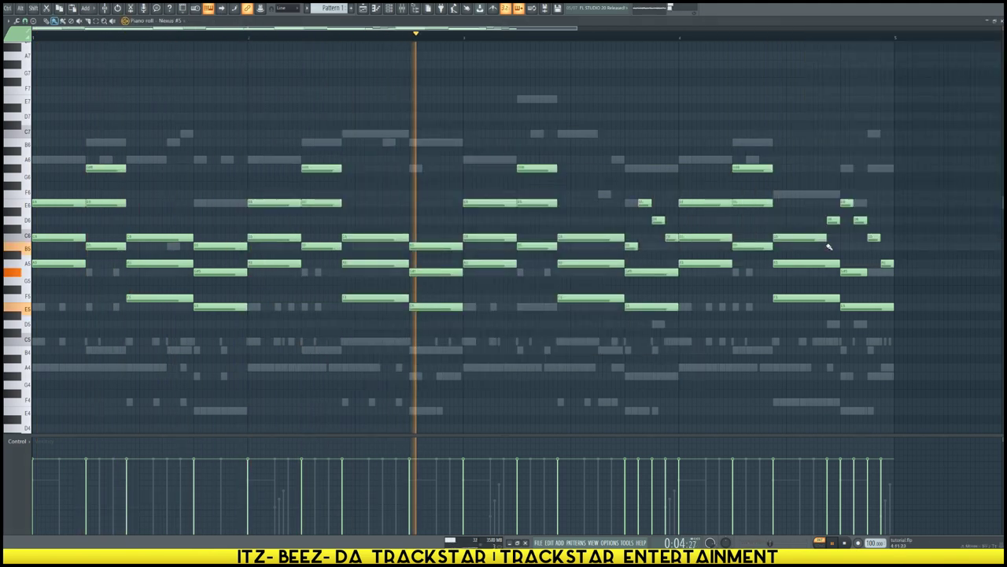
key(space)
key(space)
mouse_move(340, 203)
mouse_down()
mouse_move(314, 203)
mouse_move(342, 205)
mouse_up()
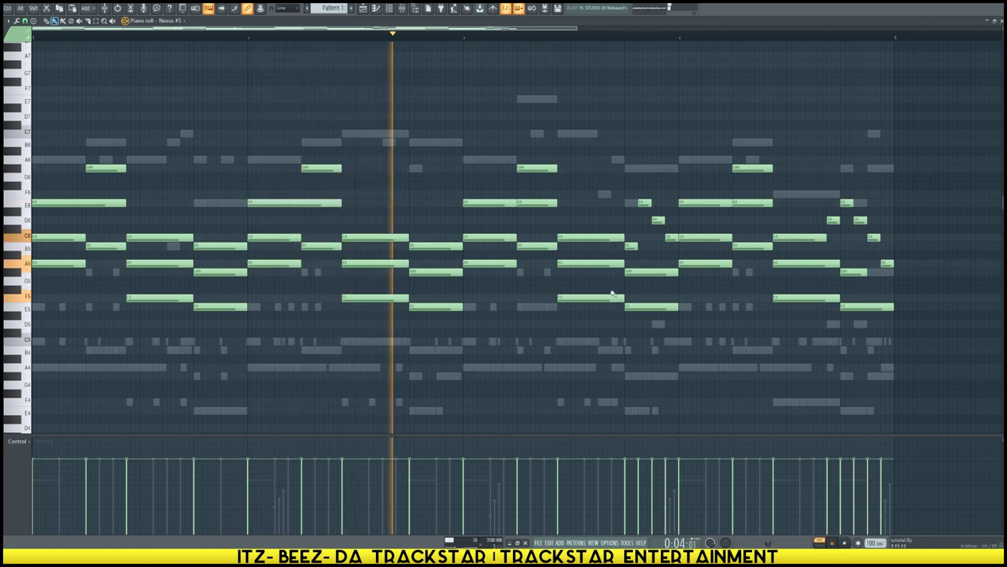
right_click(543, 203)
drag(516, 206, 557, 205)
drag(732, 205, 773, 205)
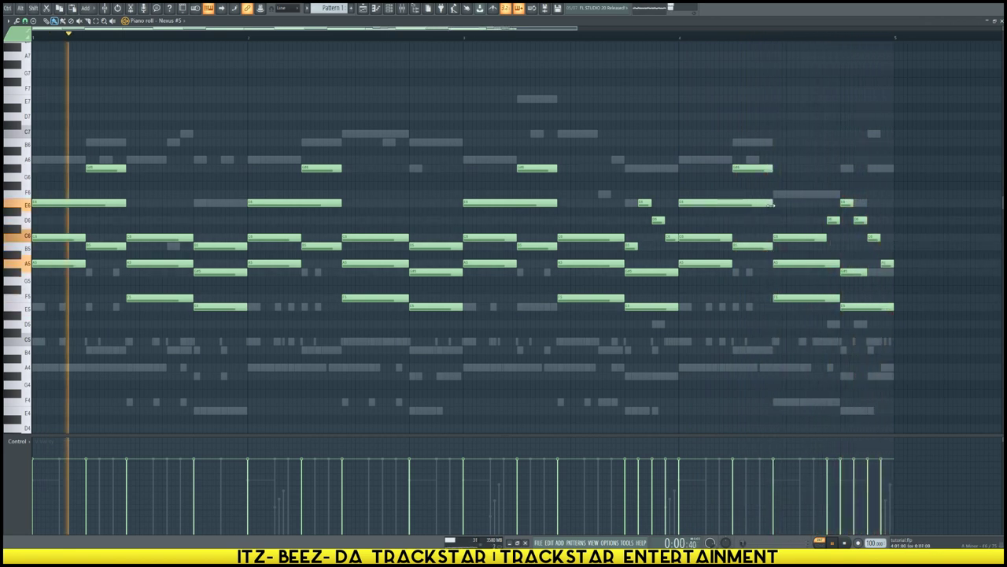
Step: Switch the new Nexus to the AR Viral Infection 1 preset, play the pattern and reposition its window clear of the channel rack
key(F6)
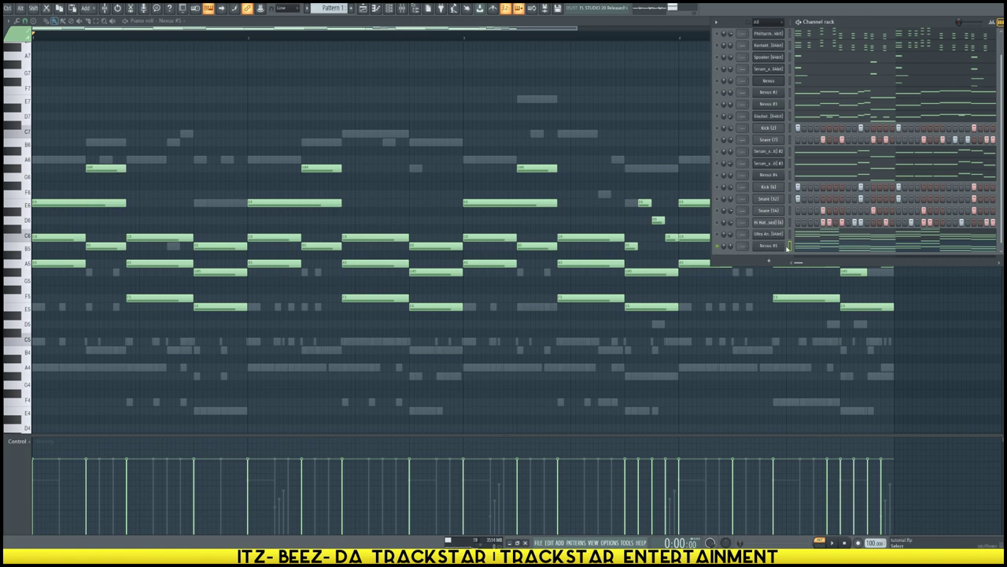
click(779, 246)
click(551, 275)
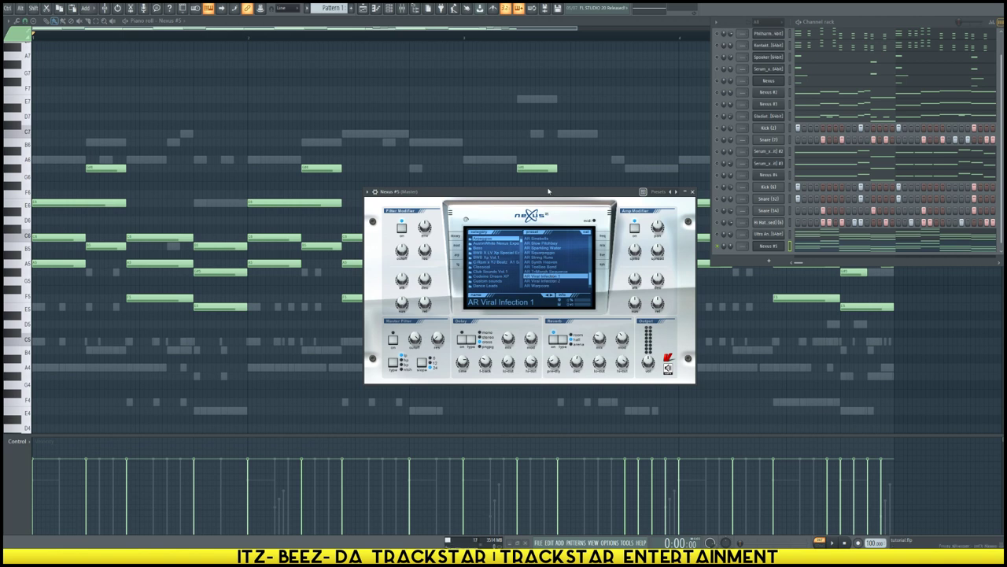
drag(549, 191, 573, 211)
key(space)
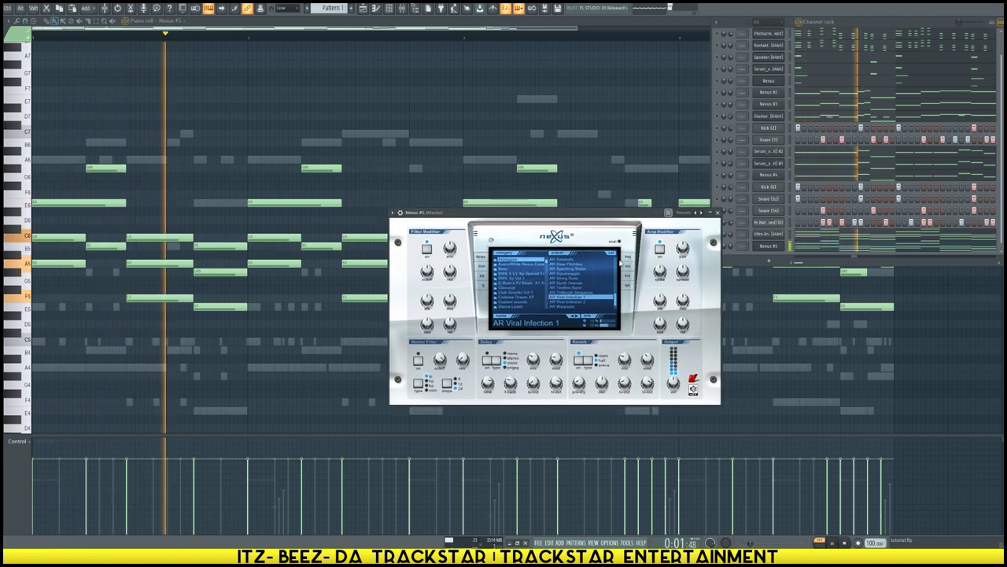
drag(620, 215, 561, 209)
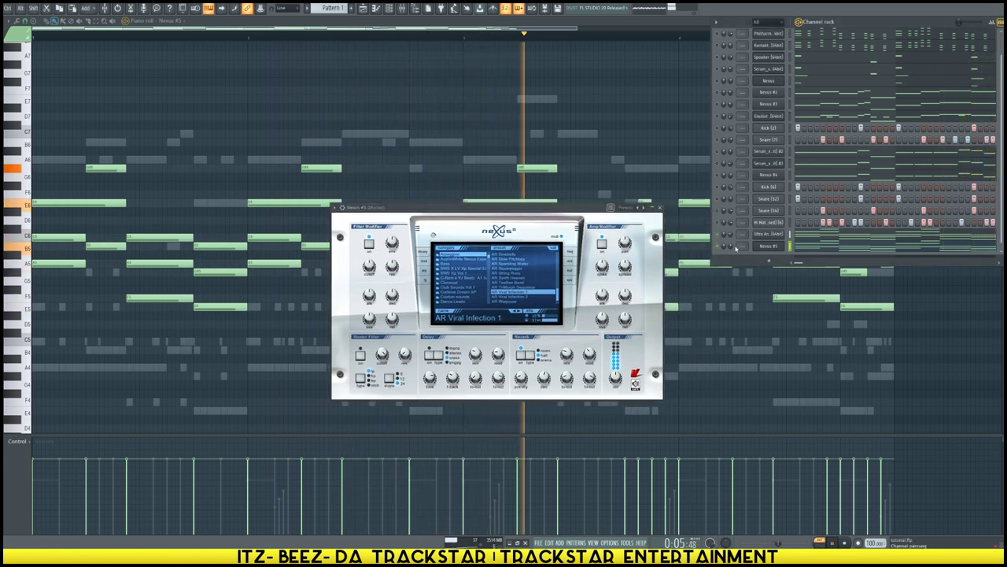